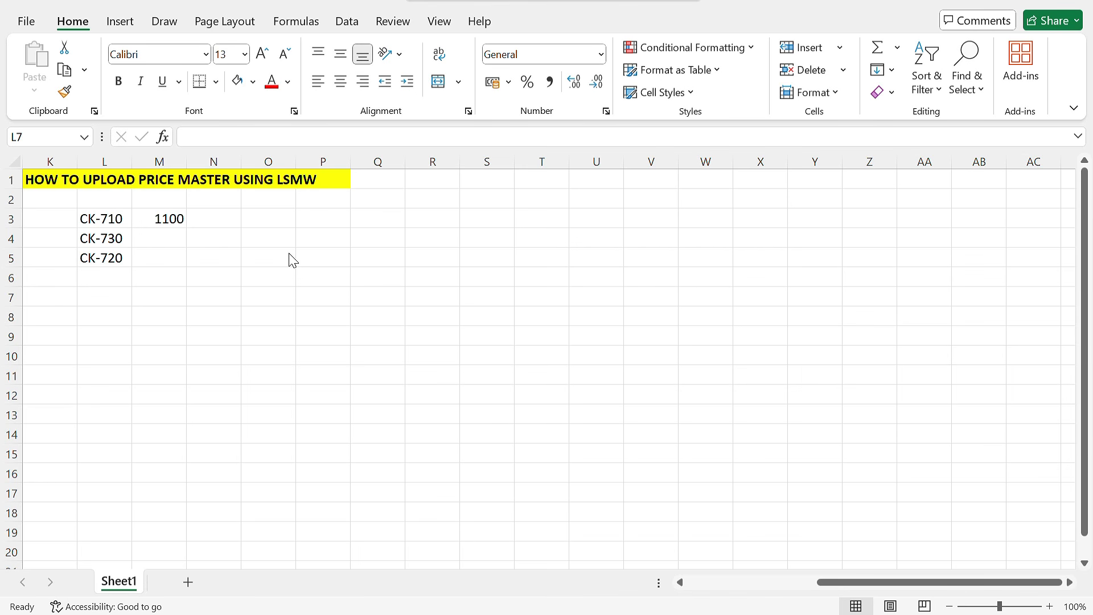
Enter the bold label "Condition type" in cell L7
click(99, 294)
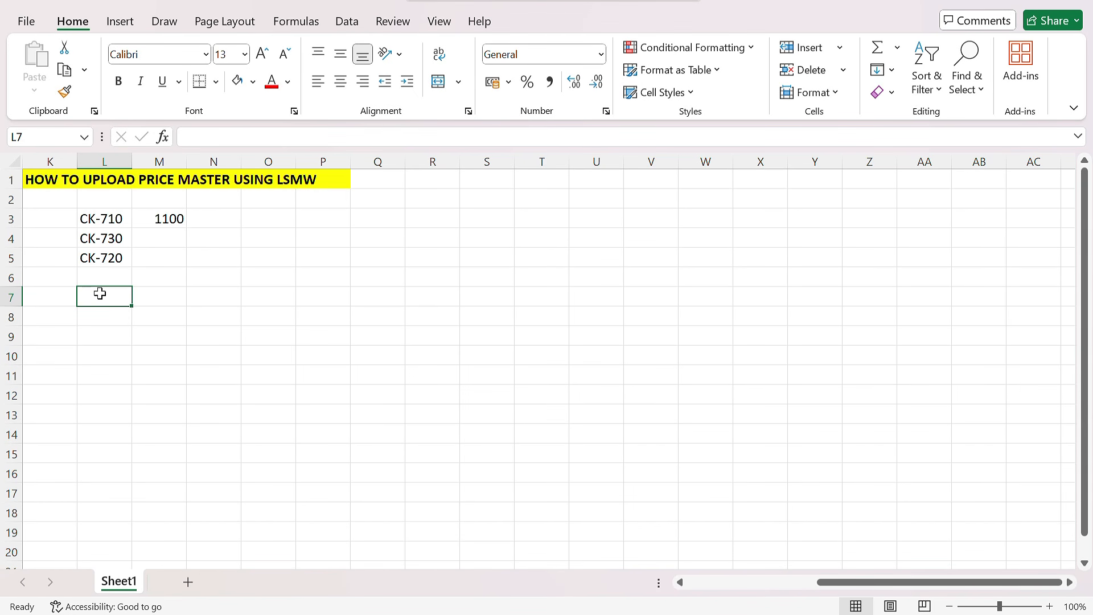
key(ctrl+b)
text(Conditioj)
key(BackSpace)
text(n)
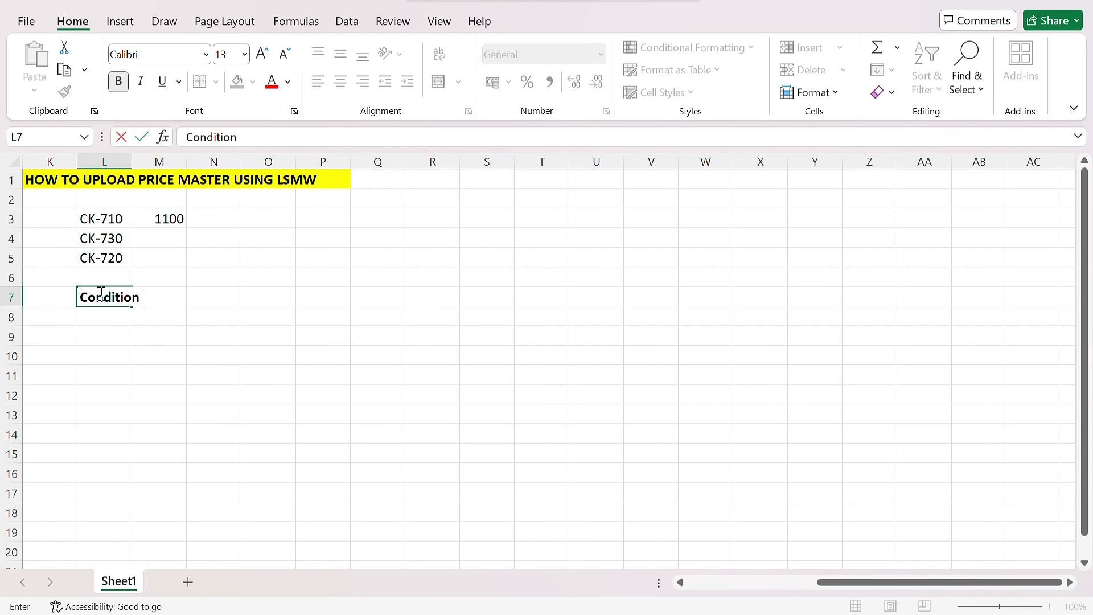
text( typ1)
key(BackSpace)
text(e)
key(Return)
key(Return)
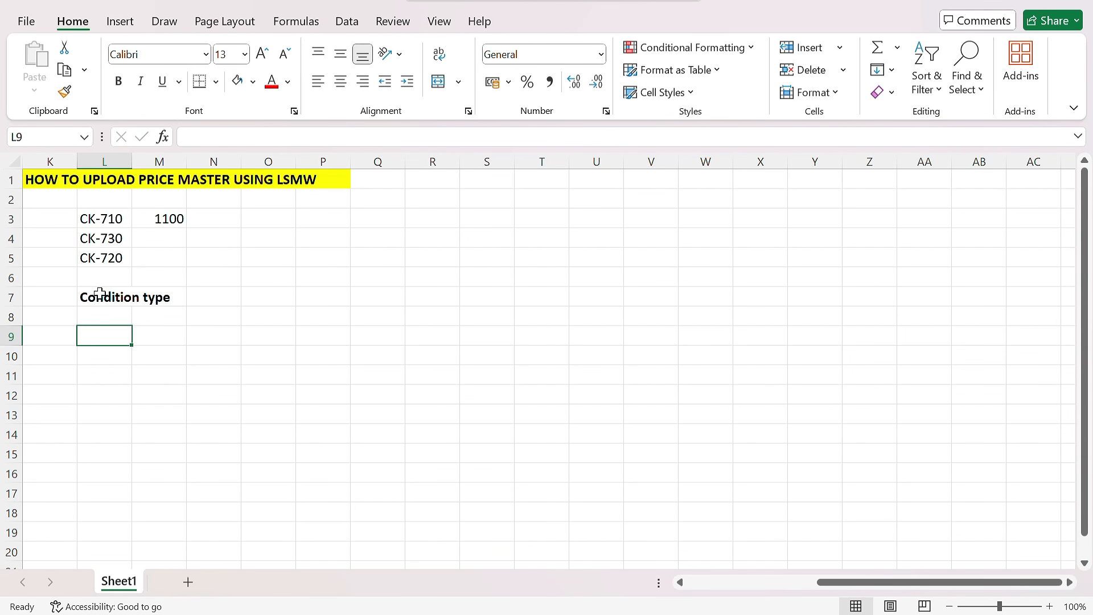
Enter the label "Key combination" in cell L9 and make it bold
key(F2)
key(ctrl+b)
text(kE)
key(BackSpace)
key(BackSpace)
key(ctrl+b)
text(Key combination)
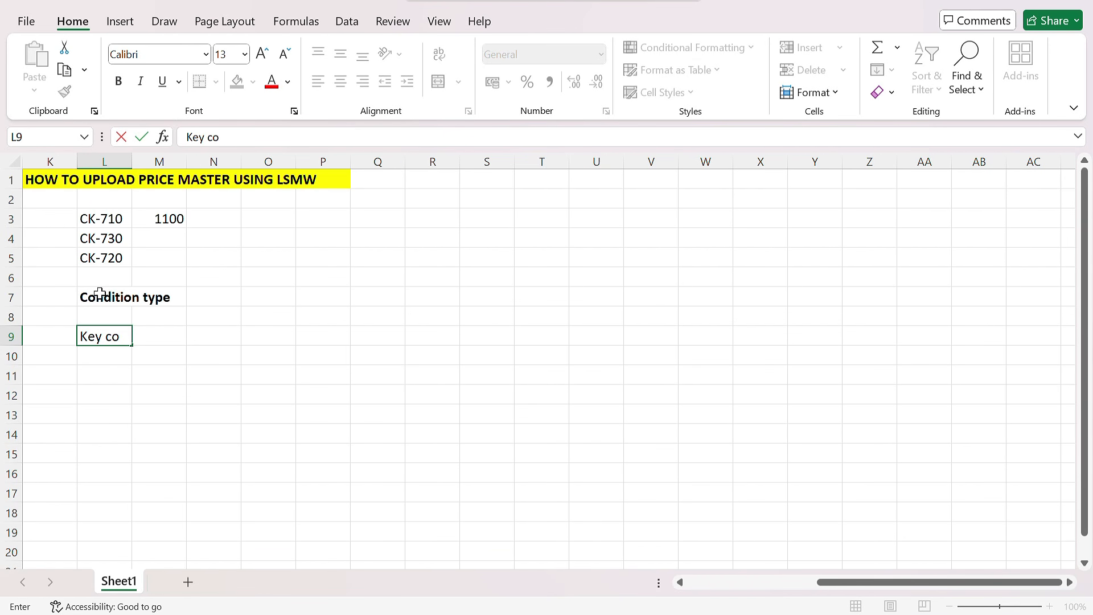
key(ctrl+Return)
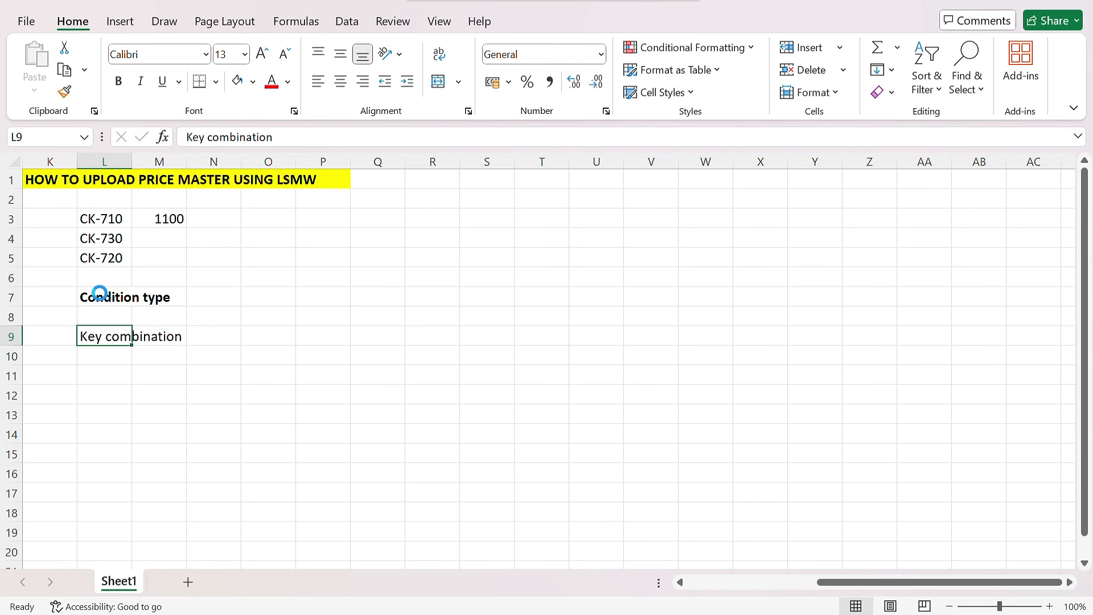
key(ctrl+b)
Enter PR00 in cell O7 as the value for the condition type
key(Right)
key(Right)
key(Right)
key(Up)
key(Up)
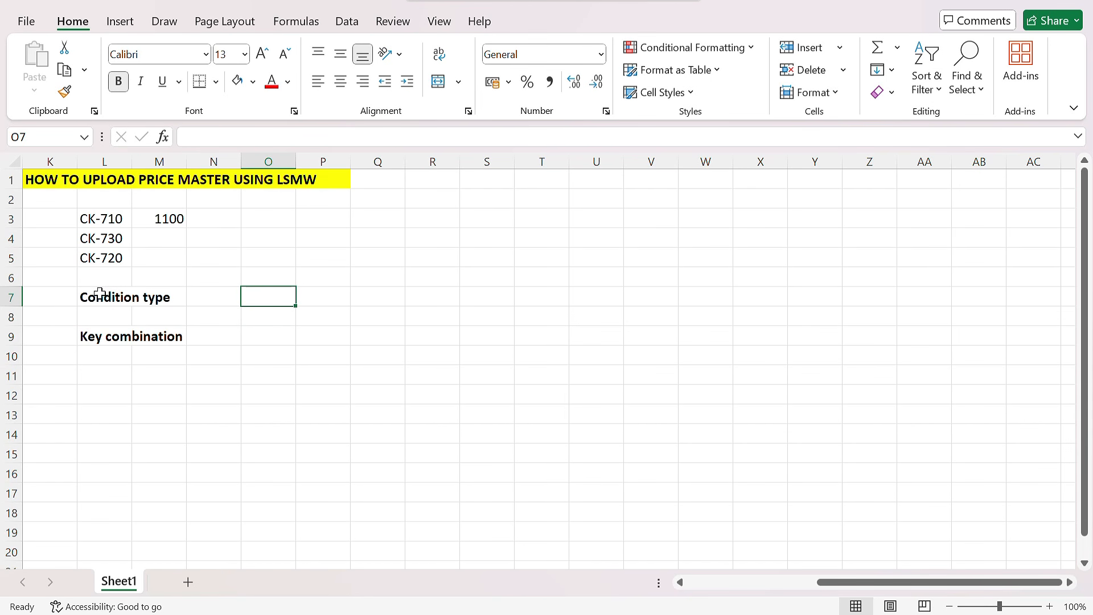
text(PR00)
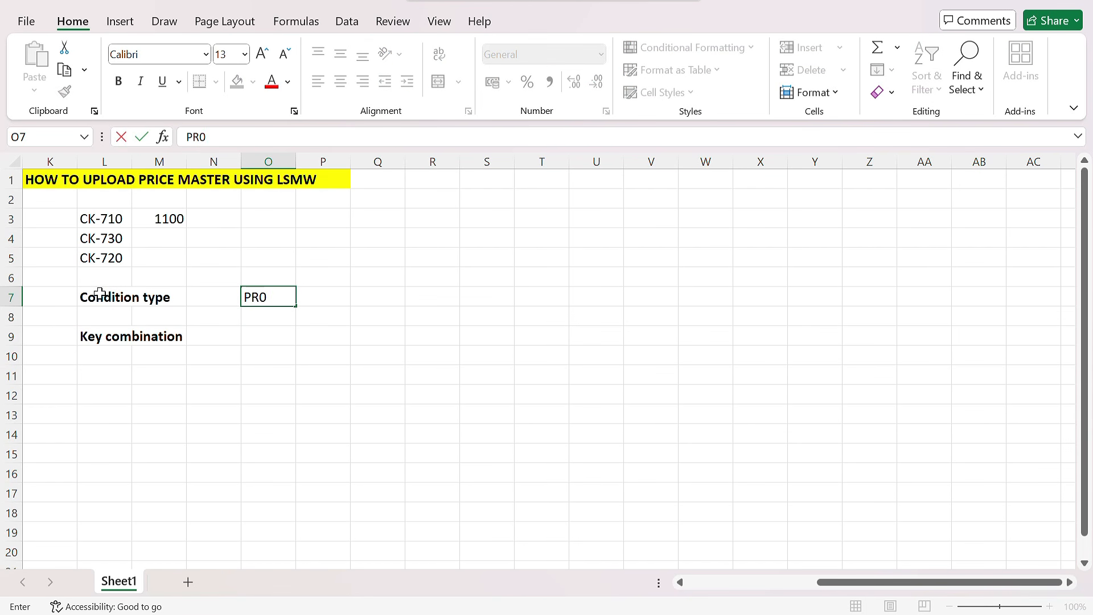
List the key combinations "Plant+Material" in O9 and "Plant+Material+Customer" in O10
key(Down)
key(Down)
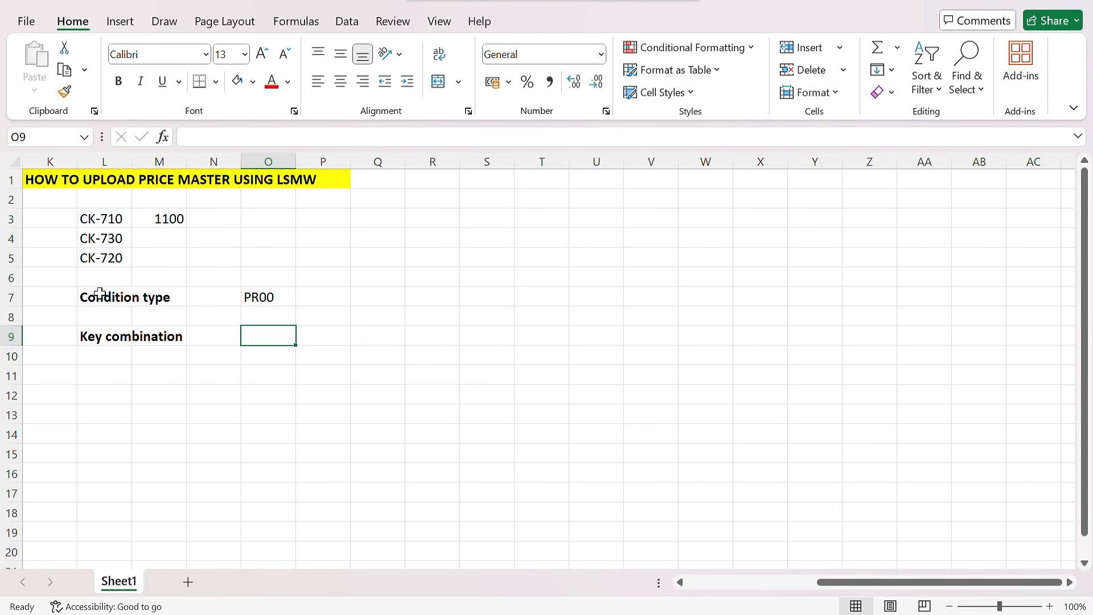
text(Plant+Material)
key(Return)
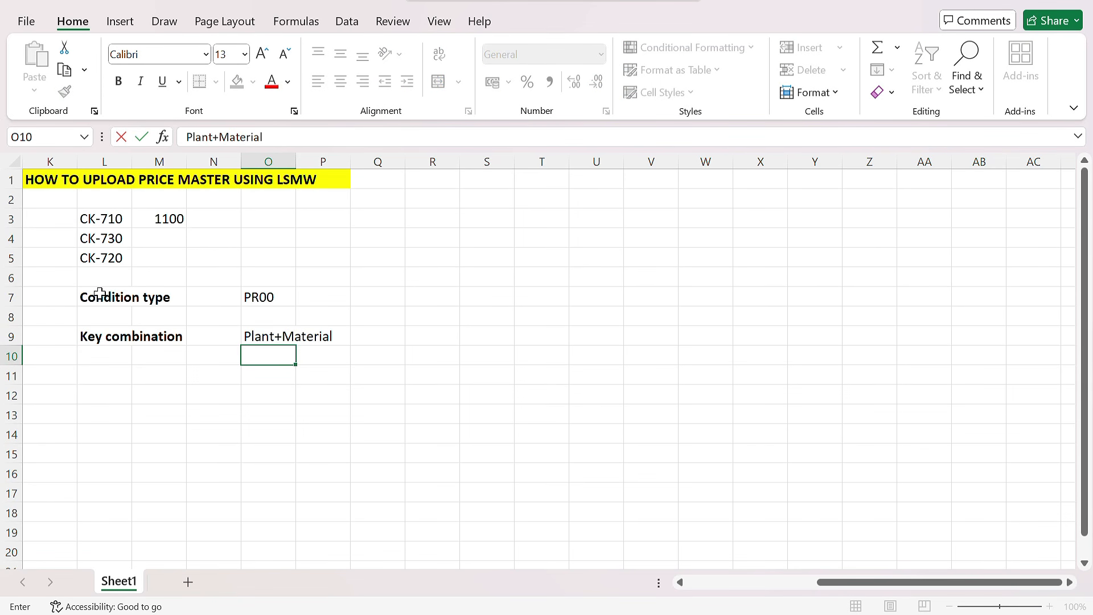
key(ctrl+d)
click(283, 131)
text(+)
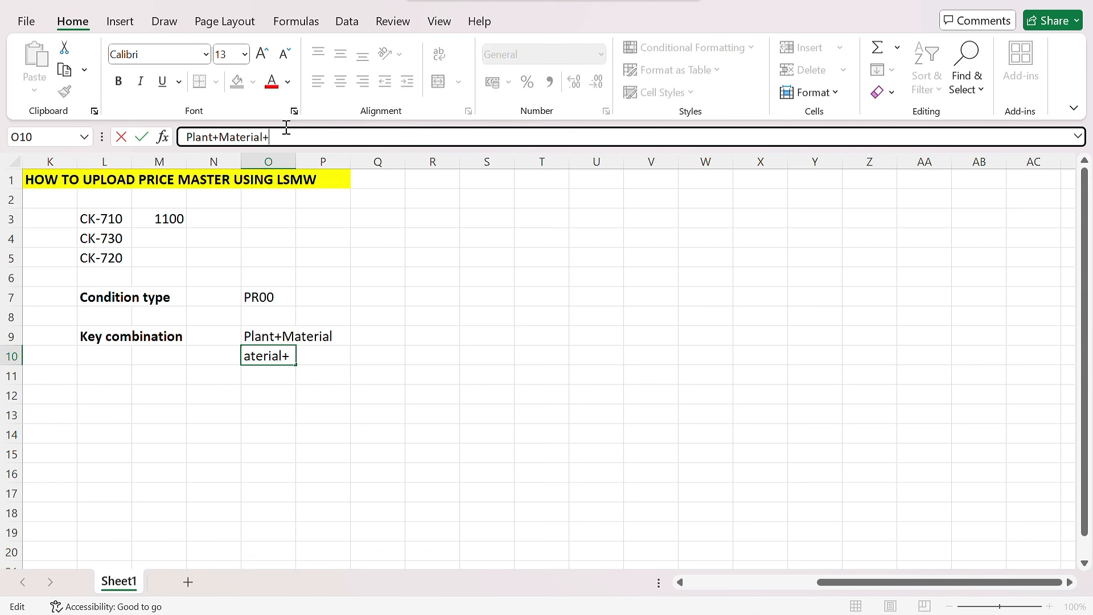
text(Customer)
key(Return)
Add "Material" in cell O11 as a third key combination and remove its bold formatting
text(Material)
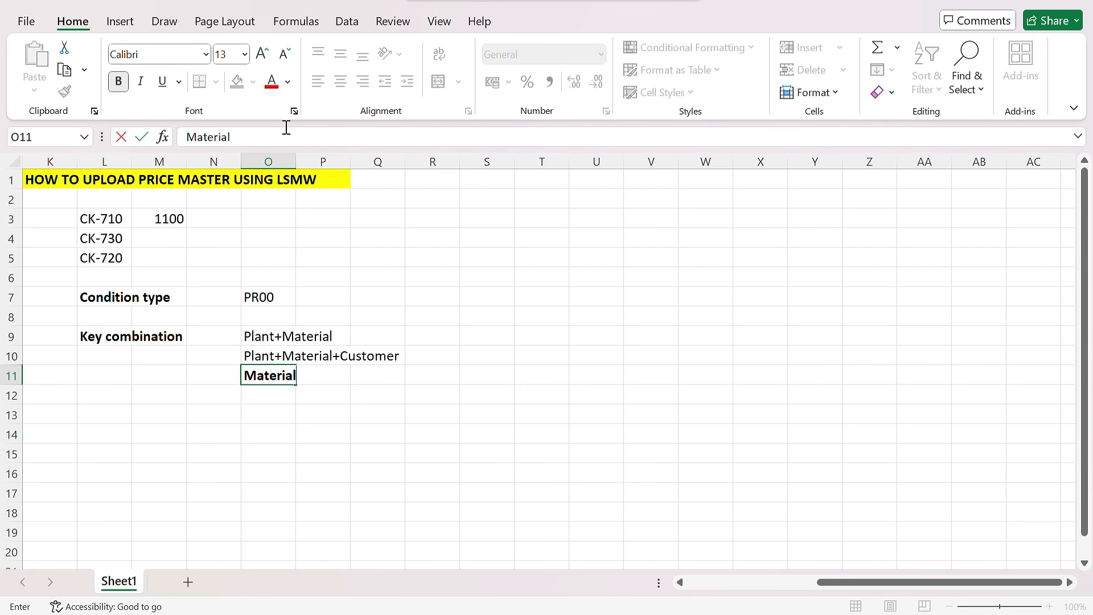
key(Return)
key(Up)
key(ctrl+b)
drag(267, 335, 270, 365)
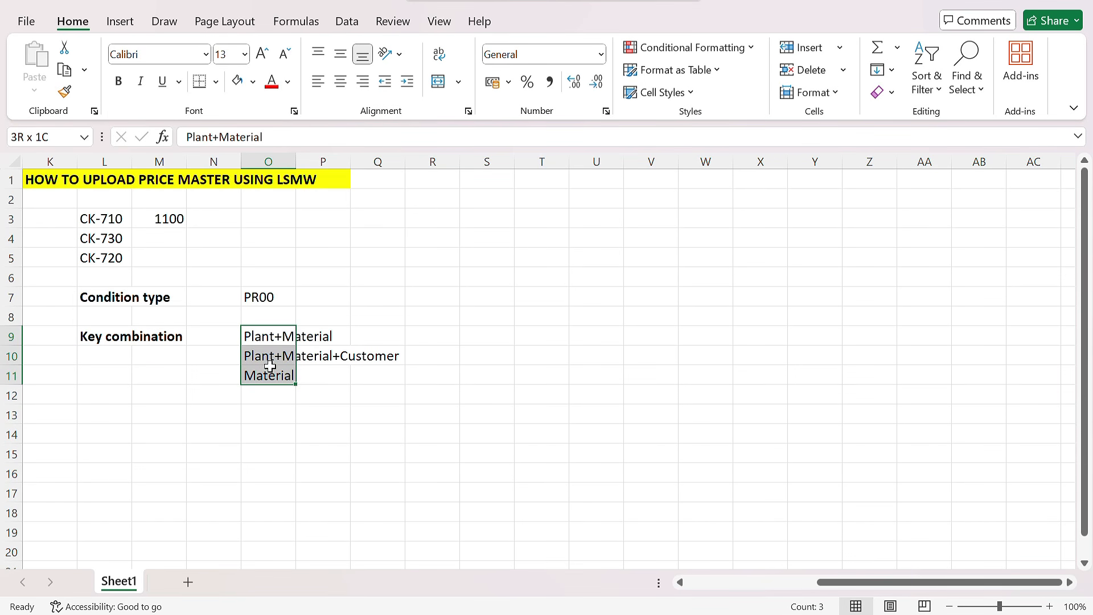
click(392, 369)
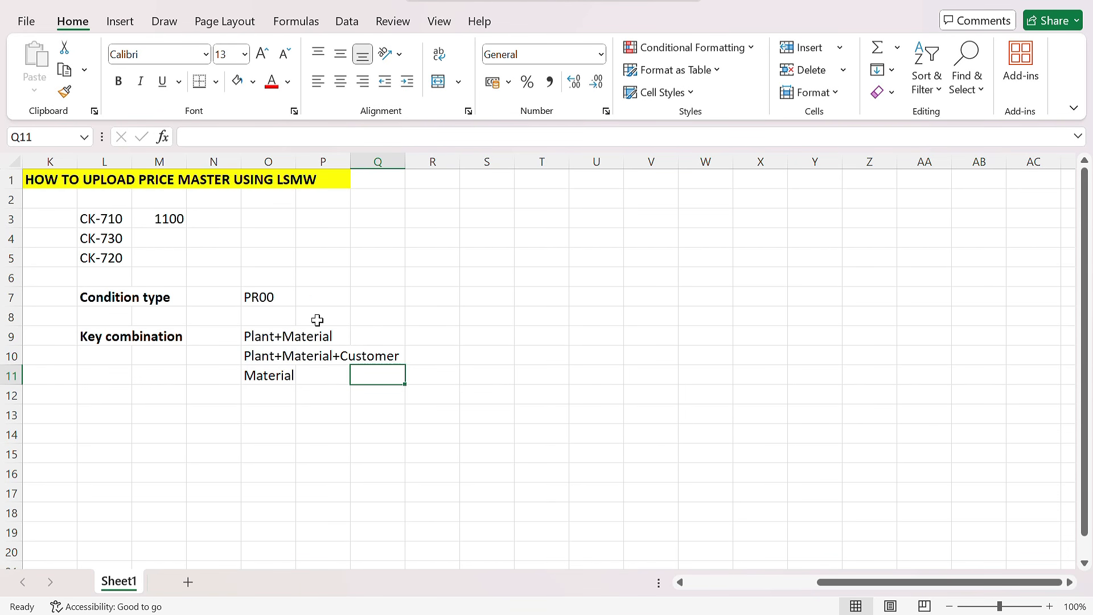
Make the "Plant+Material" key combination in cell O9 bold
click(109, 297)
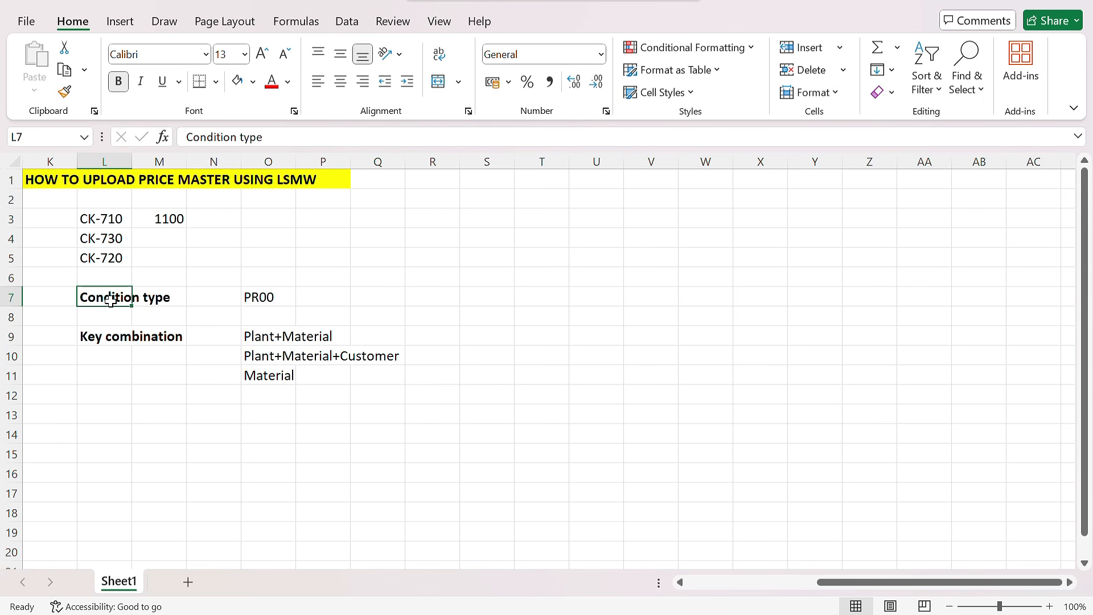
click(122, 335)
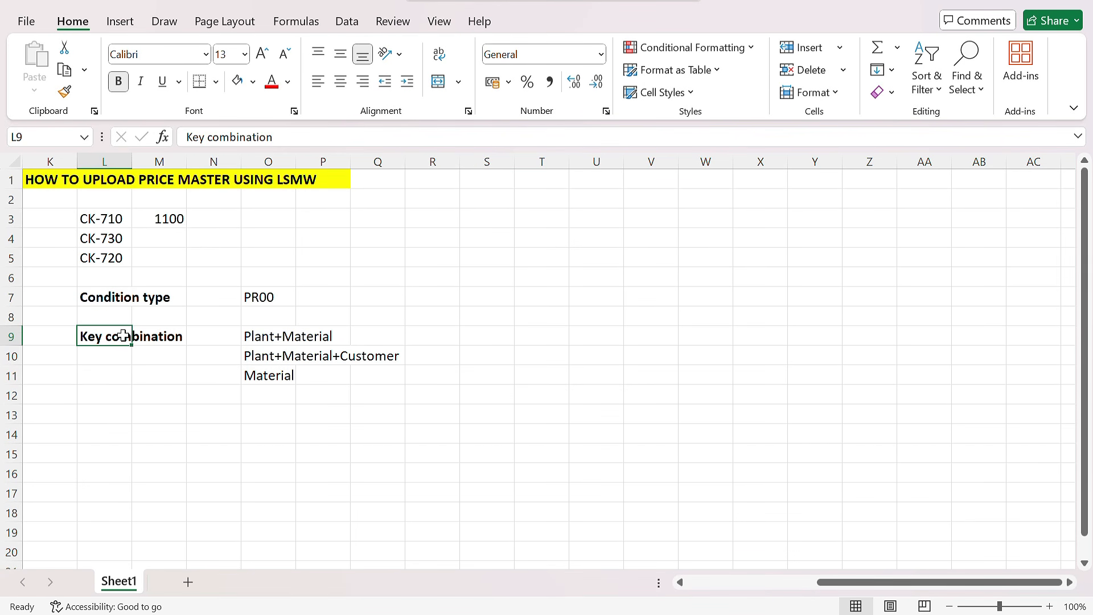
click(274, 338)
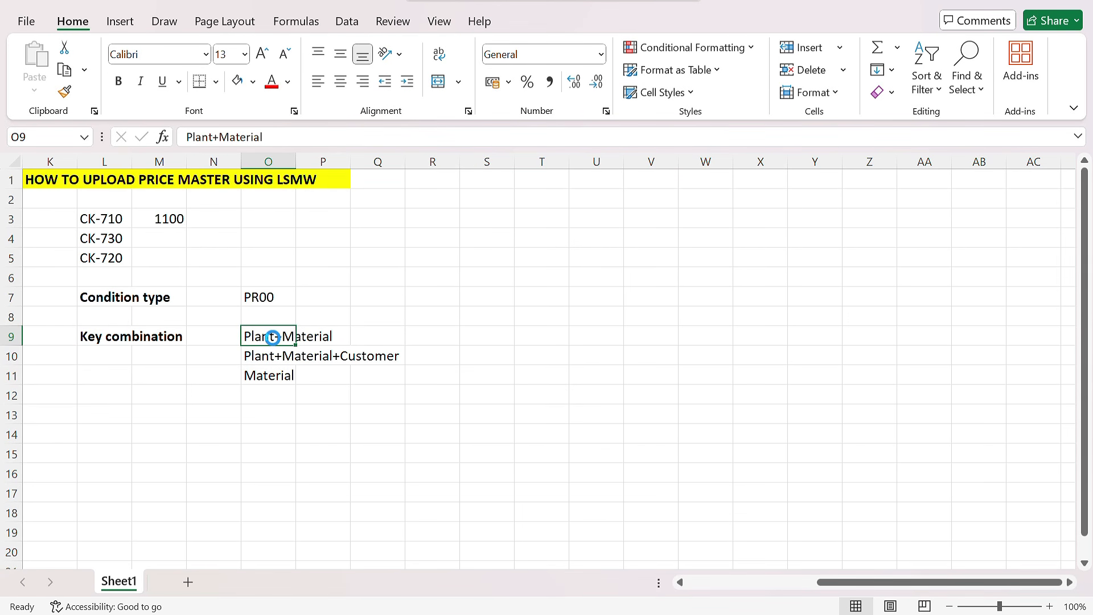
key(ctrl+b)
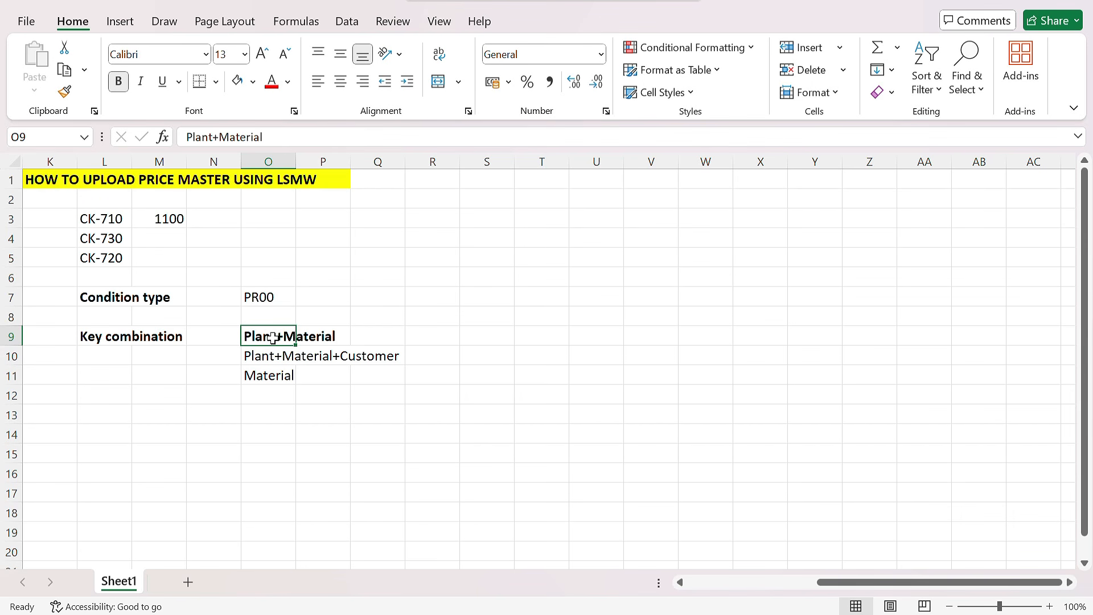
Enter the header "Condition type" in cell T1 and fit column T's width to the text
click(531, 184)
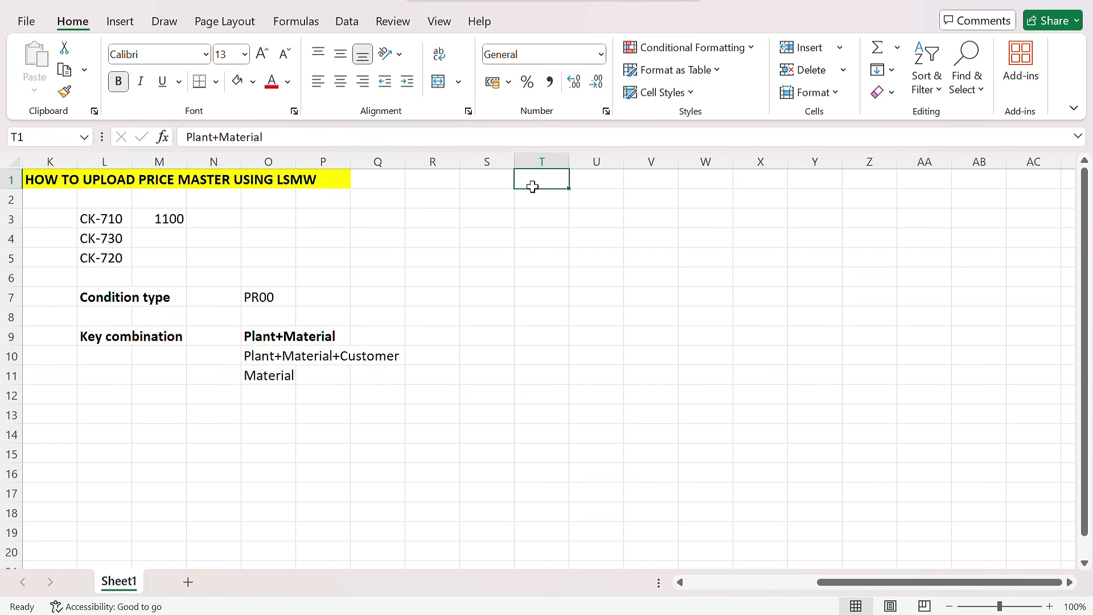
click(532, 187)
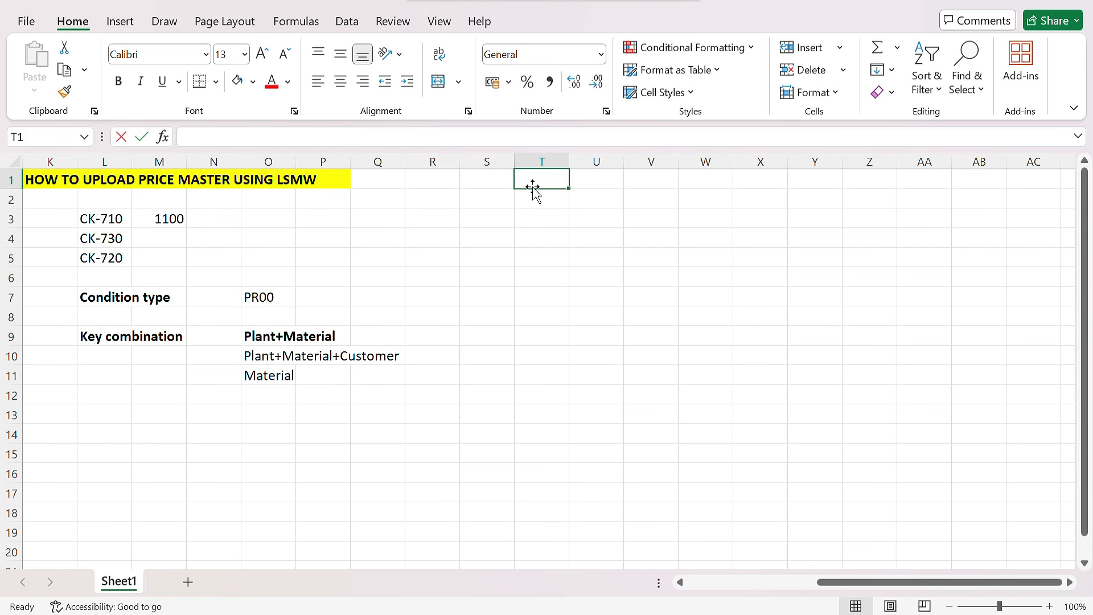
text(Condition type)
key(Return)
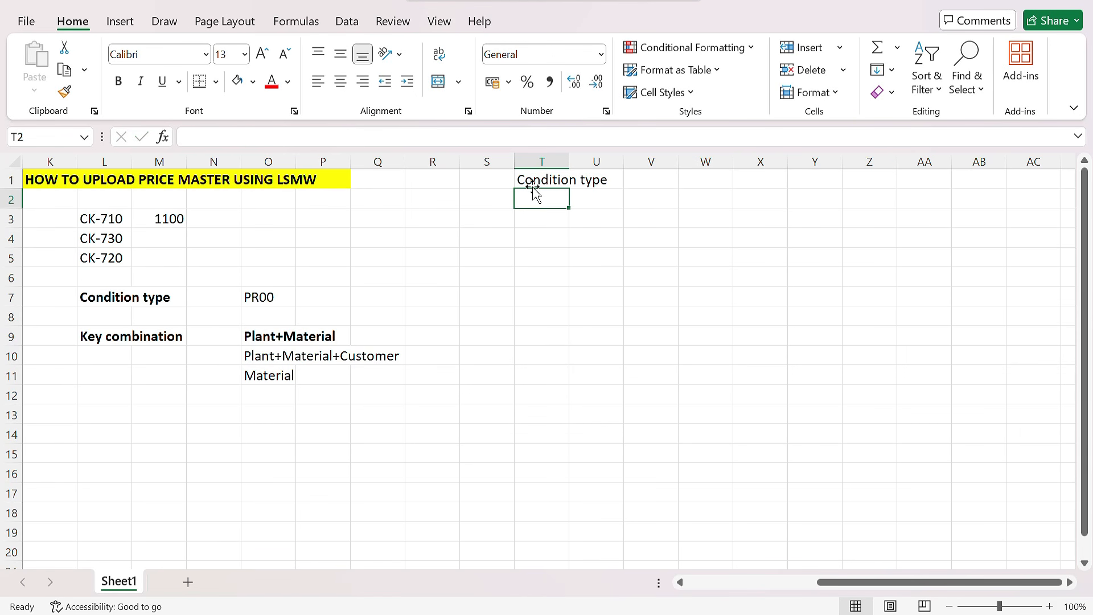
double_click(569, 161)
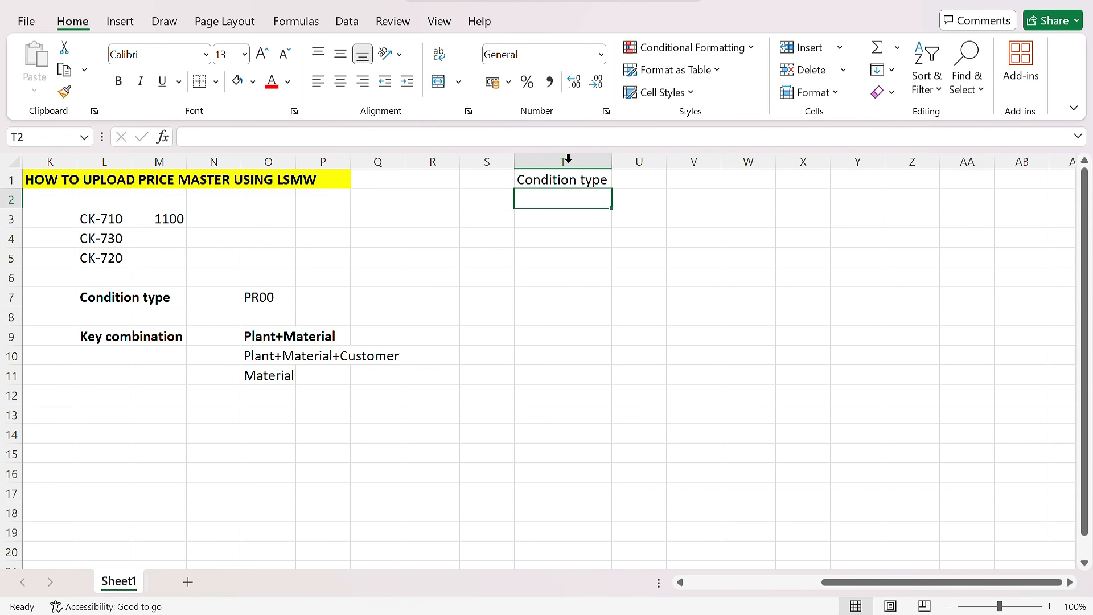
Enter the headers Plant, Material, Price and Unit in cells U1 to X1
click(636, 180)
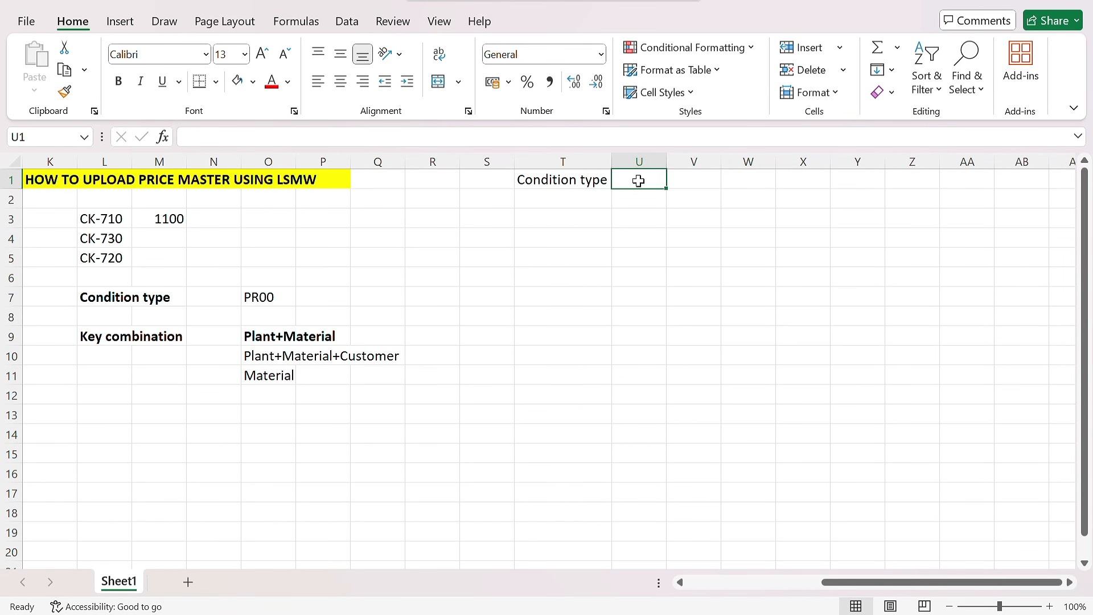
text(Plant)
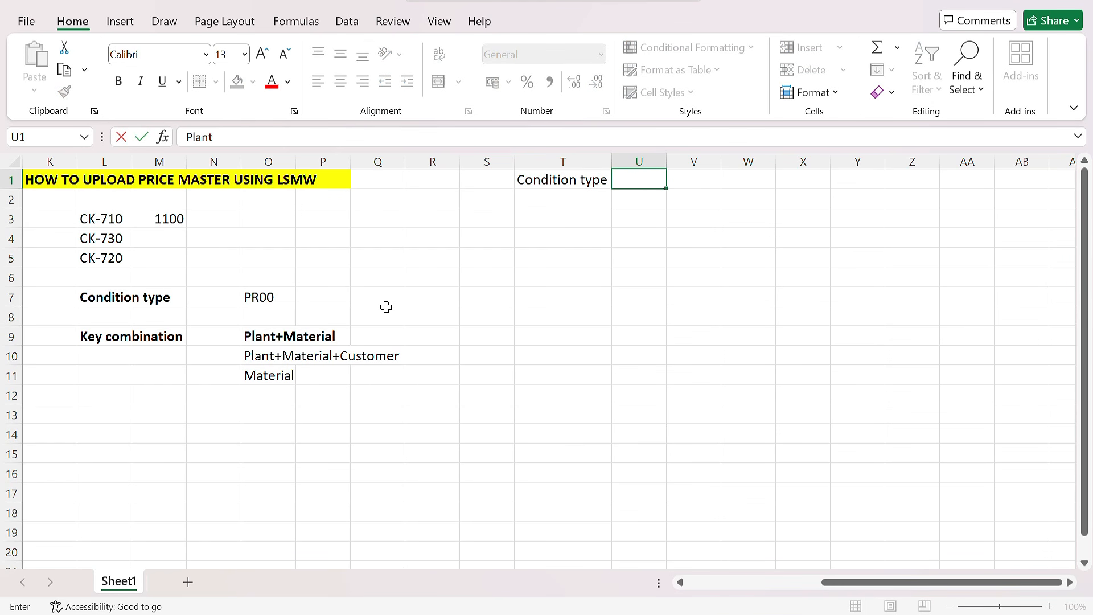
key(Tab)
text(Material)
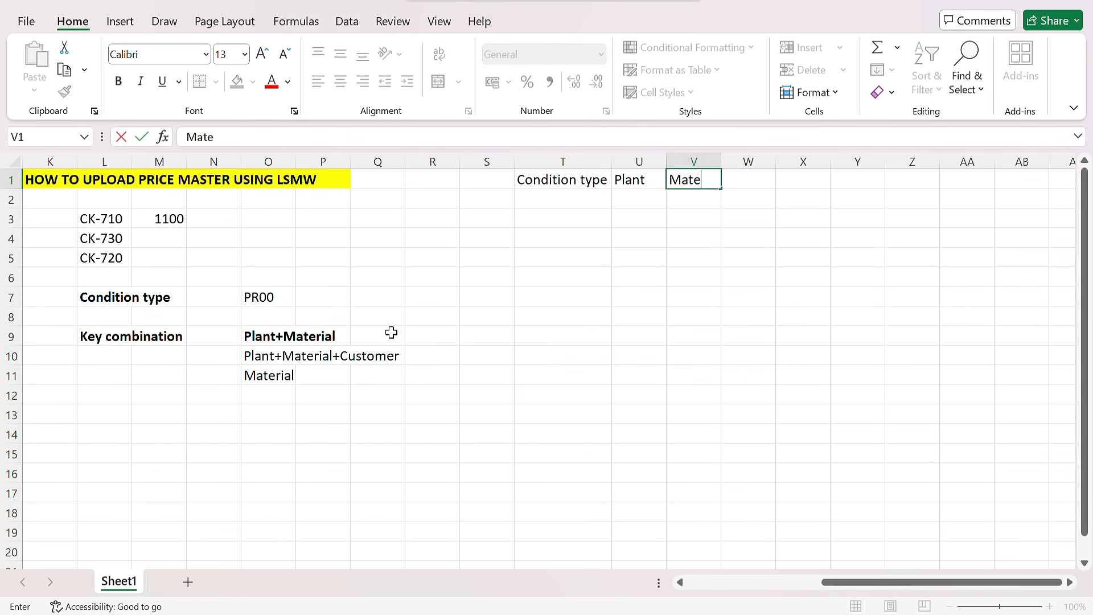
key(Tab)
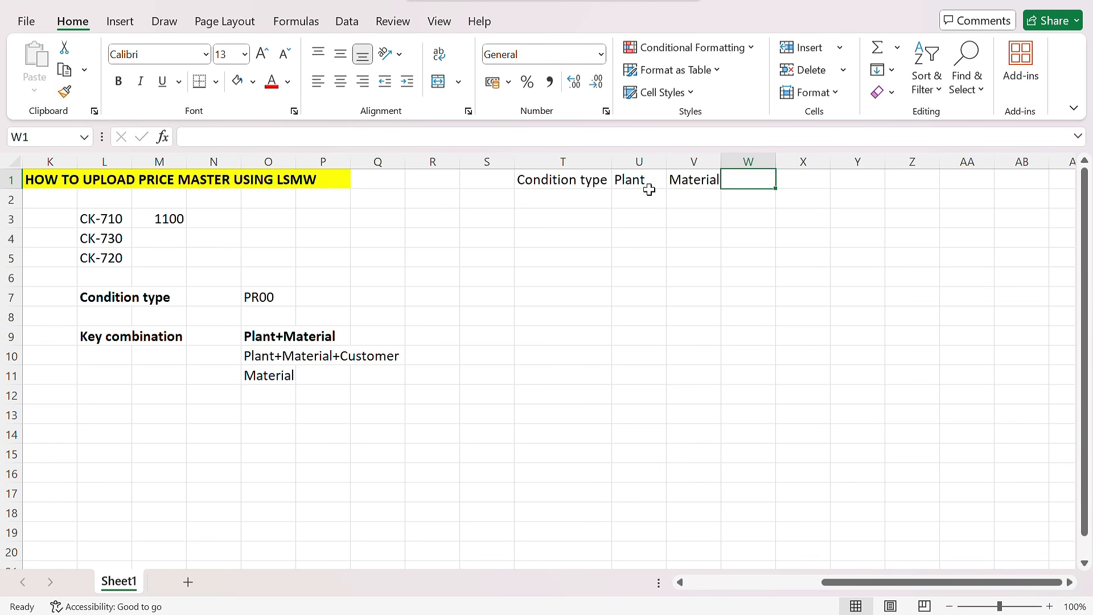
text(Price)
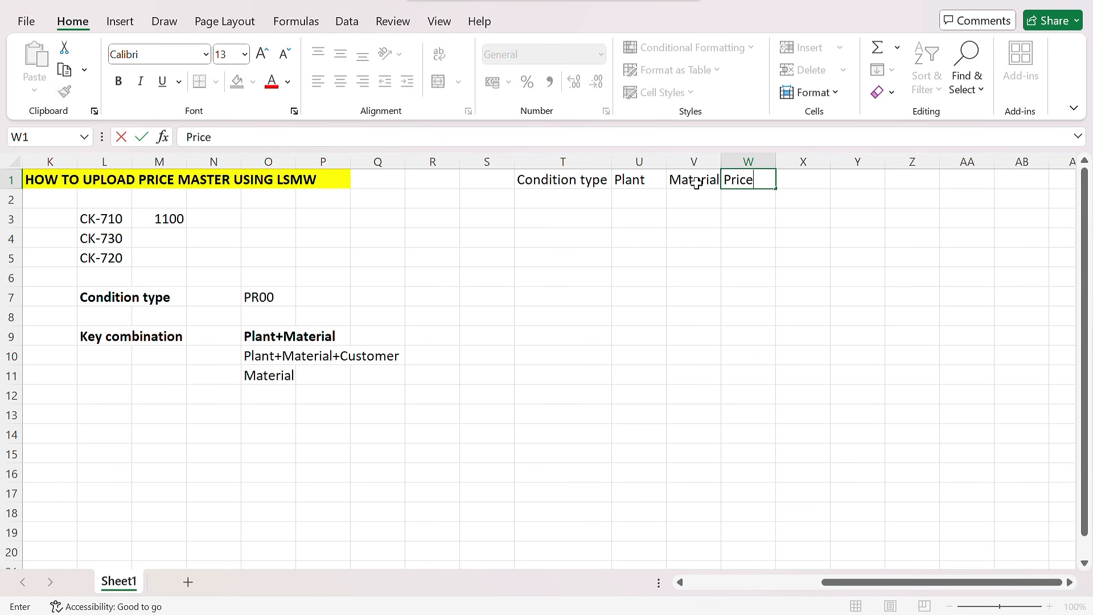
key(Tab)
text(Unit)
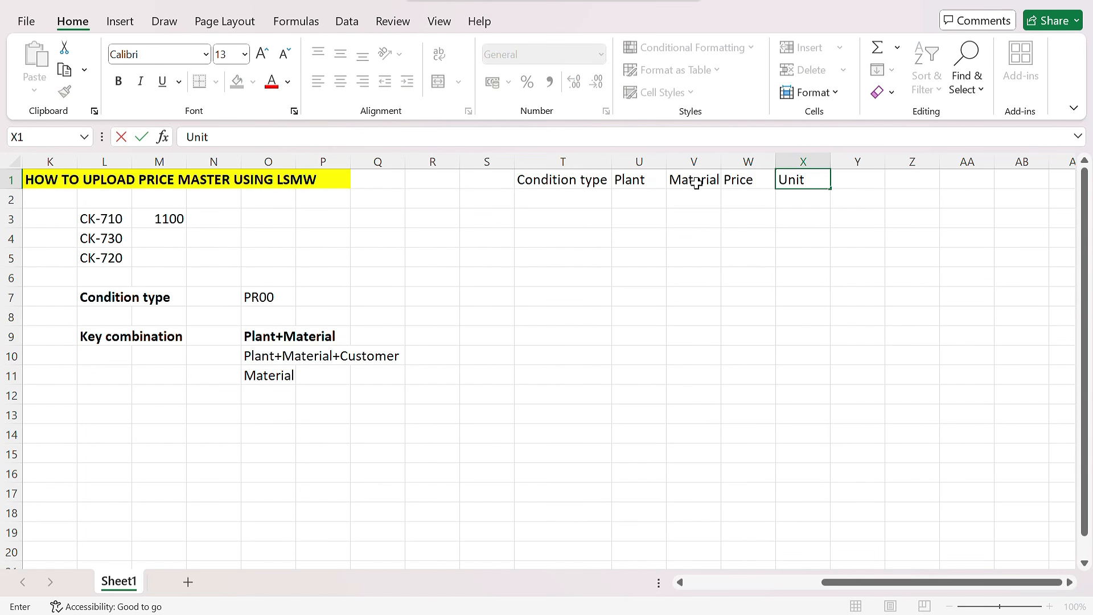
key(Tab)
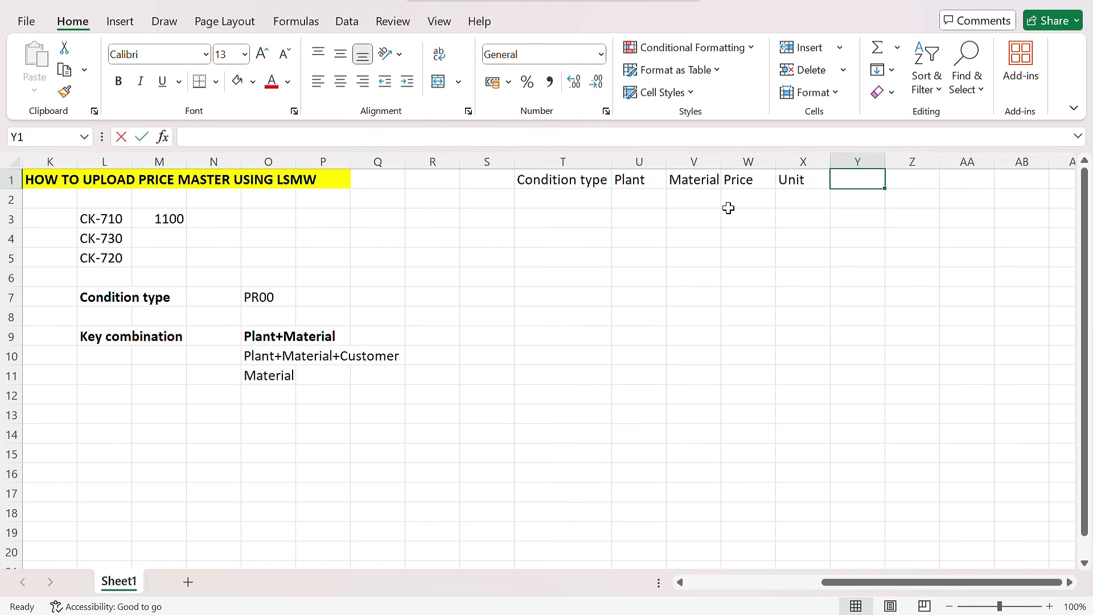
Enter the headers "Valid from" in Y1 and "Valid to" in Z1, and widen column Y to fit its header
text(Valid from)
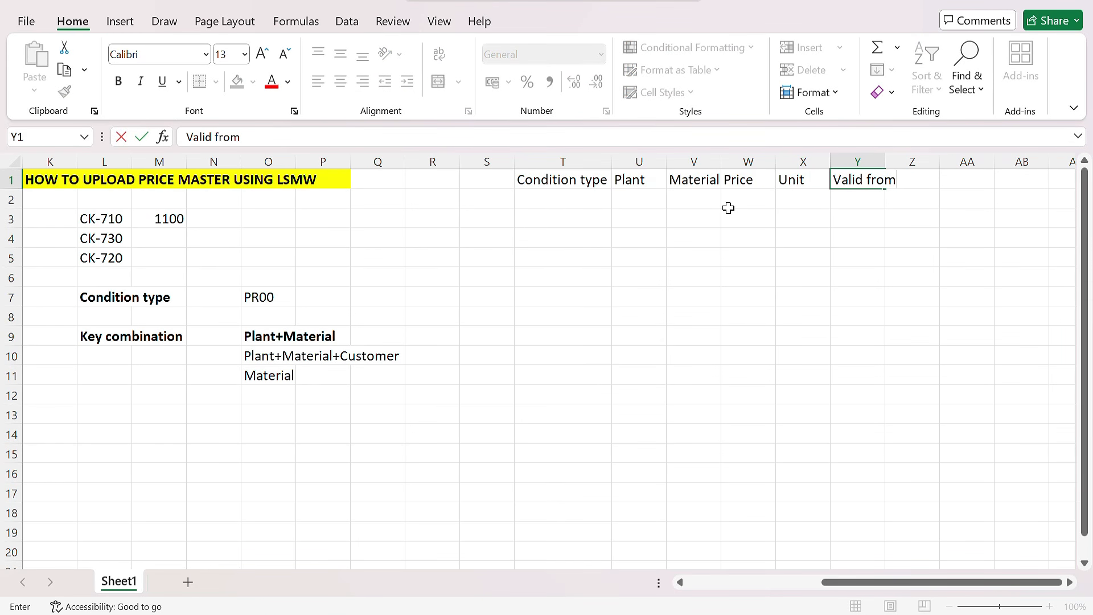
key(Tab)
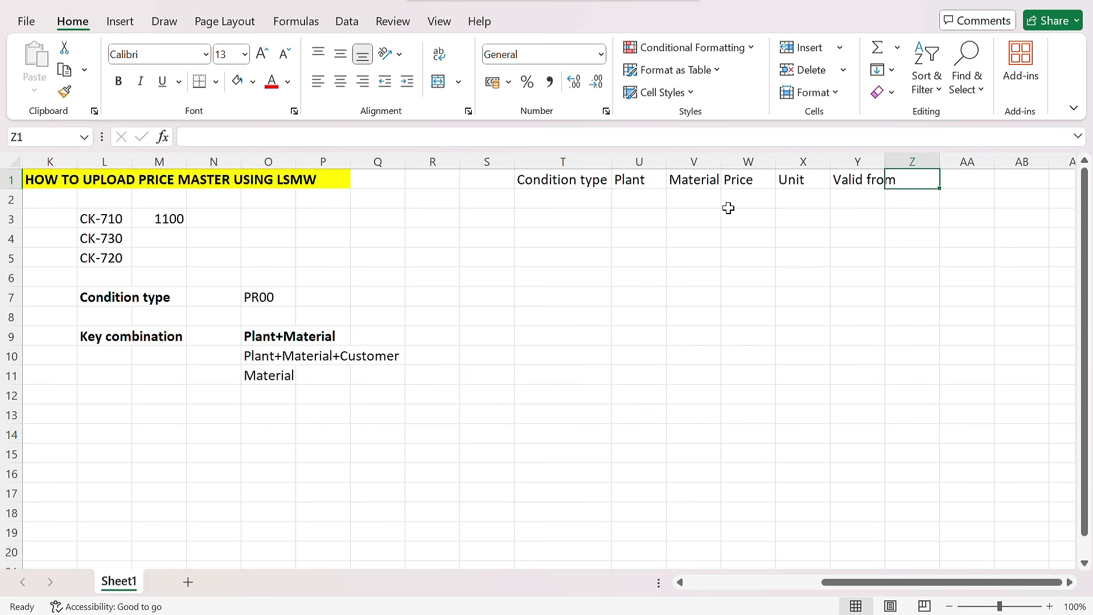
text(Valid t)
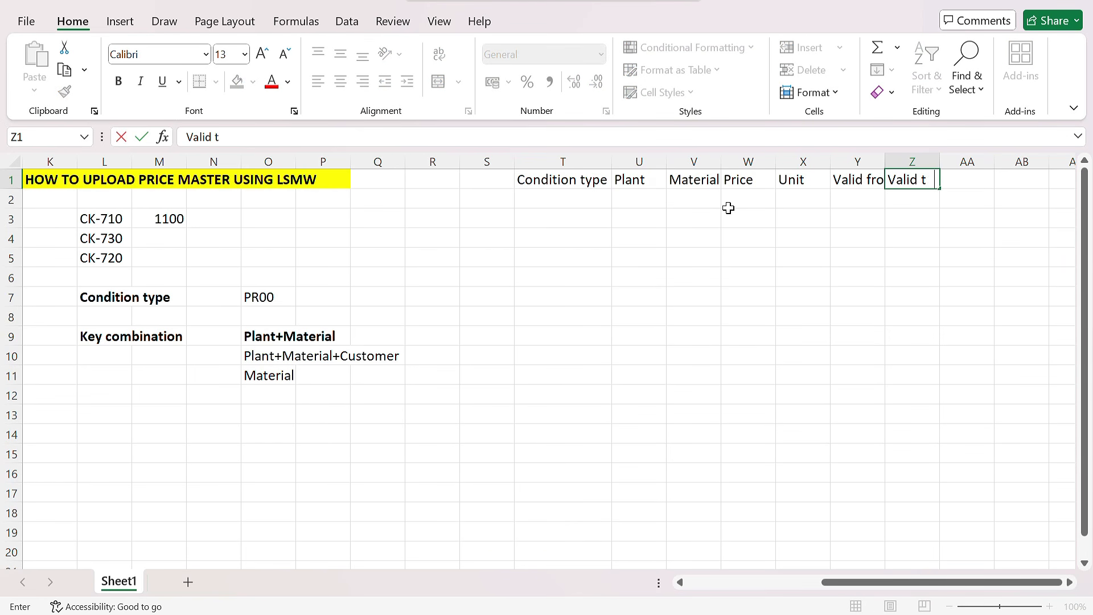
text(o)
key(Return)
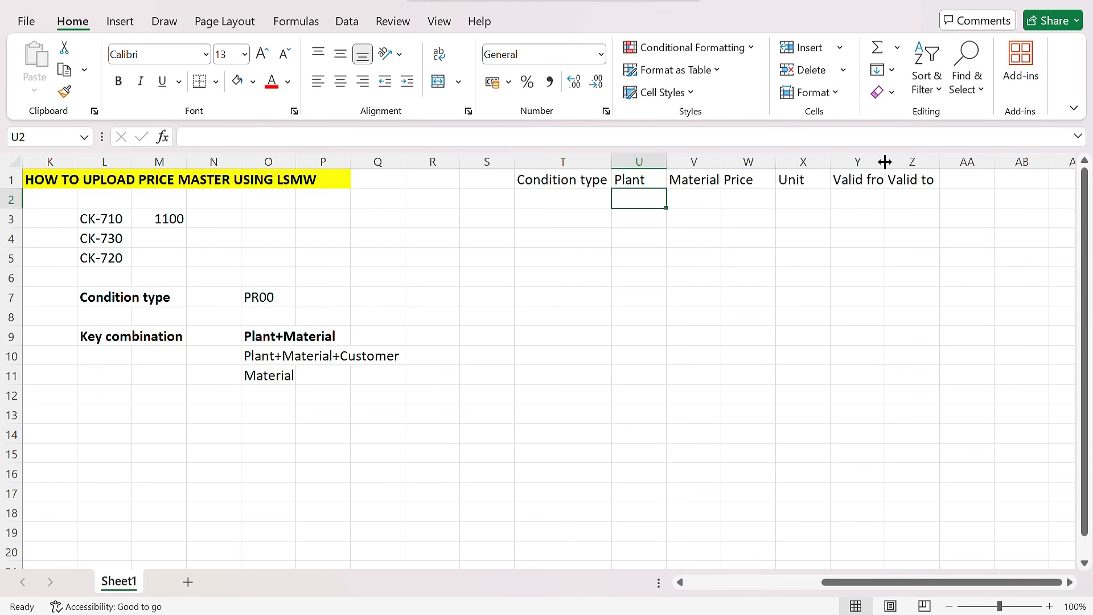
drag(884, 162, 899, 161)
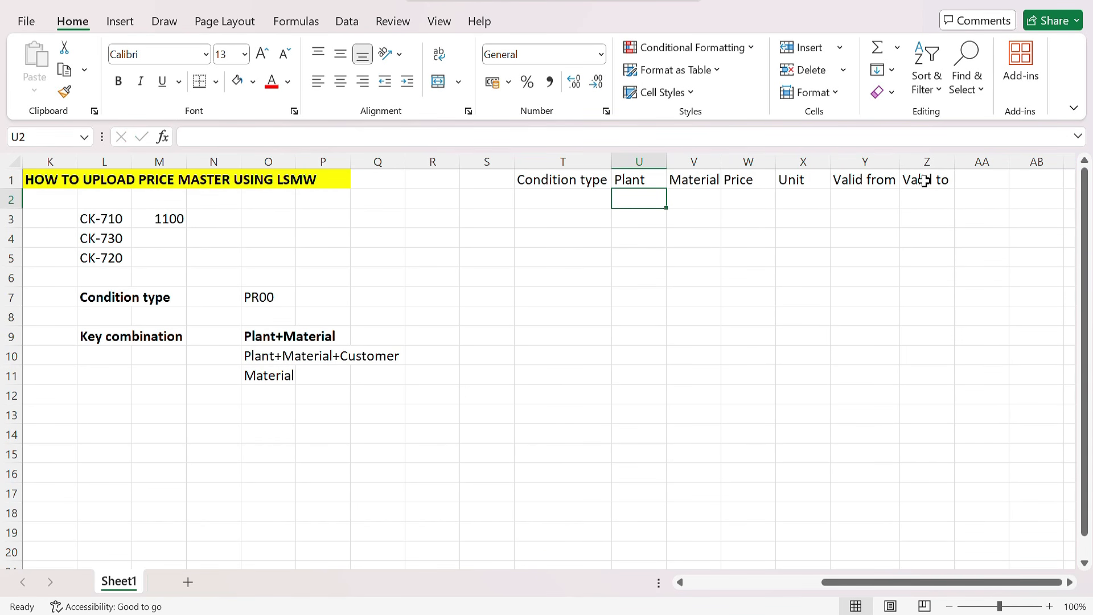
Apply all borders to the template range T1:Z4
click(826, 238)
click(562, 175)
drag(562, 175, 910, 231)
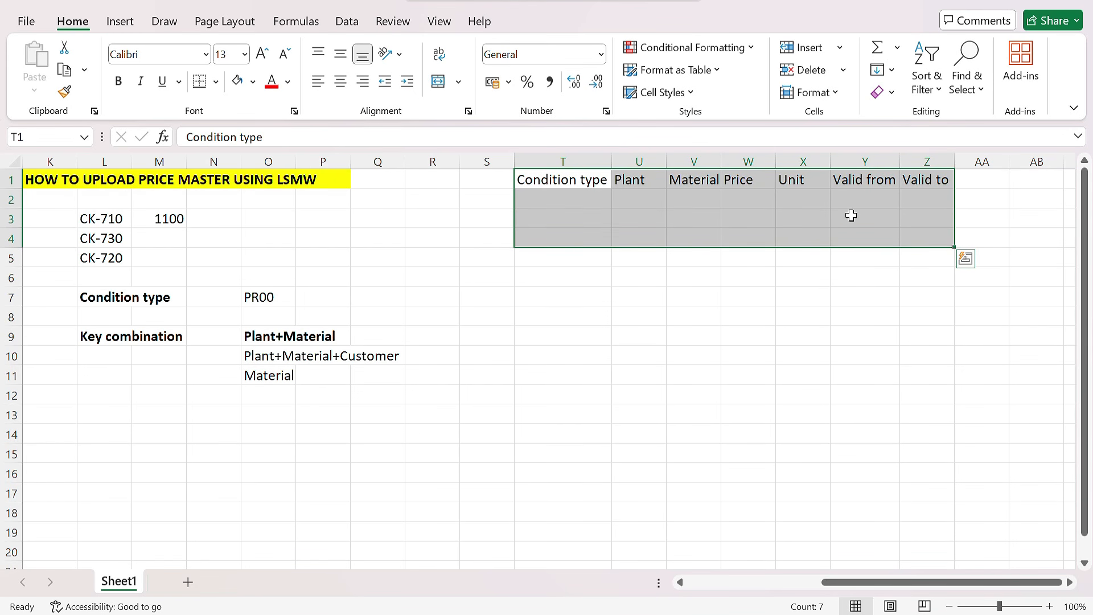
click(216, 81)
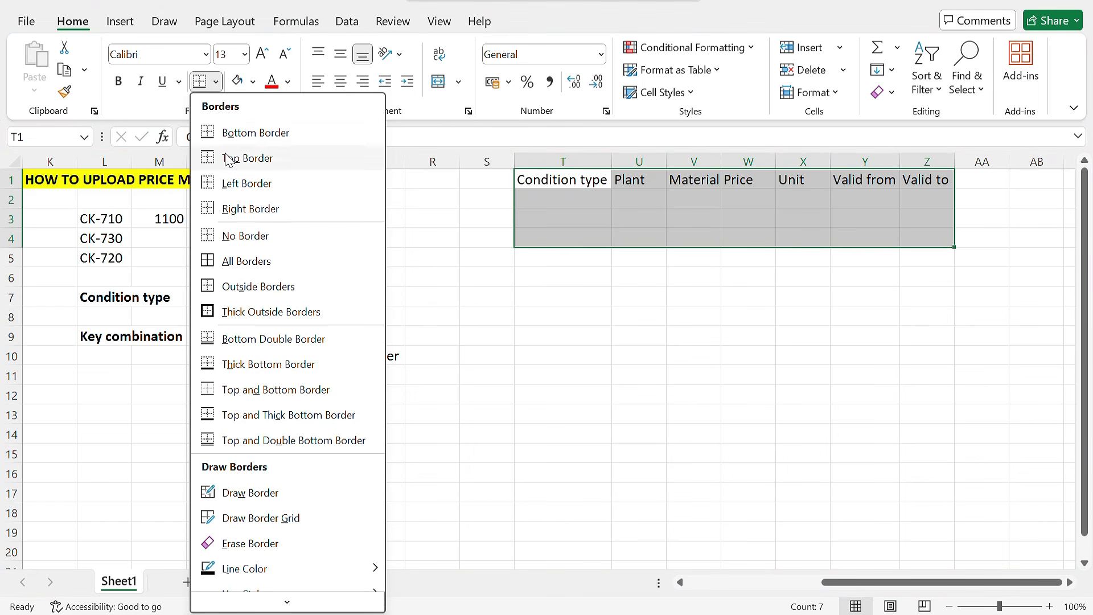
click(227, 257)
click(593, 261)
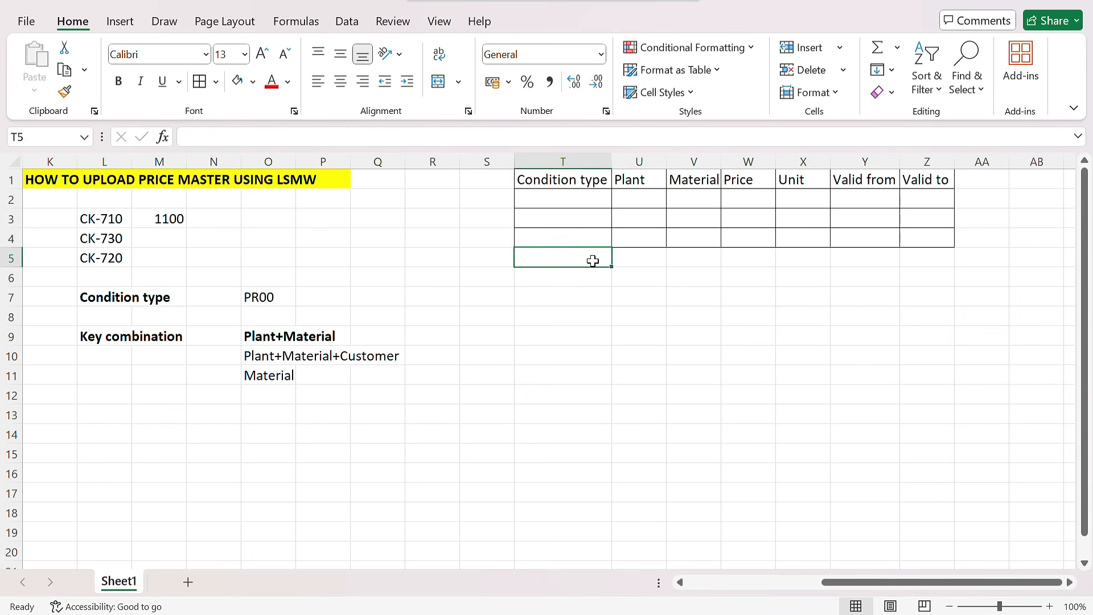
Make the template headers in T1:Z1 bold
drag(574, 176, 910, 179)
key(ctrl+b)
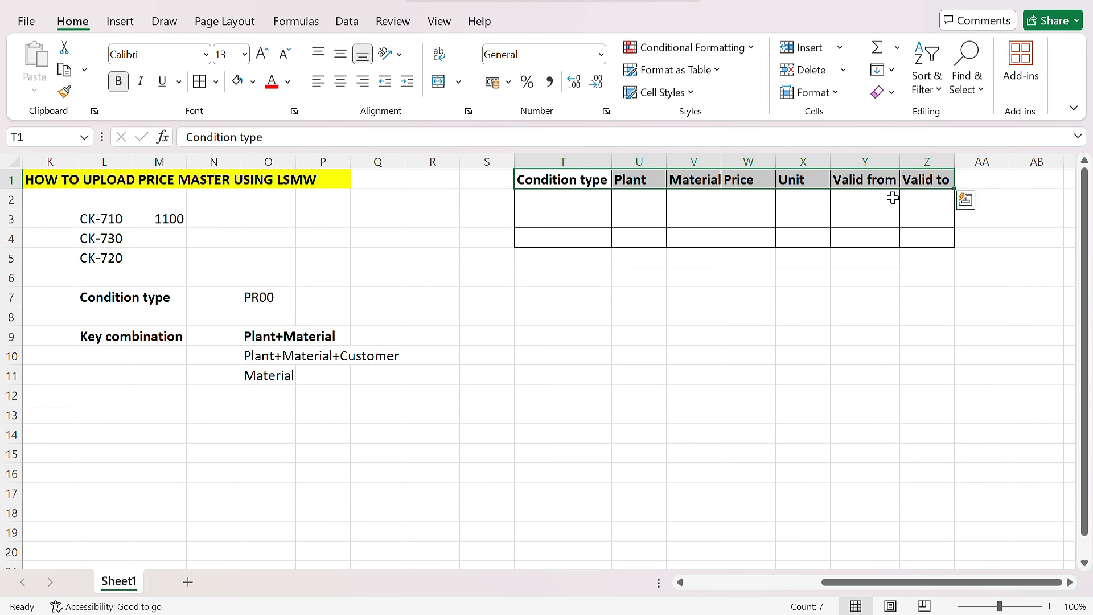
click(786, 291)
Widen column V slightly so the bold Material header fits
drag(558, 178, 898, 231)
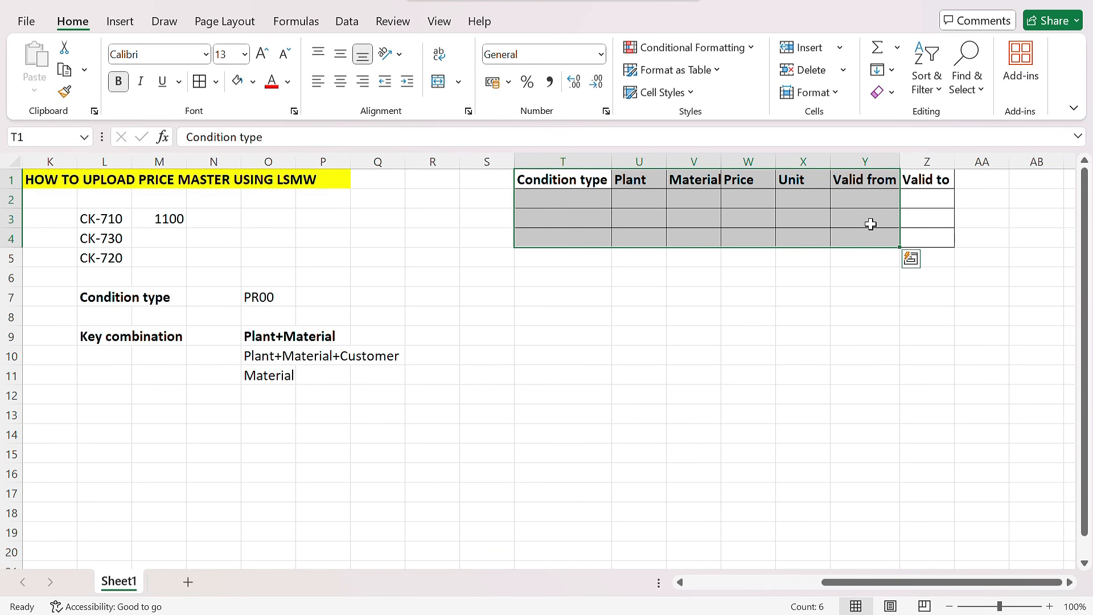
drag(561, 179, 568, 224)
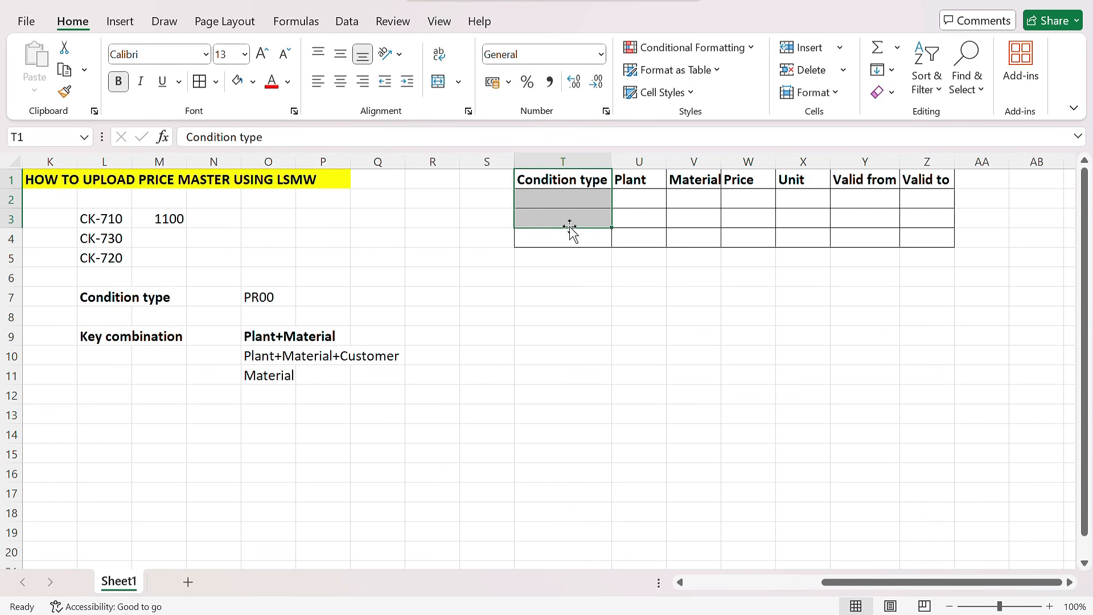
click(642, 179)
click(704, 178)
drag(721, 163, 726, 162)
click(813, 181)
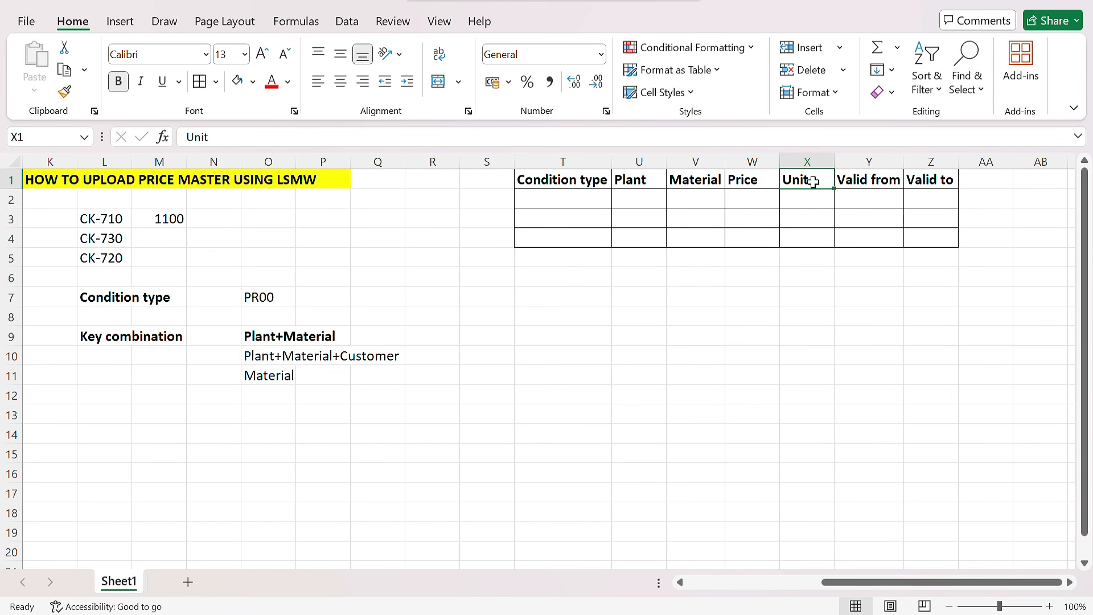
click(880, 181)
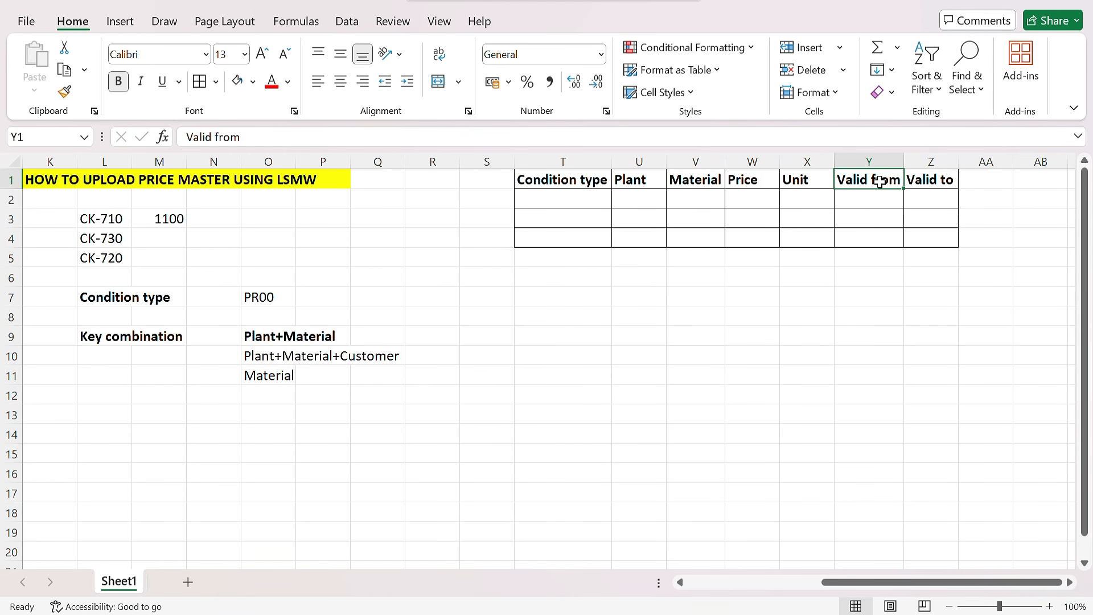
click(910, 182)
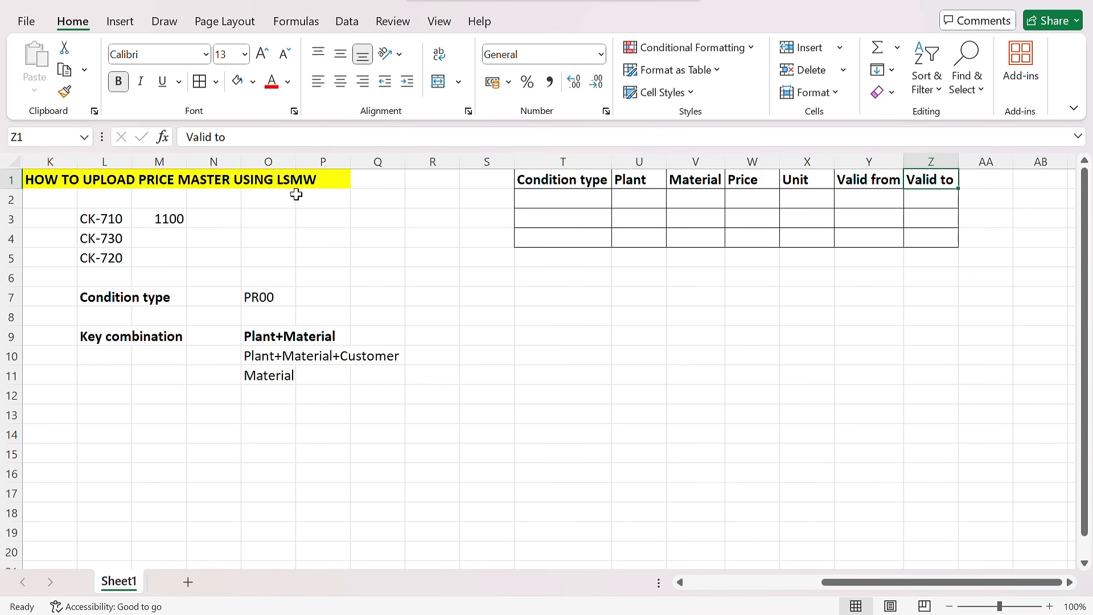
mouse_move(560, 180)
mouse_down()
mouse_move(810, 224)
mouse_move(904, 223)
mouse_up()
click(162, 219)
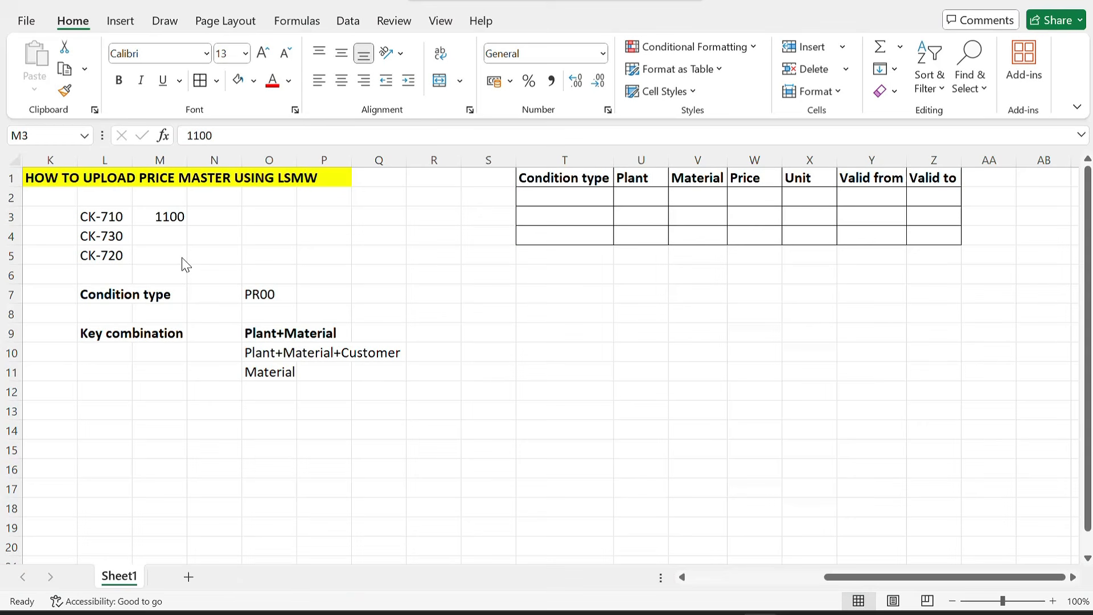
Make the material codes in L3:L5 and the plant 1100 in M3 bold
drag(113, 216, 114, 256)
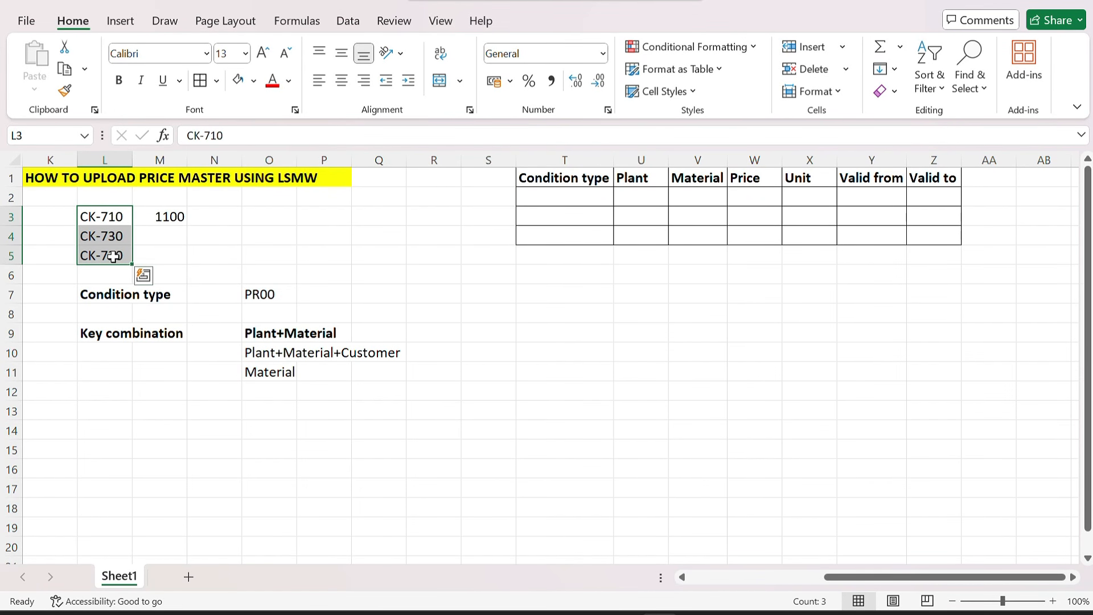
key(ctrl+b)
click(174, 219)
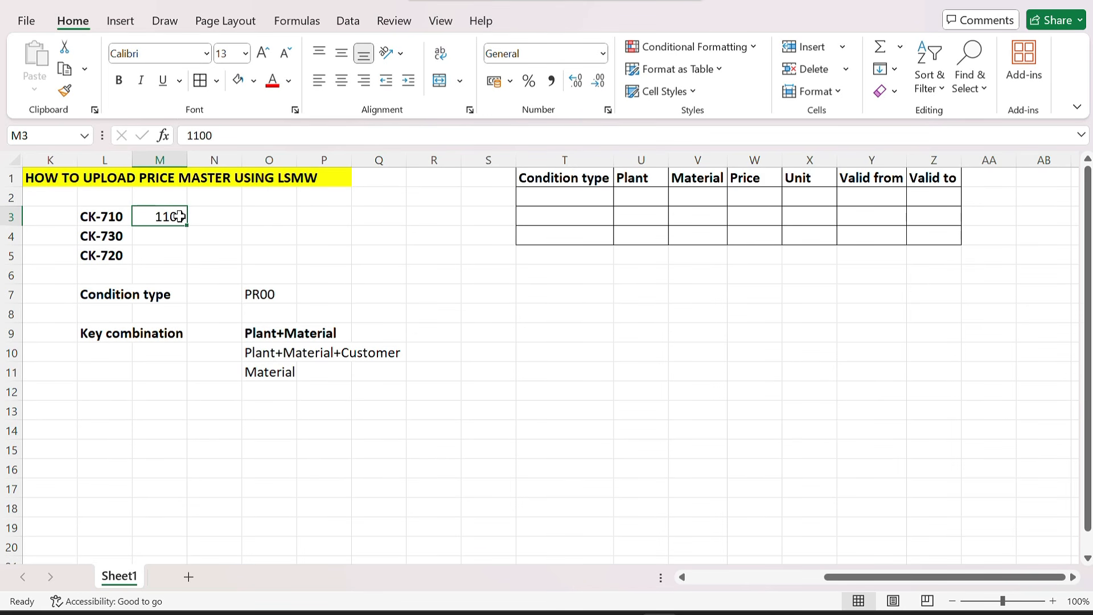
key(ctrl+b)
key(Left)
key(shift+Down)
key(shift+Down)
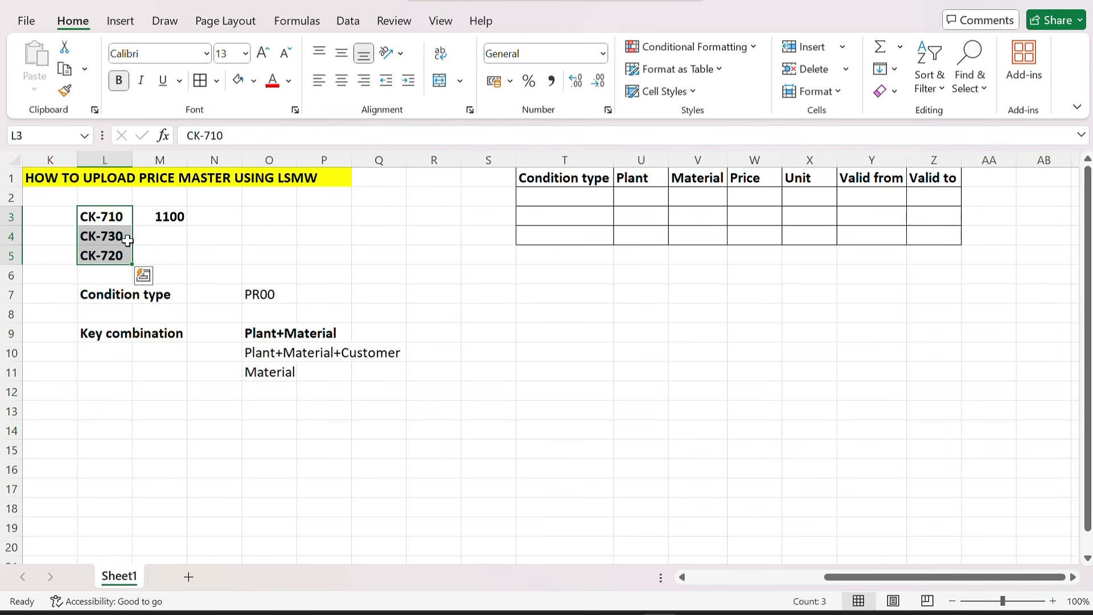
click(168, 217)
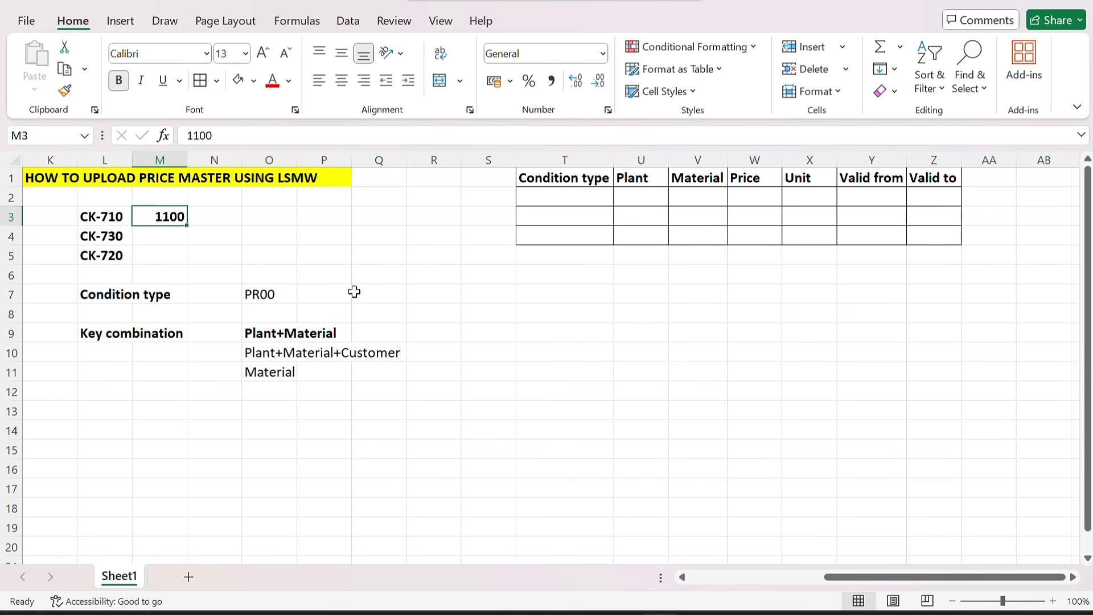
drag(100, 217, 98, 254)
click(160, 222)
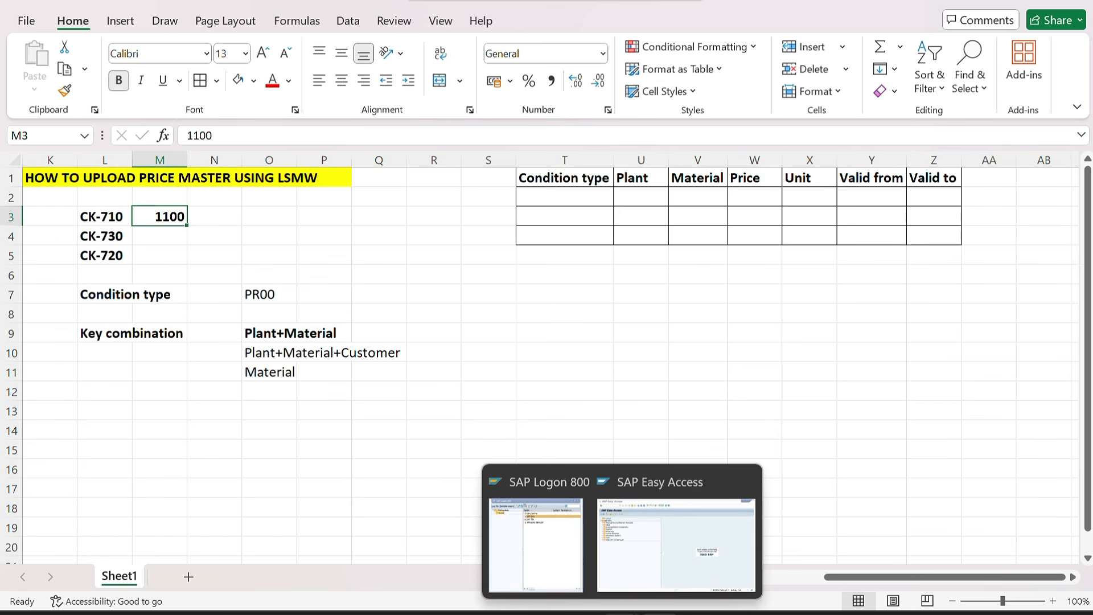
Switch to the SAP Easy Access window and start transaction SE16N
click(661, 559)
text(se16n)
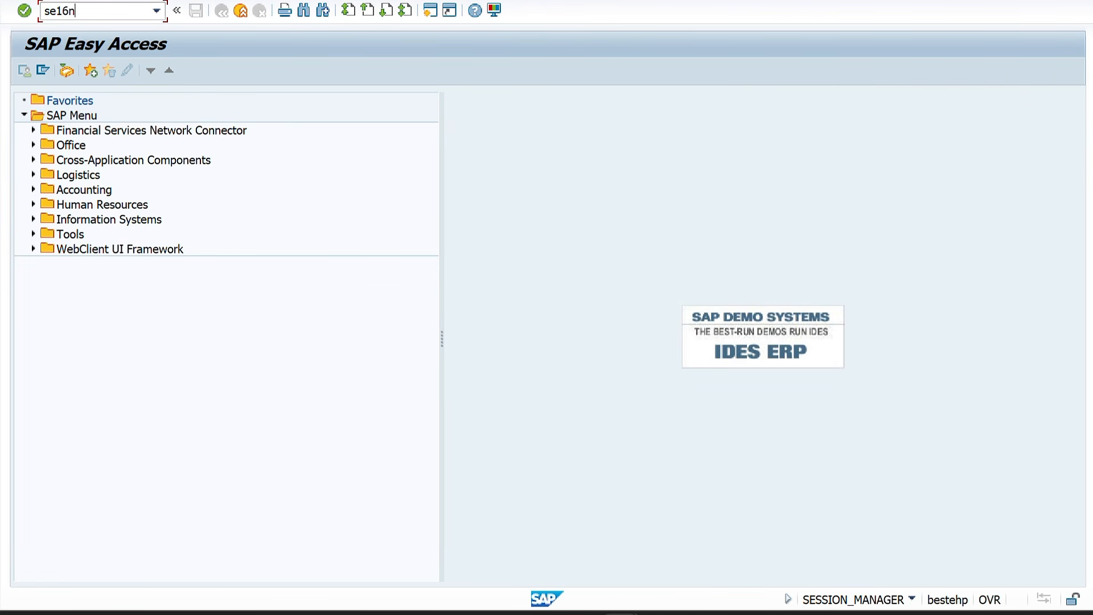
key(Return)
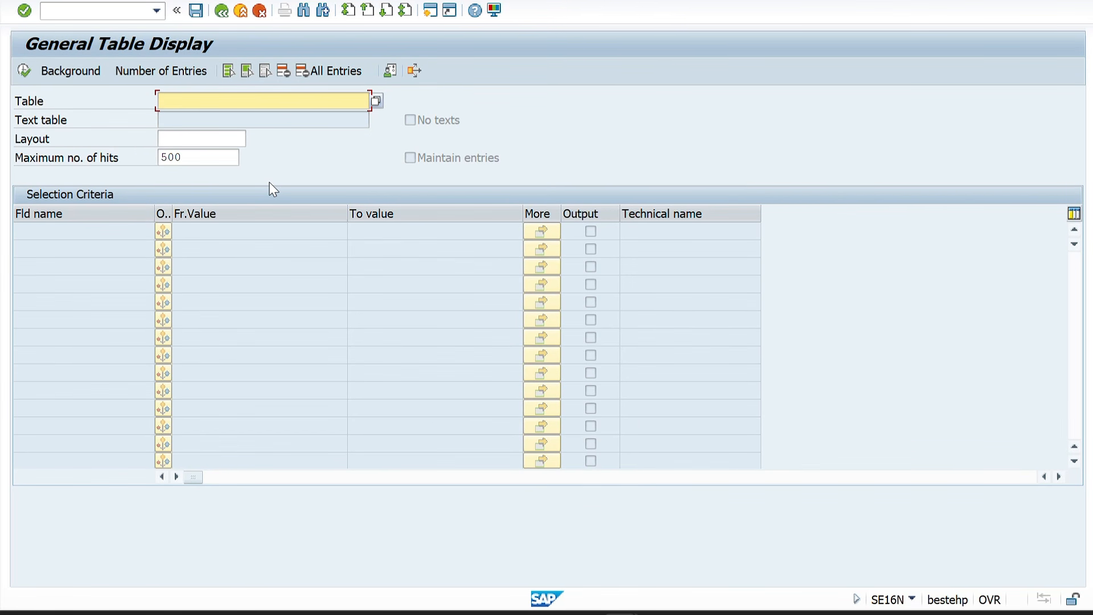
Load the selection fields of table MARA, and replace the table with MARC
text(mara)
key(Return)
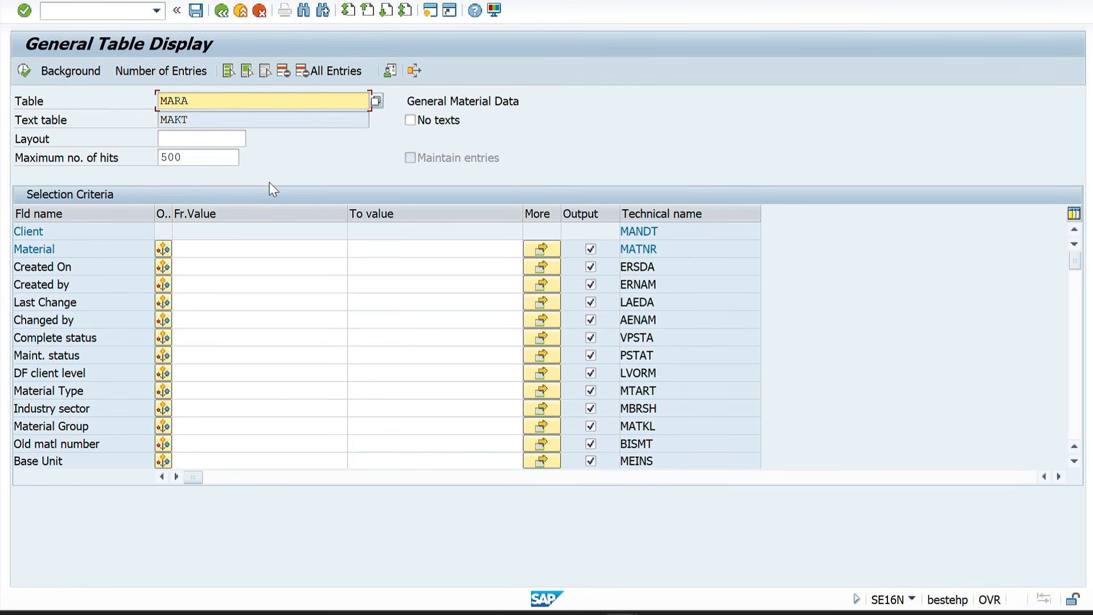
key(BackSpace)
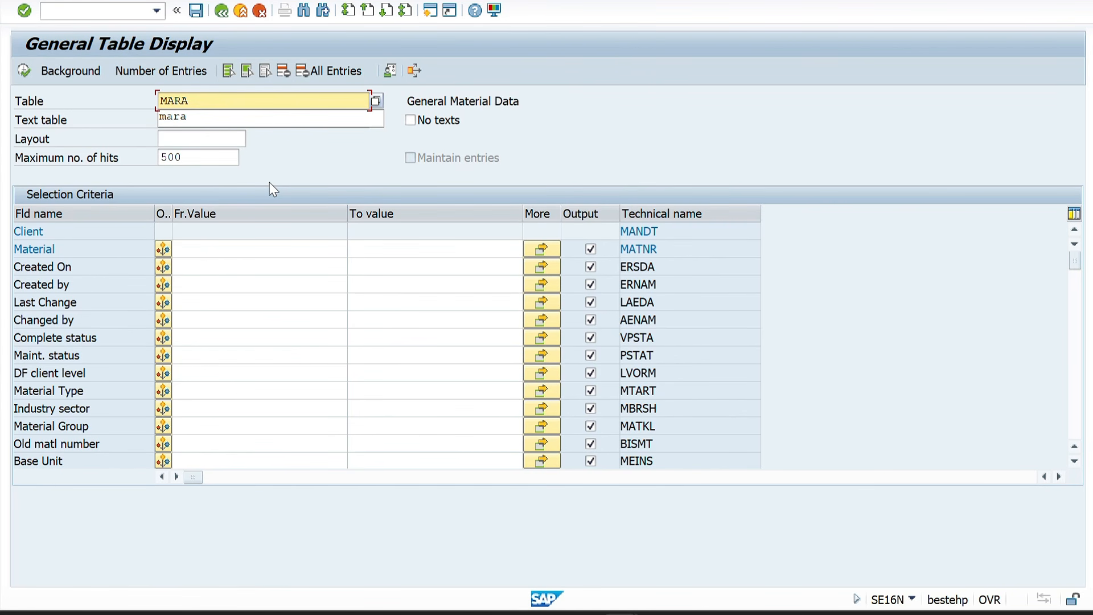
text(c)
key(Return)
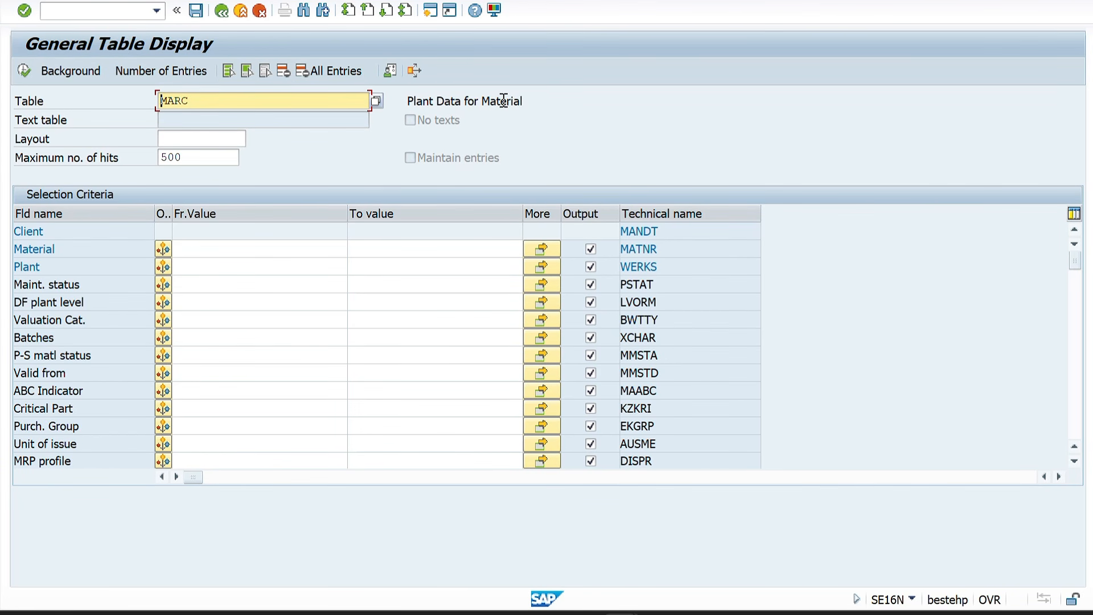
Copy the material codes in L3:L5 from Excel into the multiple selection for Material in SAP and accept them
key(alt+Tab)
click(106, 218)
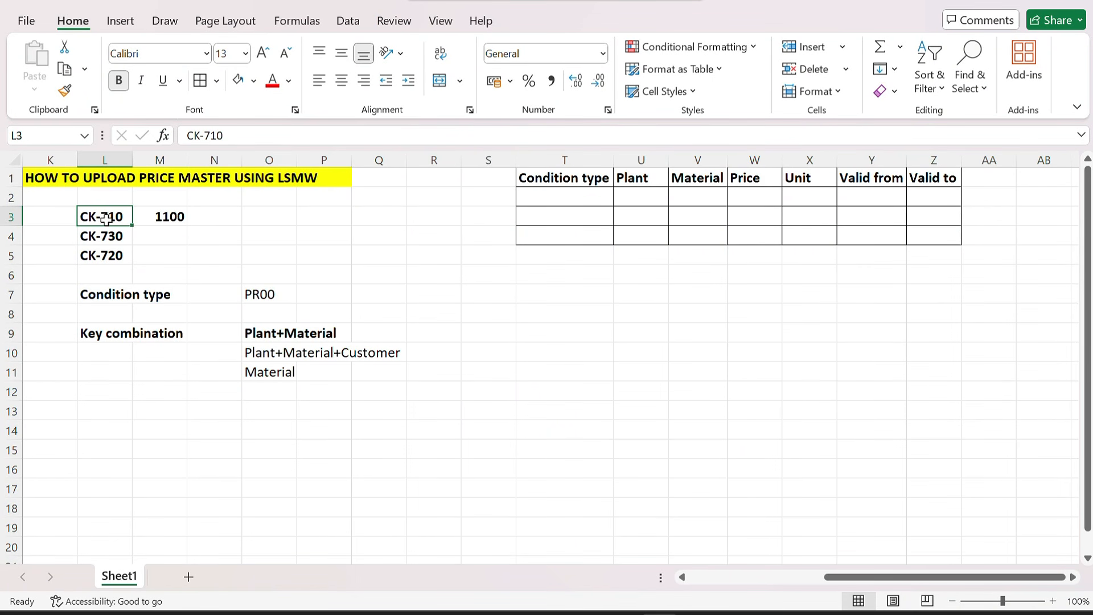
drag(106, 218, 109, 256)
key(ctrl+c)
key(alt+Tab)
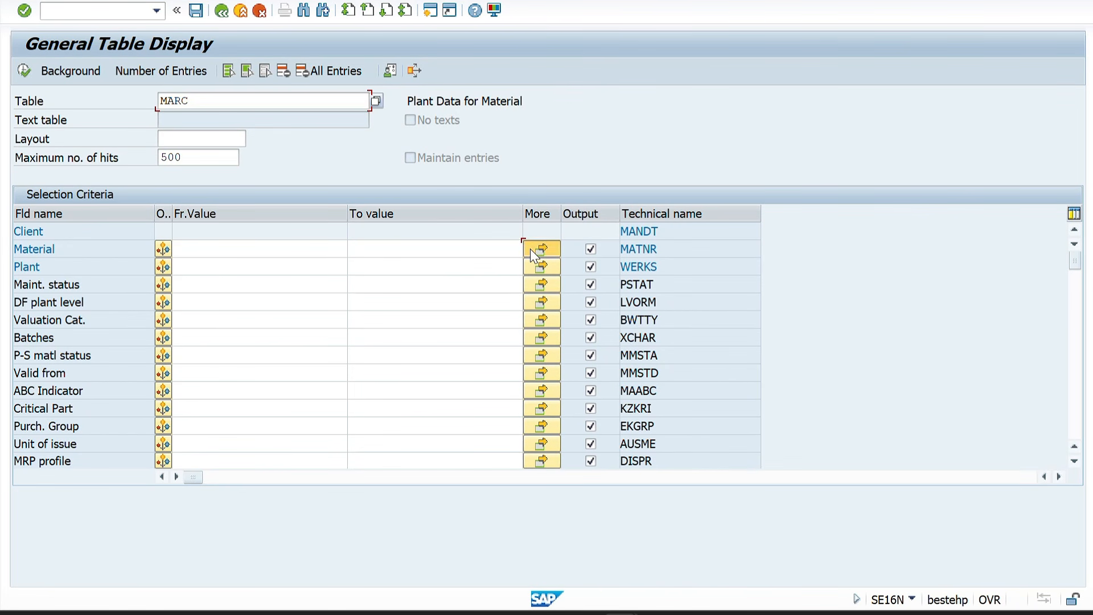
click(541, 249)
key(shift+F12)
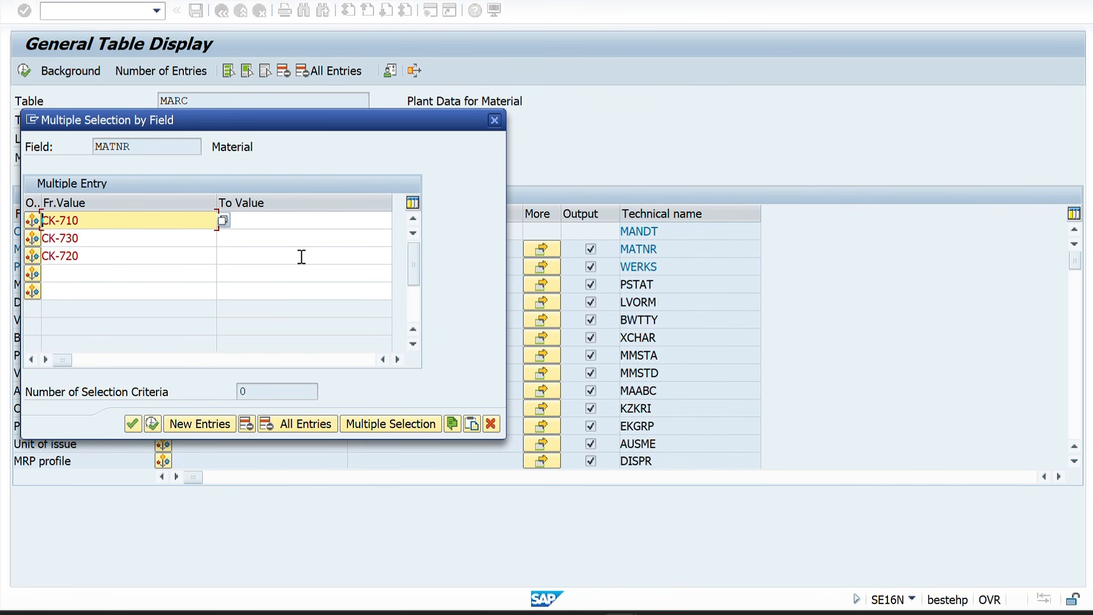
click(153, 423)
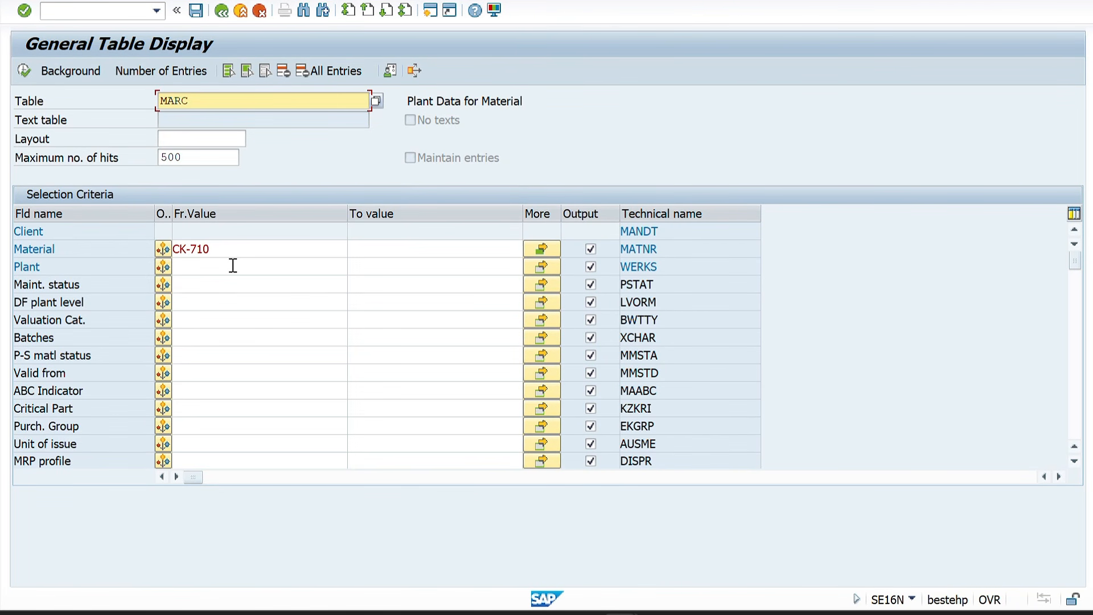
Copy the plant 1100 from Excel cell M3 into SAP's Plant criterion and run the MARC table search
click(197, 266)
key(alt+Tab)
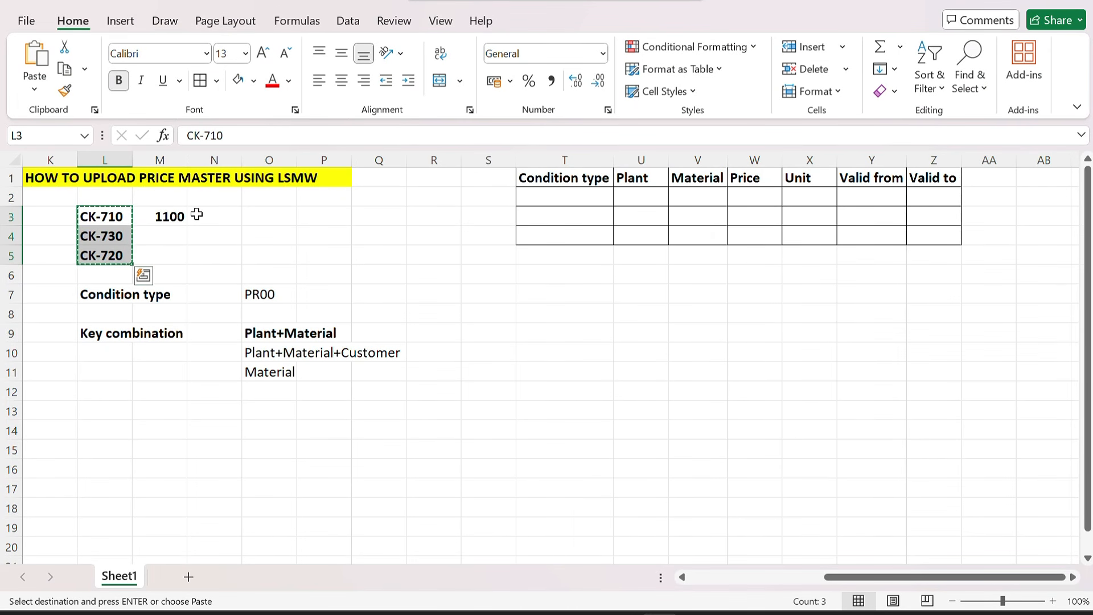
click(178, 215)
key(ctrl+c)
key(alt+Tab)
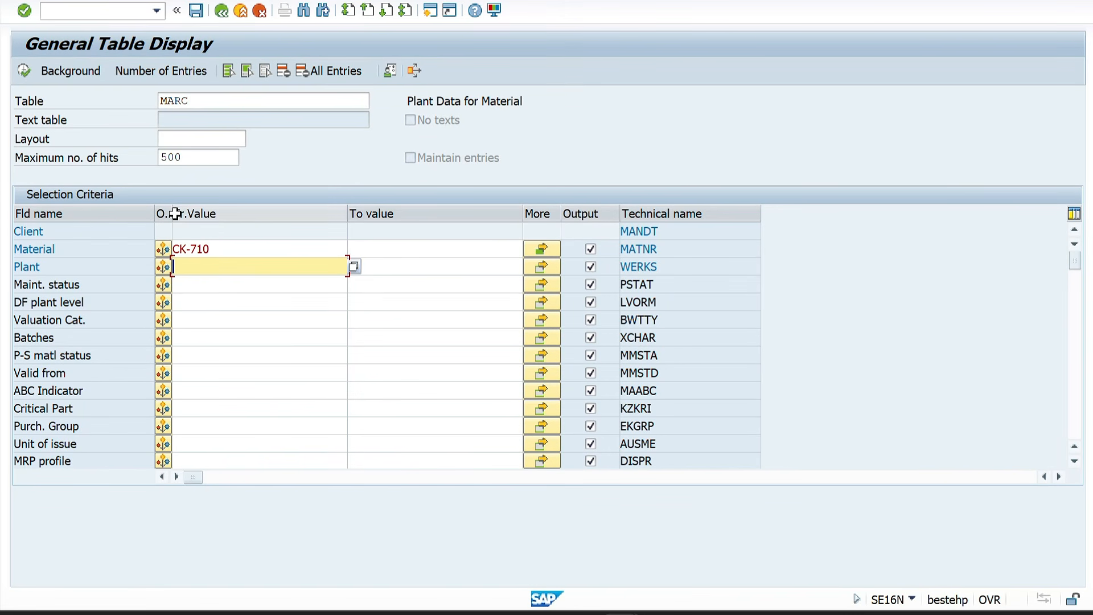
key(ctrl+v)
click(23, 69)
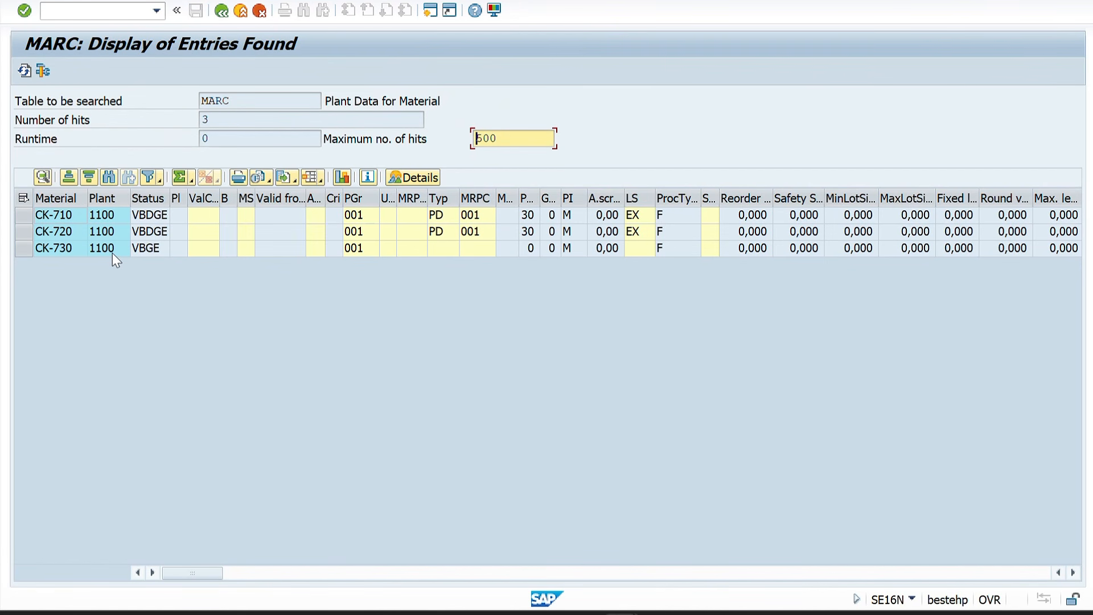
Compare the Material and Plant columns of the MARC entries in SAP with the material codes and plant in the Excel sheet
drag(62, 215, 65, 250)
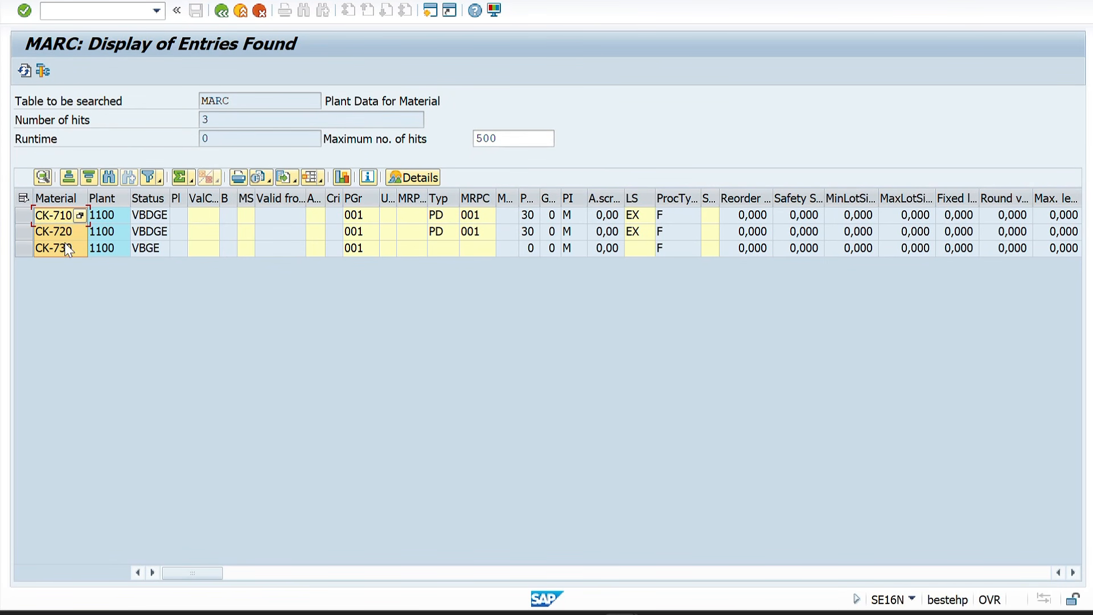
click(104, 215)
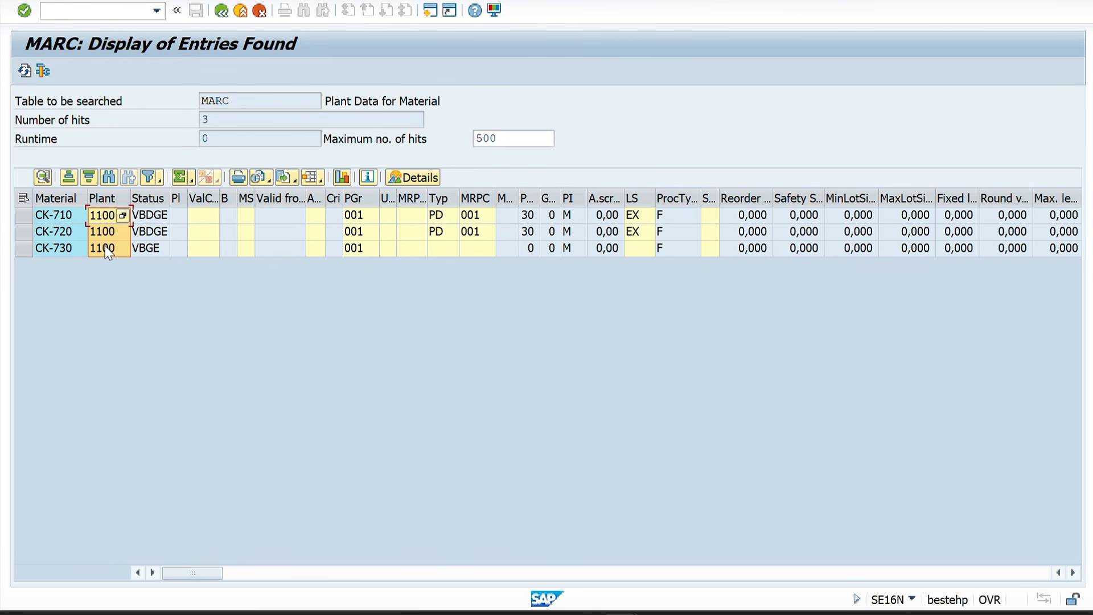
key(alt+Tab)
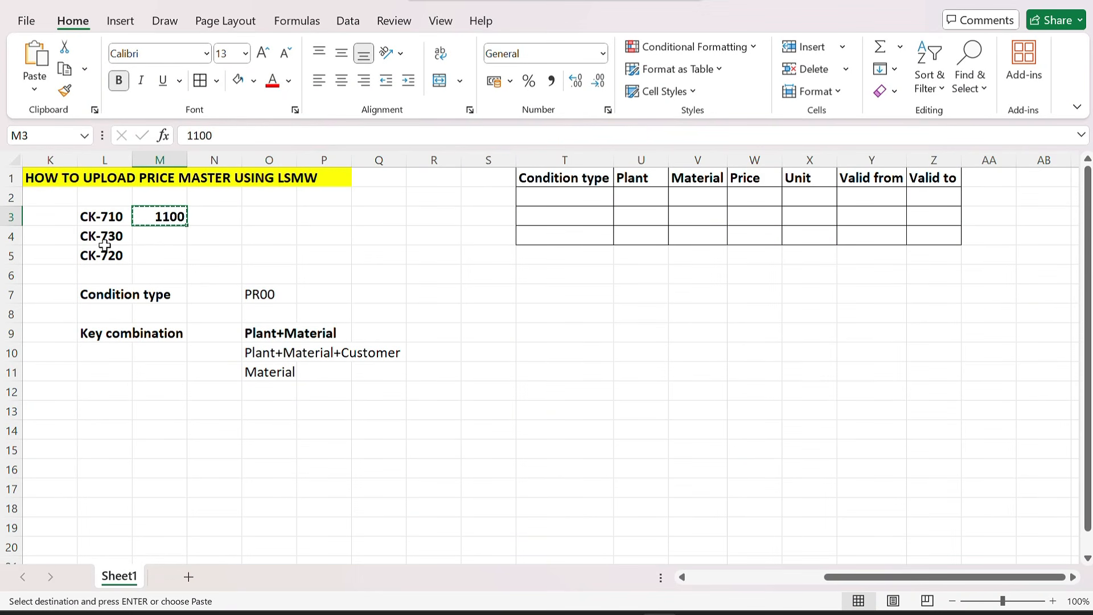
click(122, 218)
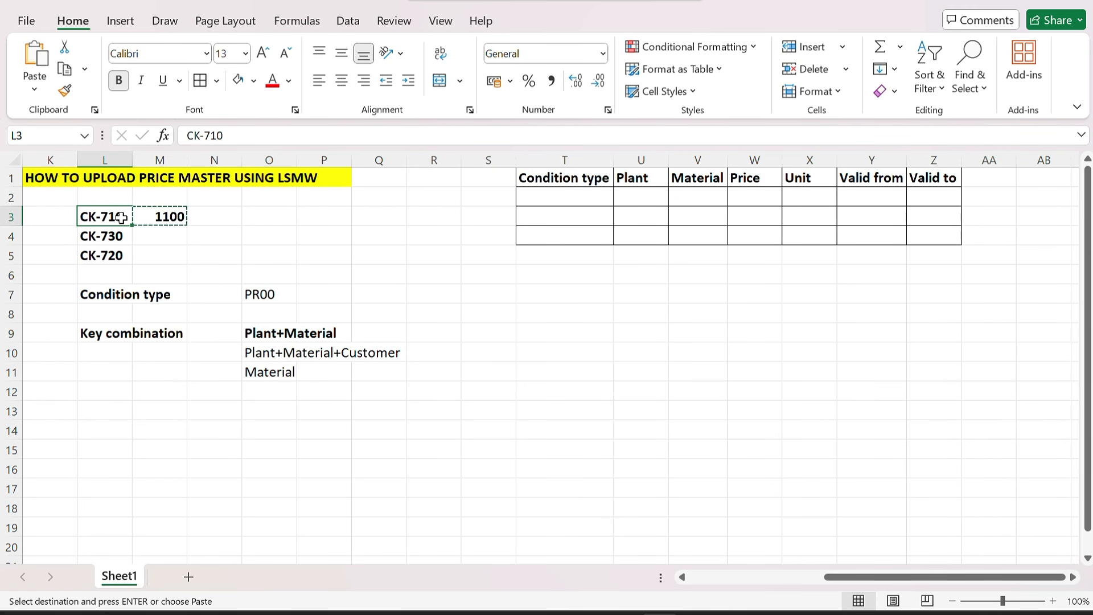
key(alt+Tab)
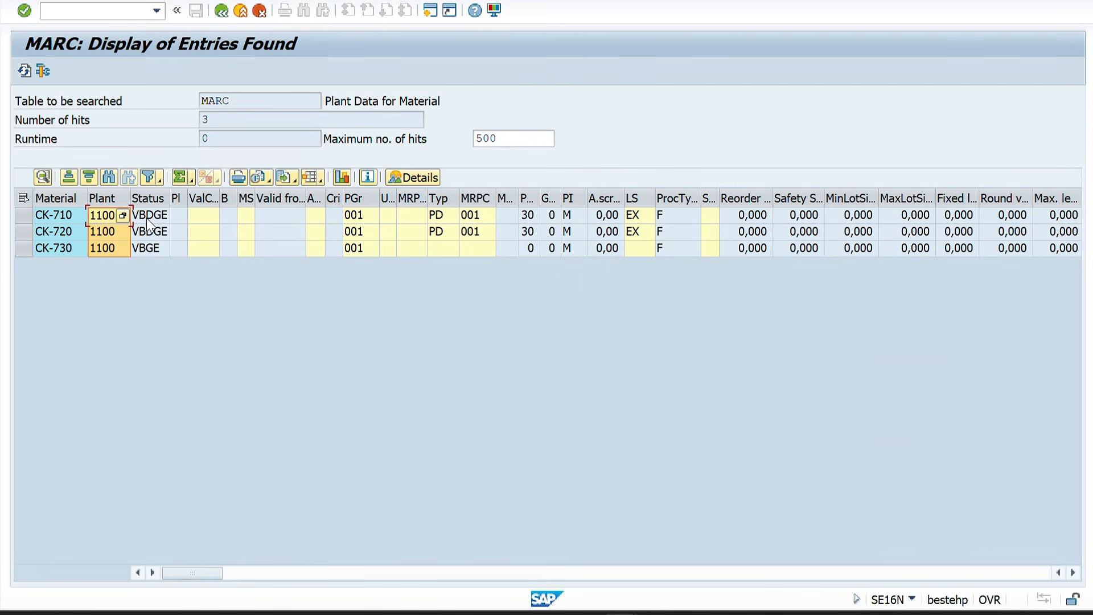
click(104, 198)
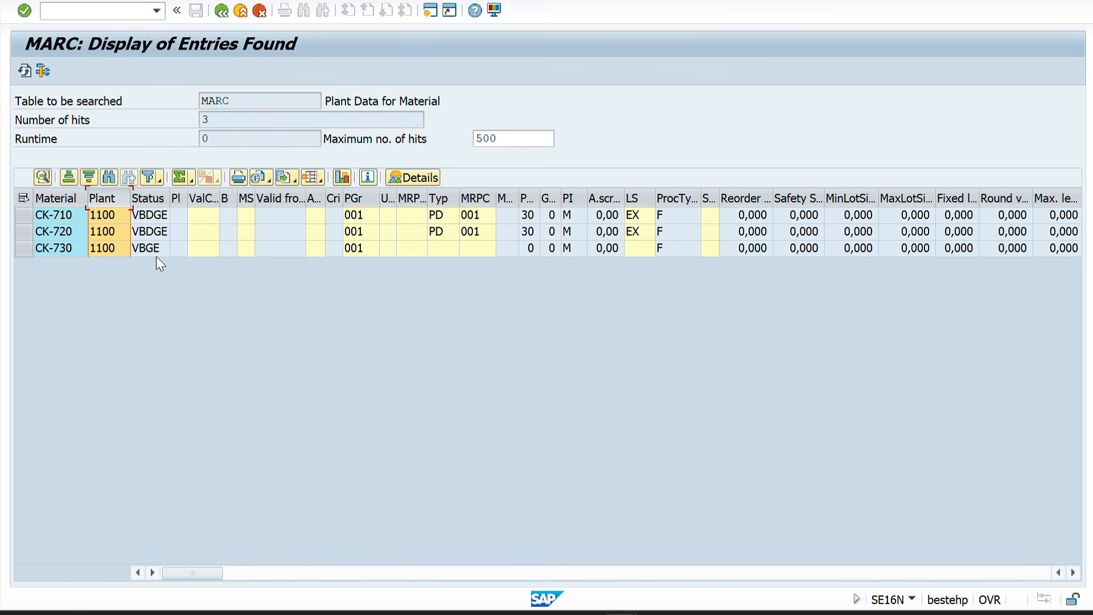
key(alt+Tab)
key(alt+Tab)
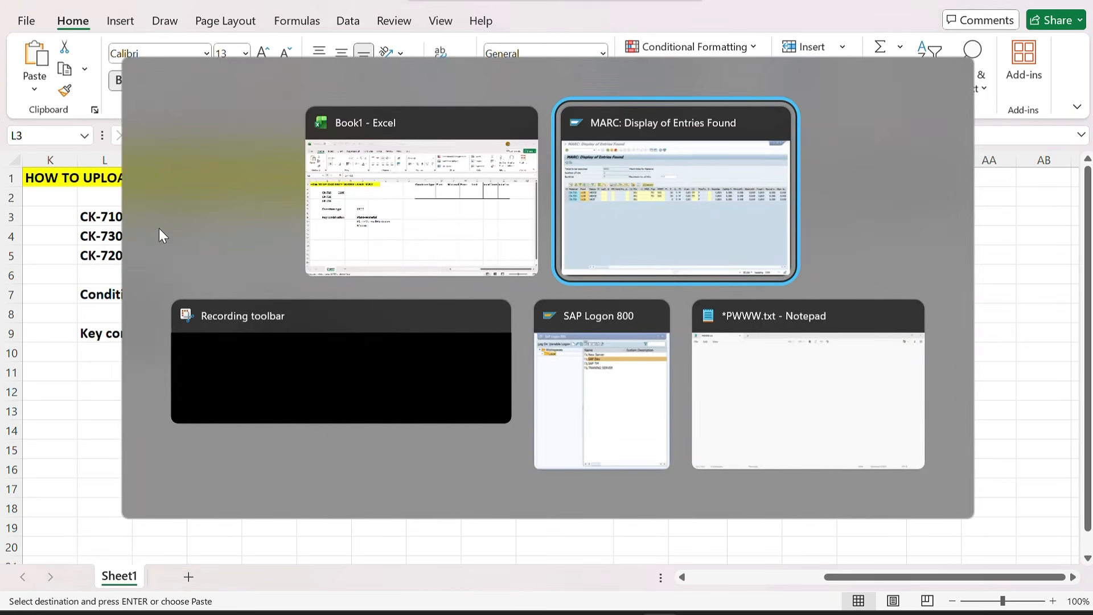
drag(57, 215, 68, 258)
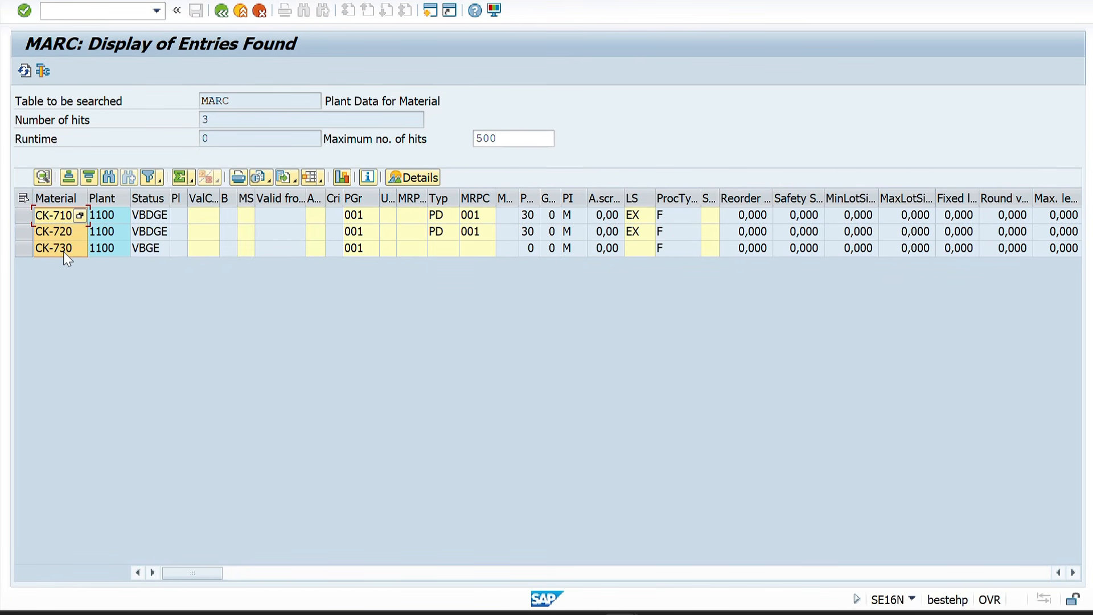
Check the plant of the first MARC entry against plant 1100 in the Excel sheet and return to SAP
click(110, 215)
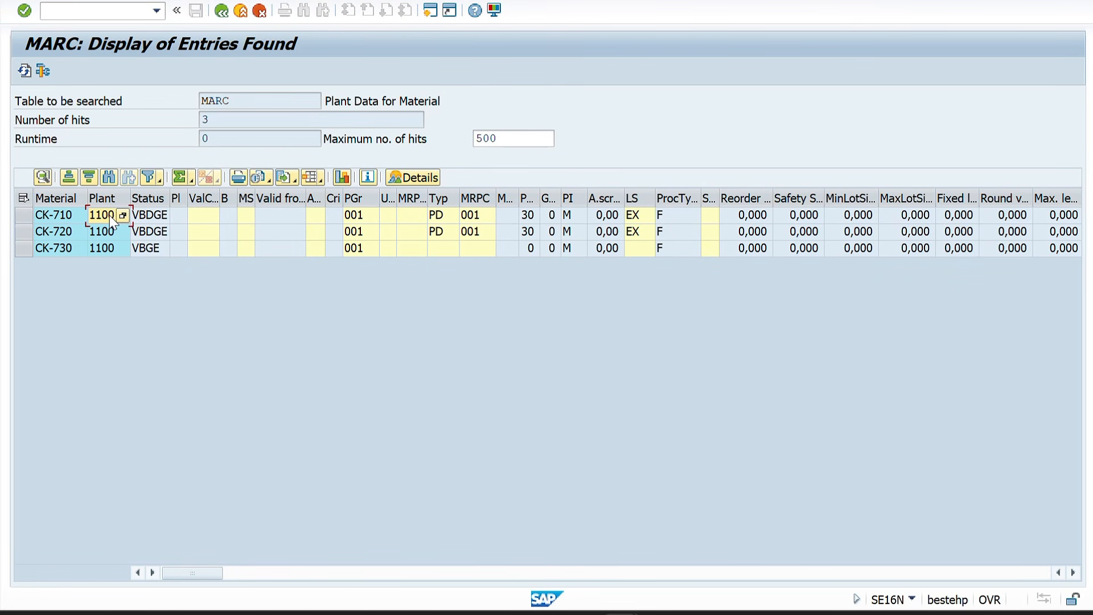
key(alt+Tab)
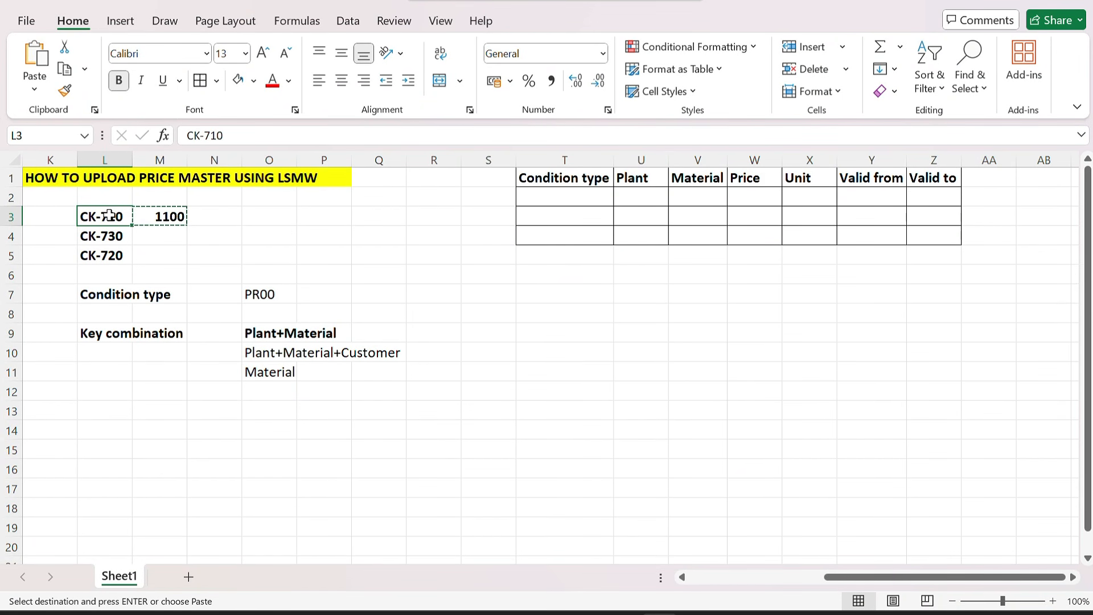
key(alt+Tab)
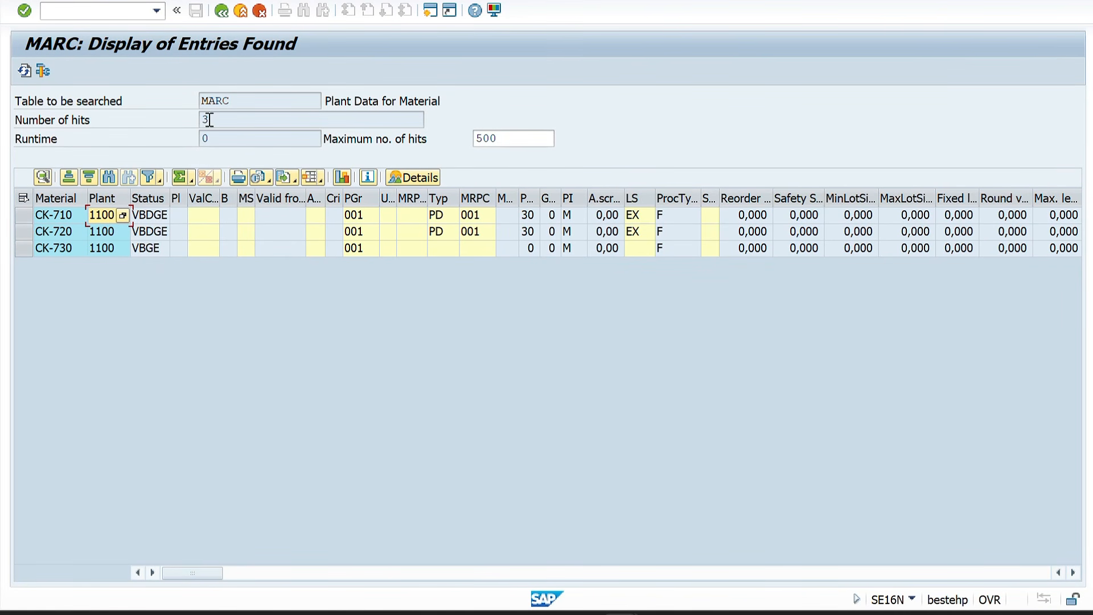
Leave the MARC table display and start transaction LSMW, accepting its welcome message
click(223, 11)
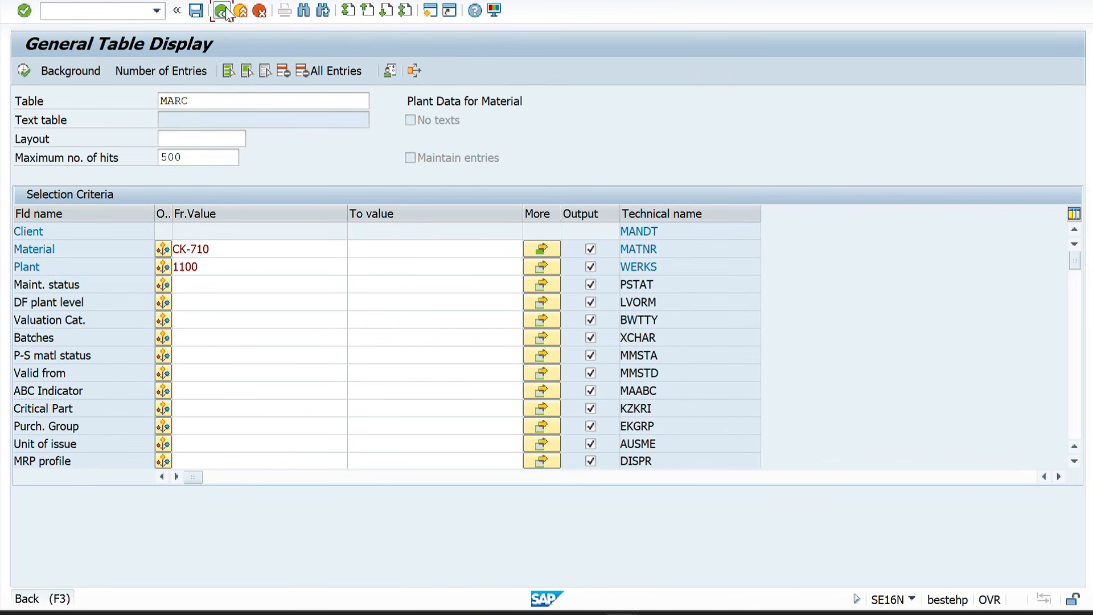
click(226, 12)
text(L)
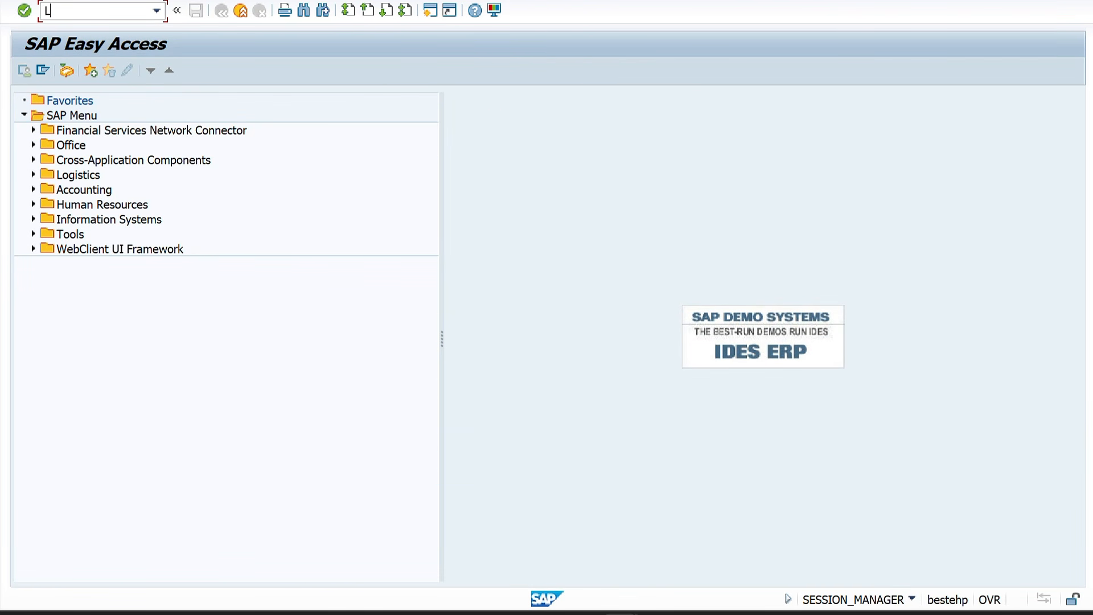
text(SMW)
key(Return)
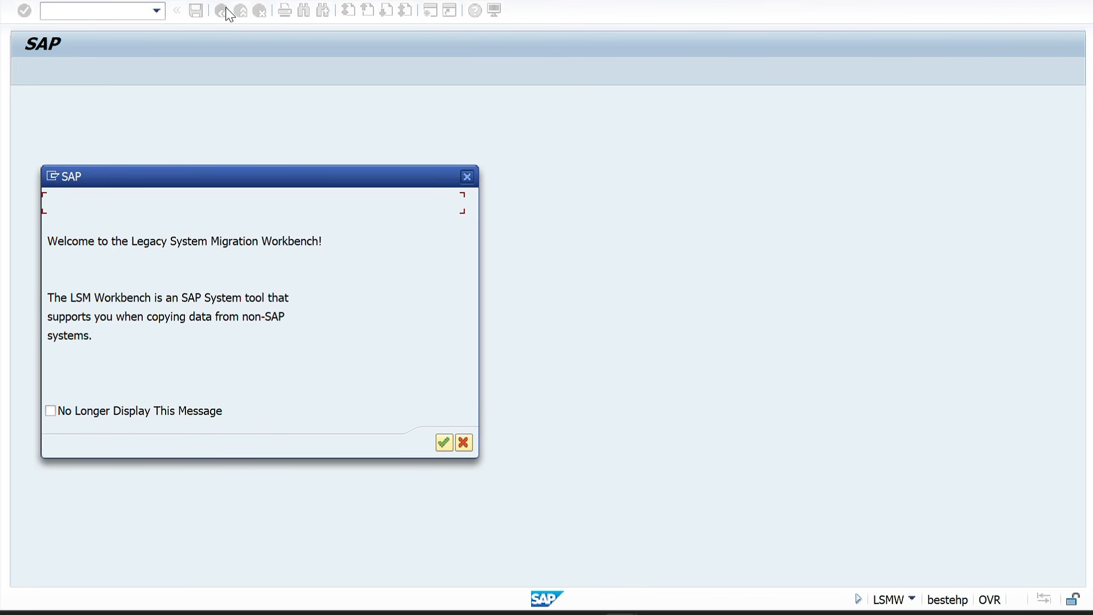
key(Return)
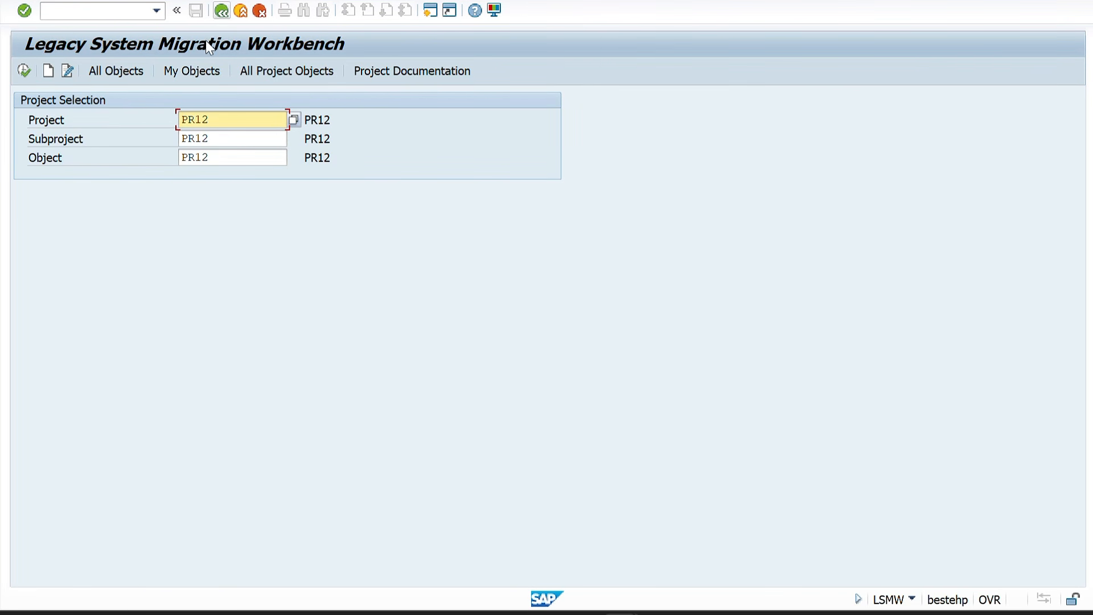
Clear the PR12 entries from the Project, Subproject and Object fields of the Legacy System Migration Workbench
drag(234, 118, 161, 118)
key(Delete)
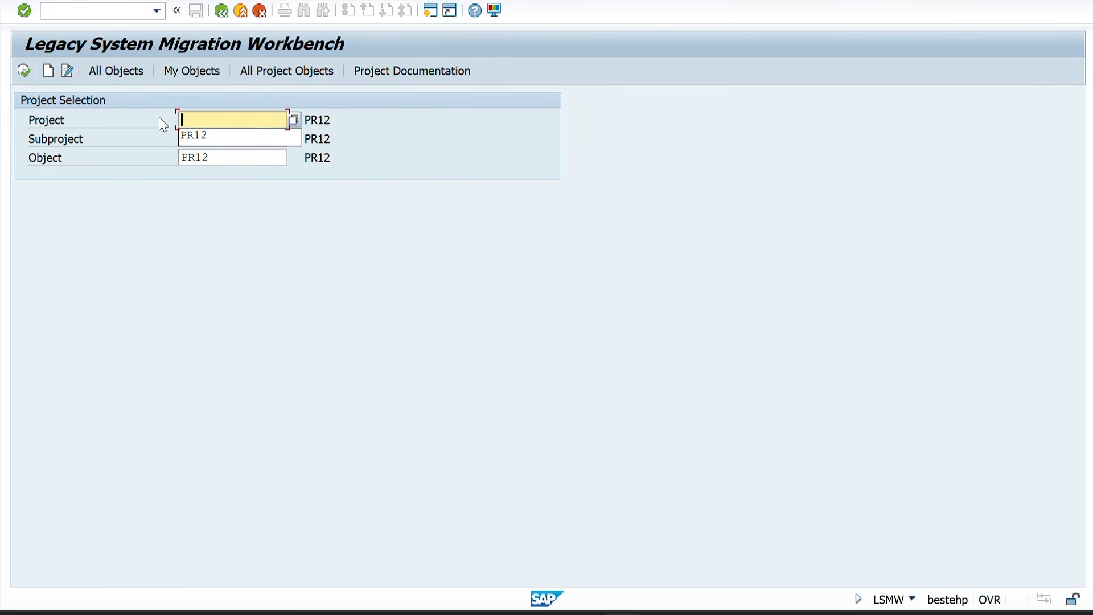
key(Tab)
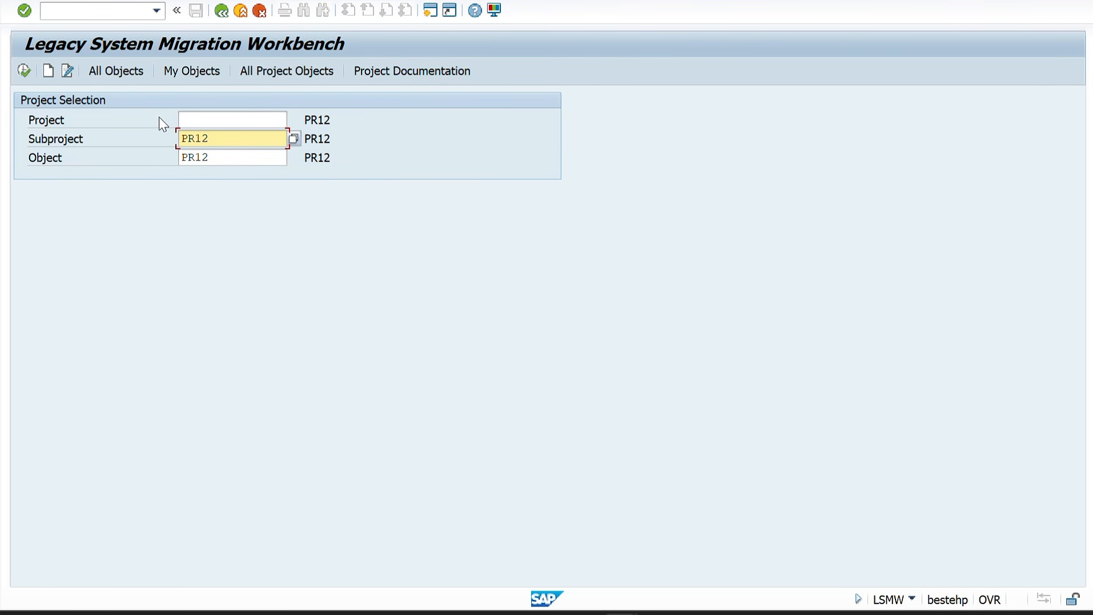
key(BackSpace)
key(BackSpace)
key(BackSpace)
key(BackSpace)
key(Tab)
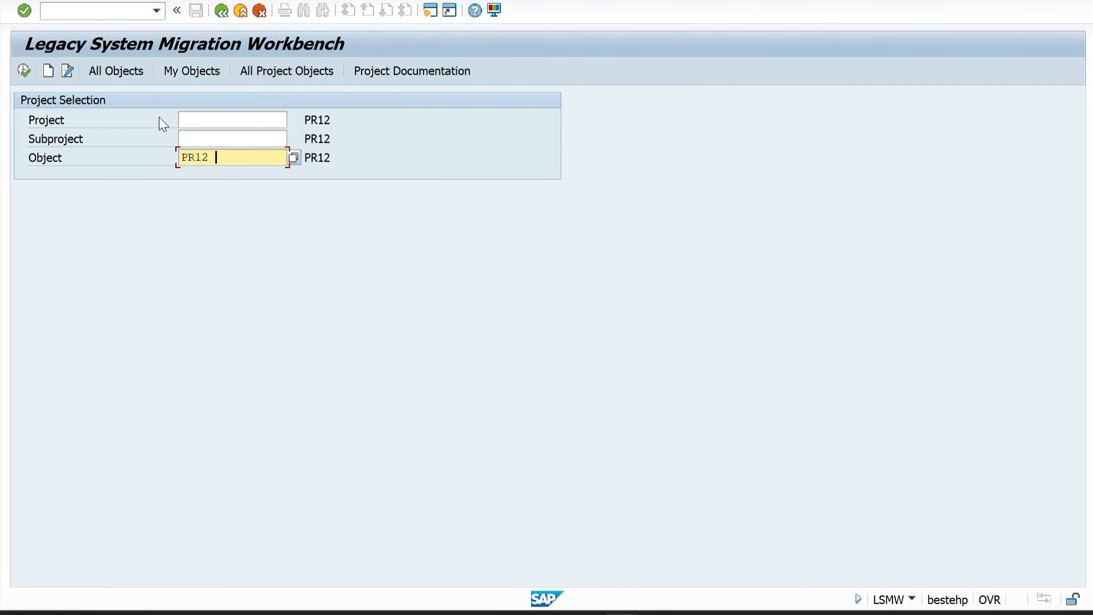
key(BackSpace)
key(BackSpace)
key(BackSpace)
key(BackSpace)
Review the Plant+Material key combination in the Excel sheet, and open transaction VK11 in a new SAP session
key(alt+Tab)
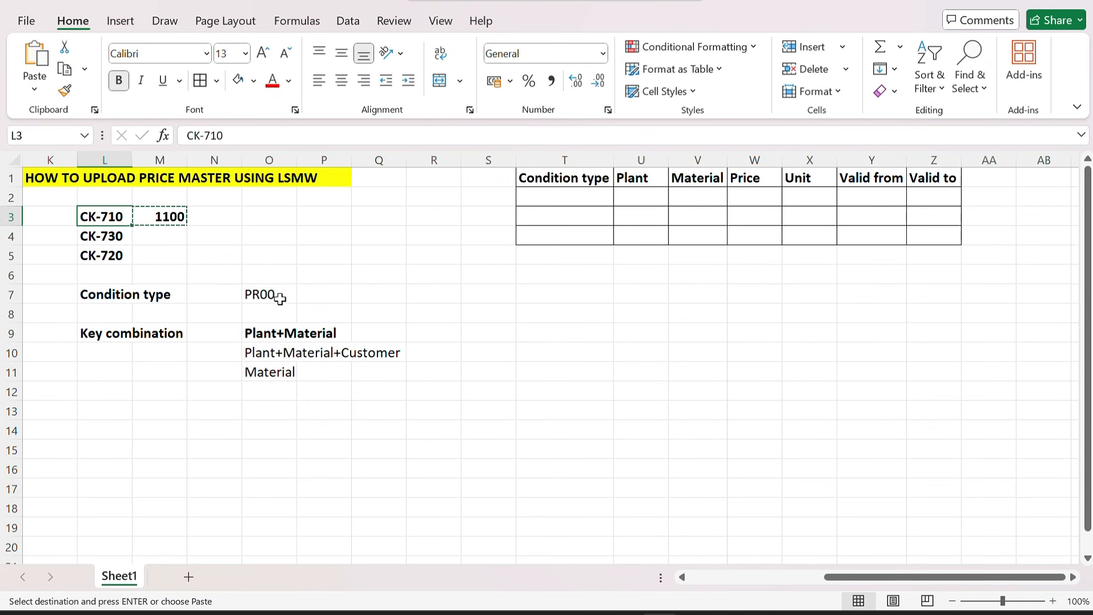
click(261, 331)
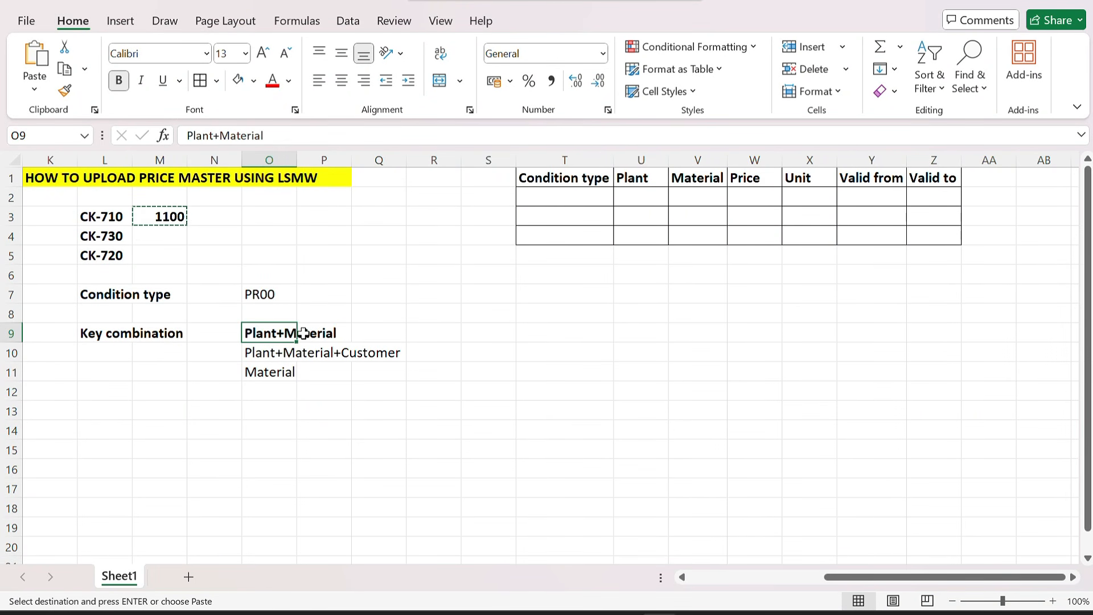
key(alt+Tab)
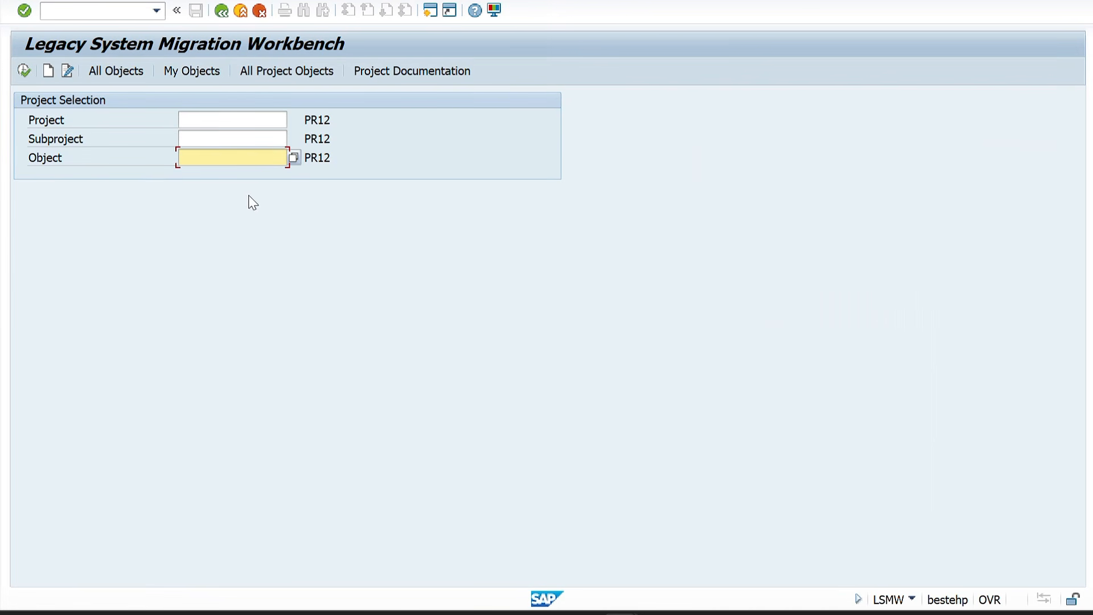
click(66, 13)
text(/OVK11)
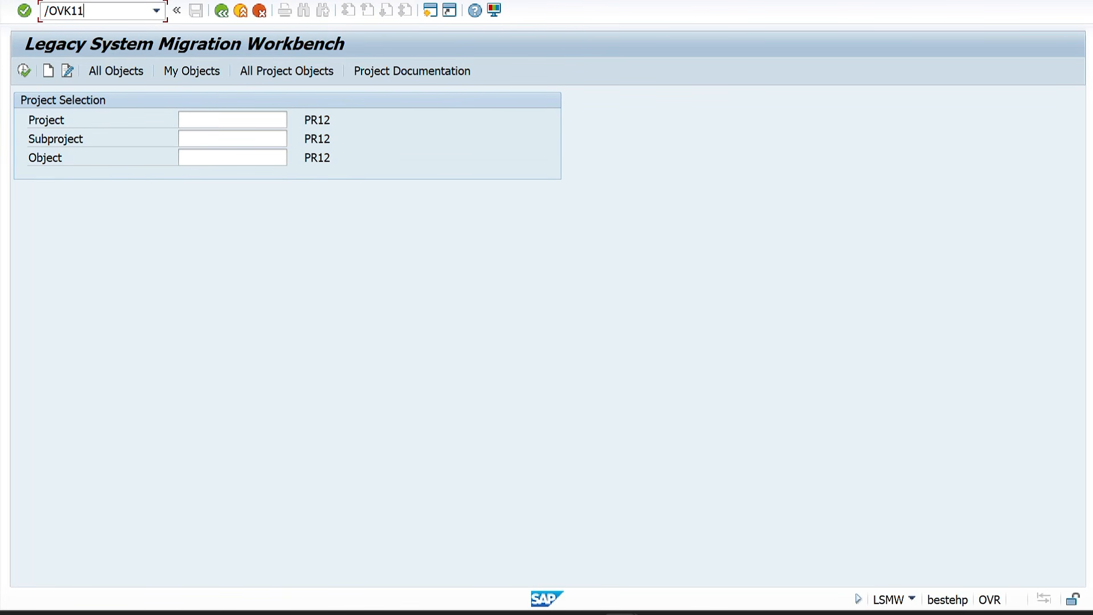
key(Return)
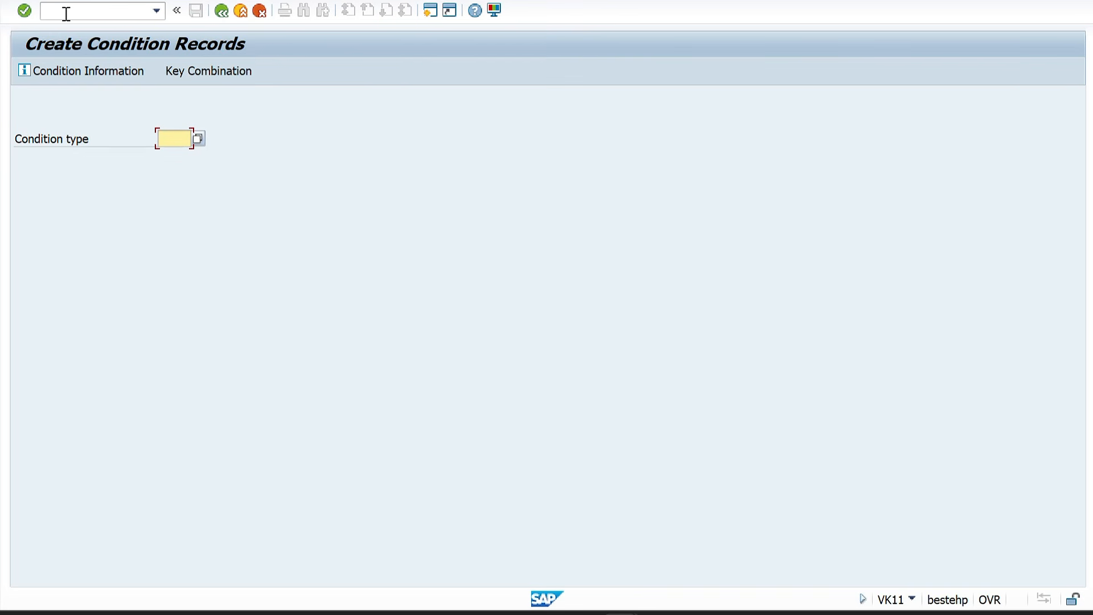
Copy condition type PR00 from Excel cell O7 into the Condition type field in SAP
key(alt+Tab)
key(Tab)
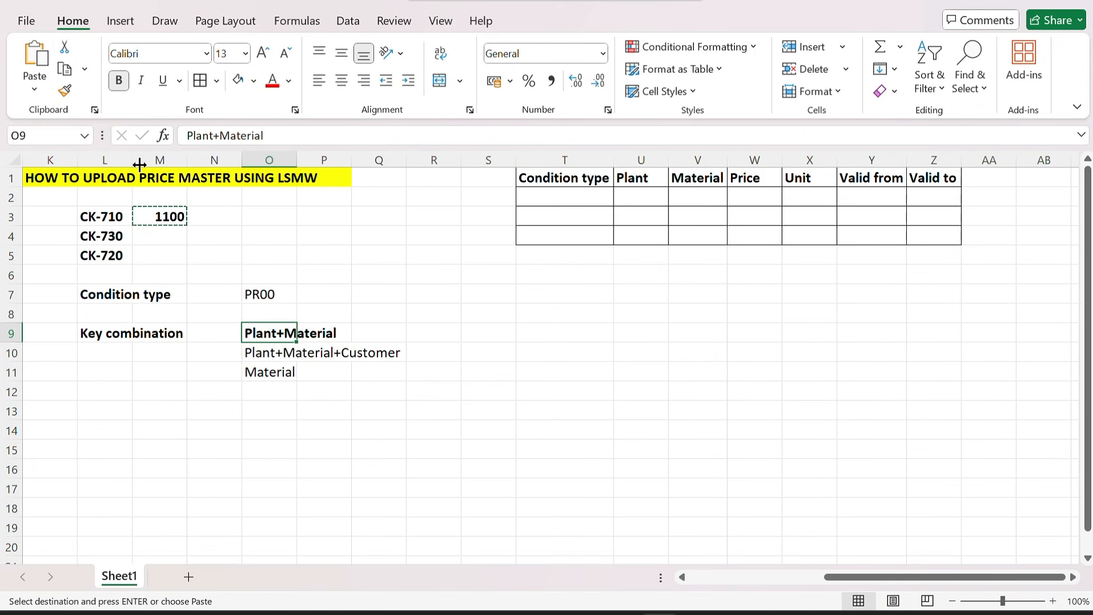
key(ctrl+c)
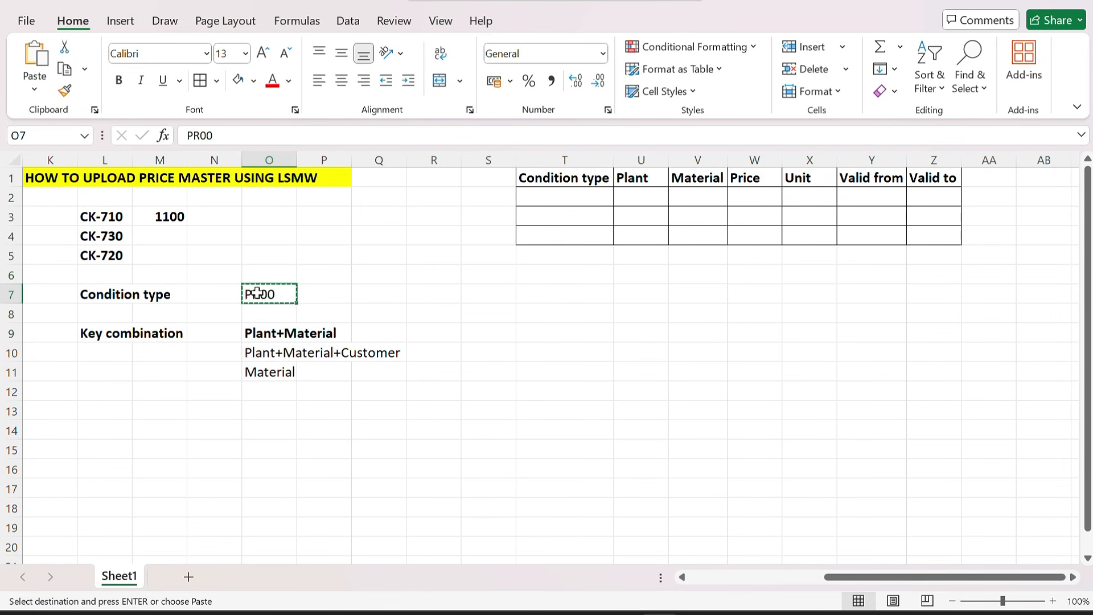
key(alt+Tab)
key(ctrl+v)
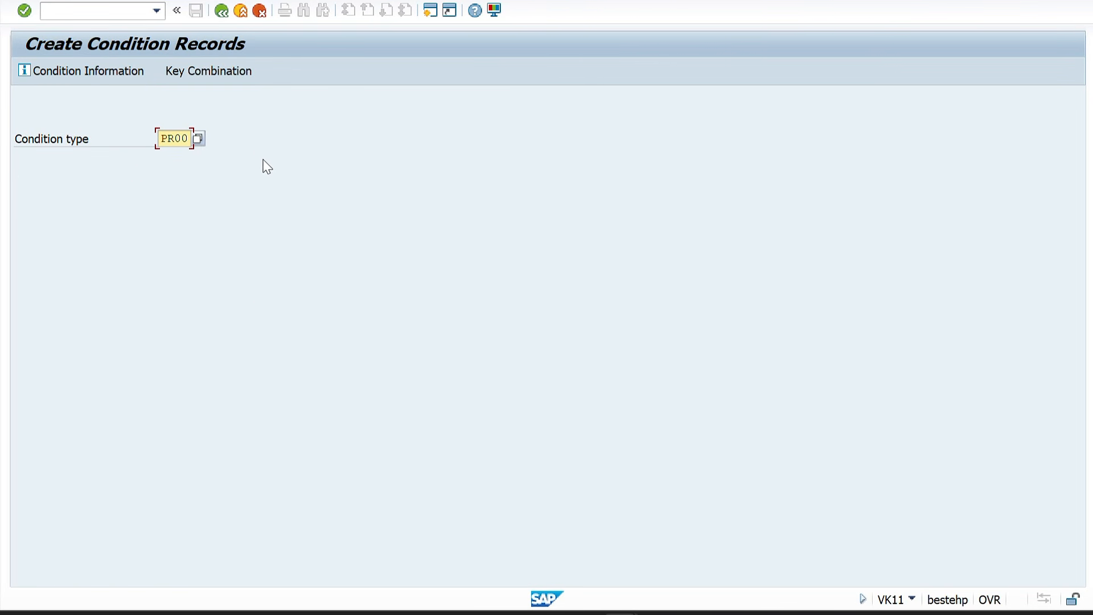
click(187, 66)
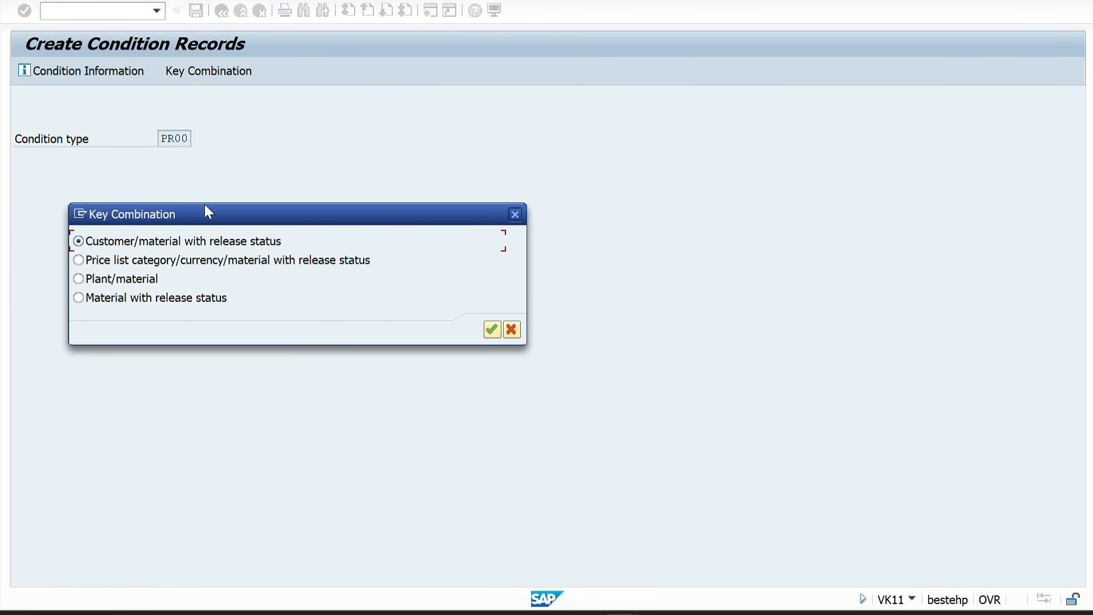
click(311, 234)
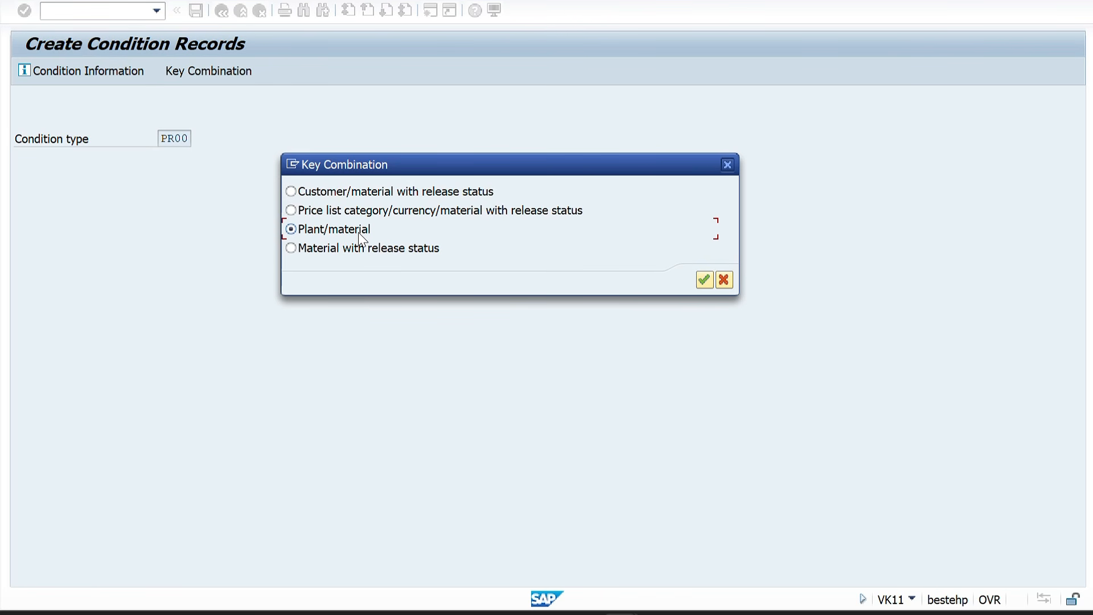
click(728, 166)
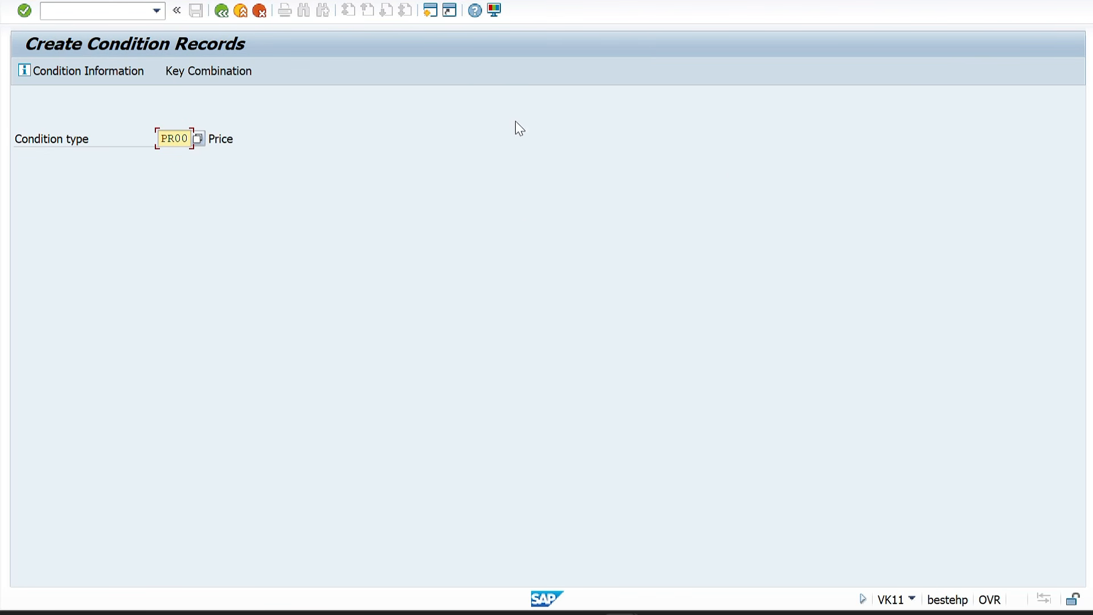
Leave and restart transaction VK11, and open the key combinations for condition type PR00
click(215, 16)
click(105, 13)
text(VK11)
key(Return)
click(208, 70)
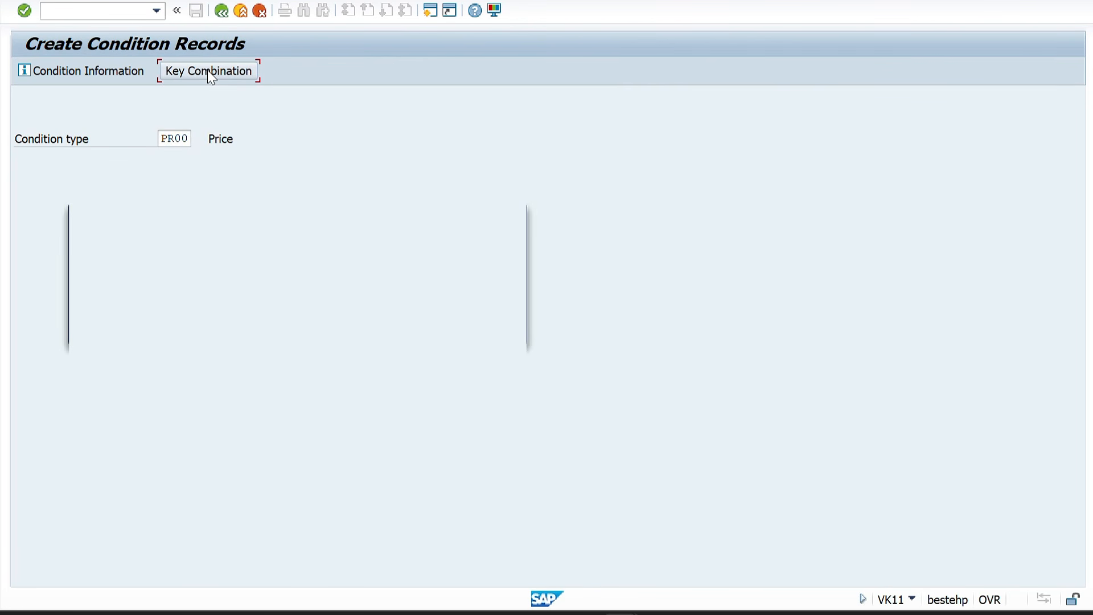
Choose the Plant/material key combination, compare it with Plant+Material in the Excel sheet, and confirm it
drag(209, 208, 391, 144)
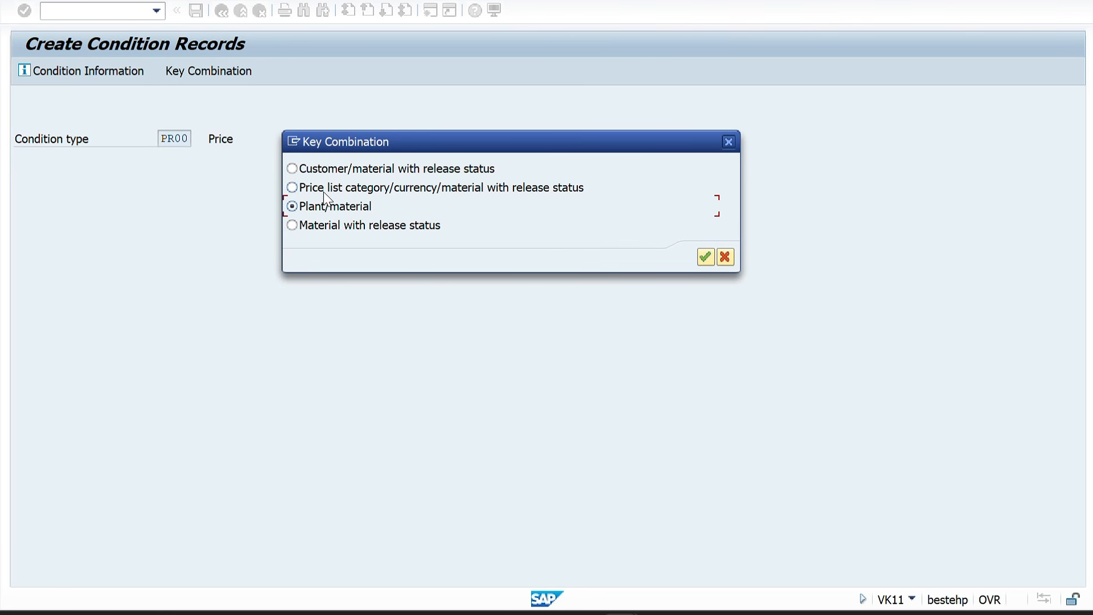
key(alt+Tab)
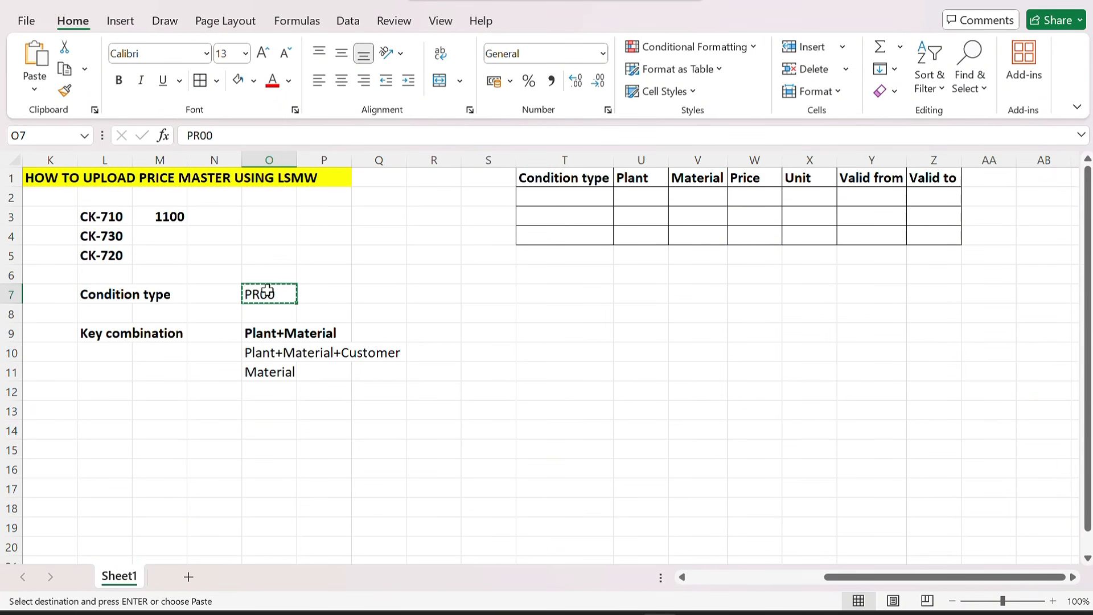
click(271, 336)
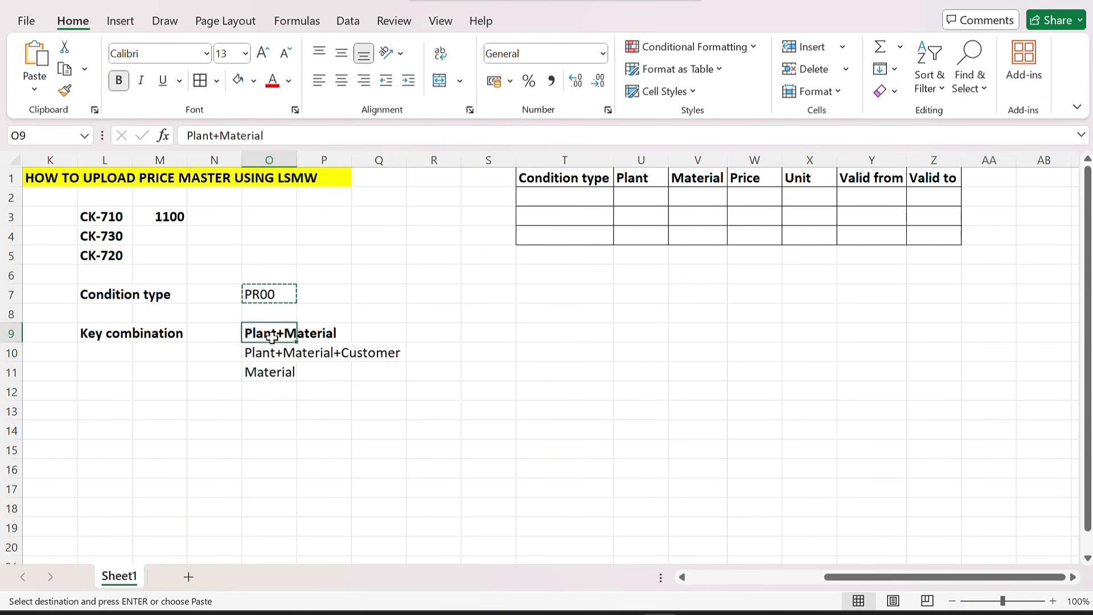
key(alt+Tab)
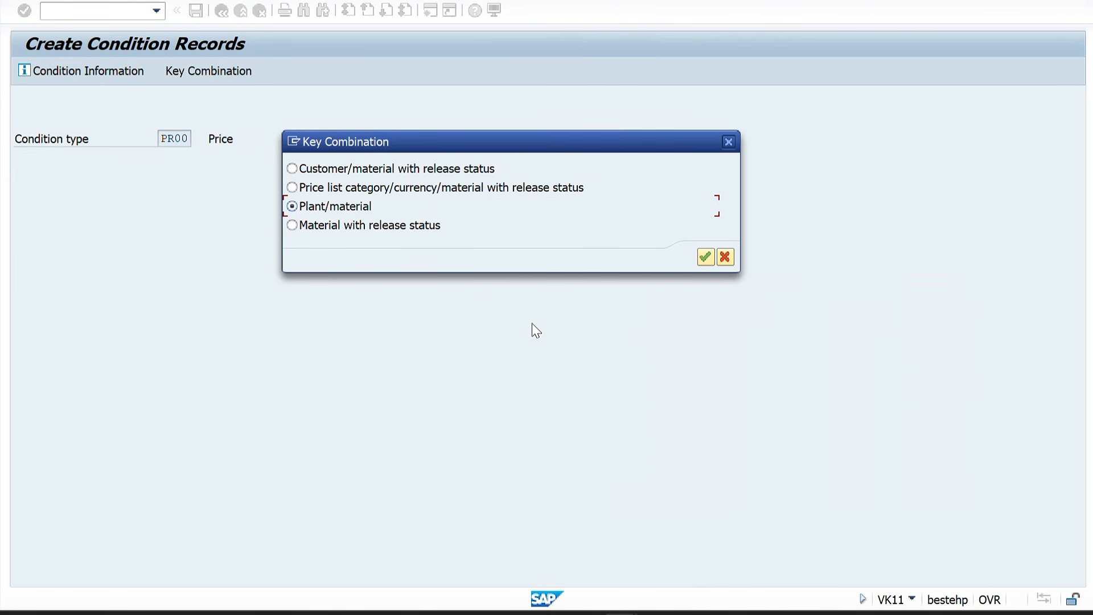
click(706, 256)
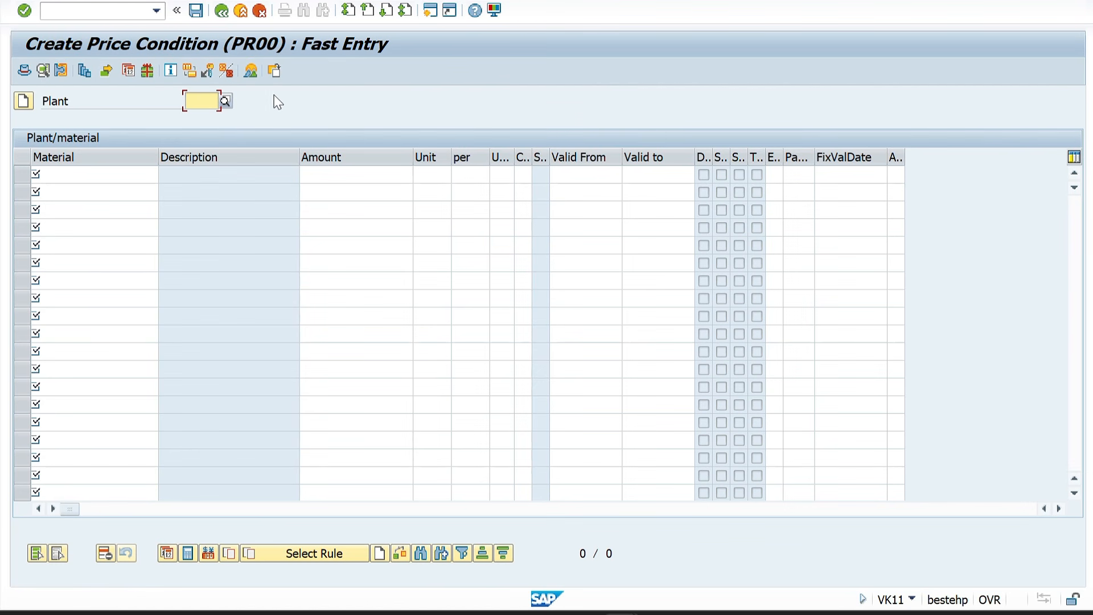
Leave the PR00 fast entry, return to the LSMW session and restart transaction LSMW past its welcome message
text(/n)
key(Return)
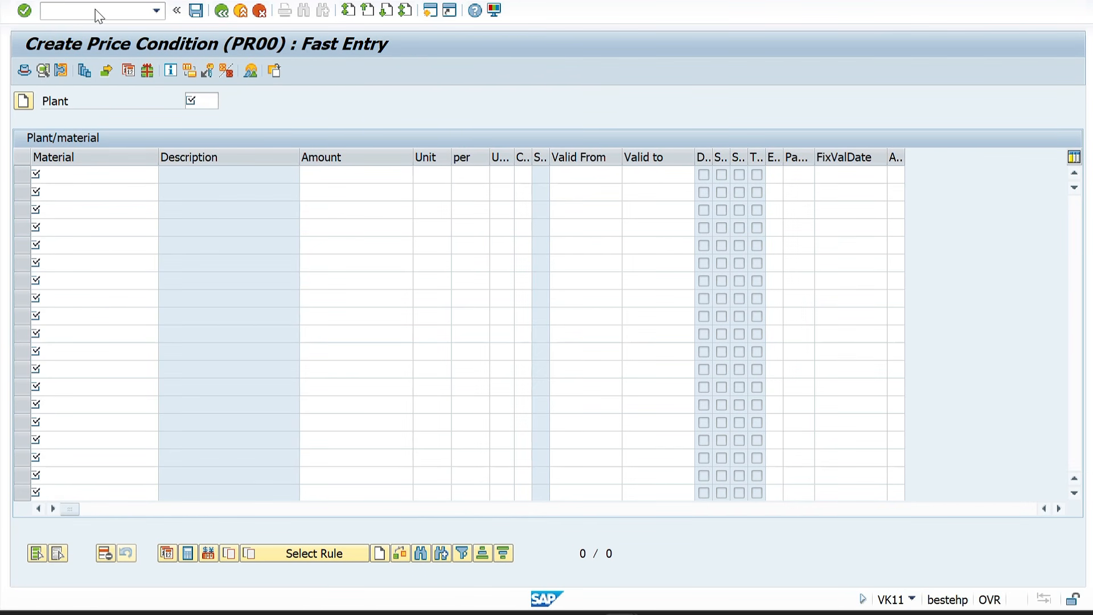
key(alt+Tab)
key(alt+Tab)
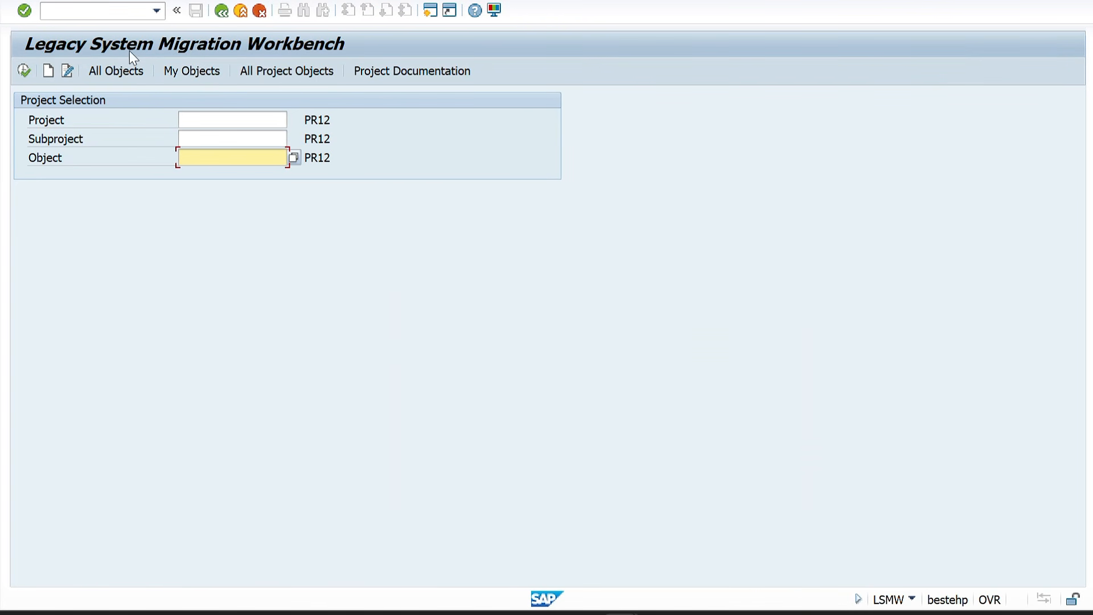
click(221, 11)
text(LSMW)
key(Return)
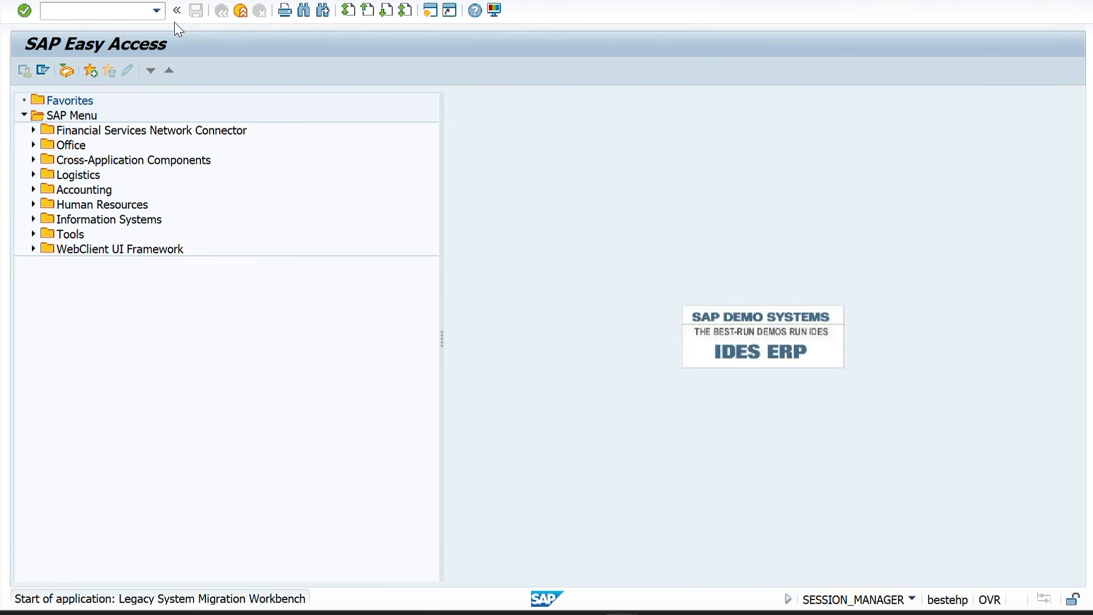
key(Return)
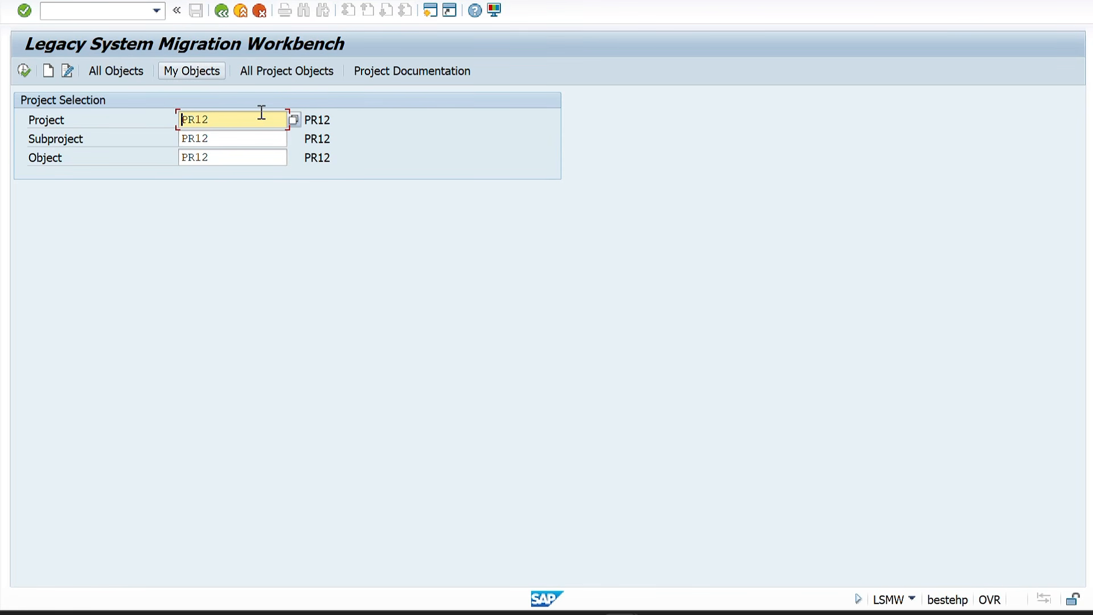
Empty the Project, Subproject and Object fields of the restarted LSMW project selection
drag(245, 123, 123, 122)
key(Delete)
key(Tab)
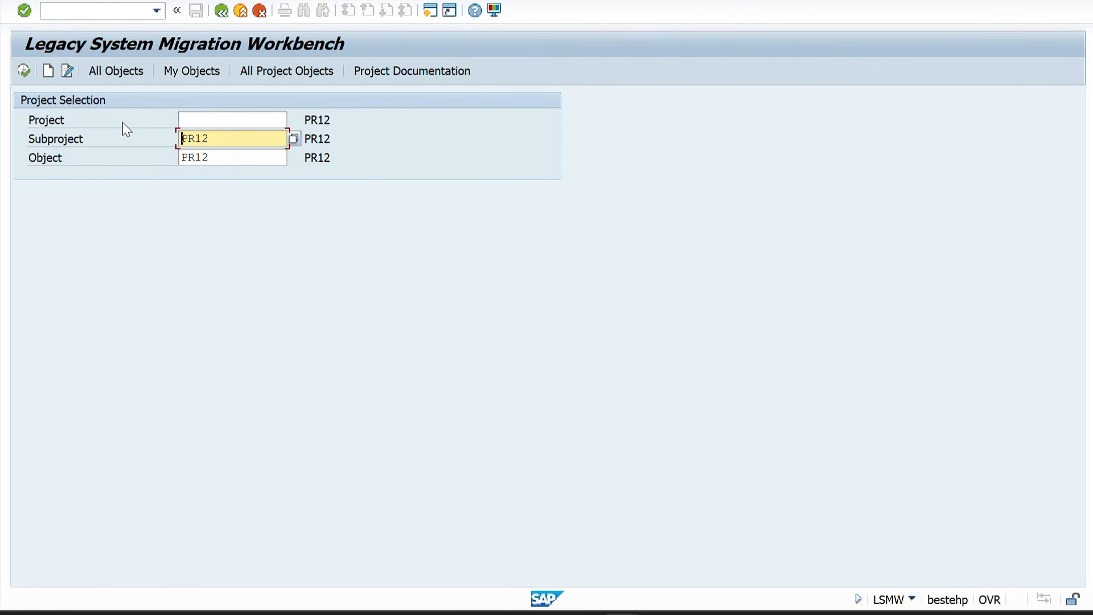
key(BackSpace)
key(BackSpace)
key(BackSpace)
key(BackSpace)
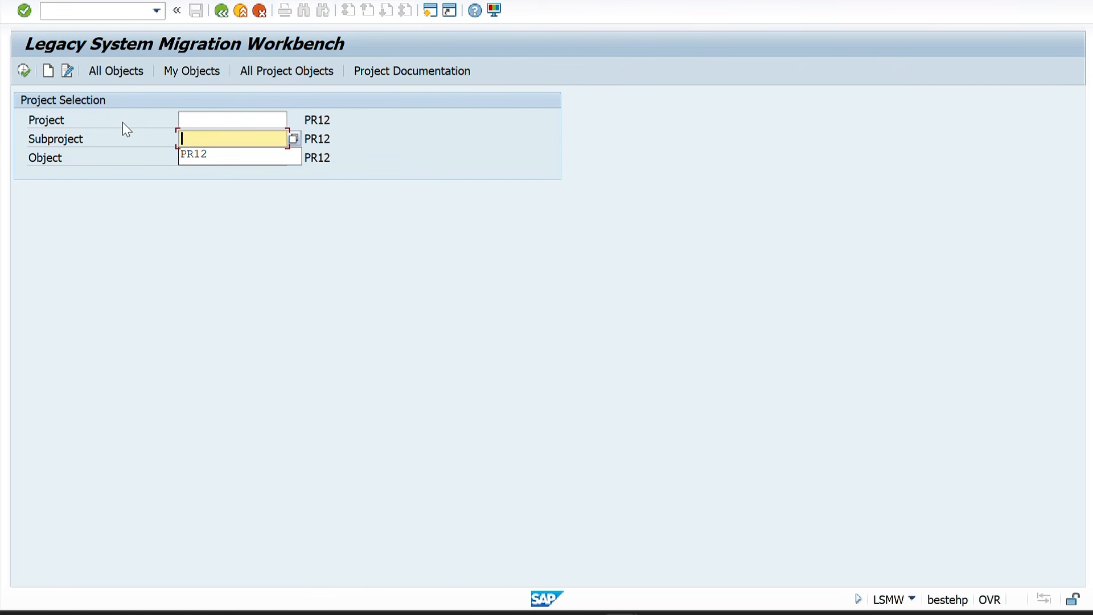
key(Tab)
key(BackSpace)
key(BackSpace)
key(BackSpace)
key(BackSpace)
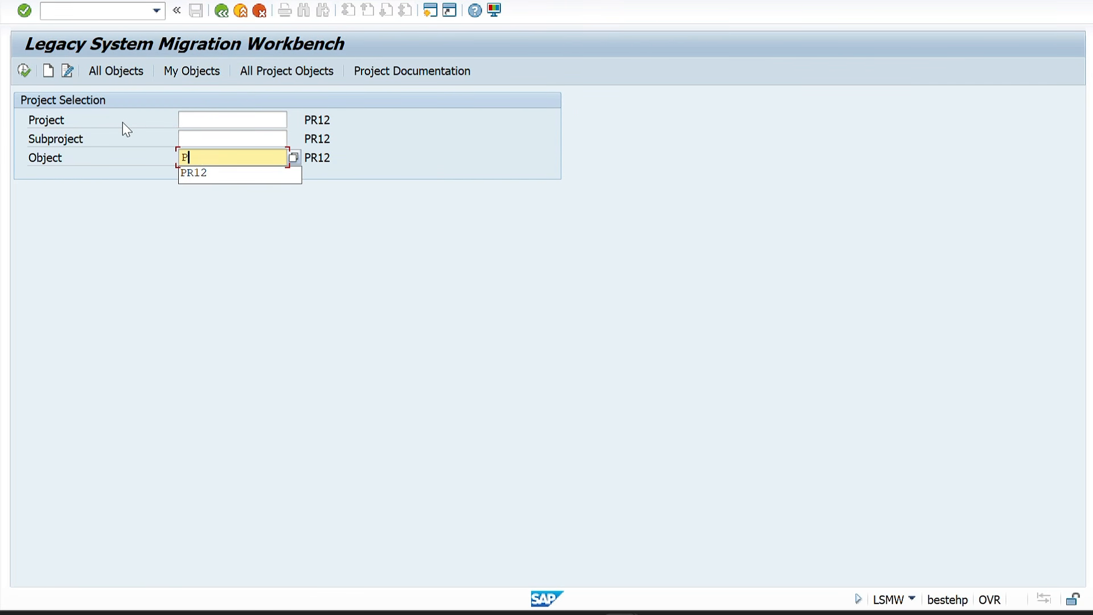
key(Tab)
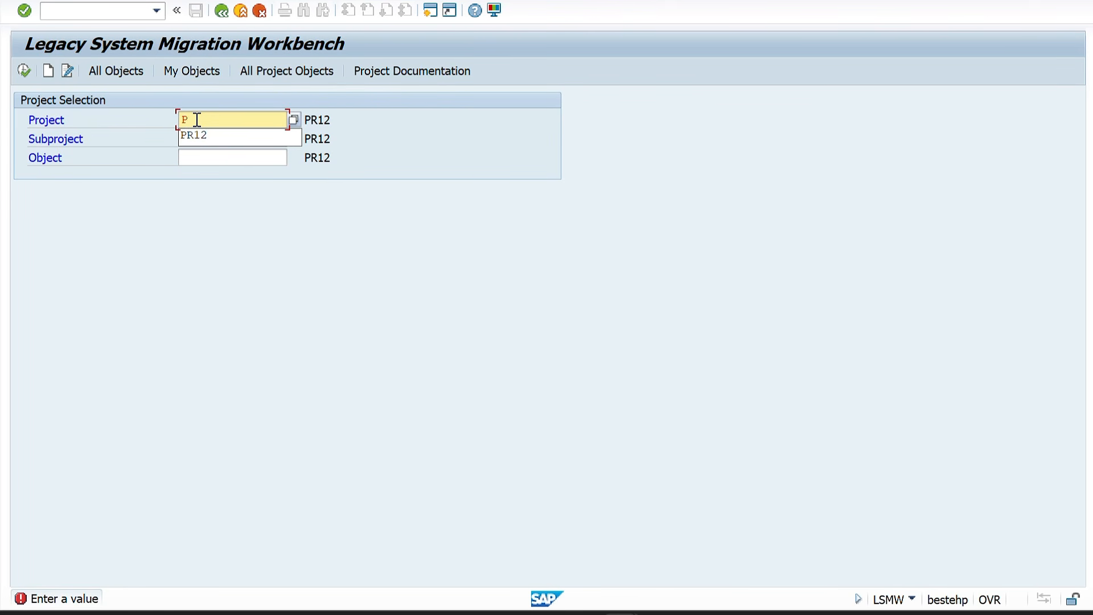
Enter Plant+Mat as the Project, Subproject and Object names in the project selection and confirm them
text(Plant)
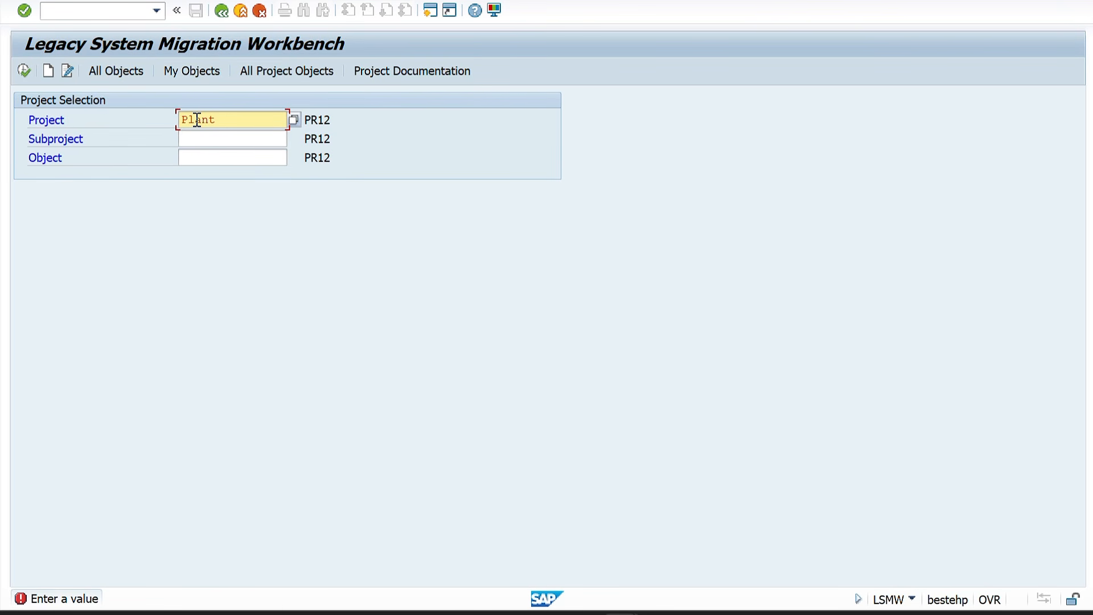
text(+Mat)
key(Tab)
text(Plant)
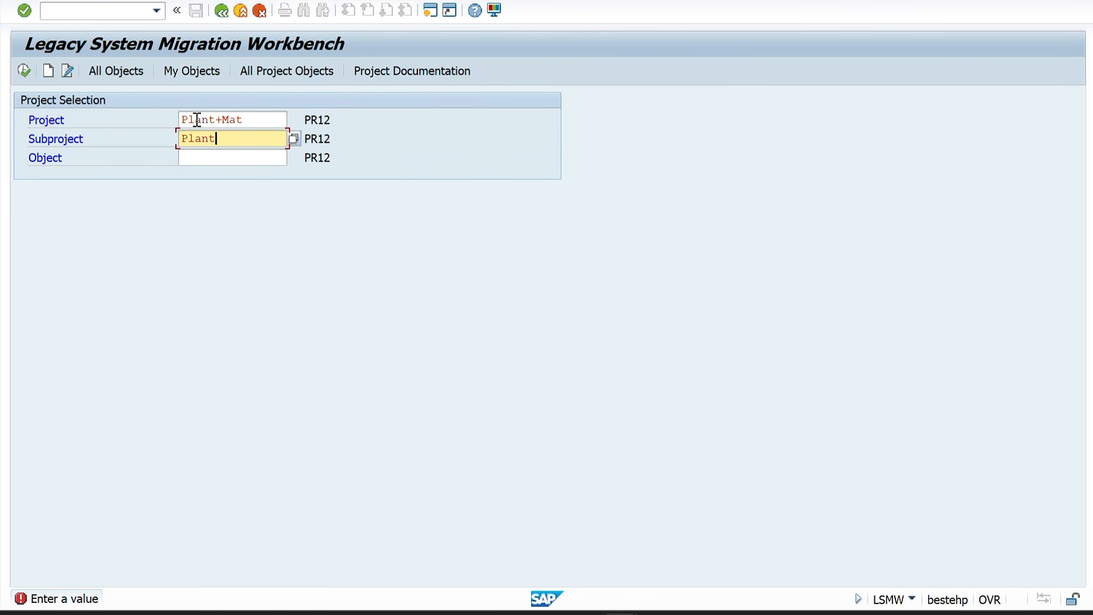
text(+Mat)
key(Tab)
text(Plant+Mat)
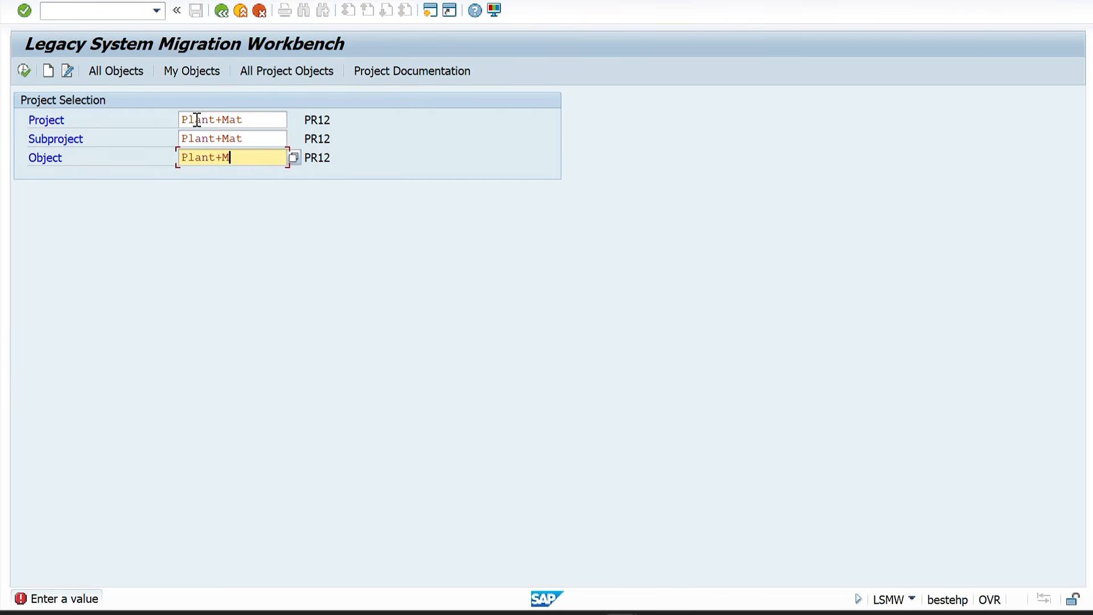
key(Return)
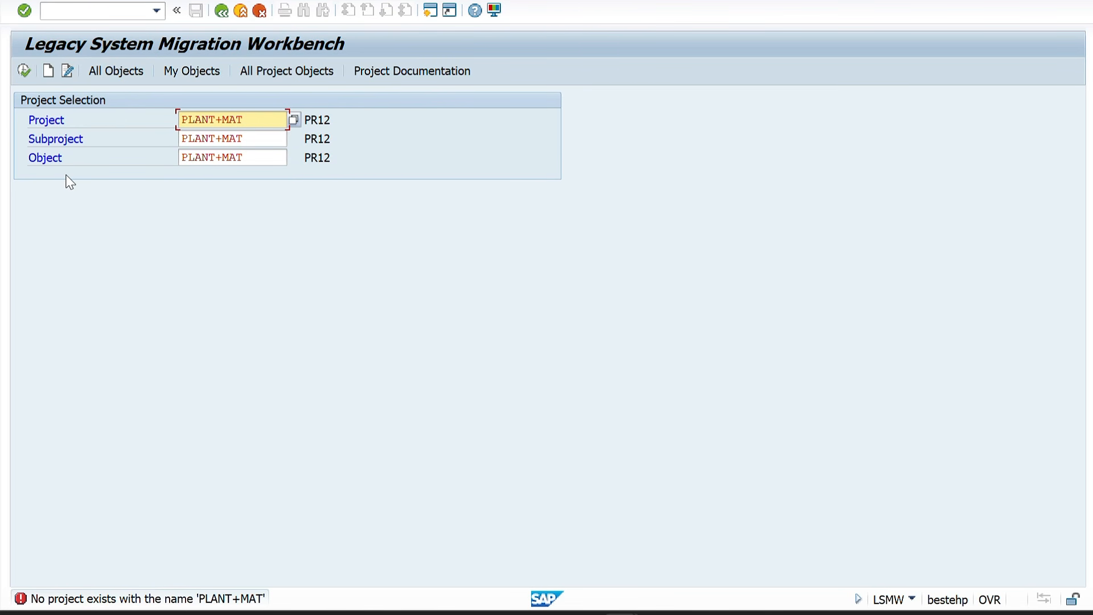
Create the new LSMW project PLANT+MAT with the description Price Upload
click(49, 73)
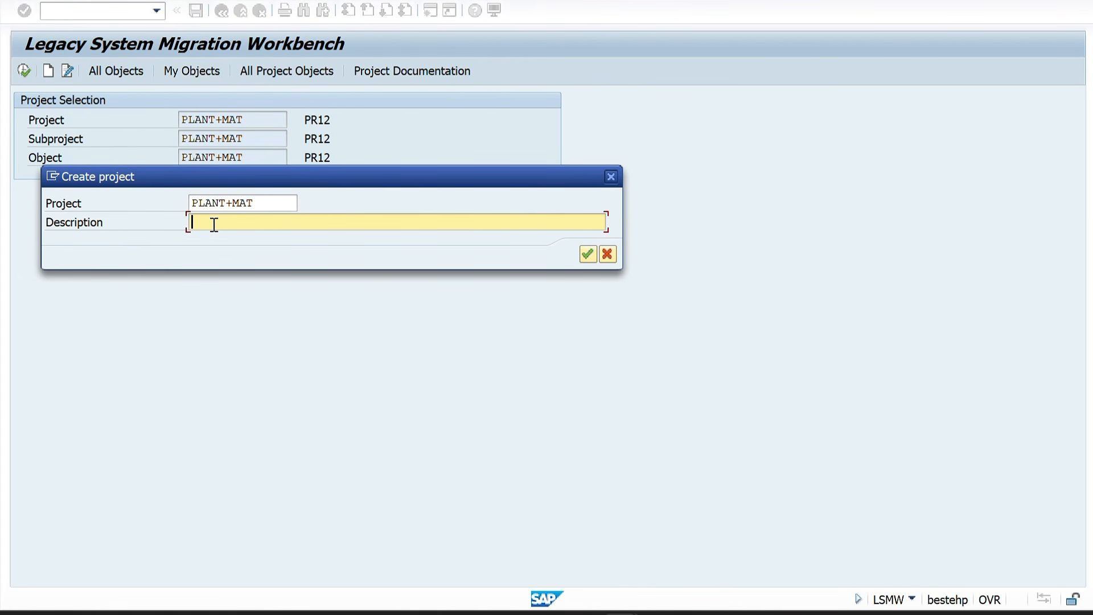
text(Price Uplaod)
key(BackSpace)
key(BackSpace)
key(BackSpace)
text(oad)
key(Return)
Create the PLANT+MAT subproject and object, reusing the project description Price Upload for both
drag(264, 222, 179, 227)
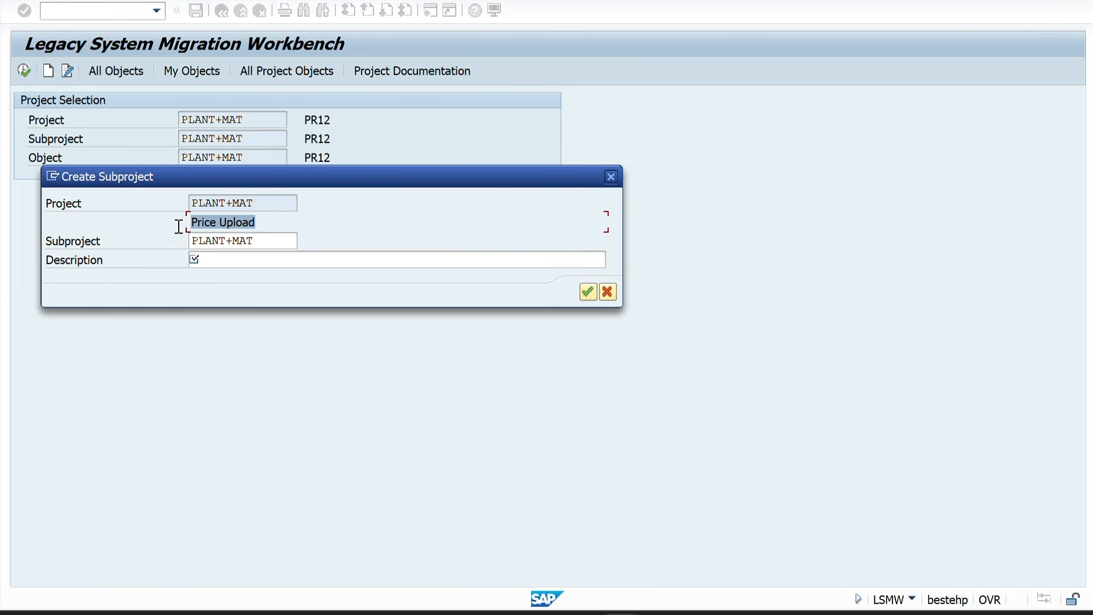
key(ctrl+c)
click(213, 259)
key(ctrl+v)
key(Return)
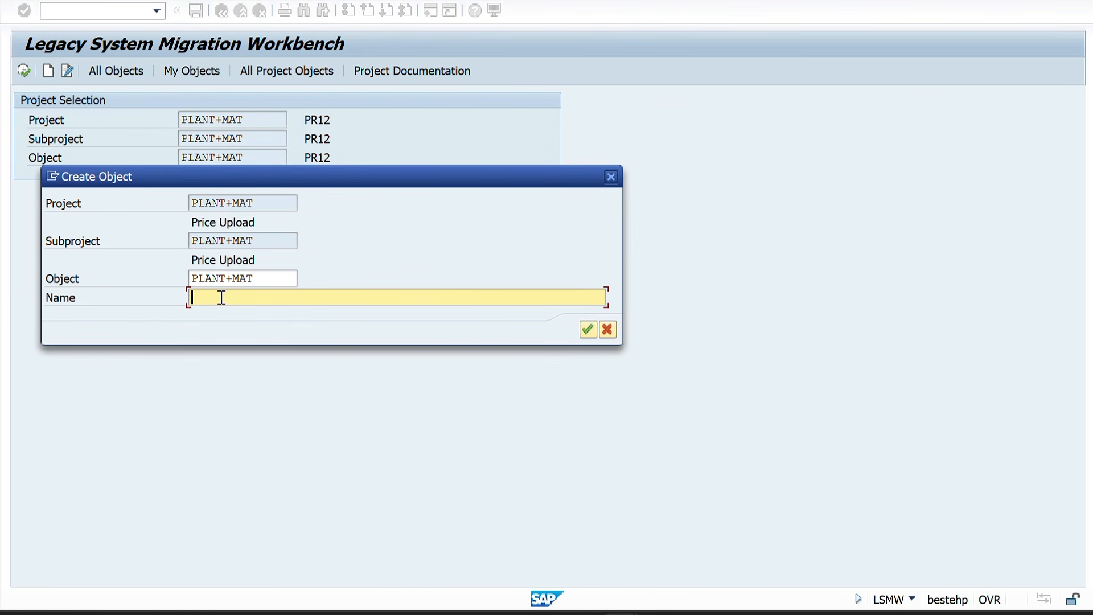
key(ctrl+v)
key(Return)
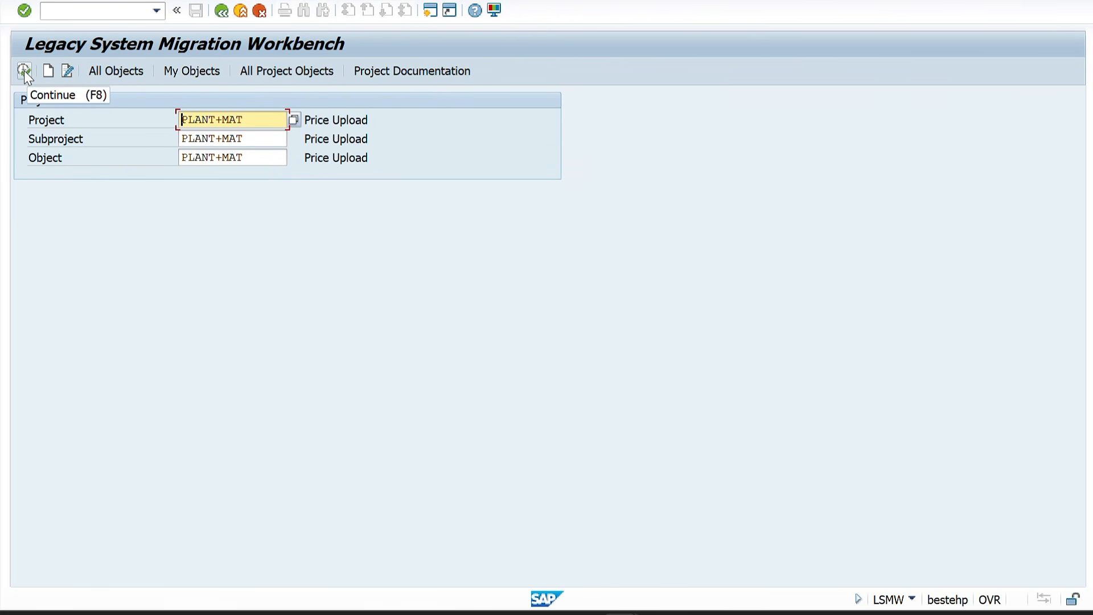
Continue into the PLANT+MAT process steps, open Maintain Object Attributes and switch it to change mode
drag(315, 121, 369, 121)
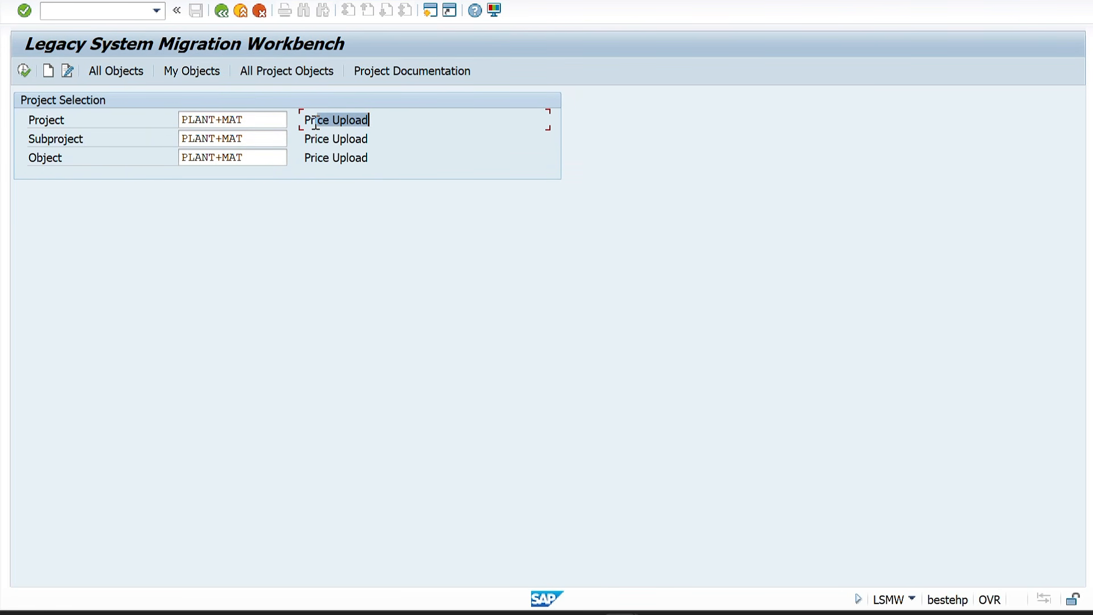
click(26, 68)
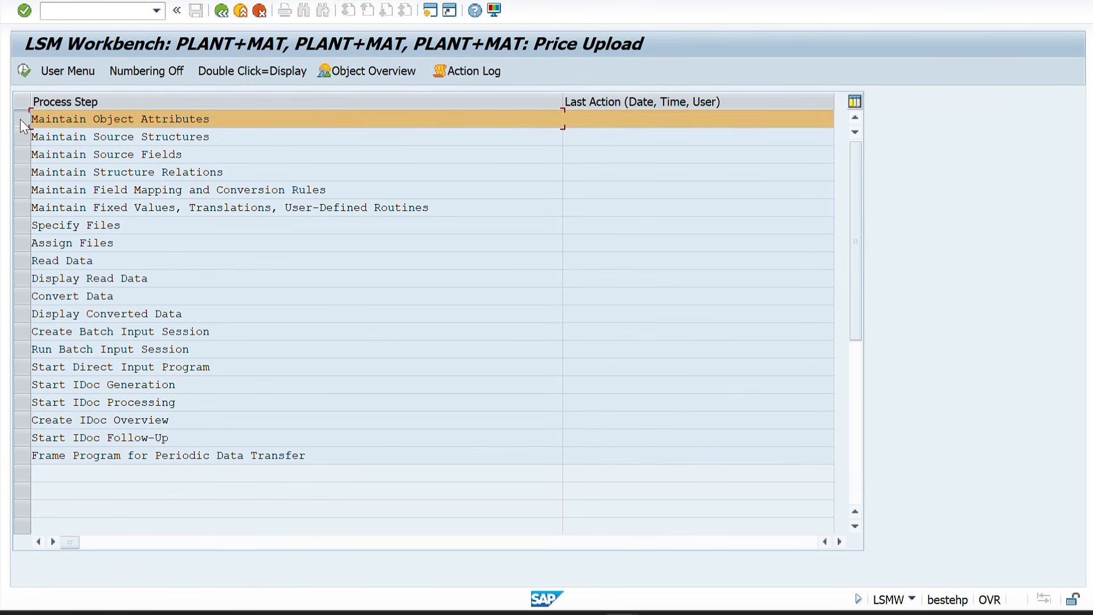
click(24, 71)
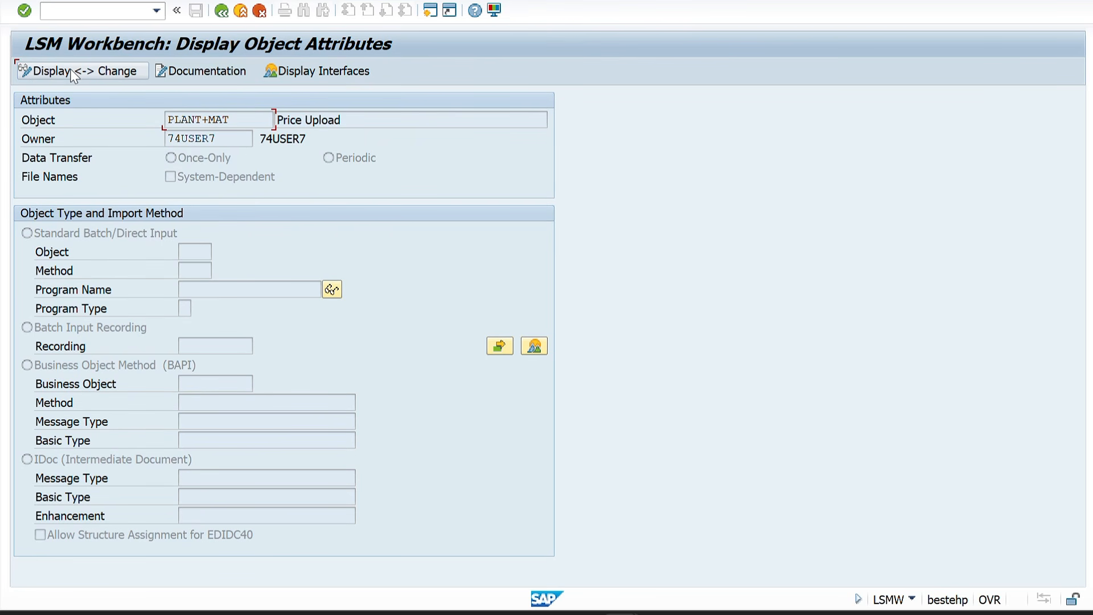
click(73, 72)
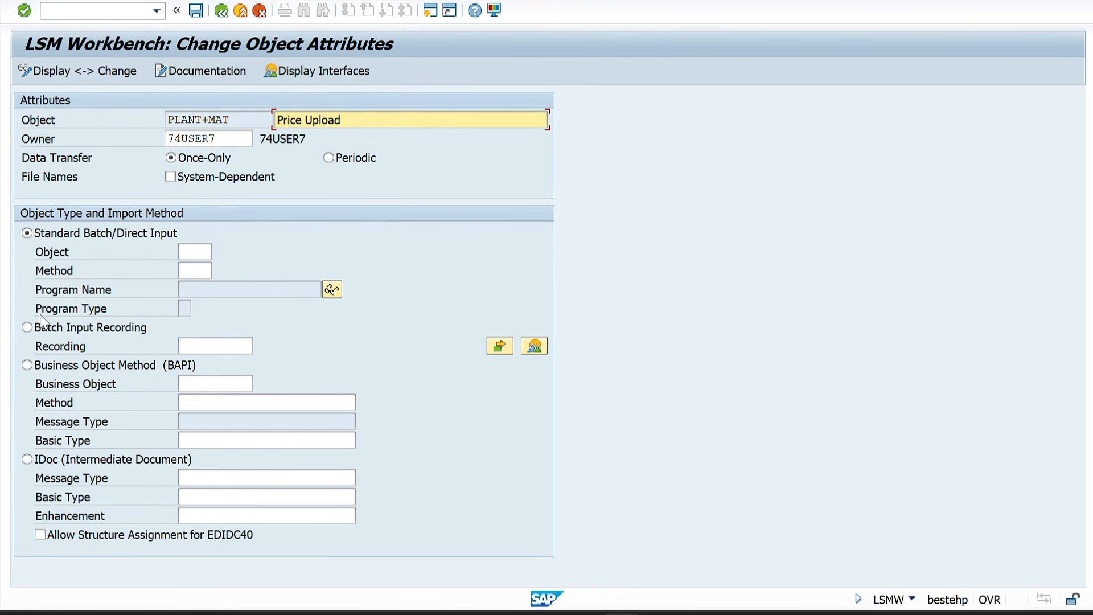
Set the import method to Batch Input Recording and start a new recording from the project's recordings overview
click(27, 327)
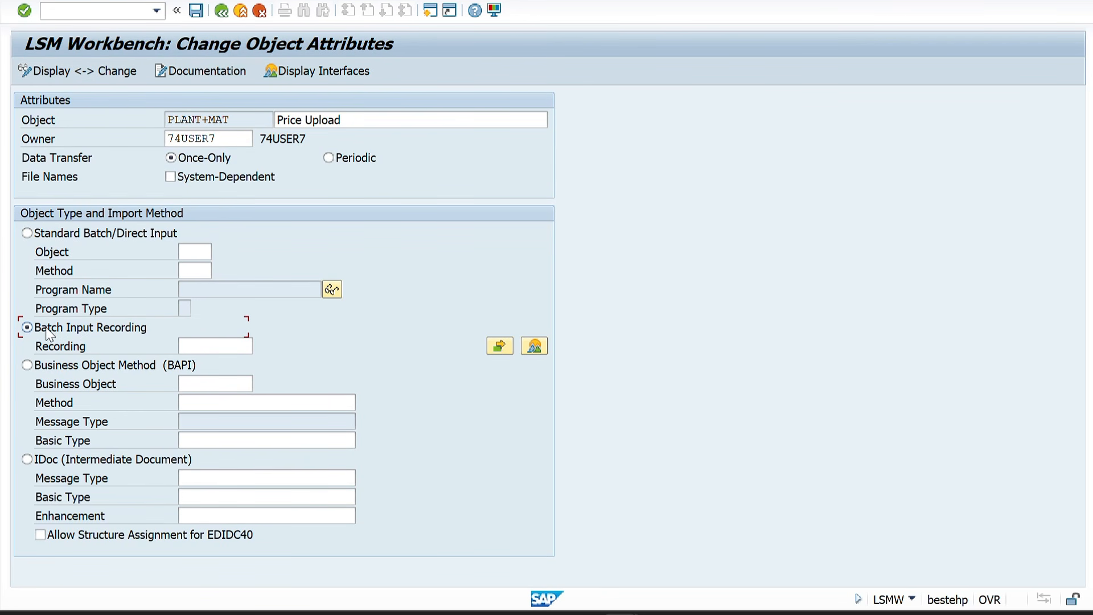
click(534, 347)
click(535, 347)
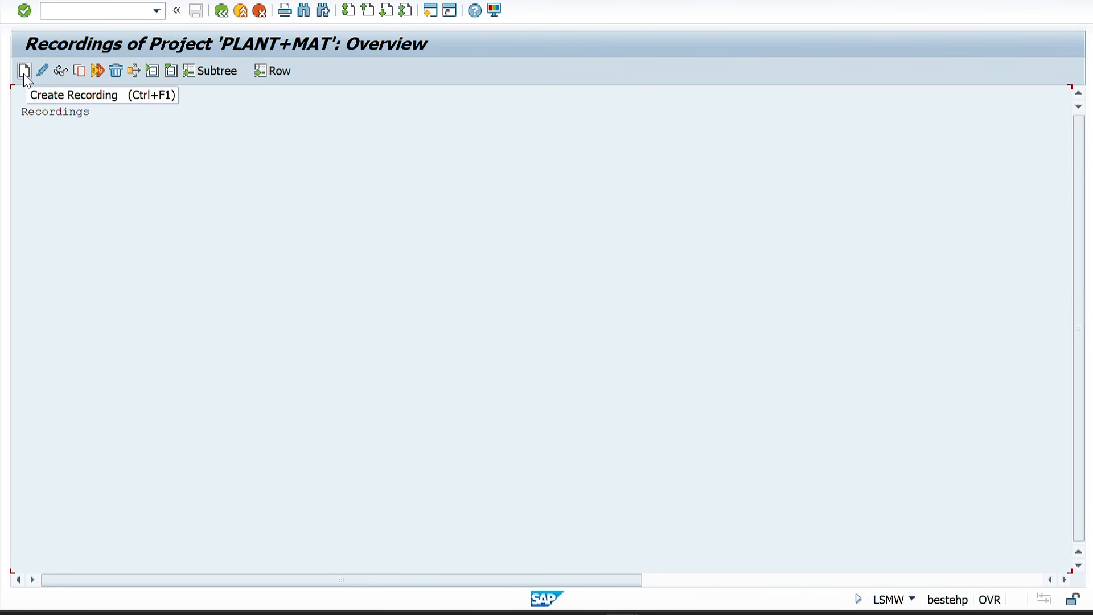
click(24, 71)
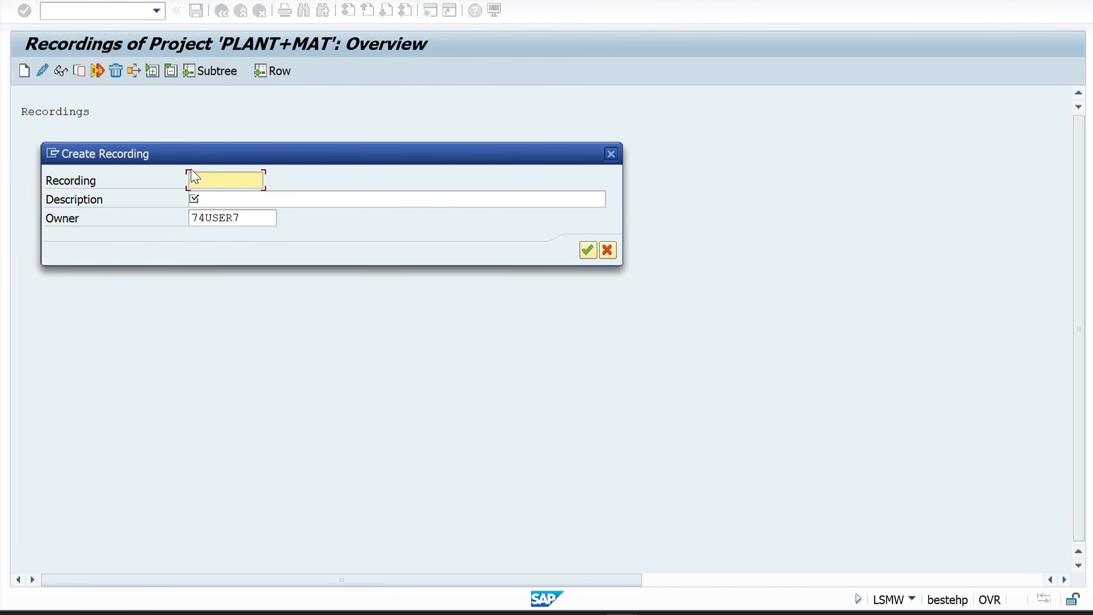
text(PR12_1)
key(BackSpace)
key(BackSpace)
key(BackSpace)
key(BackSpace)
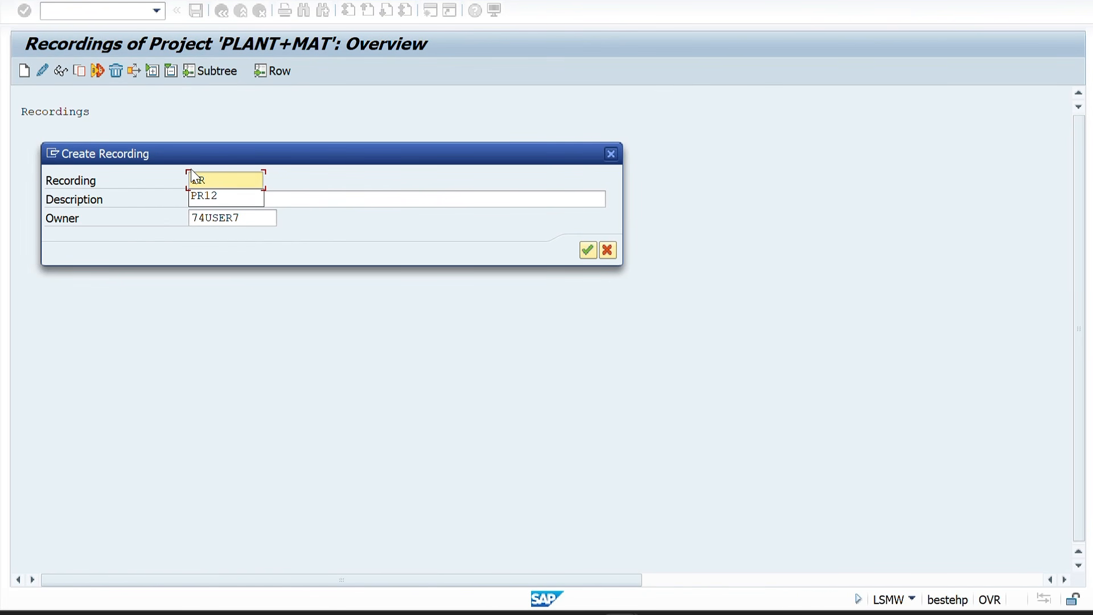
key(BackSpace)
key(BackSpace)
Name the recording VK11_PR00, describe it as Price Uplaod, and confirm it
text(VK11_PR)
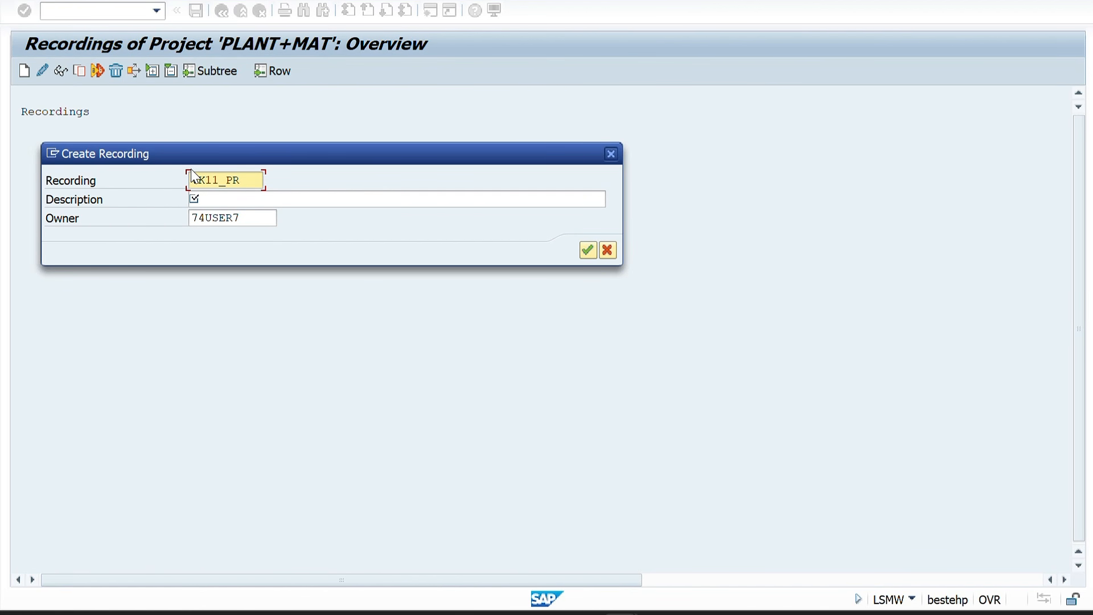
text(00)
key(Tab)
text(P)
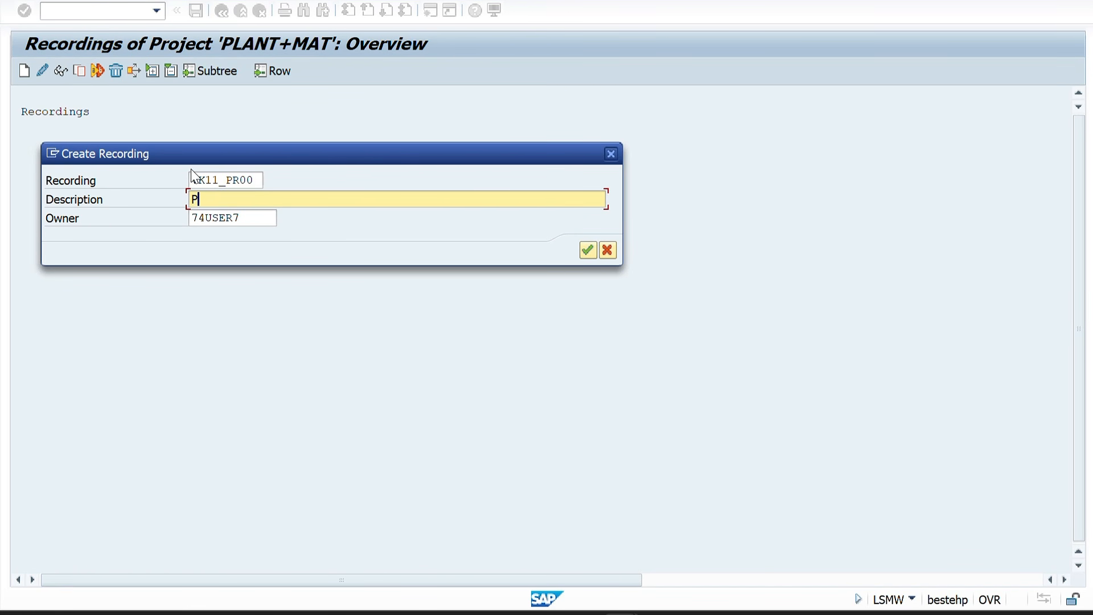
text(rice Upload)
key(Return)
Record transaction VK11 with condition type PR00 and the Plant/material key combination
text(V)
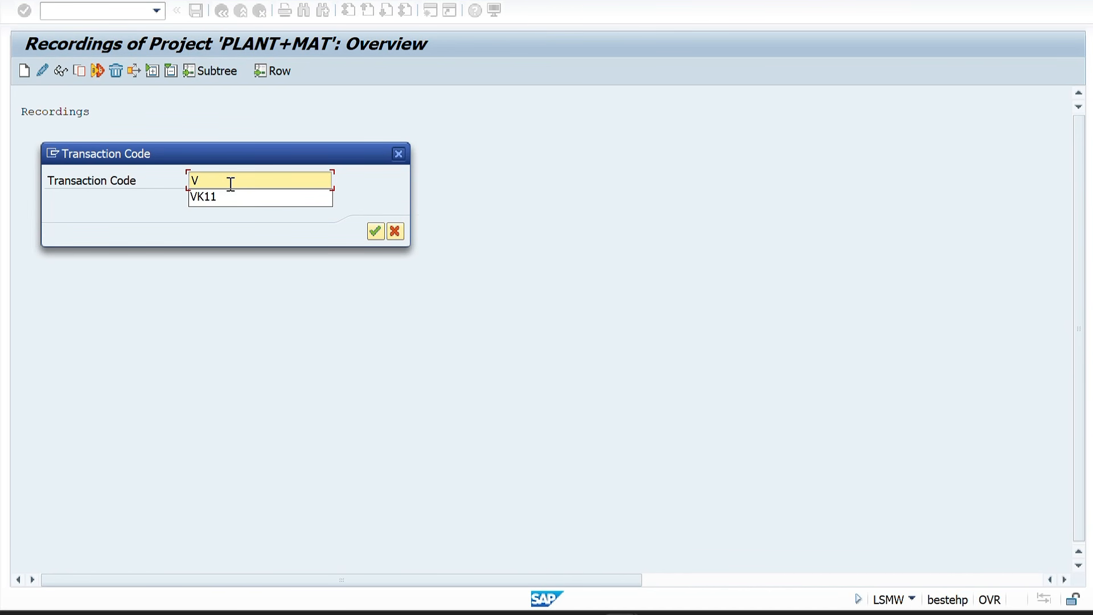
text(K11)
key(Return)
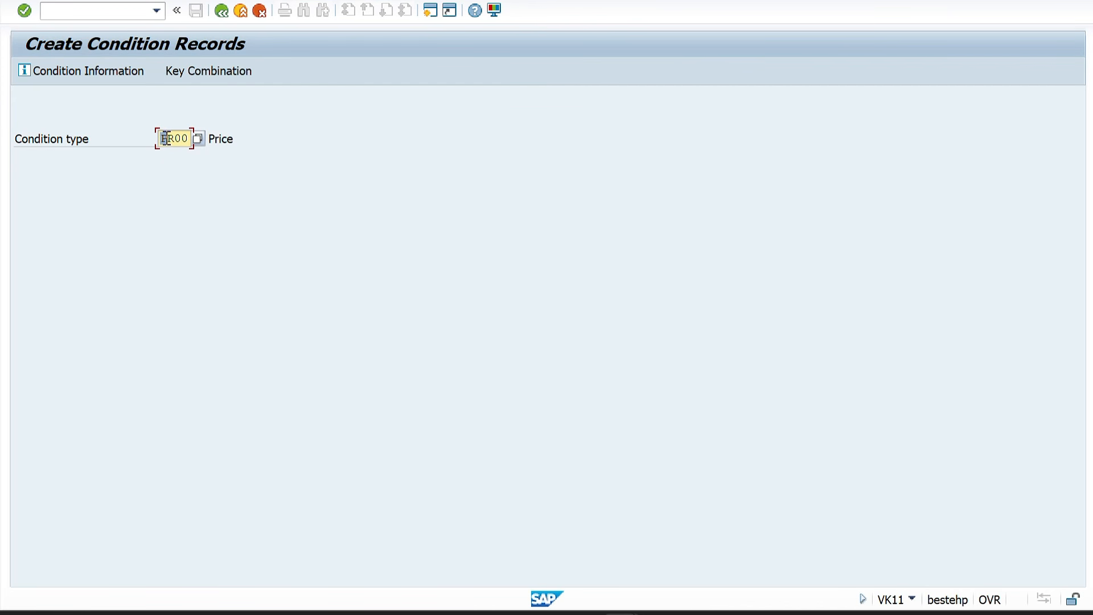
key(Return)
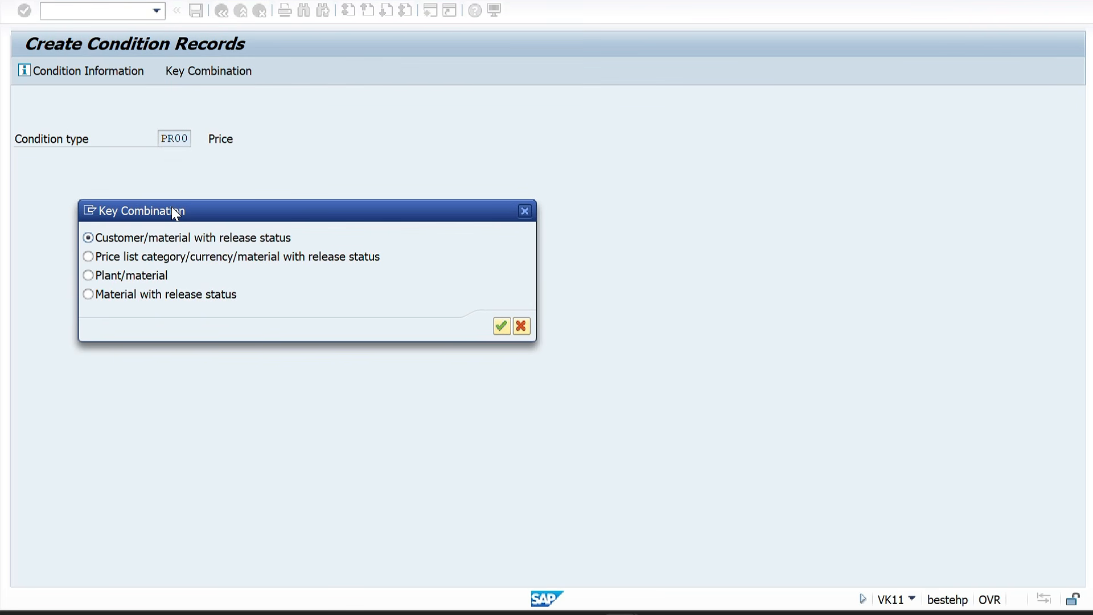
drag(174, 213, 376, 116)
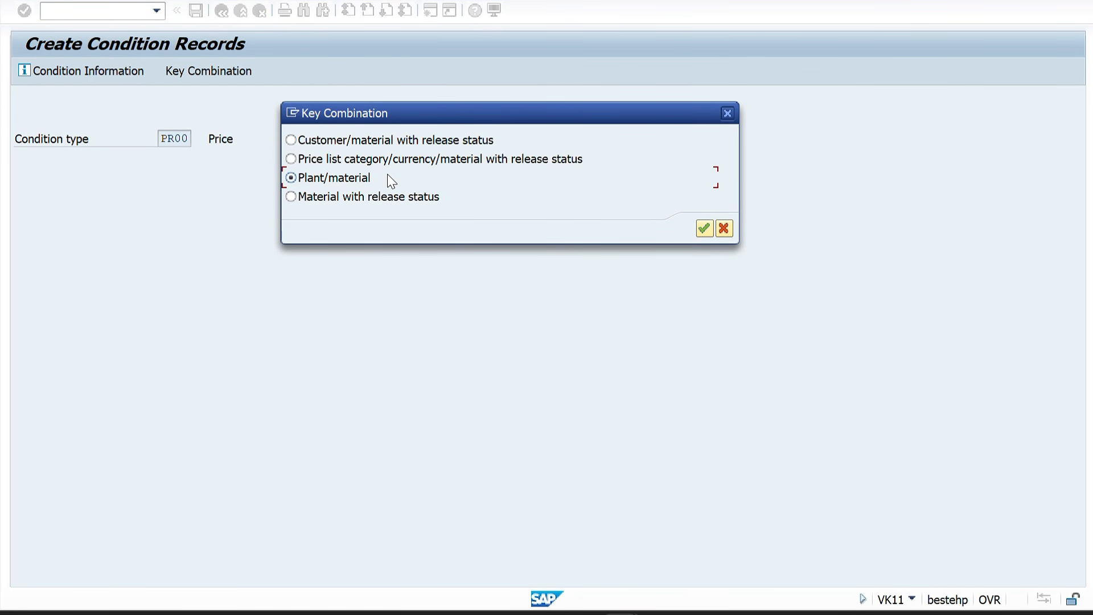
click(704, 228)
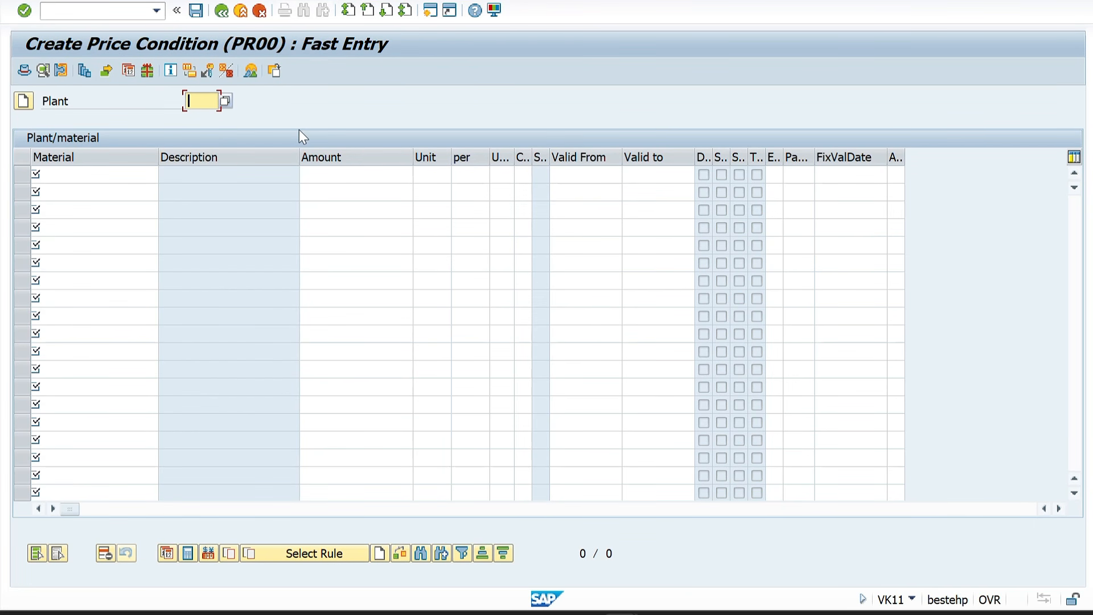
Enter plant 1100 and copy material CK-720 from the Excel sheet into the first row of the fast entry
text(1100)
key(Return)
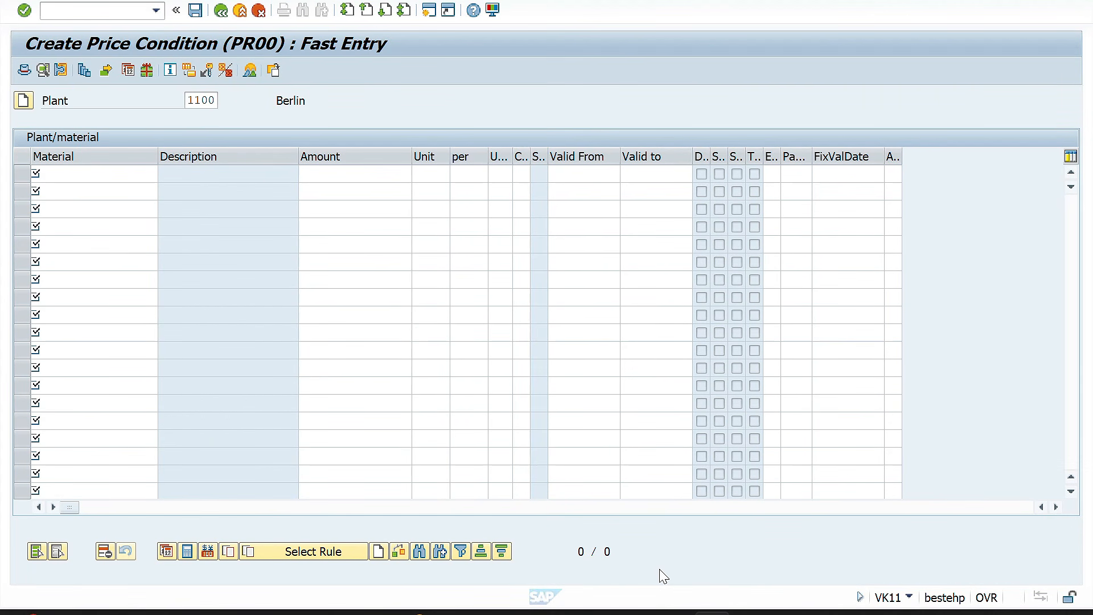
click(628, 519)
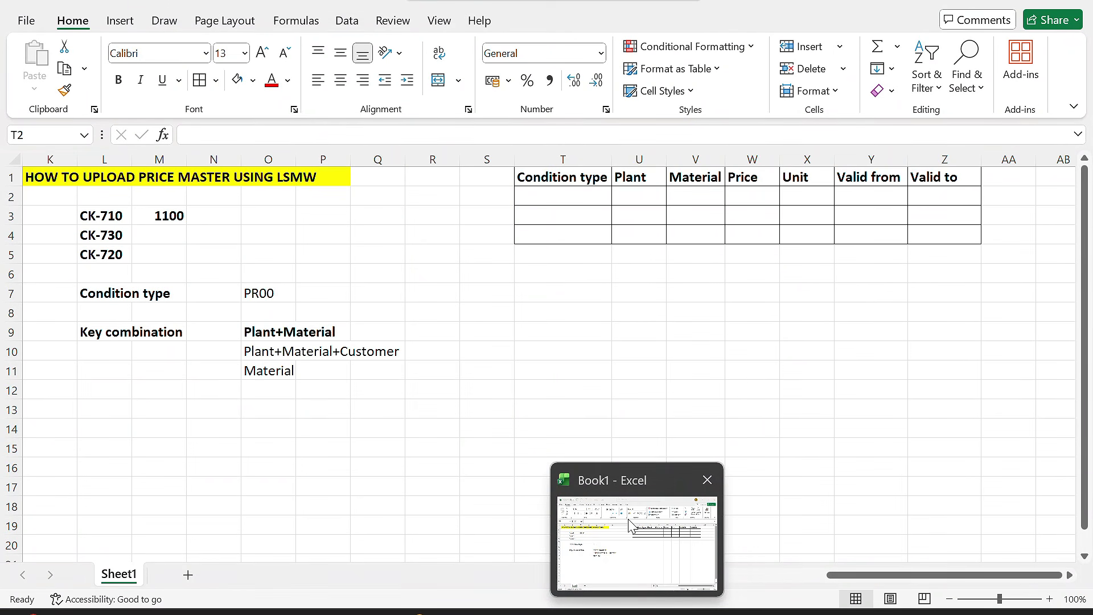
click(101, 254)
key(ctrl+c)
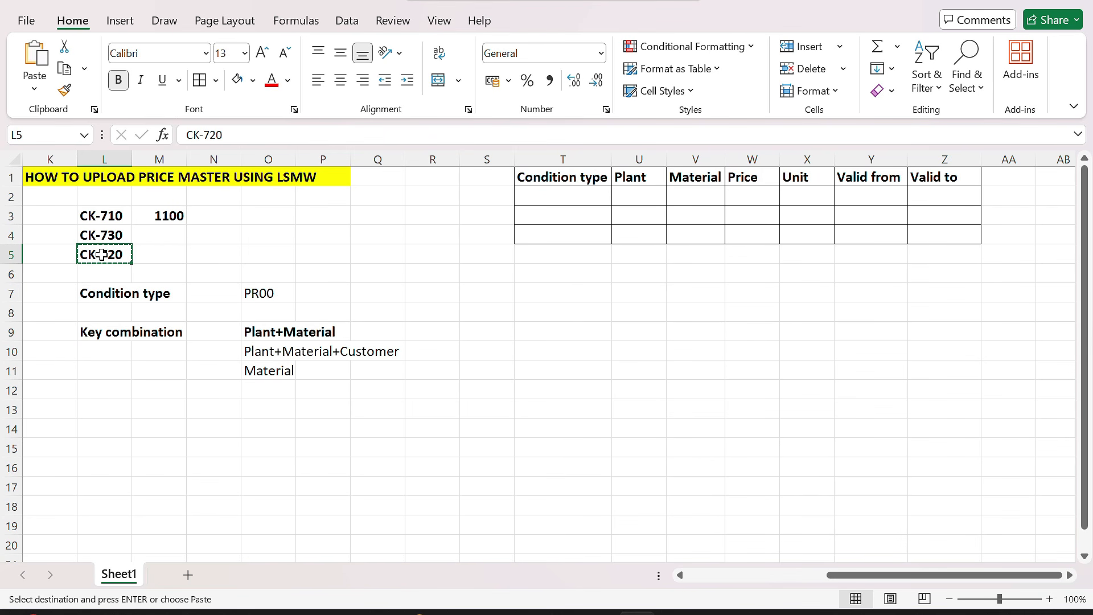
key(alt+Tab)
key(alt+Tab)
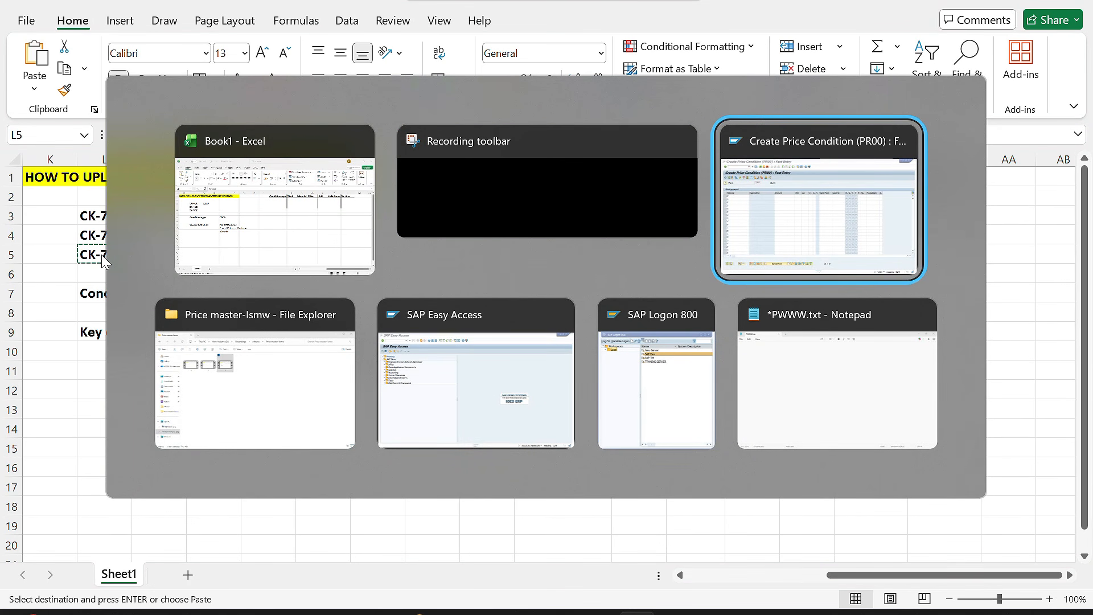
key(ctrl+v)
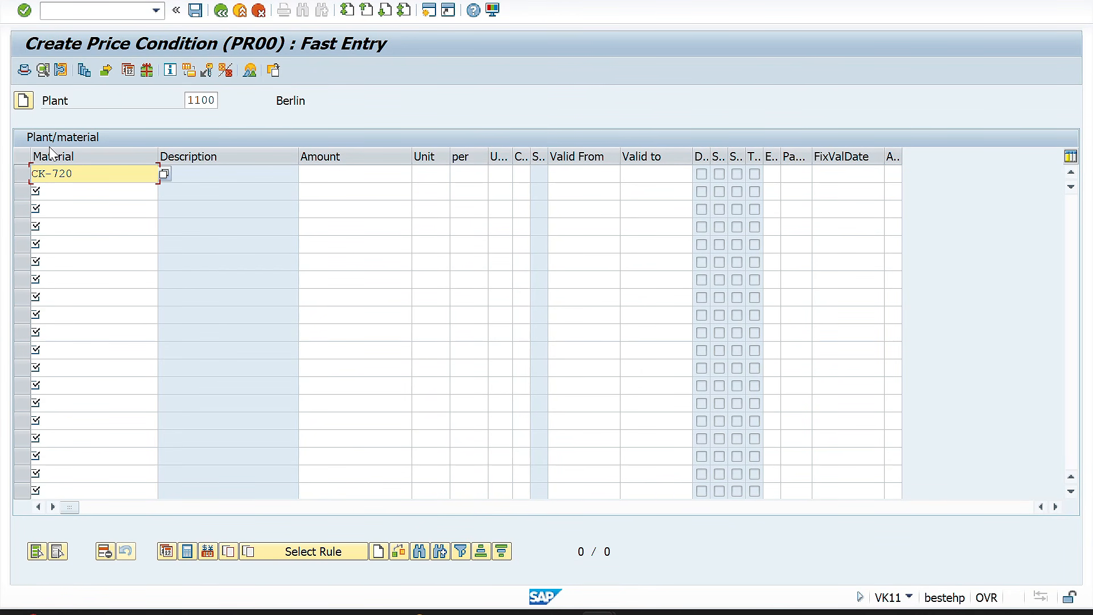
Set the amount for material CK-720 to 12 with the unit INR
click(323, 177)
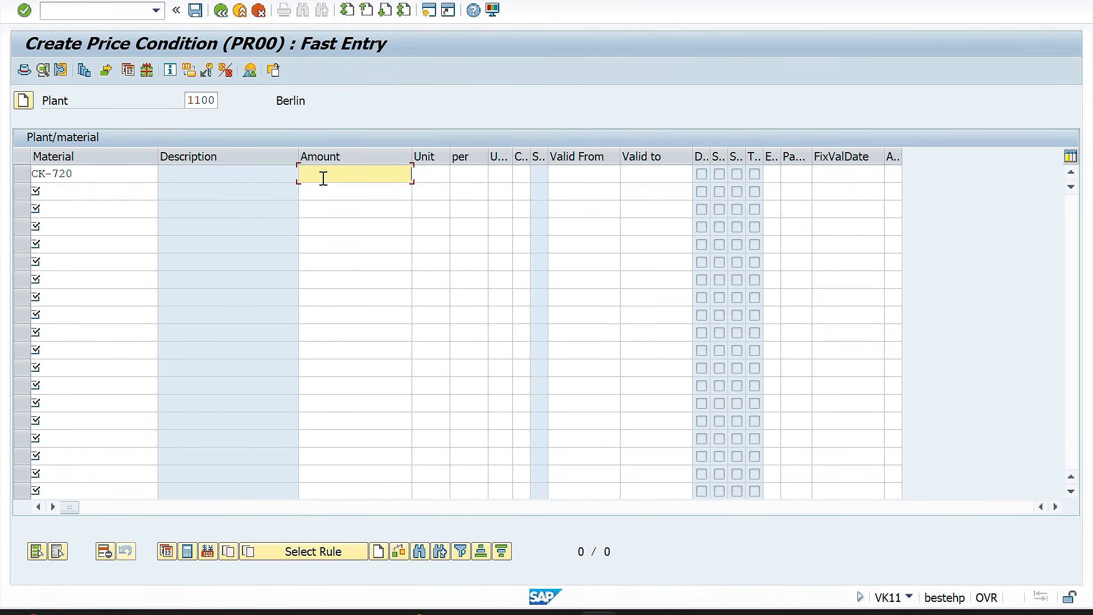
text(12)
click(431, 176)
text(INR)
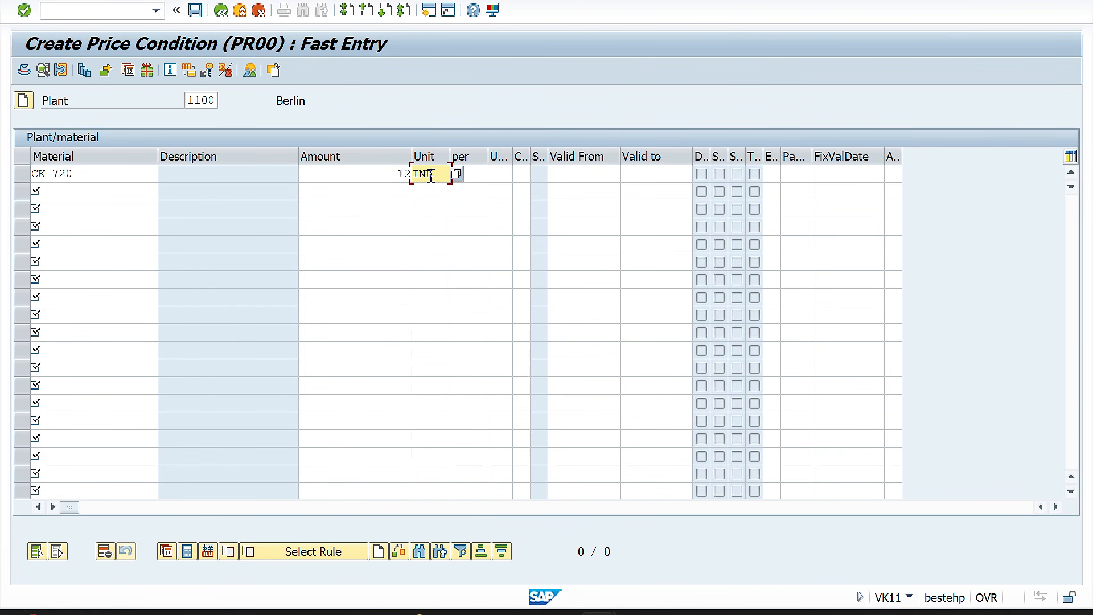
Set the CK-720 validity from 20.12.2025 to 30.12.2025 and save the condition record
click(576, 174)
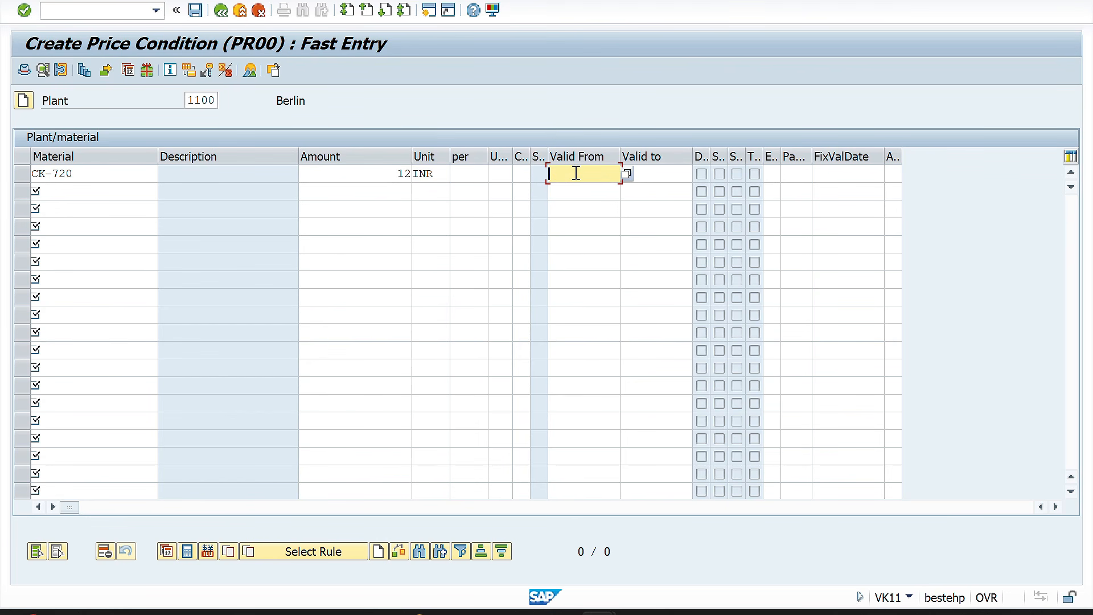
key(Down)
key(Return)
click(649, 175)
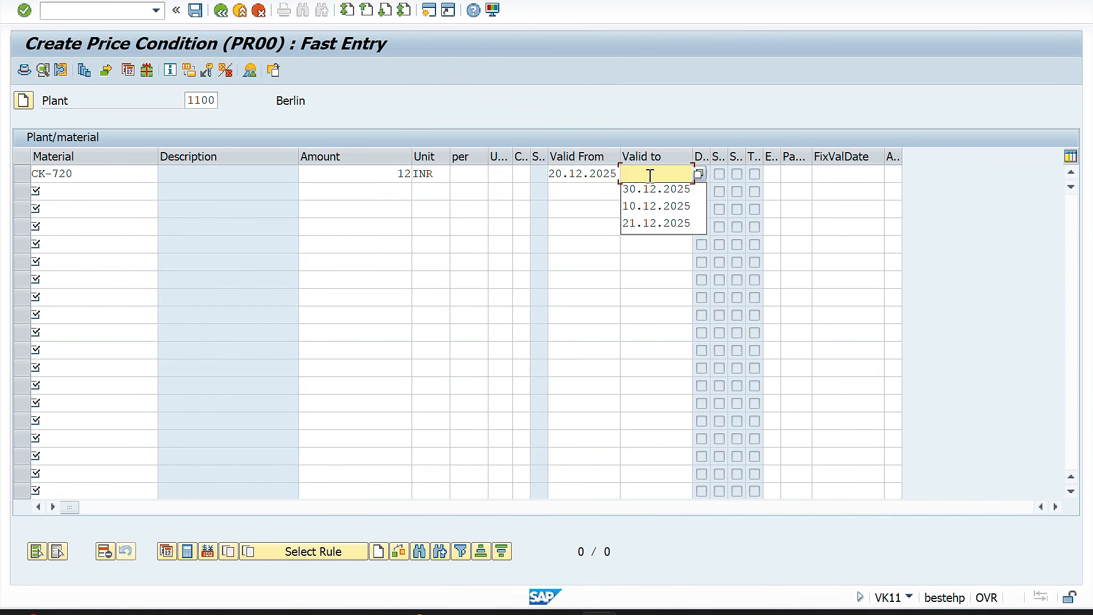
key(Down)
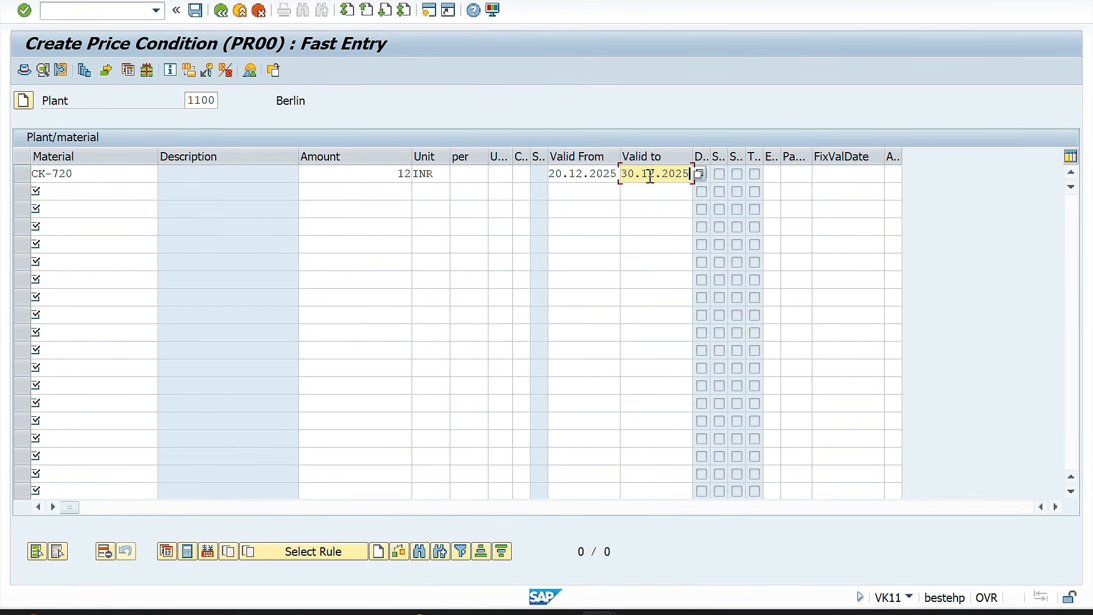
key(Return)
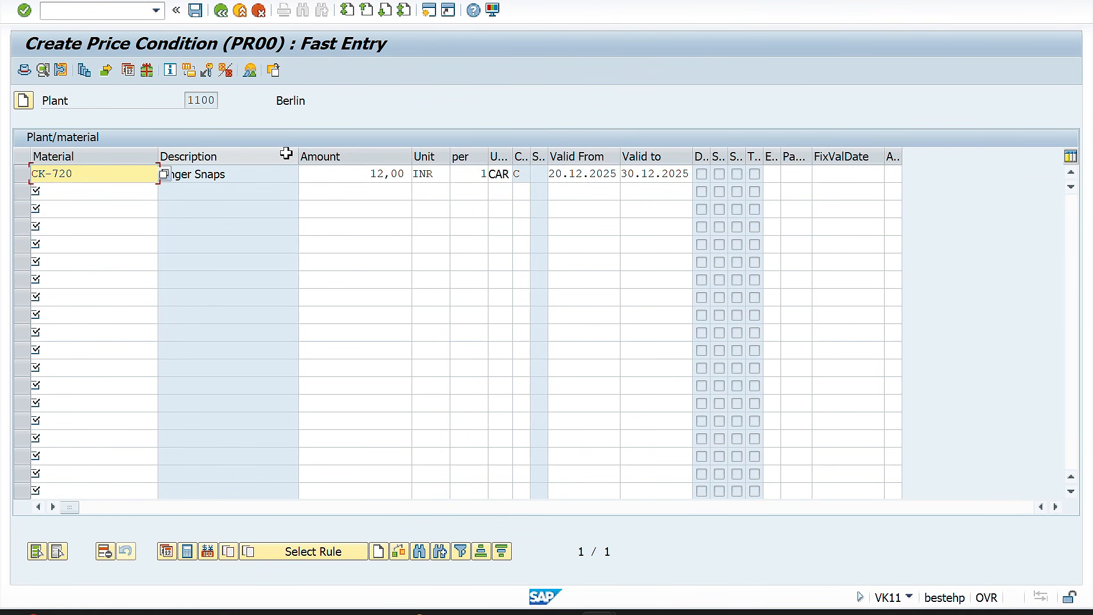
click(195, 11)
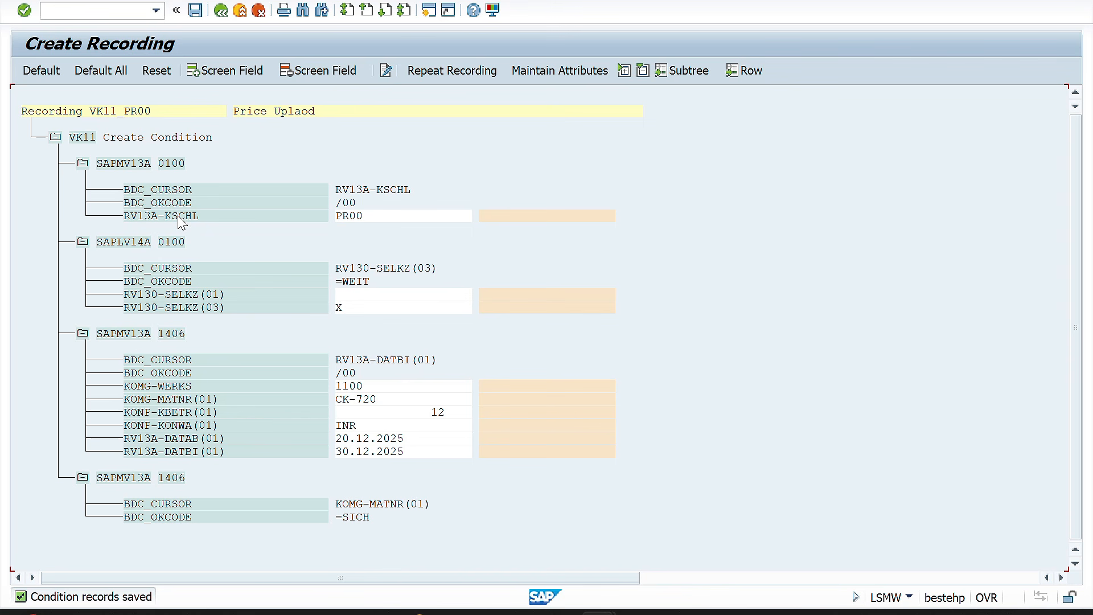
Assign default field names and descriptions to all fields of the VK11_PR00 recording
click(88, 74)
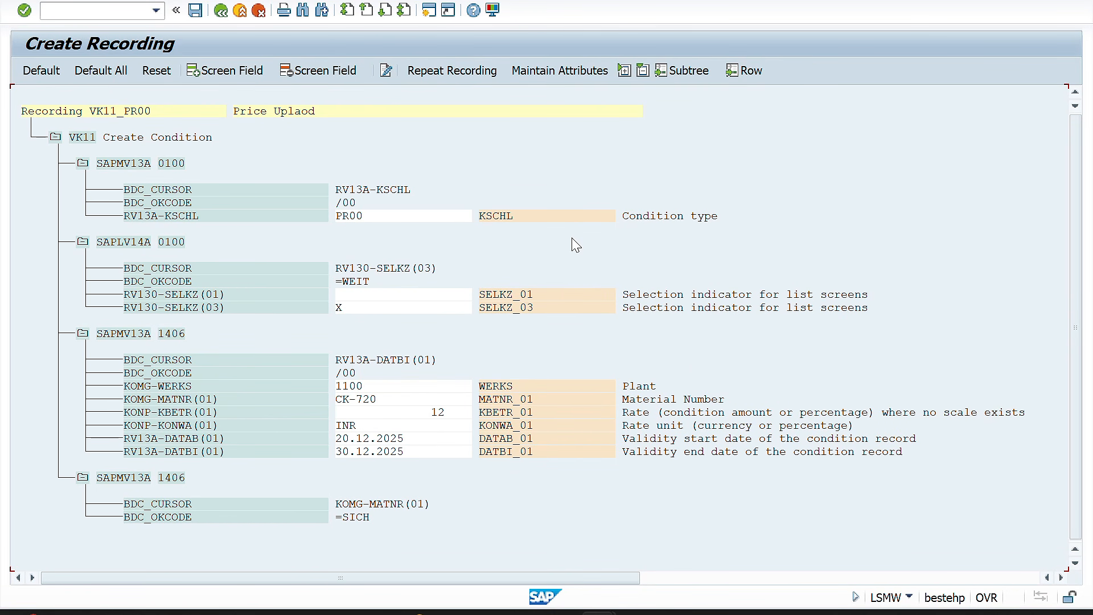
click(175, 217)
click(648, 222)
click(662, 296)
click(498, 300)
Compare the recording's two selection indicator fields with the PR00 key combination options of VK11 in the second session
mouse_move(608, 611)
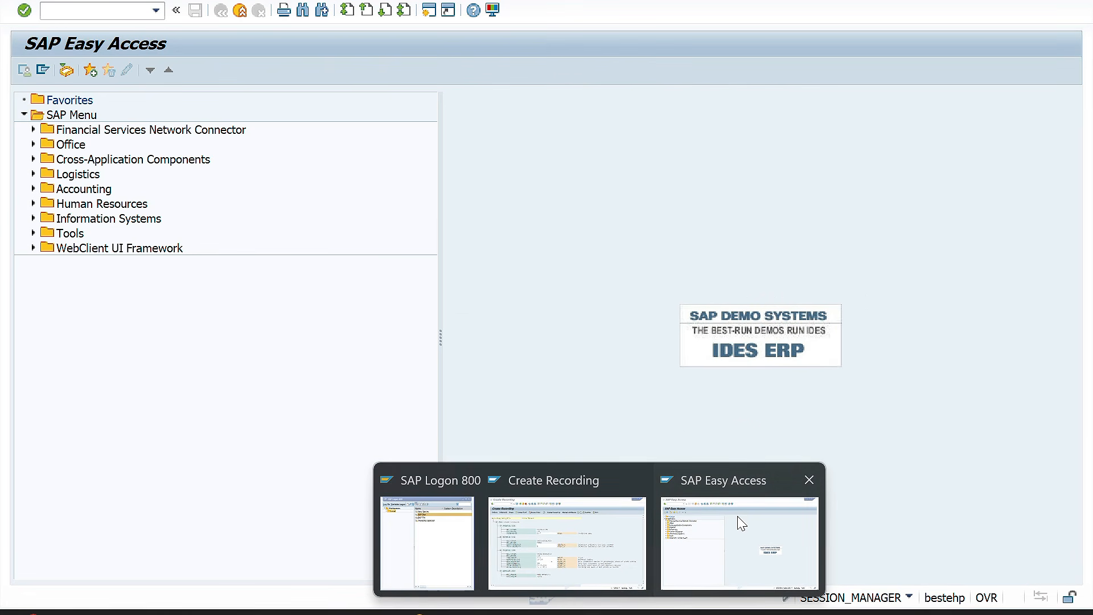
click(740, 538)
text(VK11)
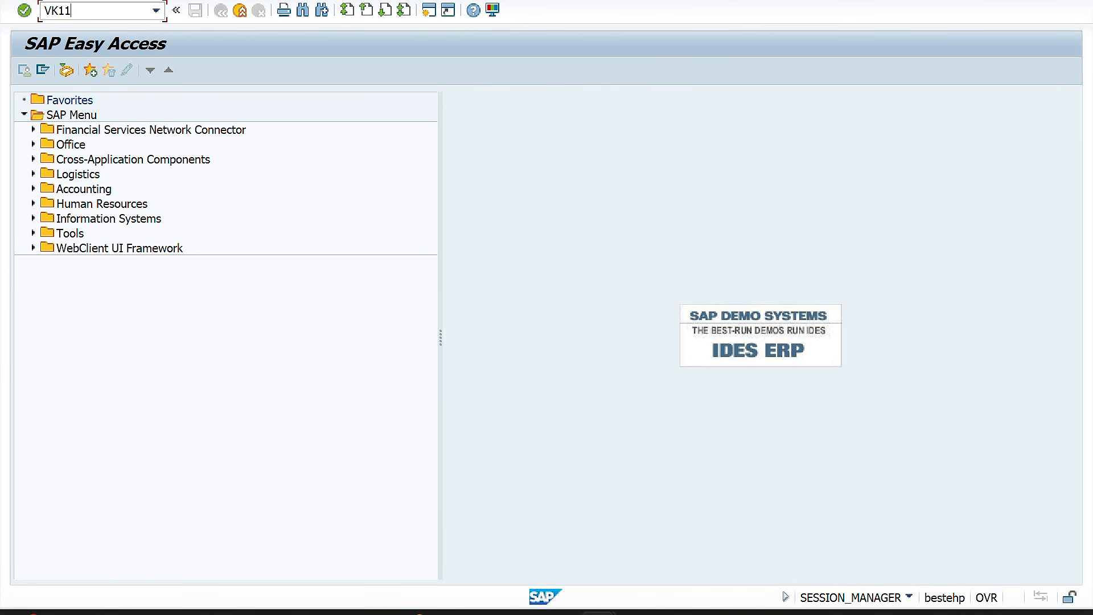
key(Return)
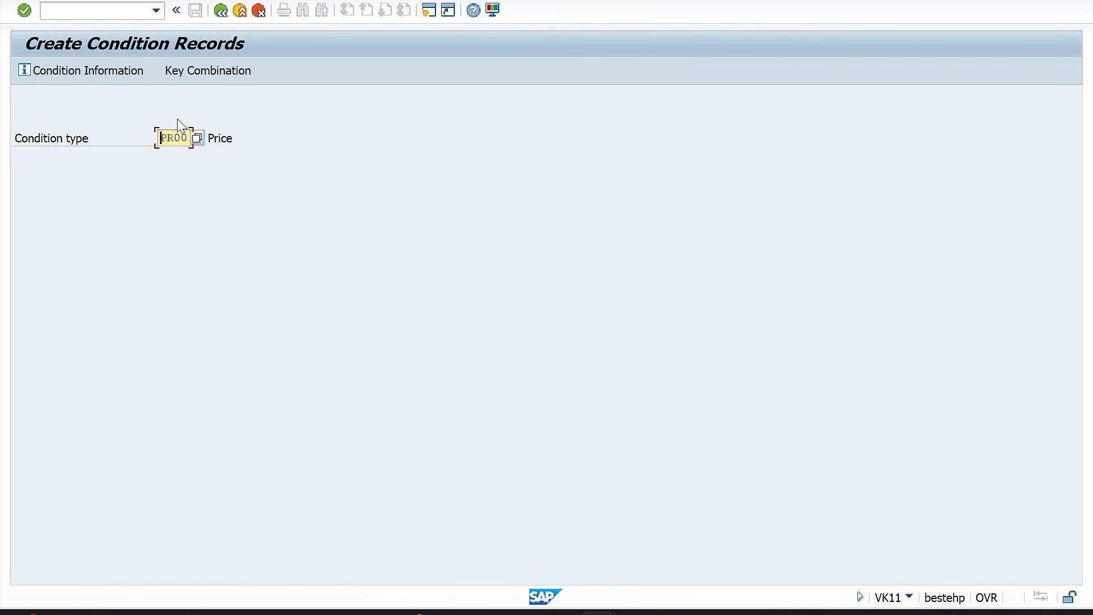
click(197, 78)
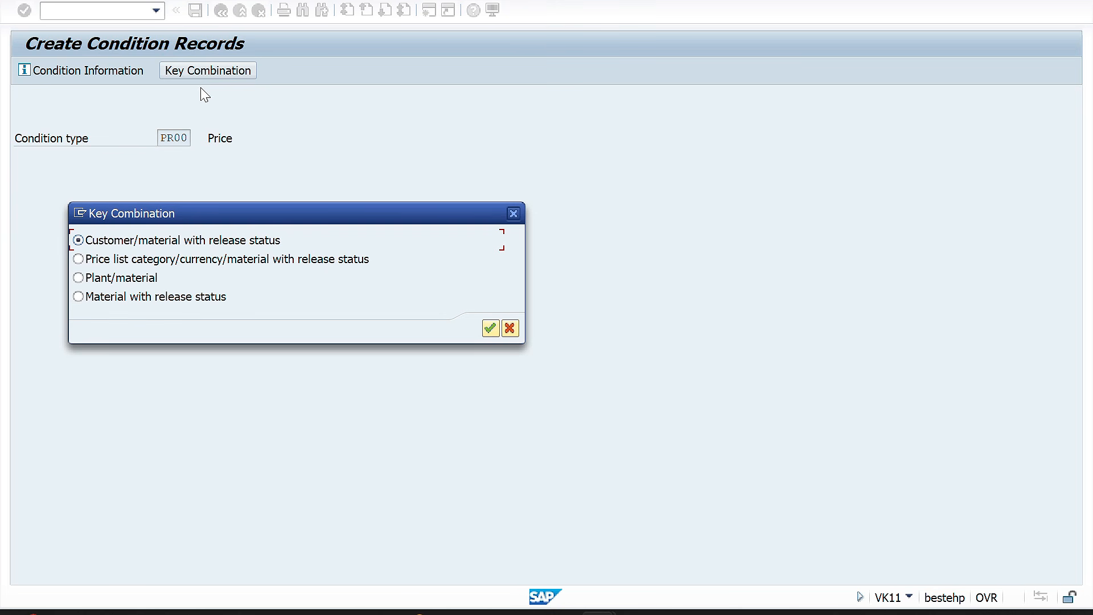
drag(184, 213, 438, 107)
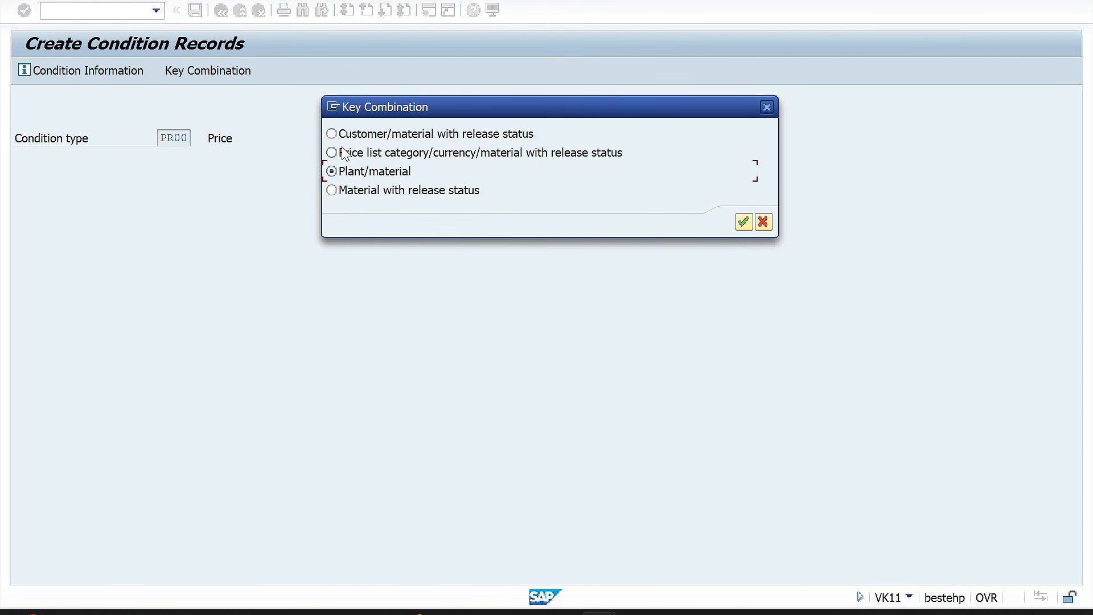
key(alt+Tab)
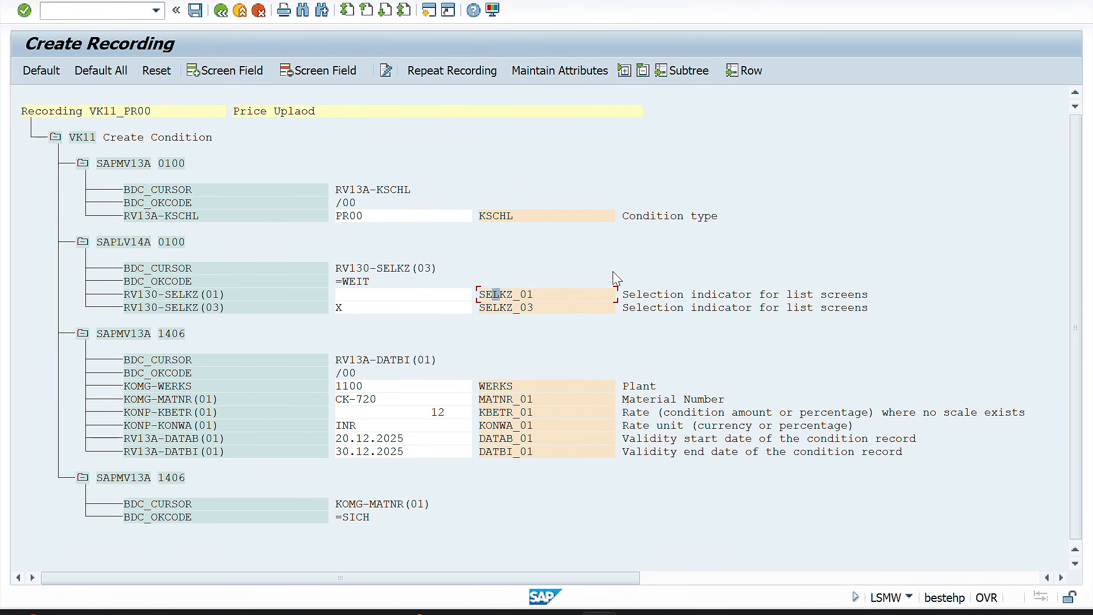
click(529, 295)
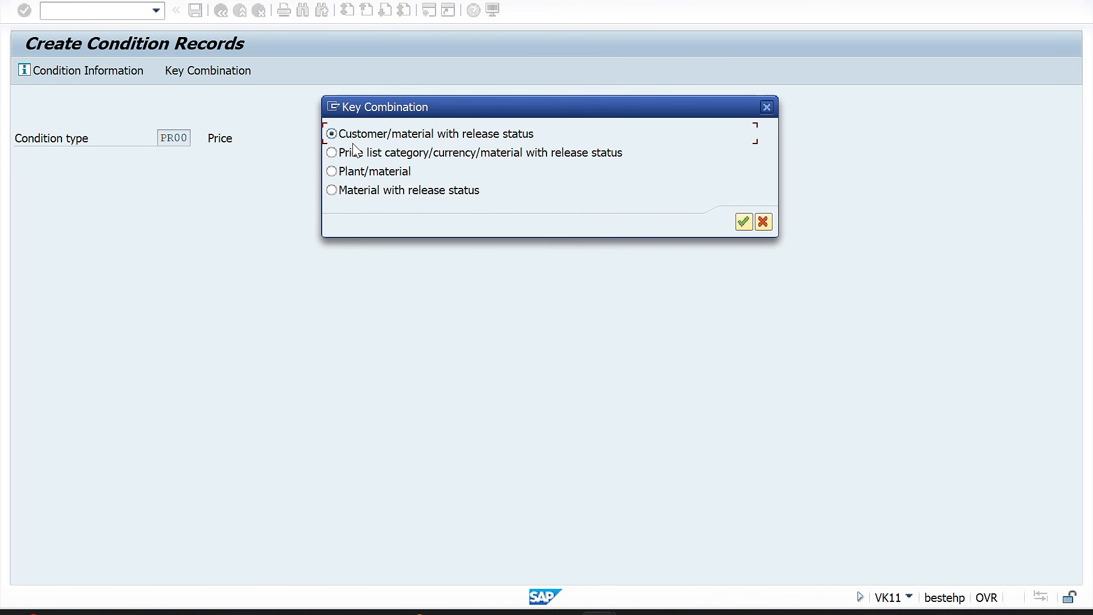
click(345, 172)
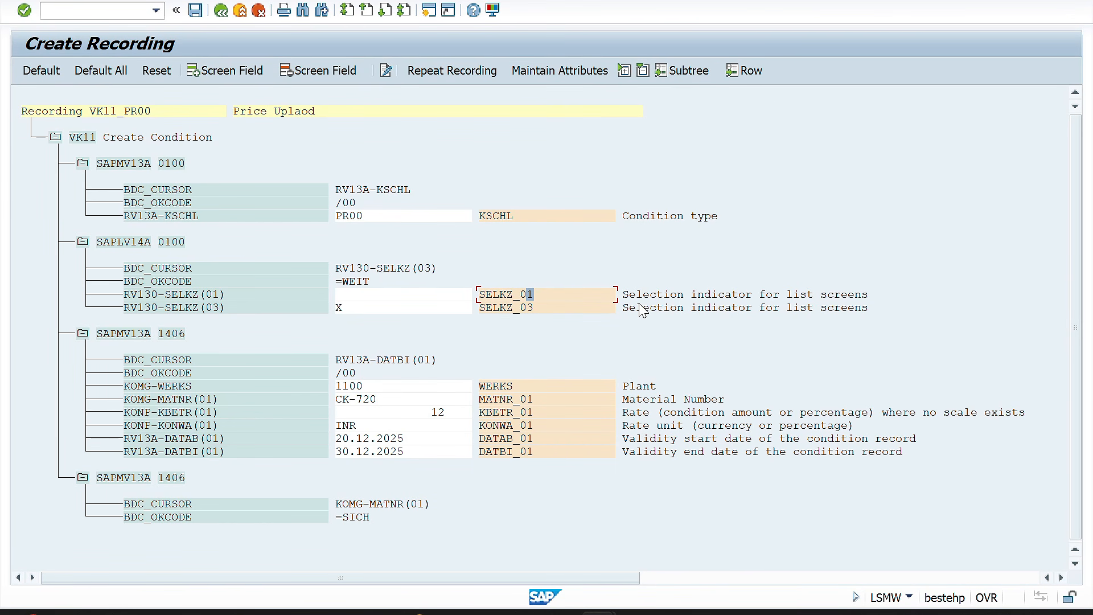
click(640, 308)
click(501, 308)
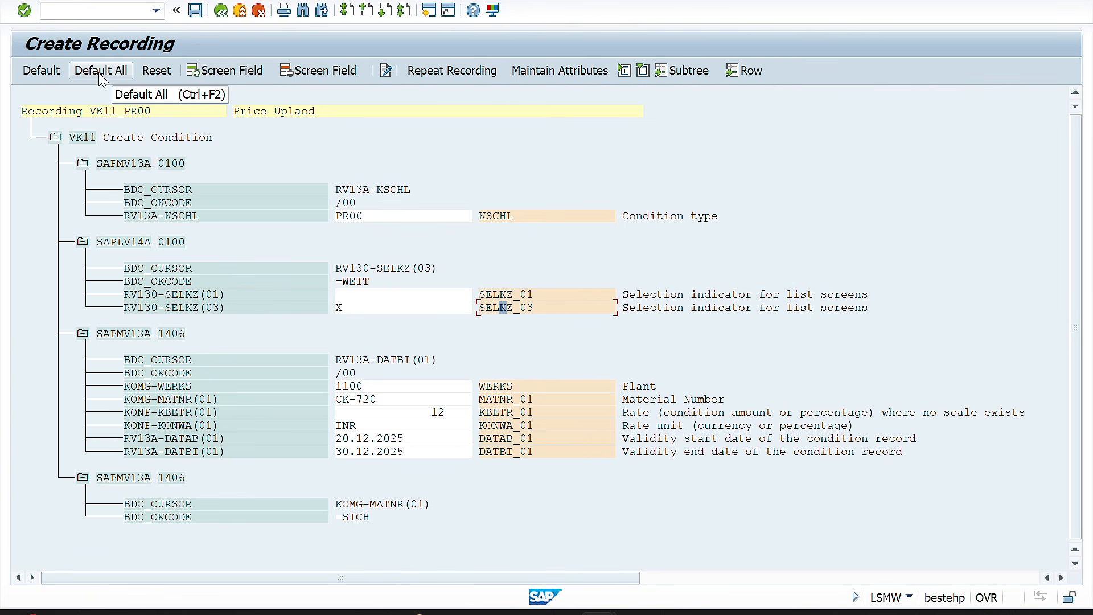
Save the VK11_PR00 recording and return to the object attributes of PLANT+MAT
click(195, 11)
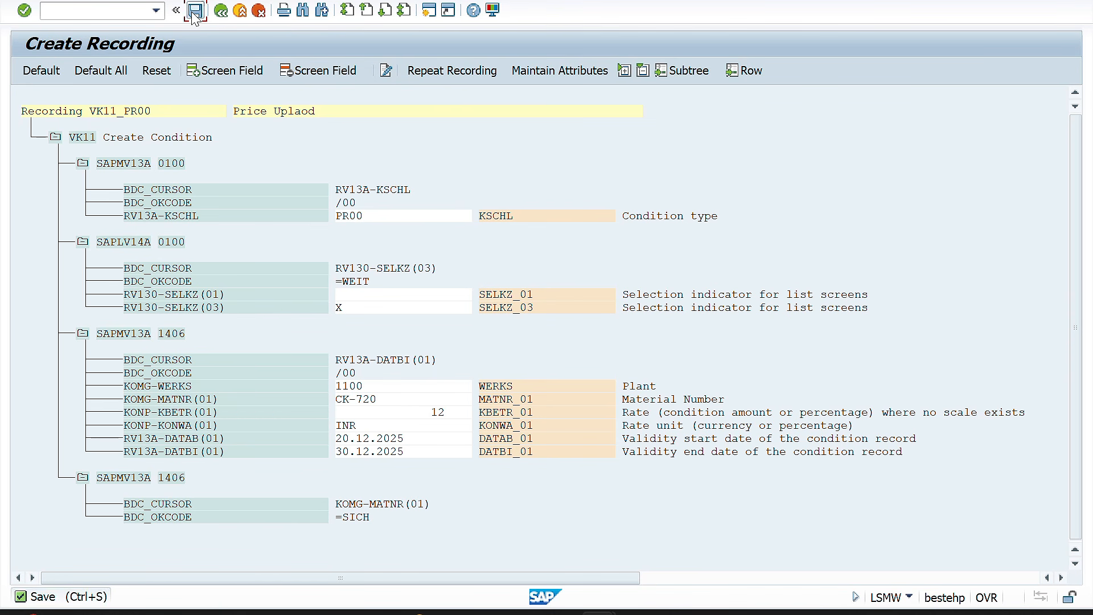
click(227, 17)
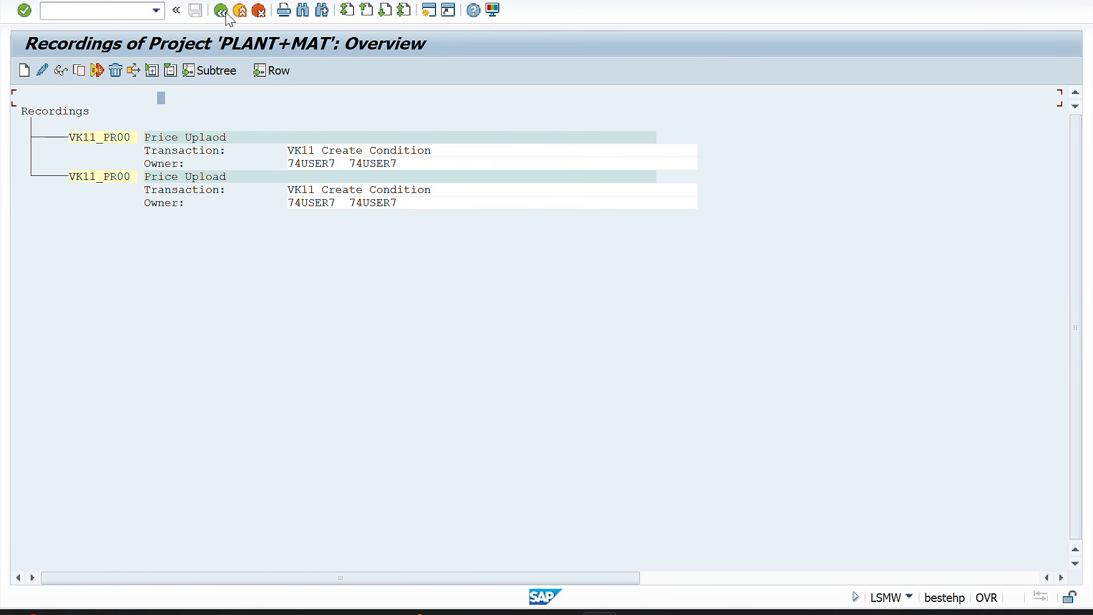
click(226, 17)
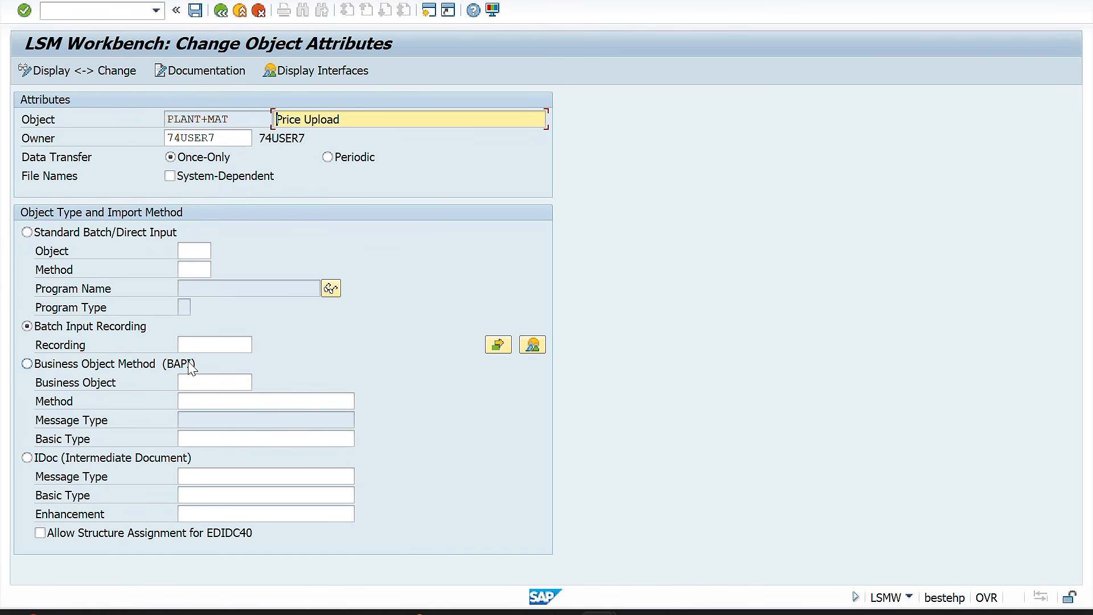
Assign recording VK11_PR00 as the object's batch input recording, save the attributes and return to the process steps
click(225, 341)
click(259, 343)
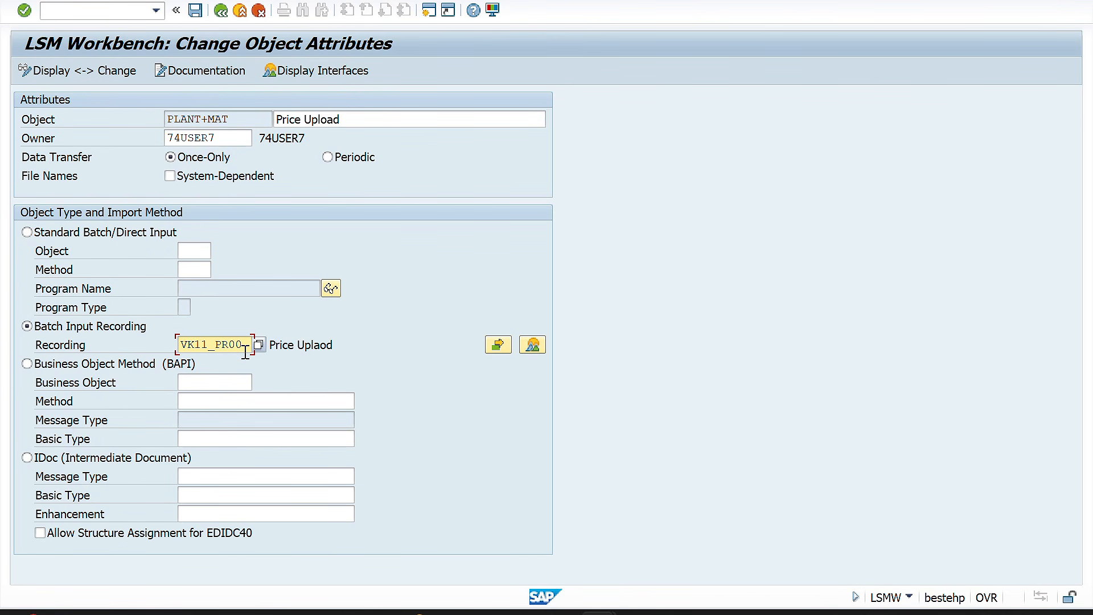
click(196, 10)
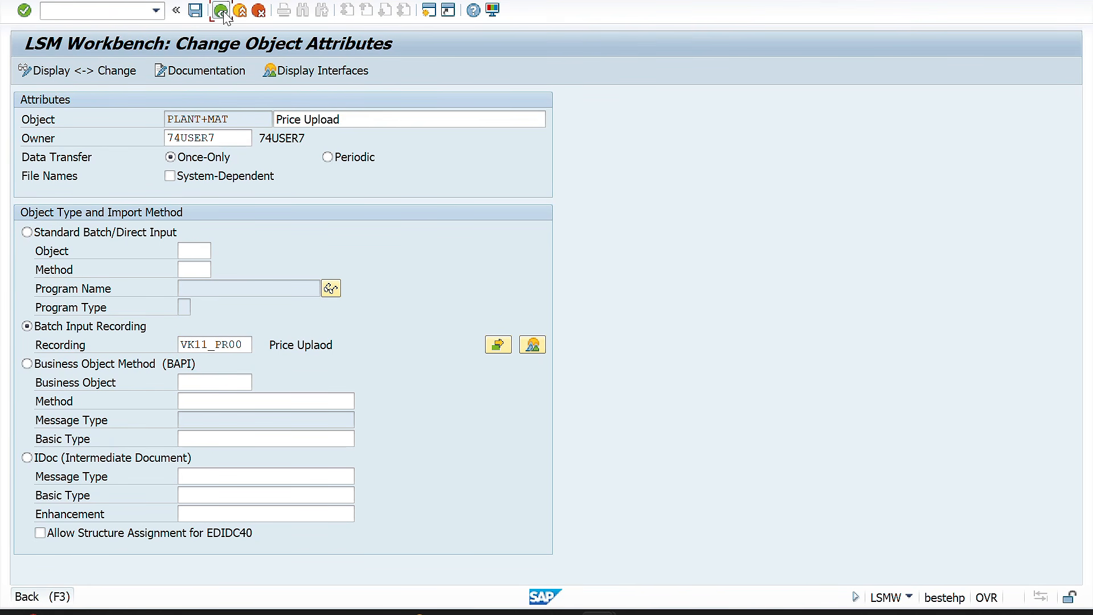
click(223, 13)
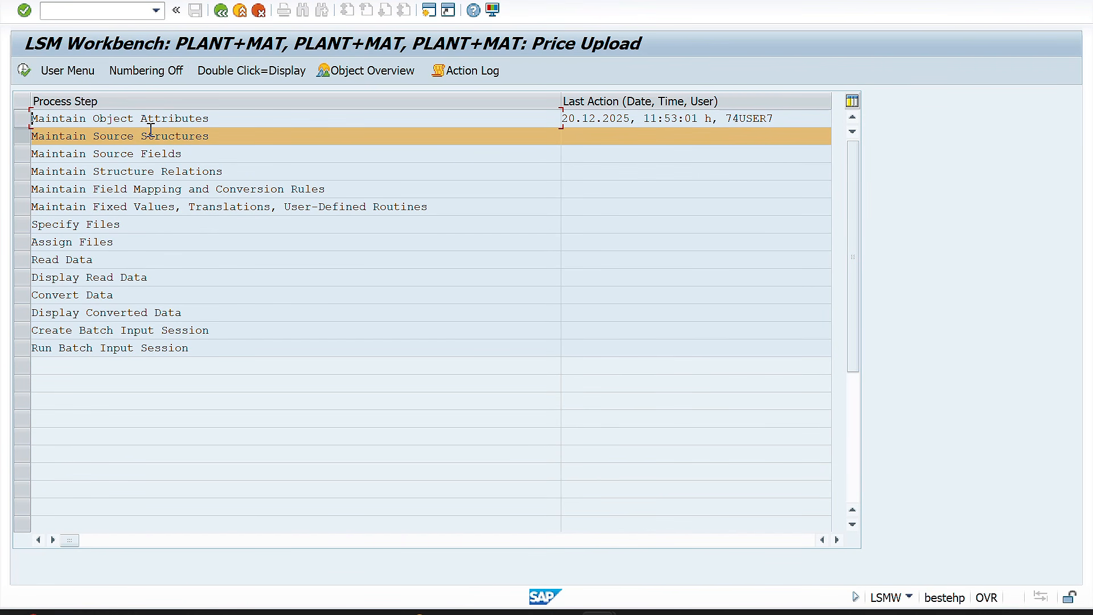
Try to create a source structure named VK11_PR00 with the description Price Upload
click(23, 70)
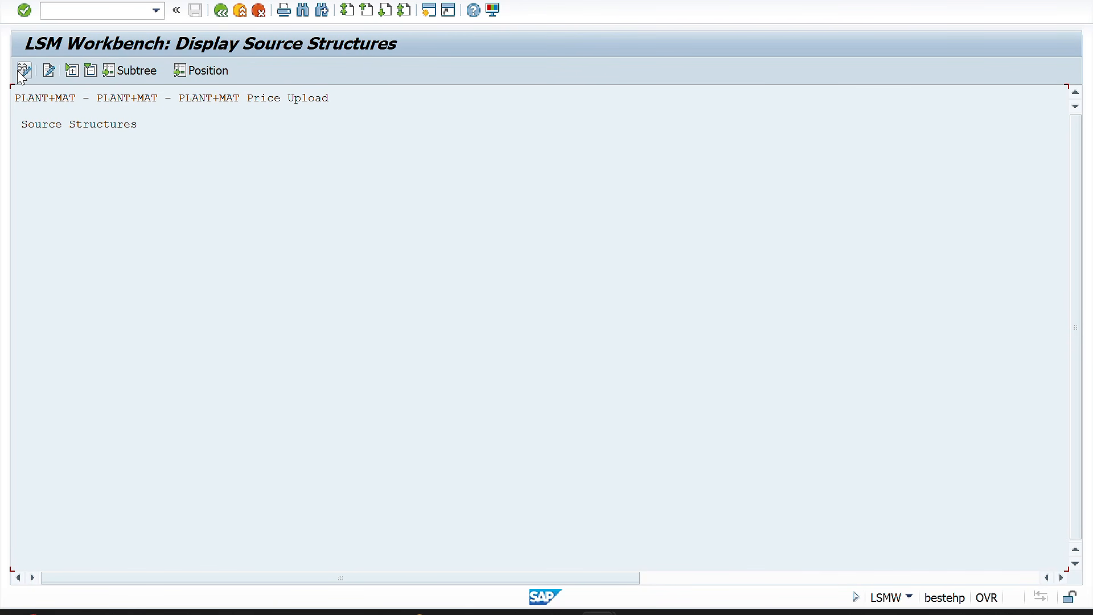
click(22, 71)
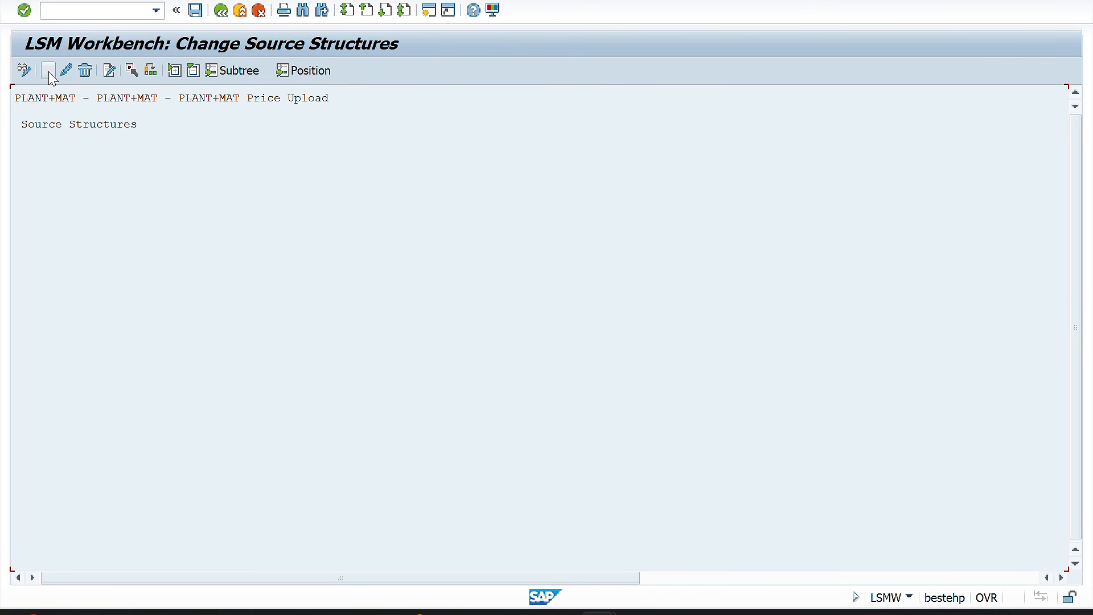
click(49, 70)
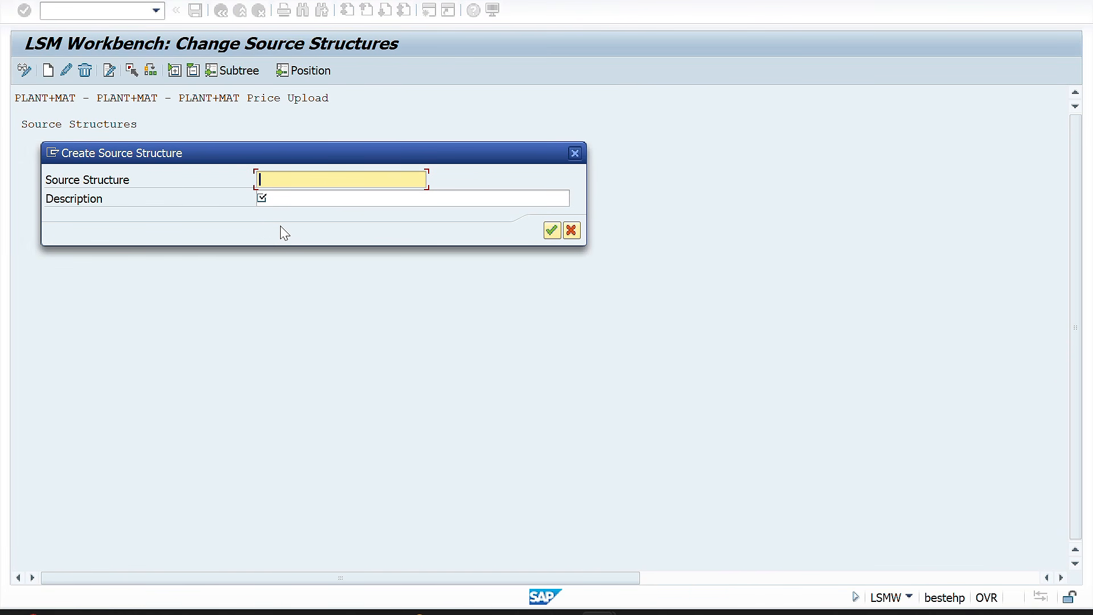
text(VK11_PR00)
click(329, 194)
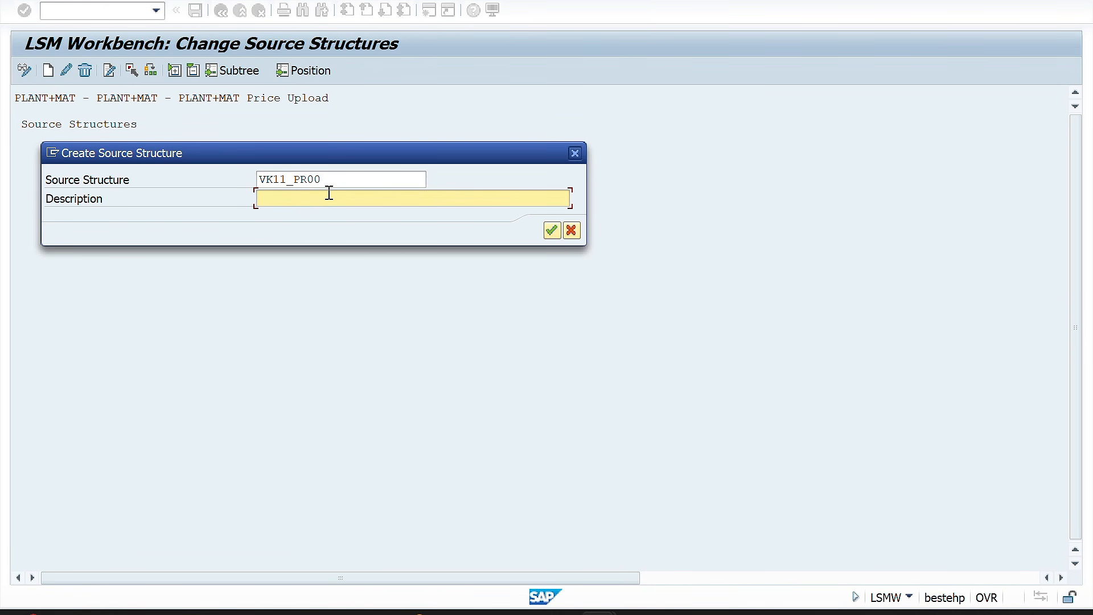
text(Price Upload)
key(Return)
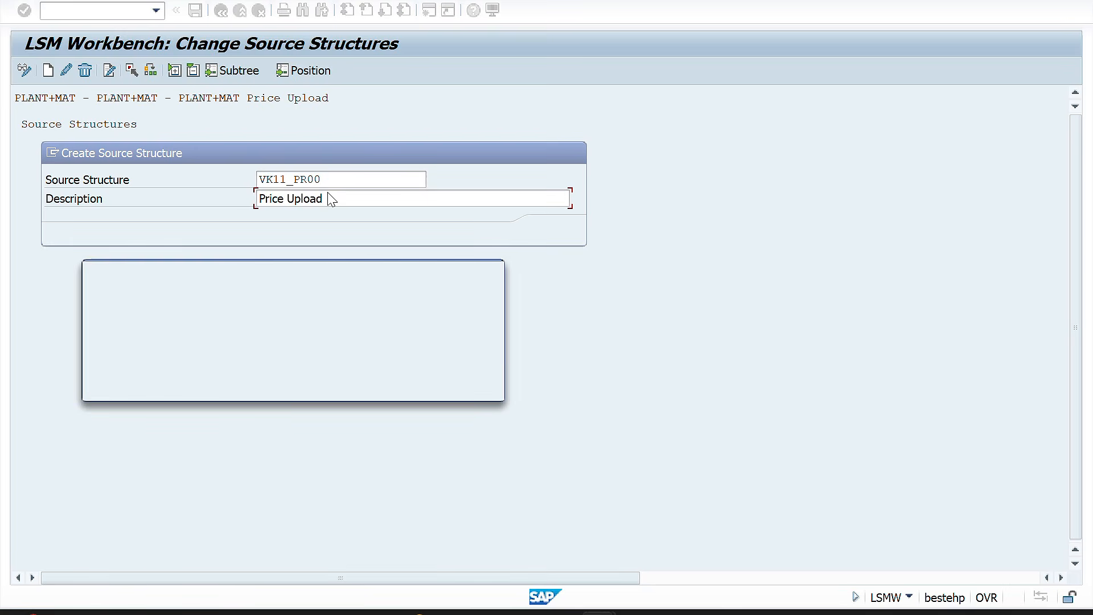
Change the new source structure's name to VK11_PR00_1, create it and save the source structures
click(469, 387)
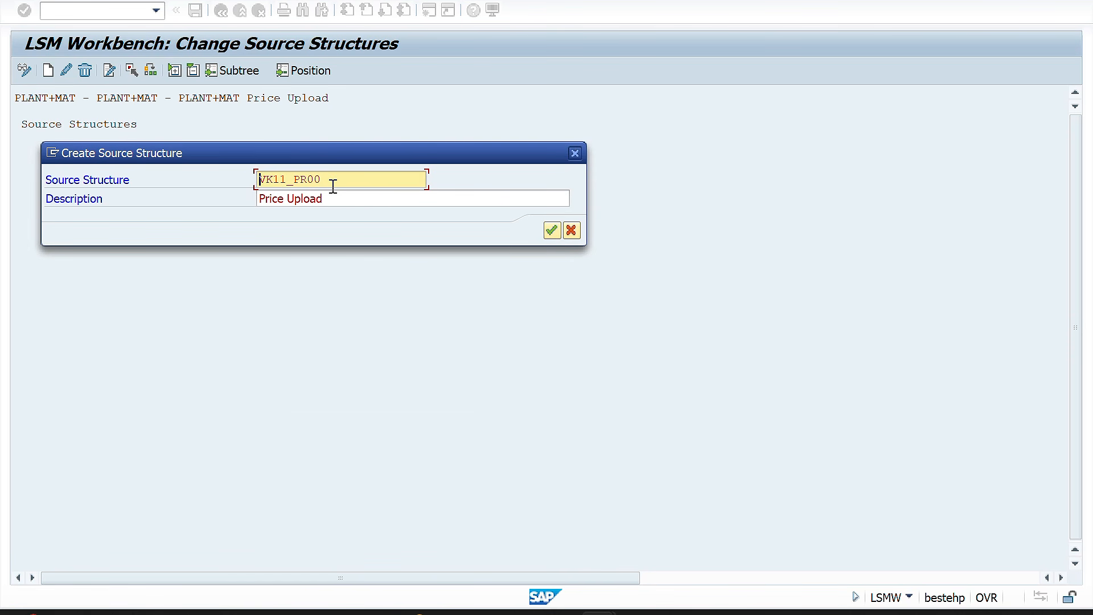
text(_1)
click(552, 231)
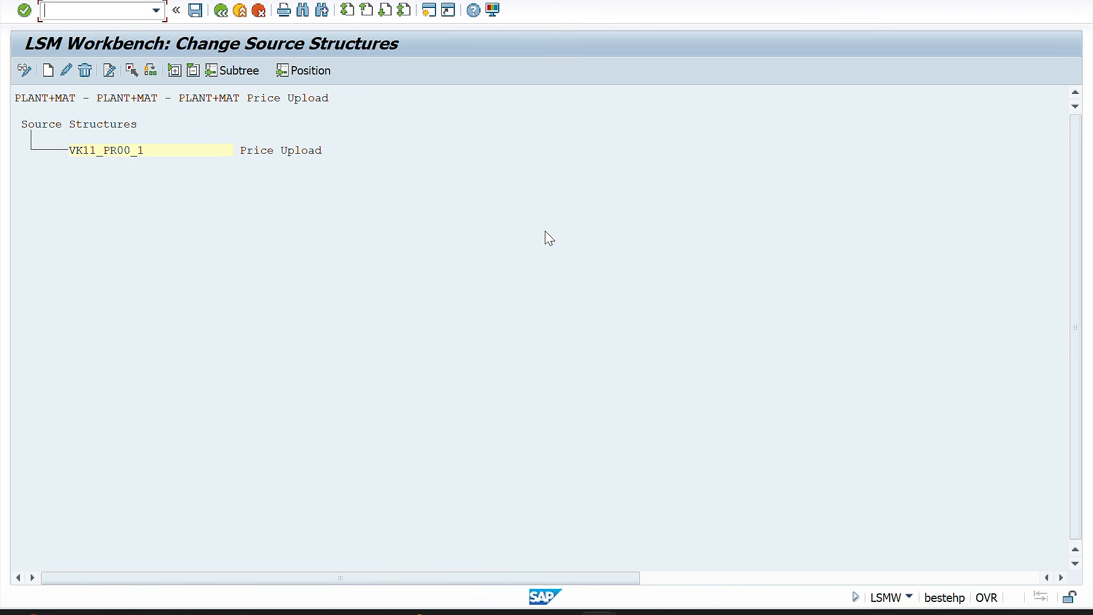
click(196, 10)
click(221, 12)
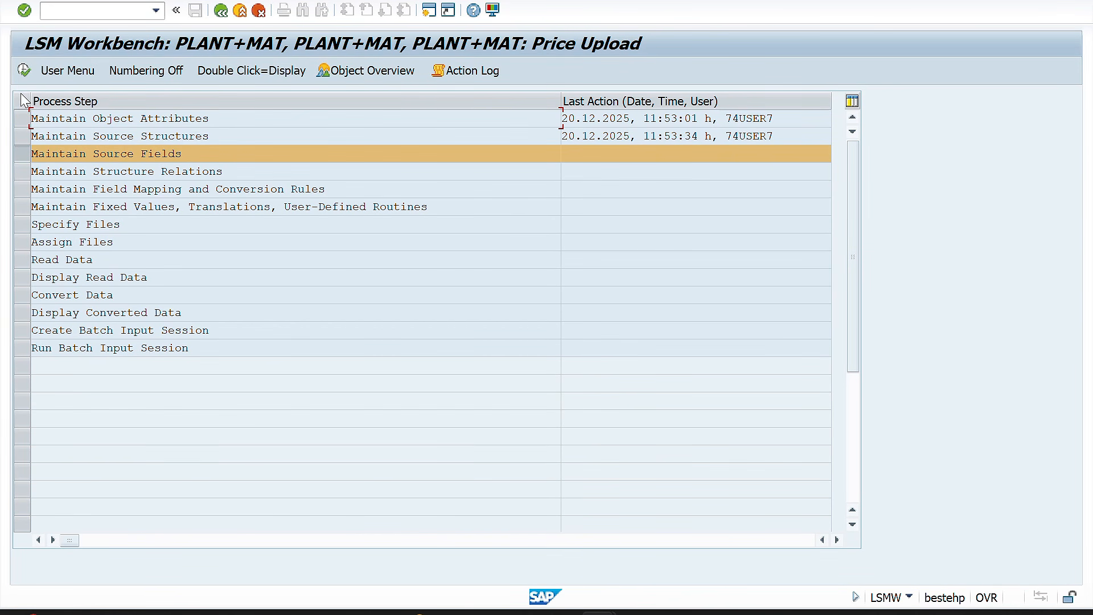
Open the source fields of structure VK11_PR00_1 for table maintenance in change mode
click(22, 71)
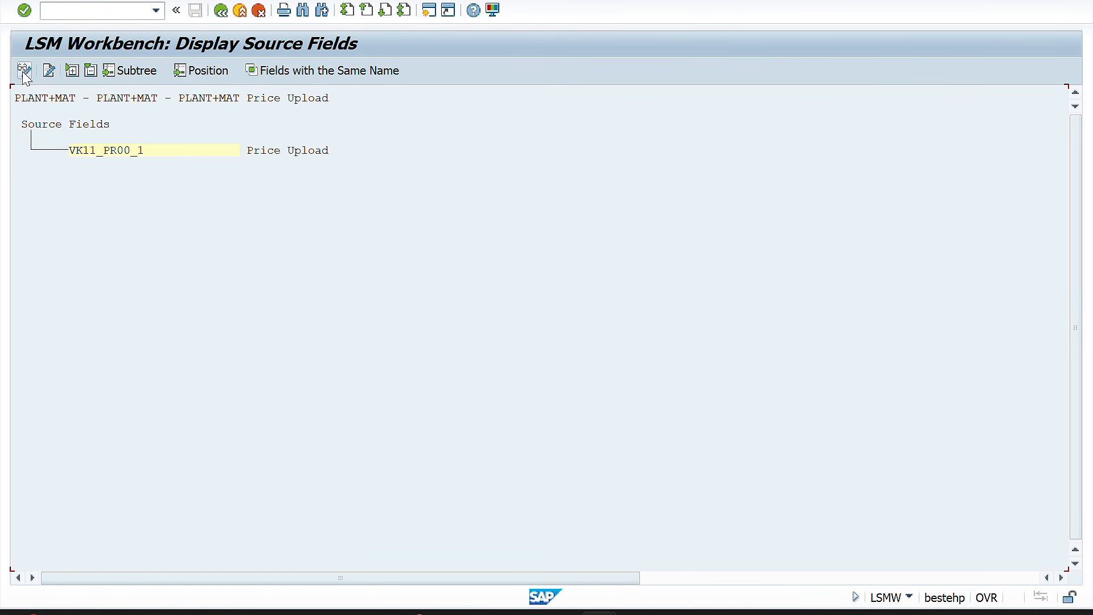
click(24, 71)
click(99, 151)
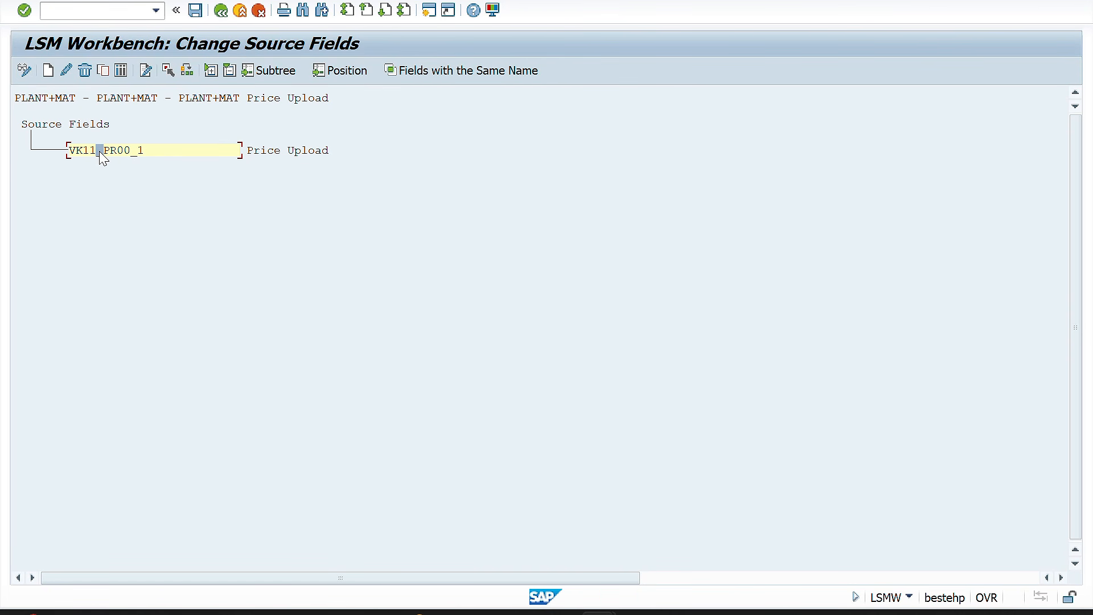
click(120, 70)
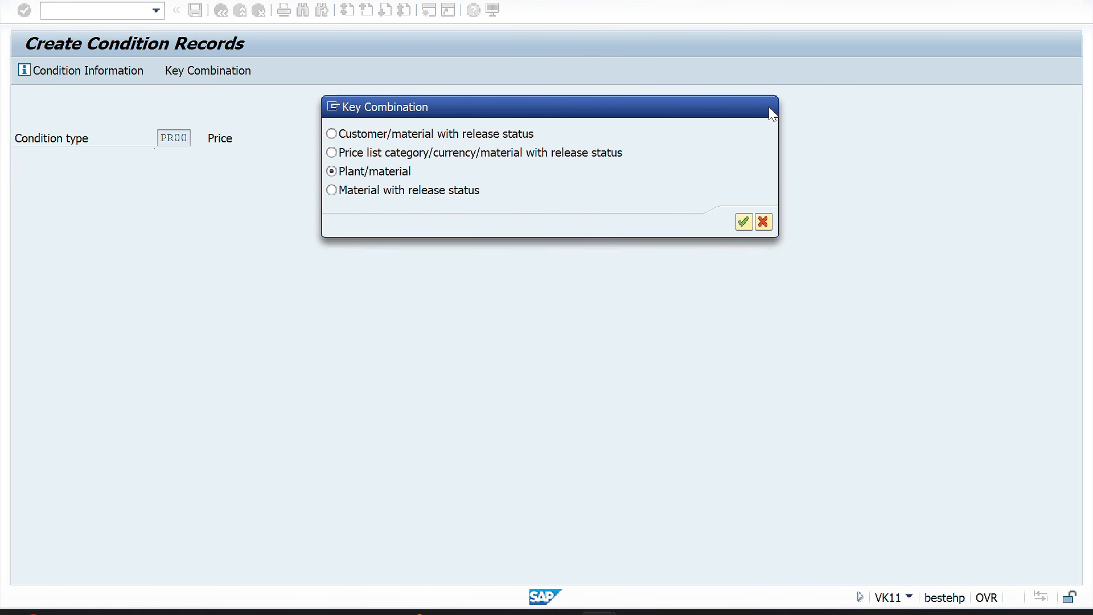
Leave VK11 in the second session, start LSMW there and open the process steps of project PLANT+MAT
click(767, 107)
click(221, 11)
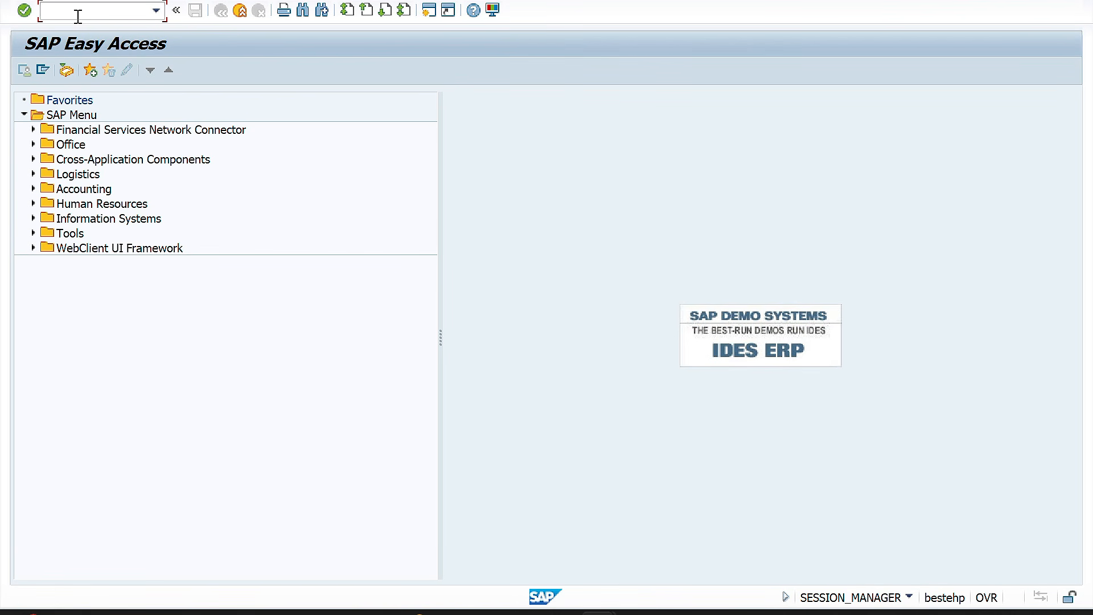
text(lsmw)
key(Return)
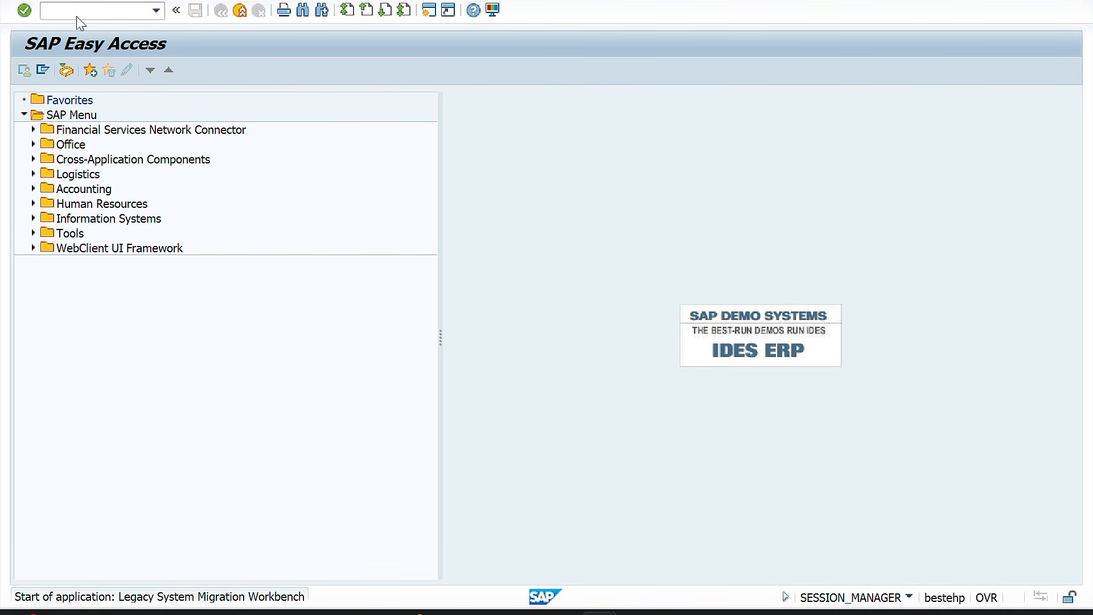
key(Return)
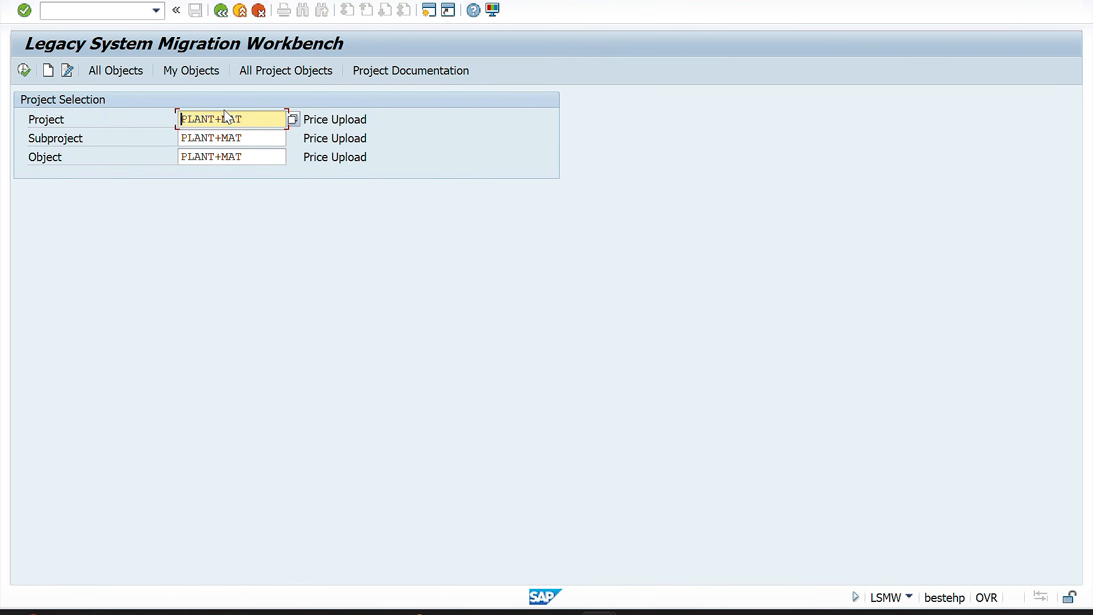
click(24, 70)
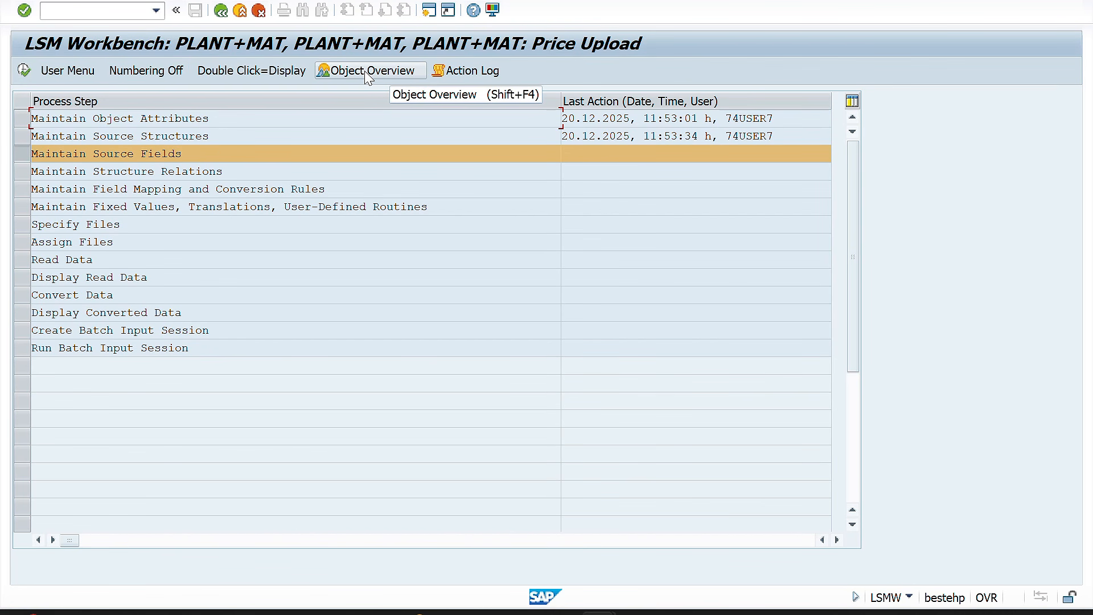
Display the object overview of PLANT+MAT in table form and check its first target fields
click(367, 71)
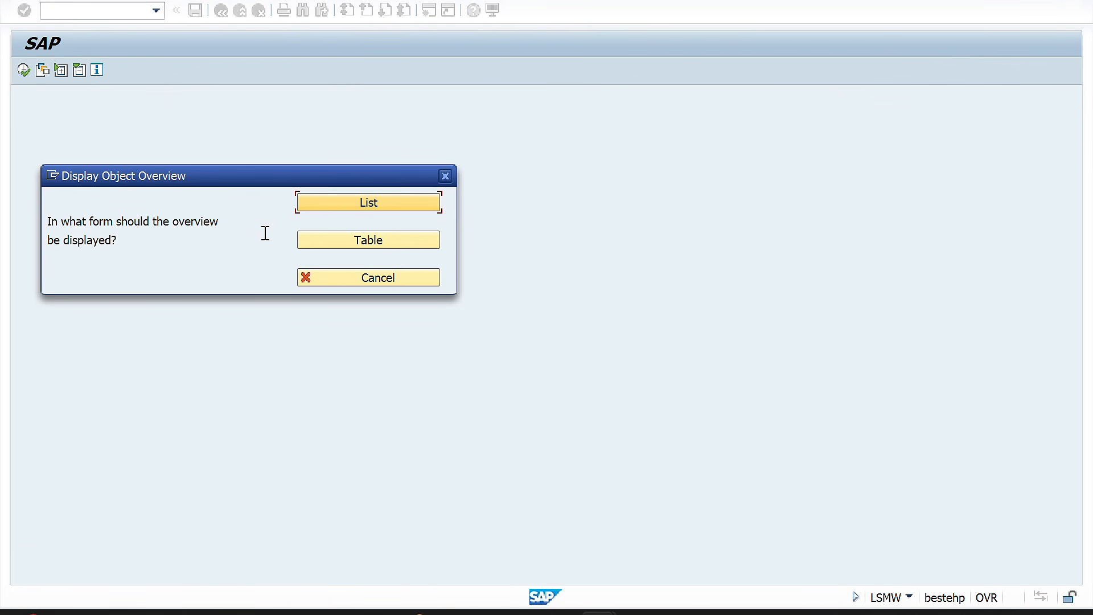
click(346, 239)
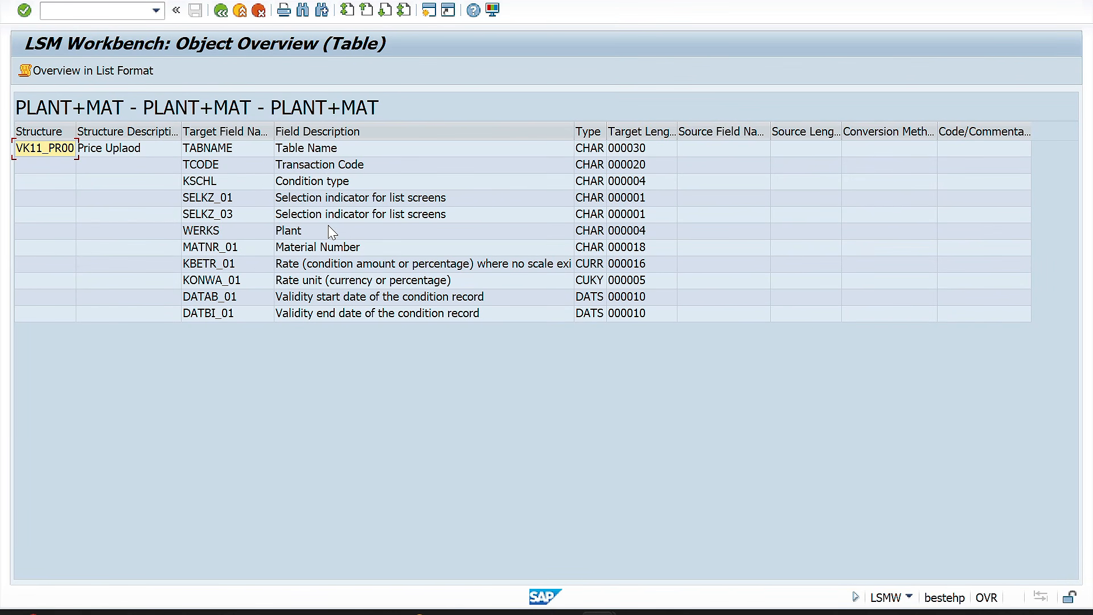
click(211, 184)
click(220, 150)
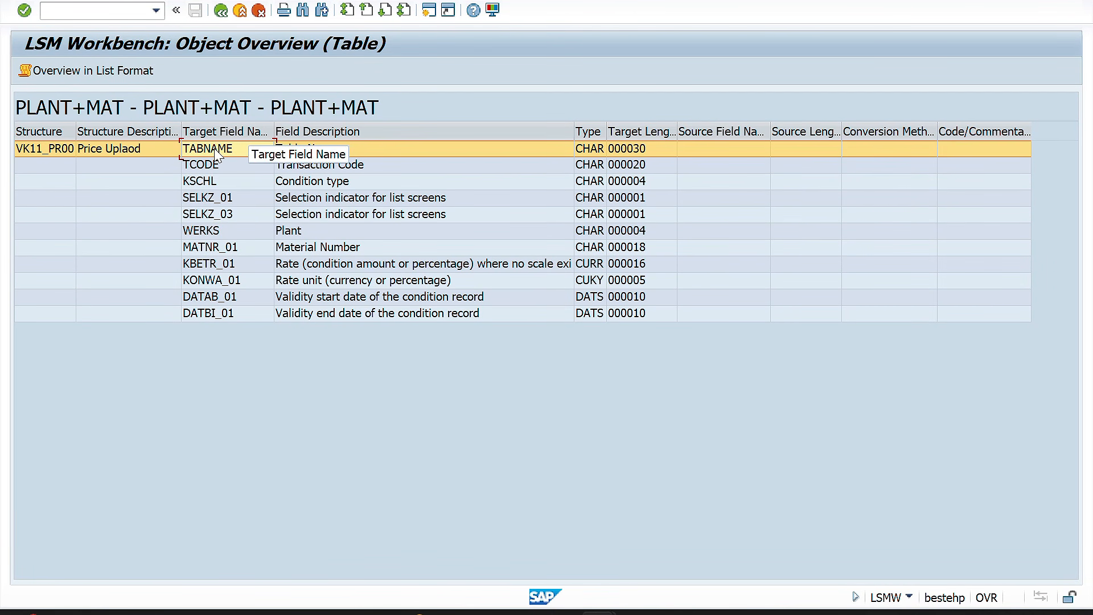
click(213, 170)
click(207, 188)
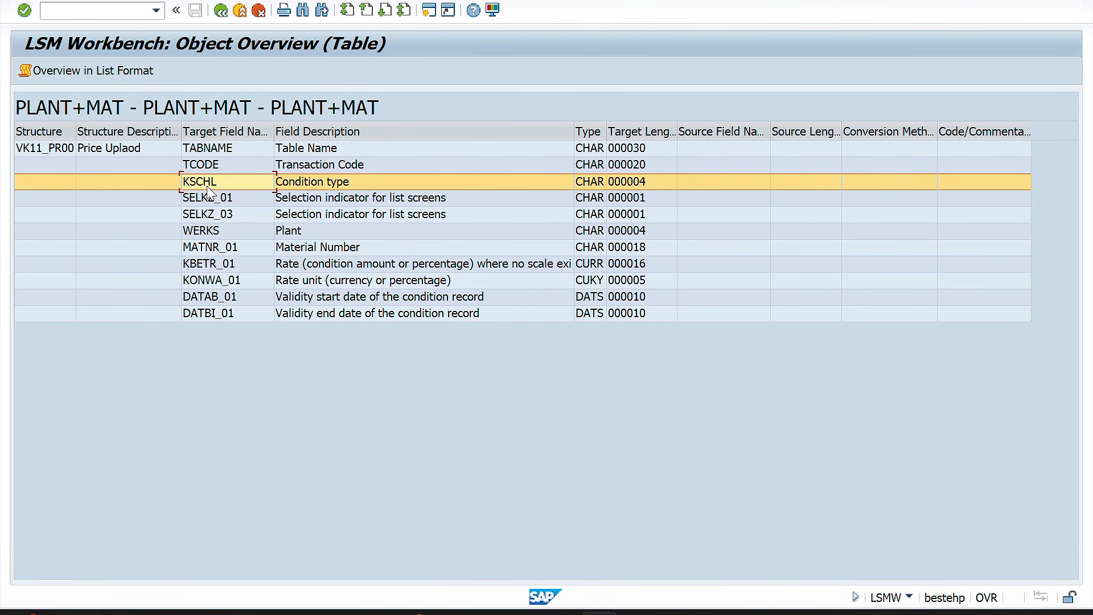
Copy the target field names KSCHL through DATBI_01 from the overview and paste them as field names in source structure VK11_PR00_1
click(217, 185)
drag(218, 189, 226, 316)
key(ctrl+c)
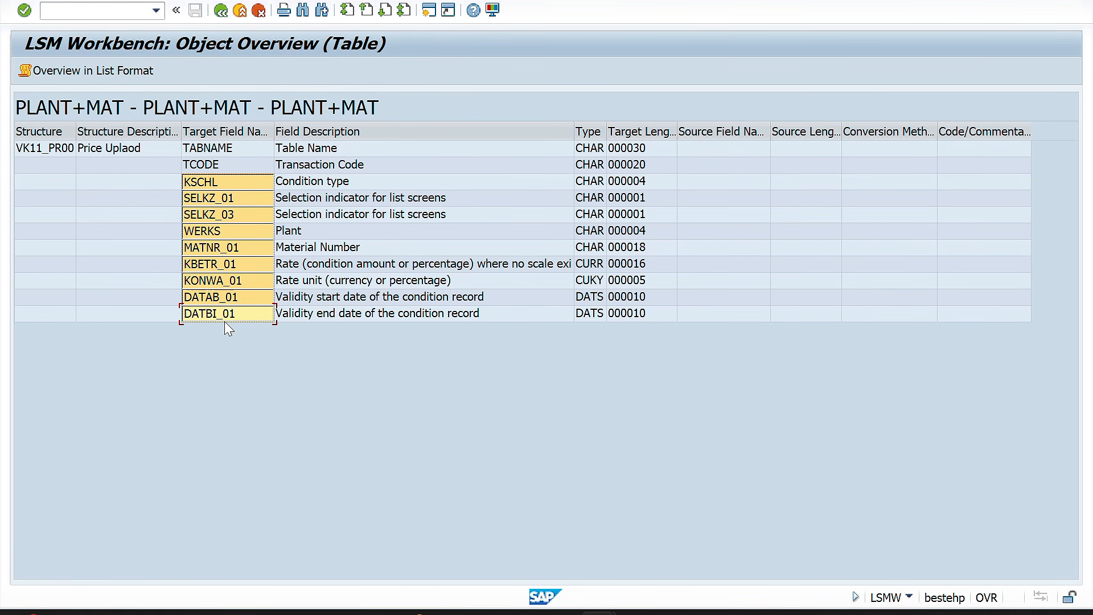
key(alt+Tab)
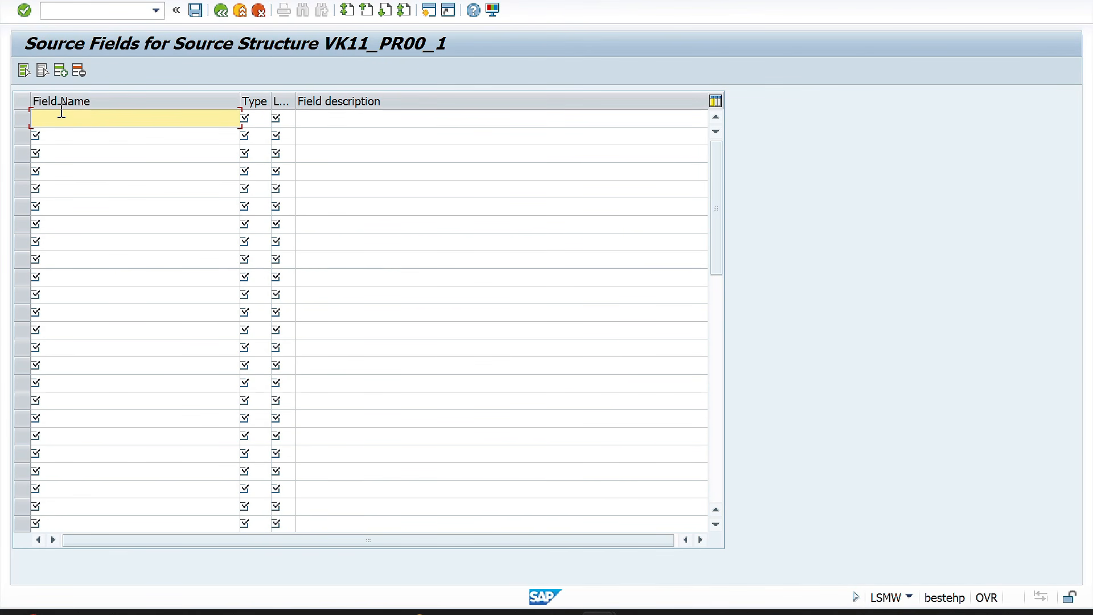
key(ctrl+v)
Set the type of all nine source fields from KSCHL to DATBI_01 to C
click(260, 119)
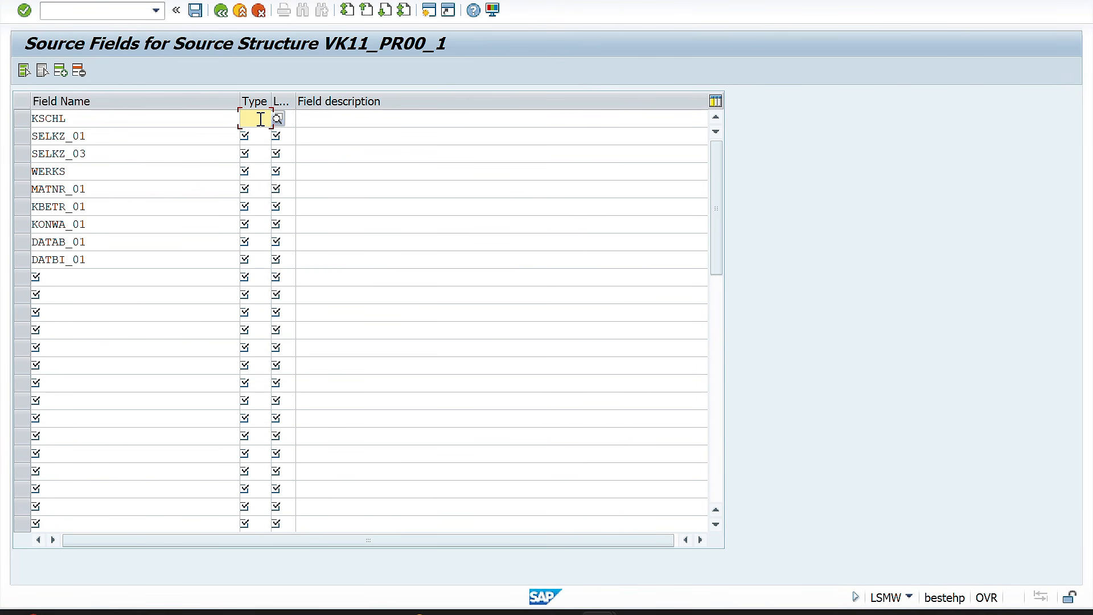
key(Down)
key(Return)
key(Down)
key(Down)
key(Return)
key(Down)
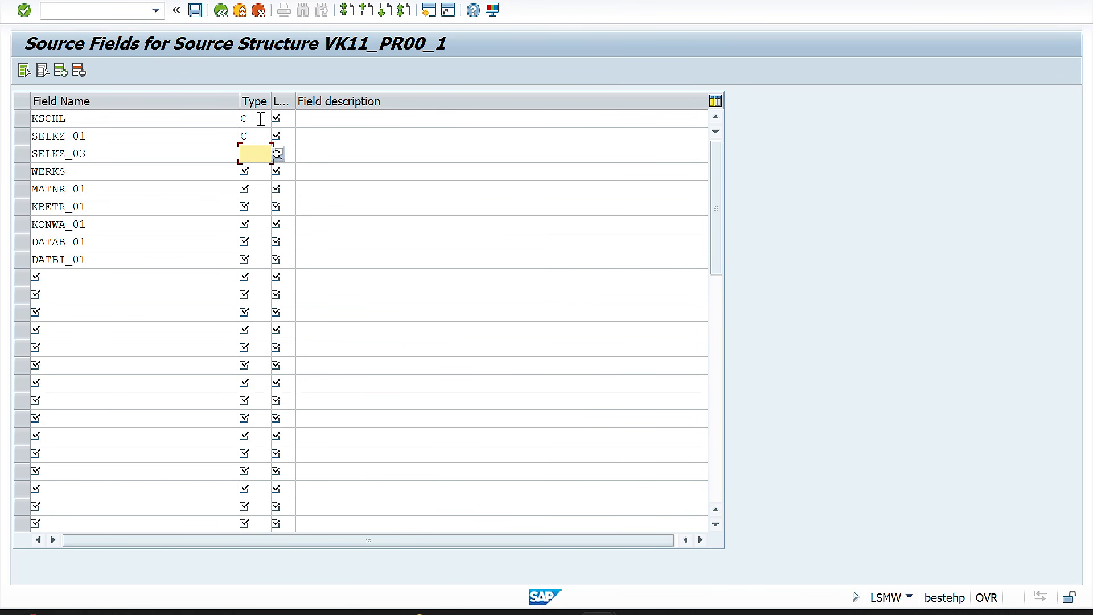
key(Down)
key(Return)
key(Down)
key(Down)
key(Return)
key(Down)
key(Down)
key(Return)
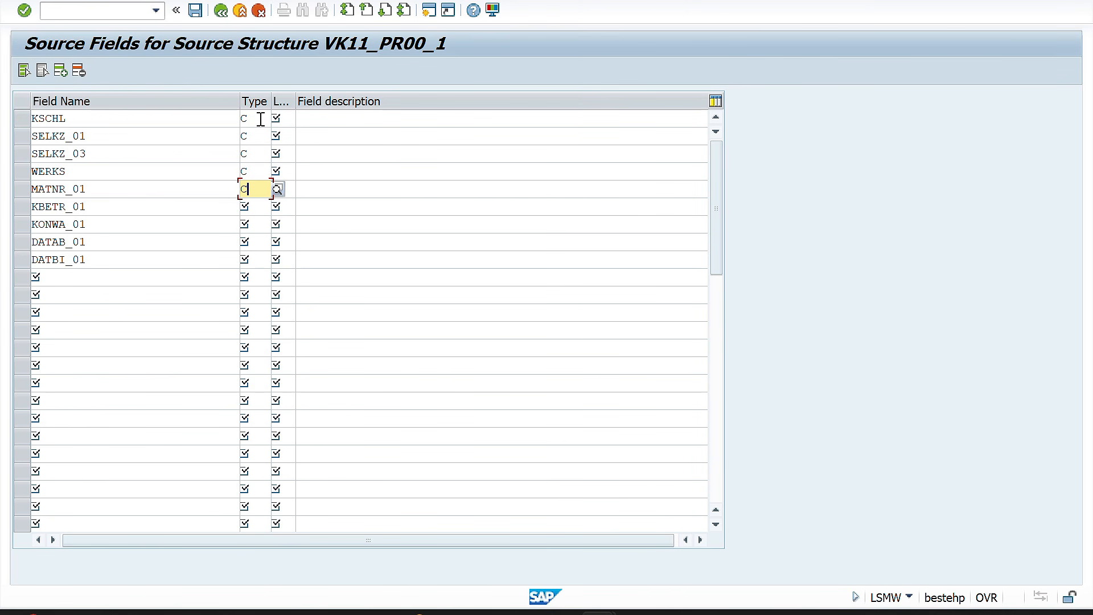
key(Down)
key(Down)
key(Return)
key(Down)
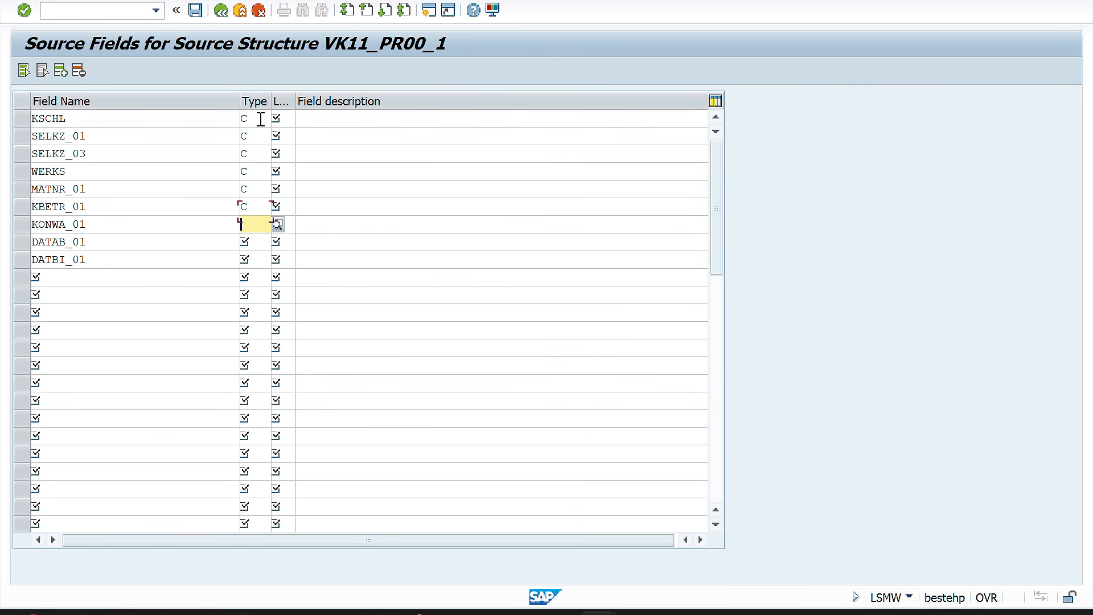
key(Down)
key(Return)
key(Down)
key(Down)
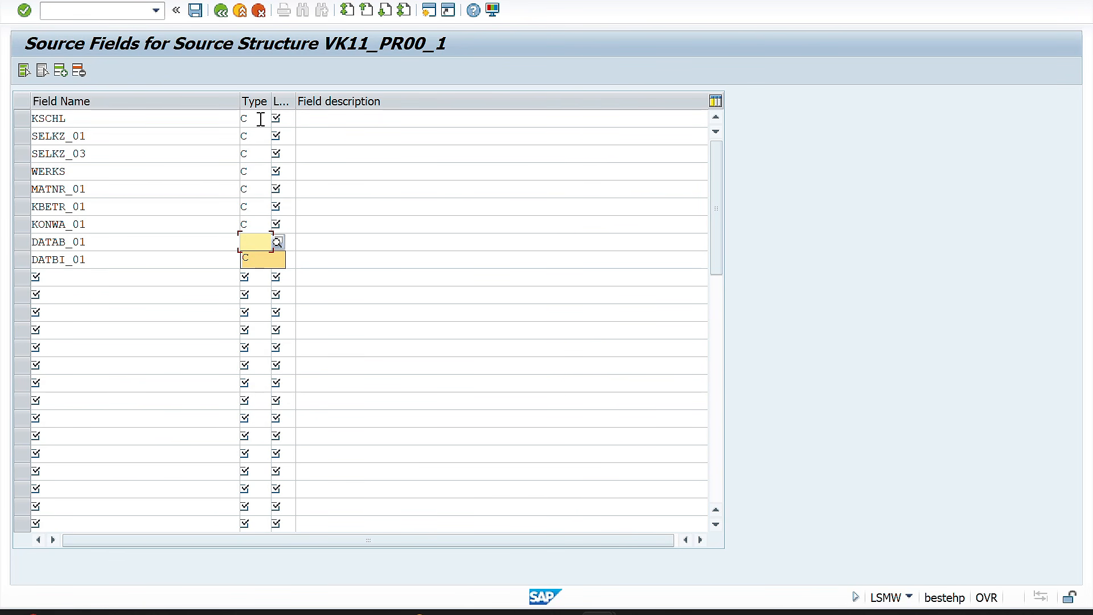
key(Return)
key(Down)
key(Down)
key(Return)
Look up the target length of KSCHL in the object overview and set its source field length to 4
click(286, 115)
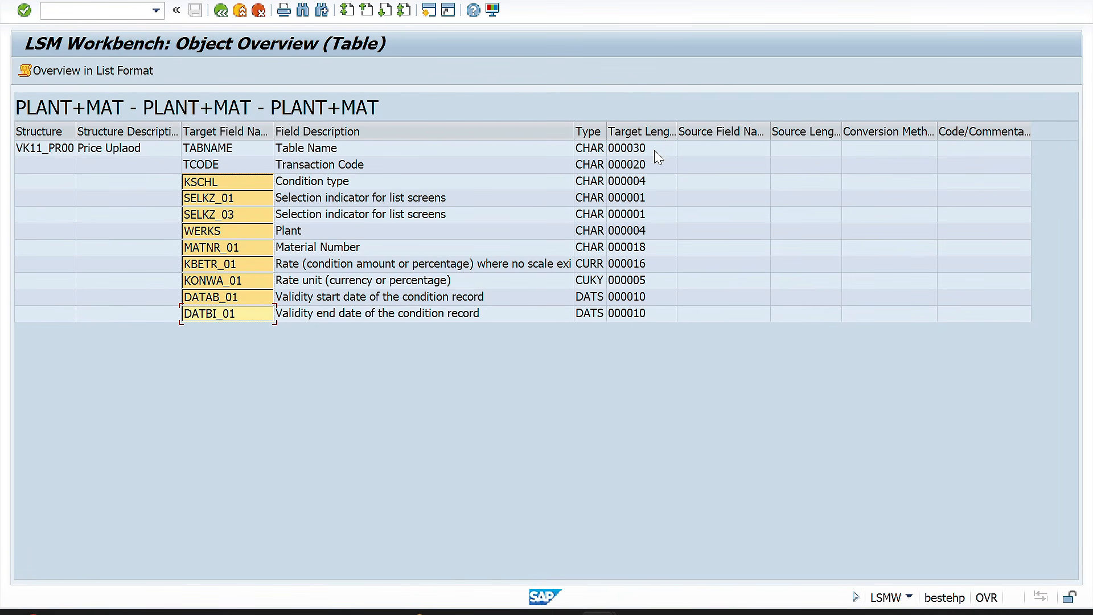
click(640, 131)
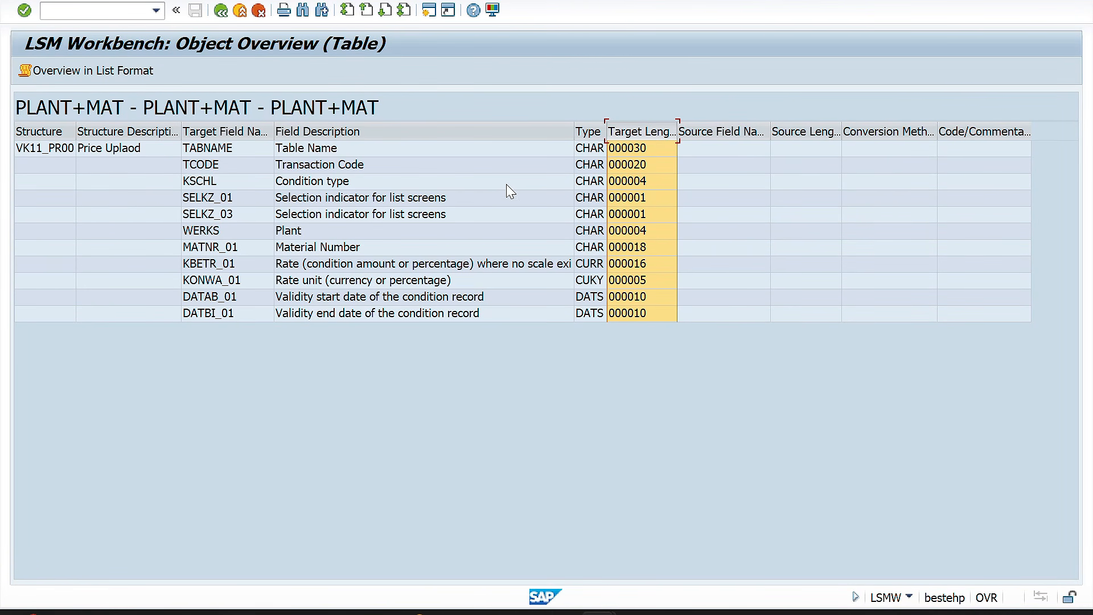
click(655, 183)
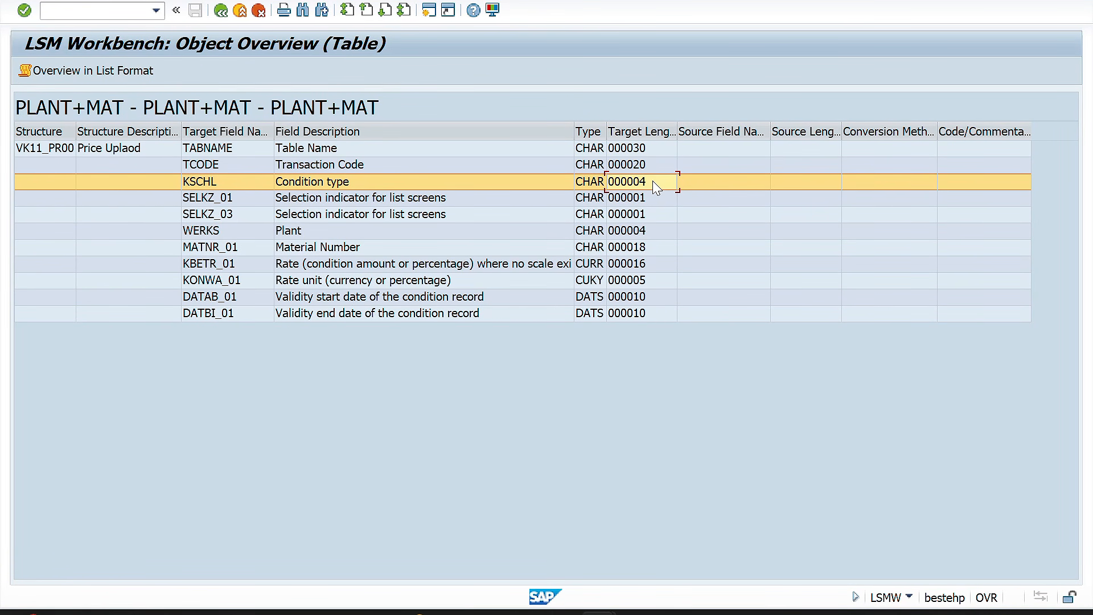
key(alt+Tab)
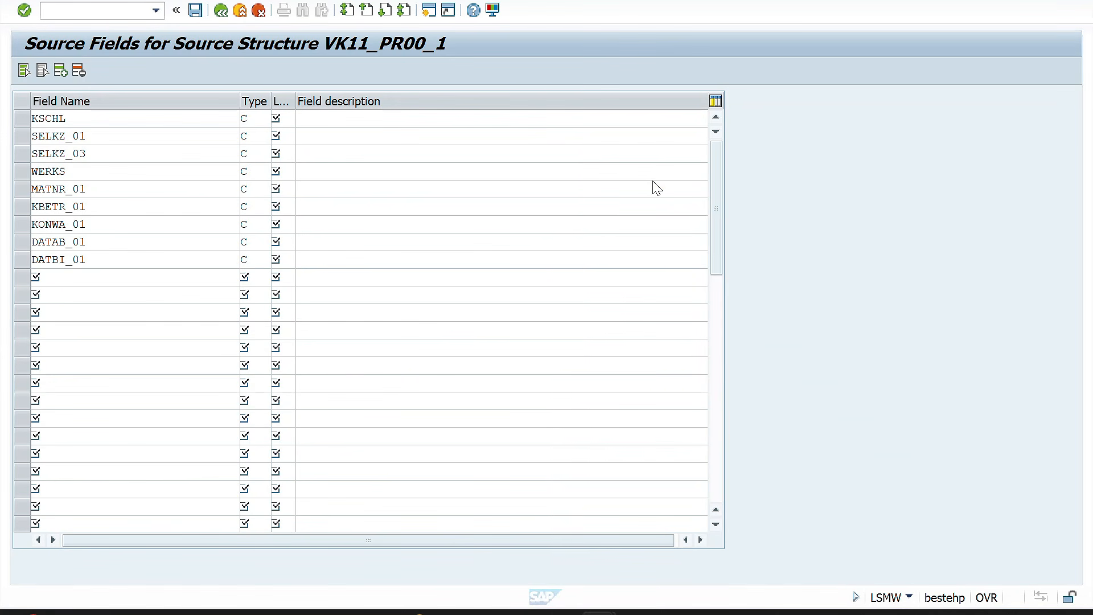
text(4)
key(Down)
Check the target length of SELKZ_01 in the object overview and set its source field length to 1
key(alt+Tab)
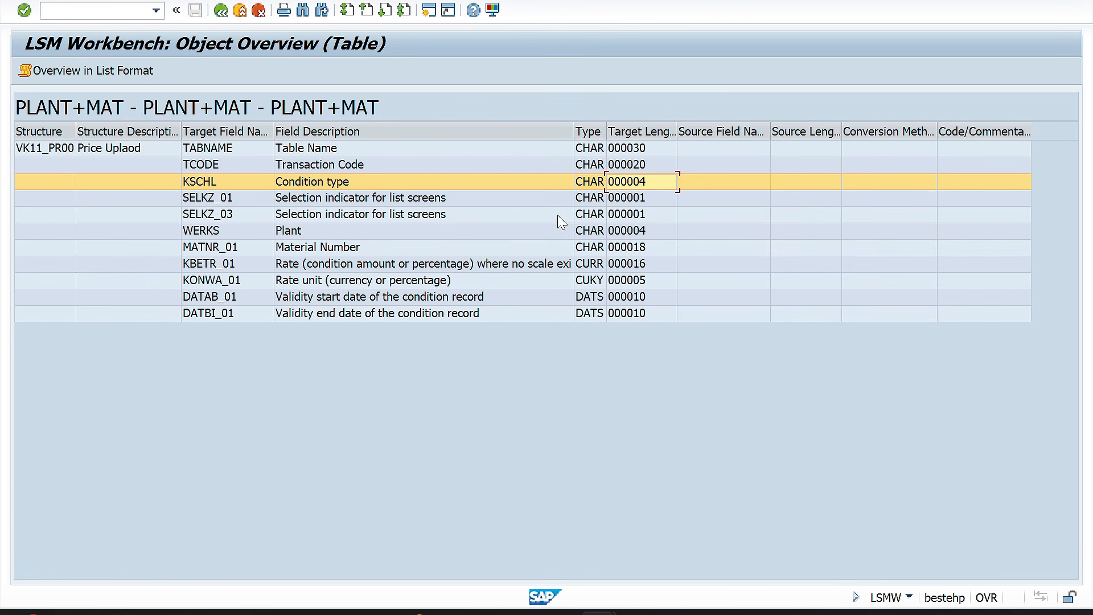
click(627, 204)
key(alt+Tab)
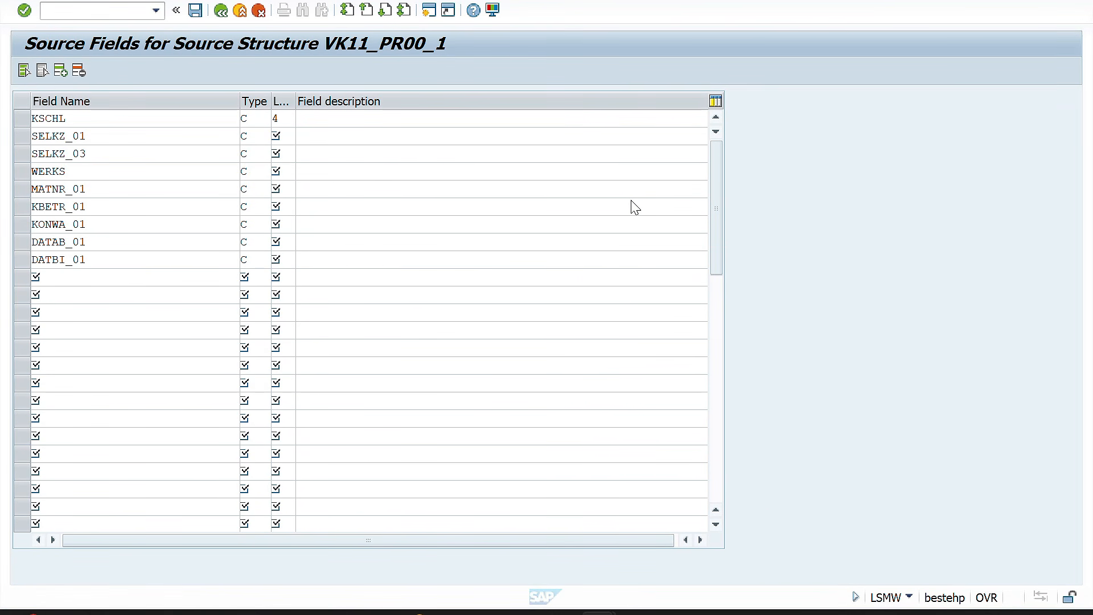
text(1)
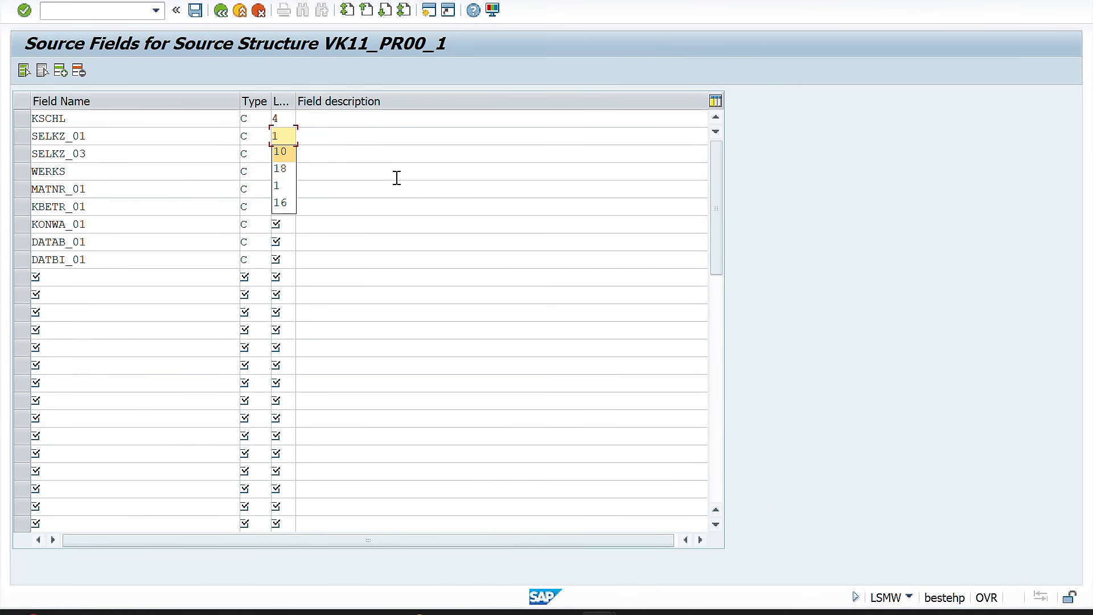
text(0)
key(Tab)
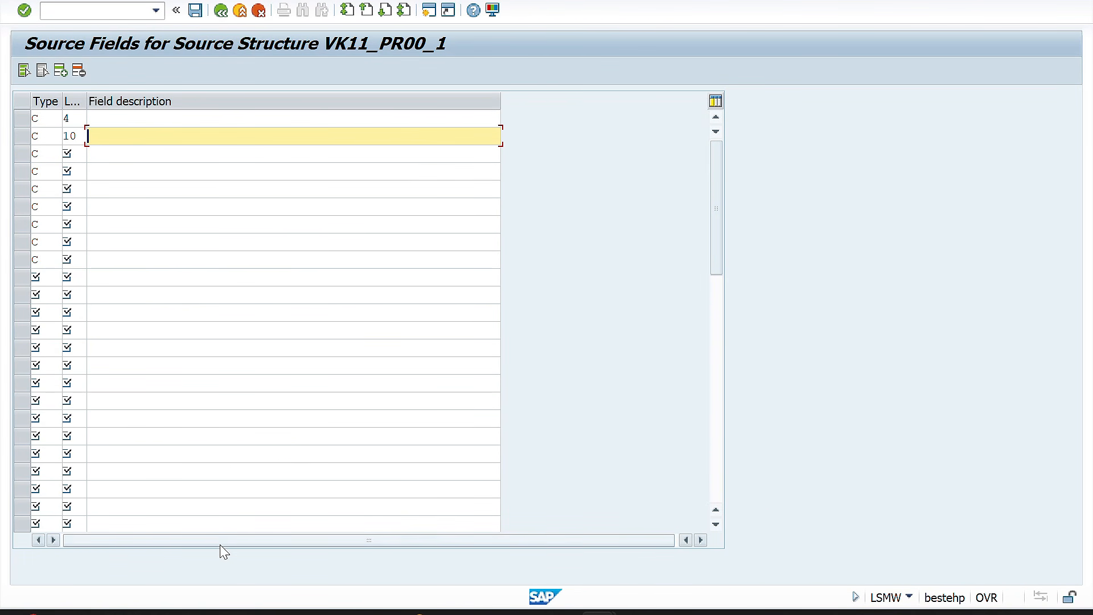
drag(251, 540, 203, 546)
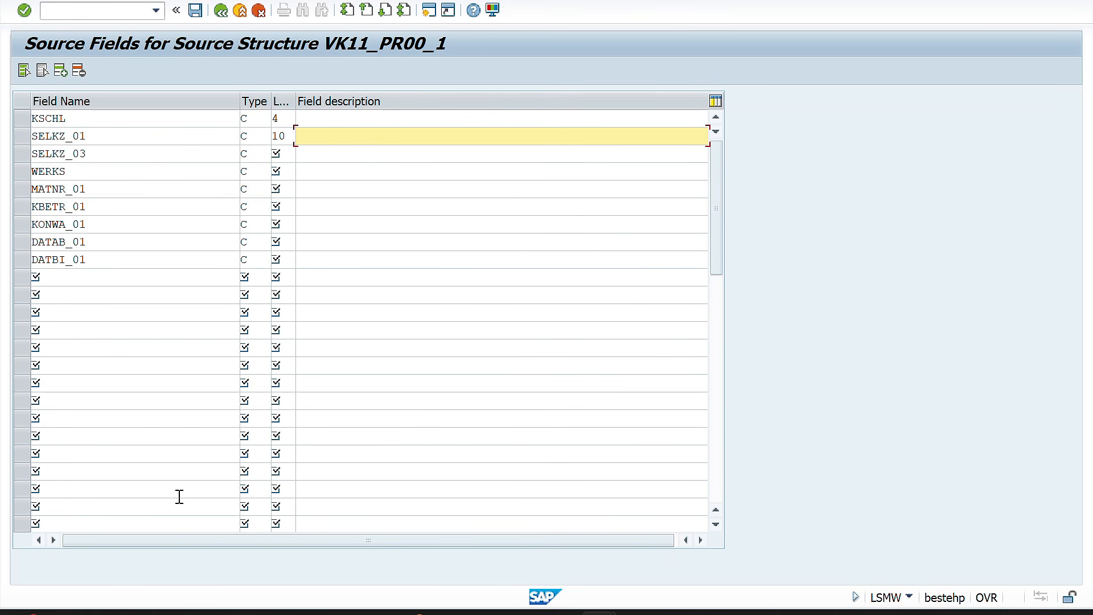
click(284, 142)
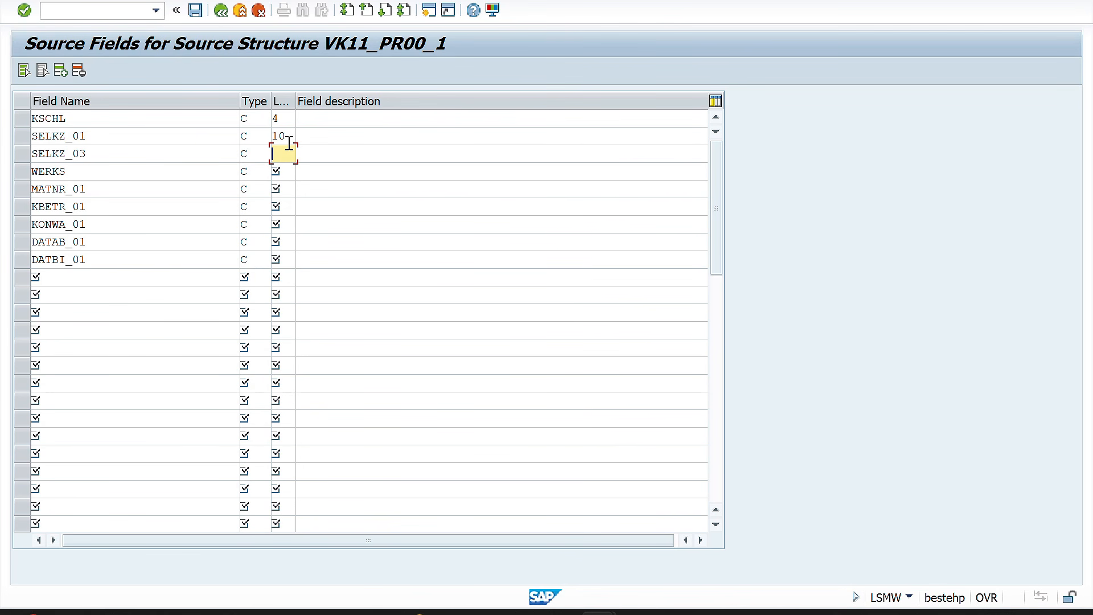
key(BackSpace)
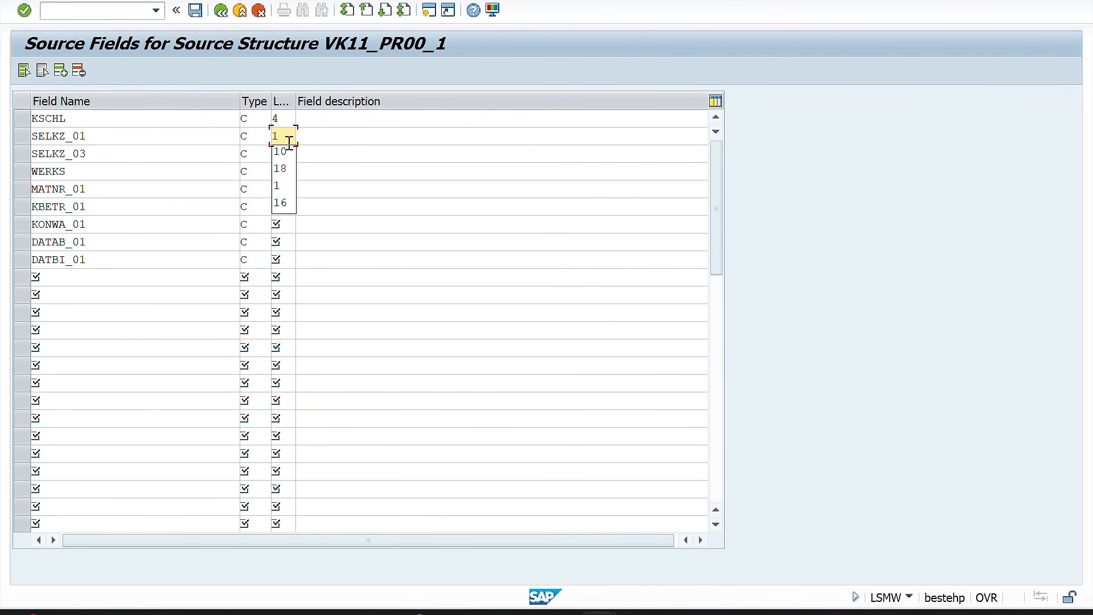
click(282, 188)
Set the length of source field SELKZ_03 to 1 and of WERKS to 4
click(285, 154)
text(1)
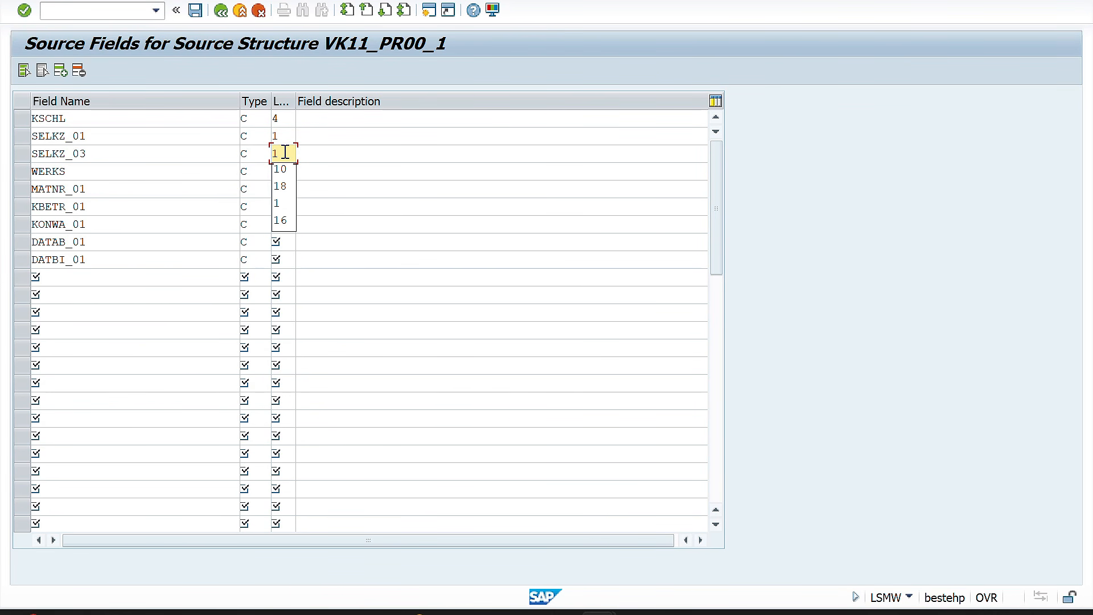
click(282, 205)
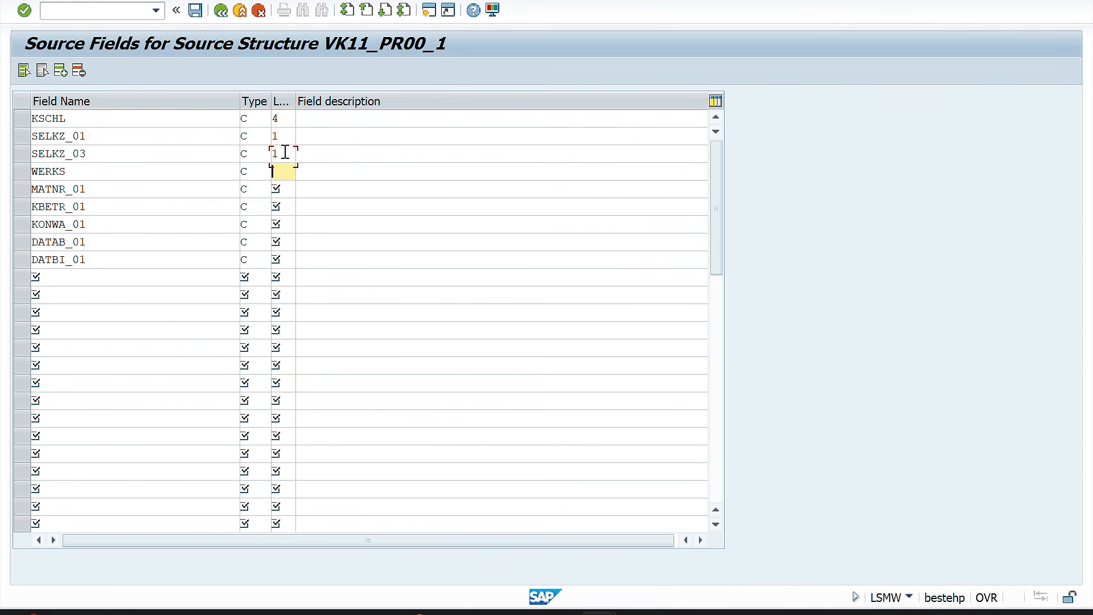
text(4)
Check the remaining lengths in the object overview and set source field MATNR_01 to length 18 and KBETR_01 to 16
click(290, 188)
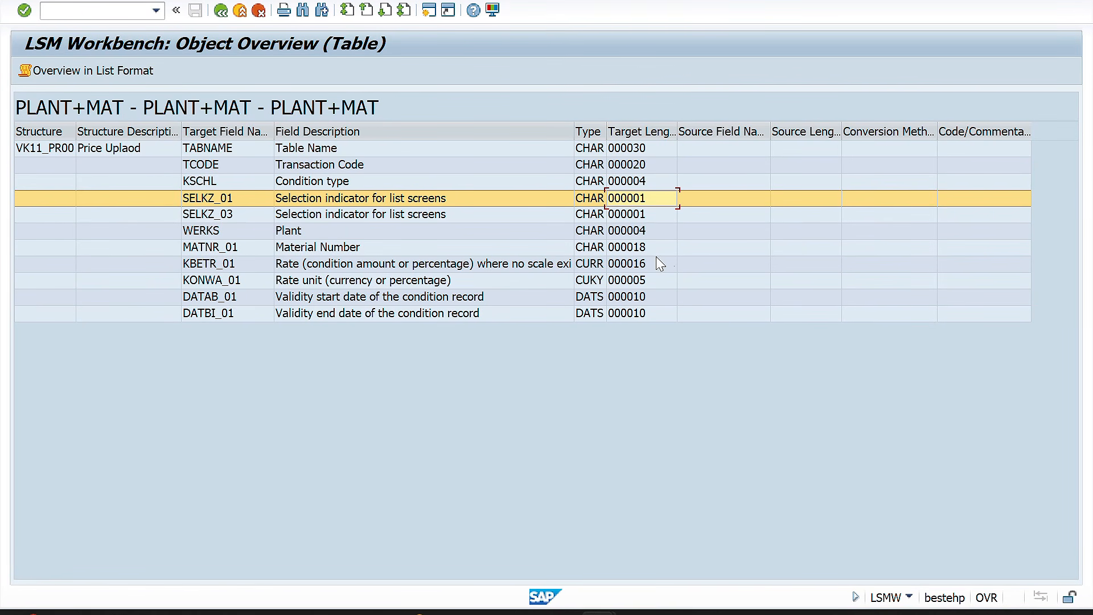
click(632, 253)
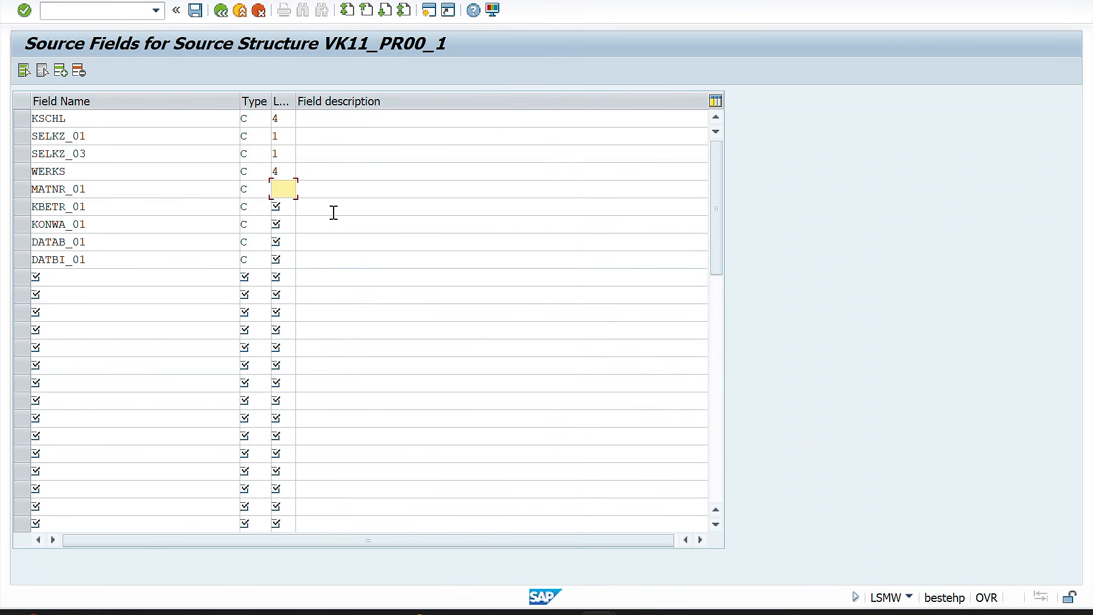
text(18)
click(369, 264)
click(283, 206)
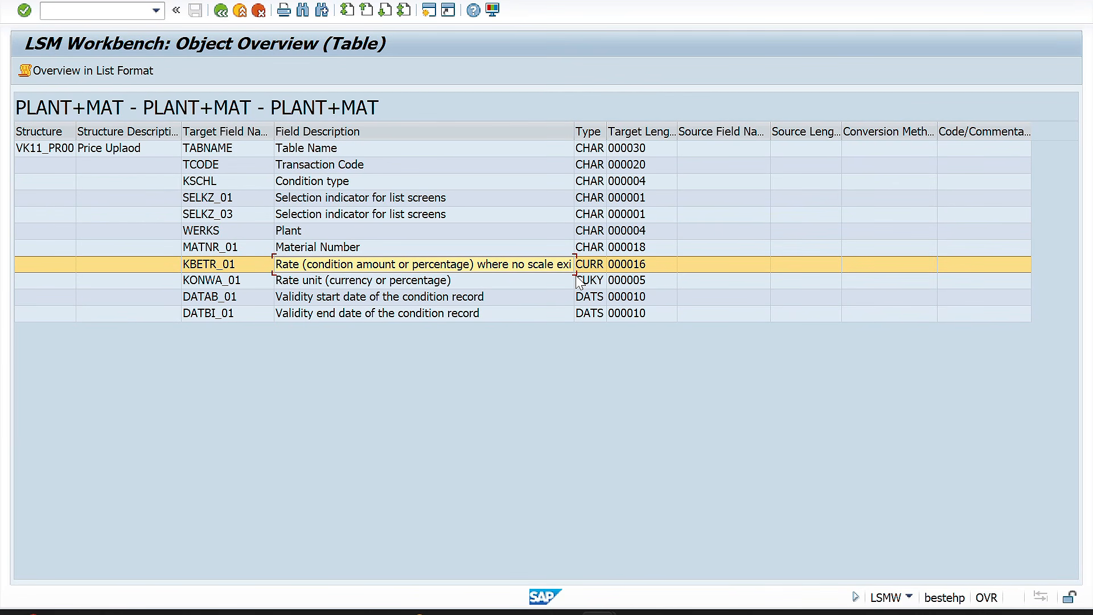
click(638, 285)
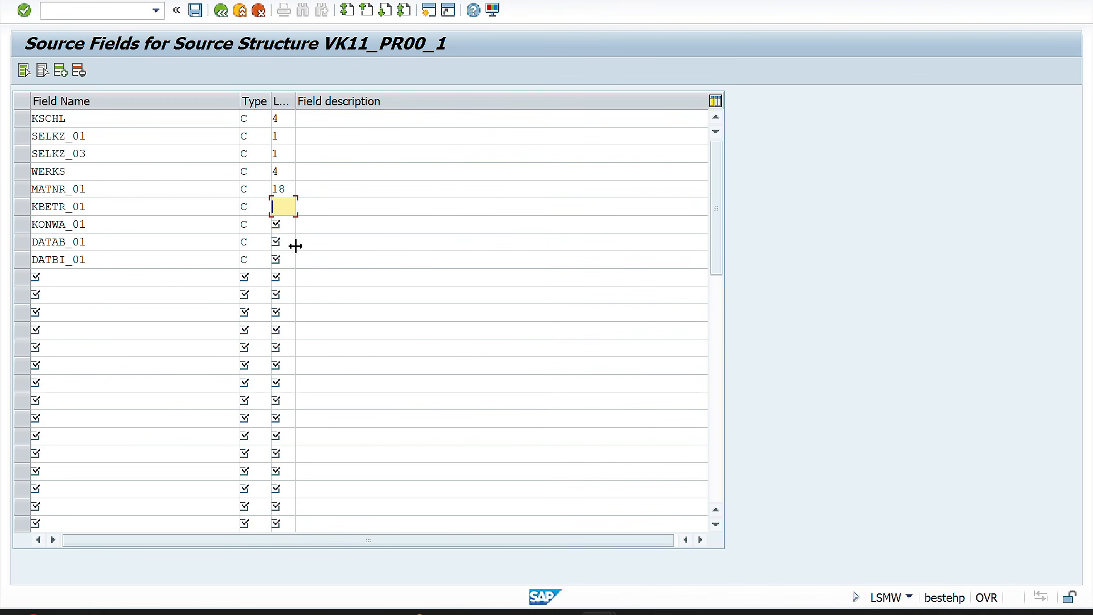
Set the length of source field KONWA_01 to 5 and of DATAB_01 and DATBI_01 to 10
click(283, 219)
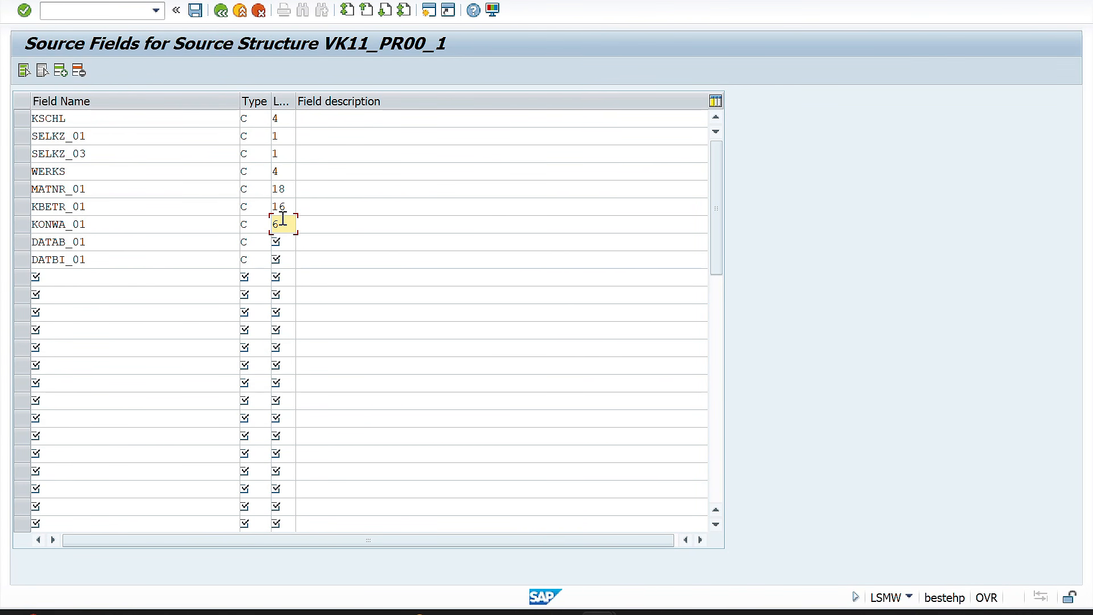
text(5)
click(290, 245)
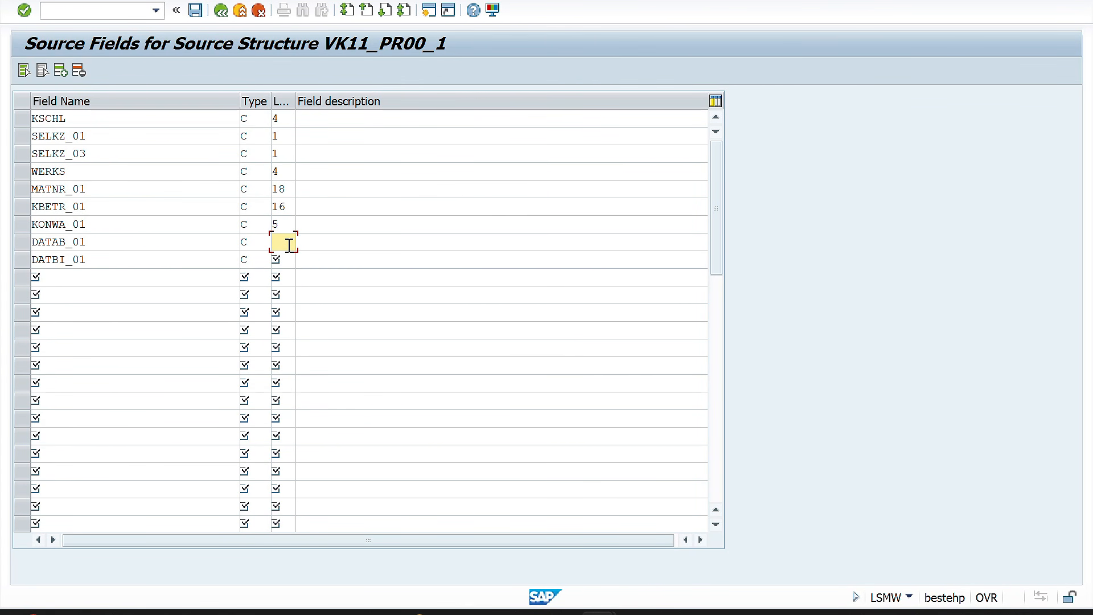
text(10)
click(287, 259)
text(10)
key(Return)
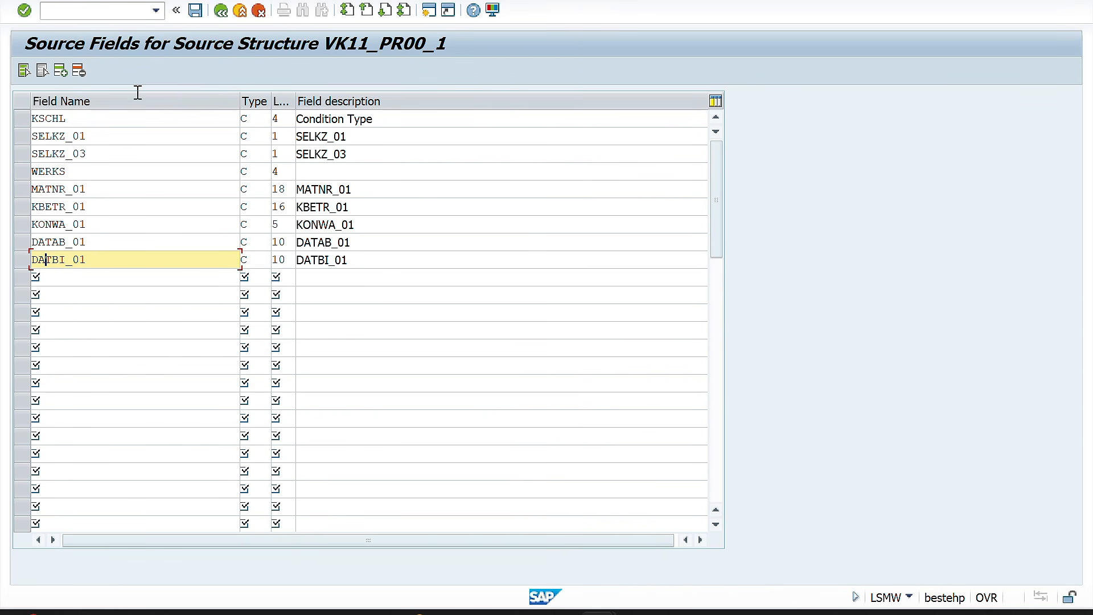
Copy the field name WERKS into the empty field description of that source field
click(313, 176)
drag(85, 171, 19, 182)
key(ctrl+c)
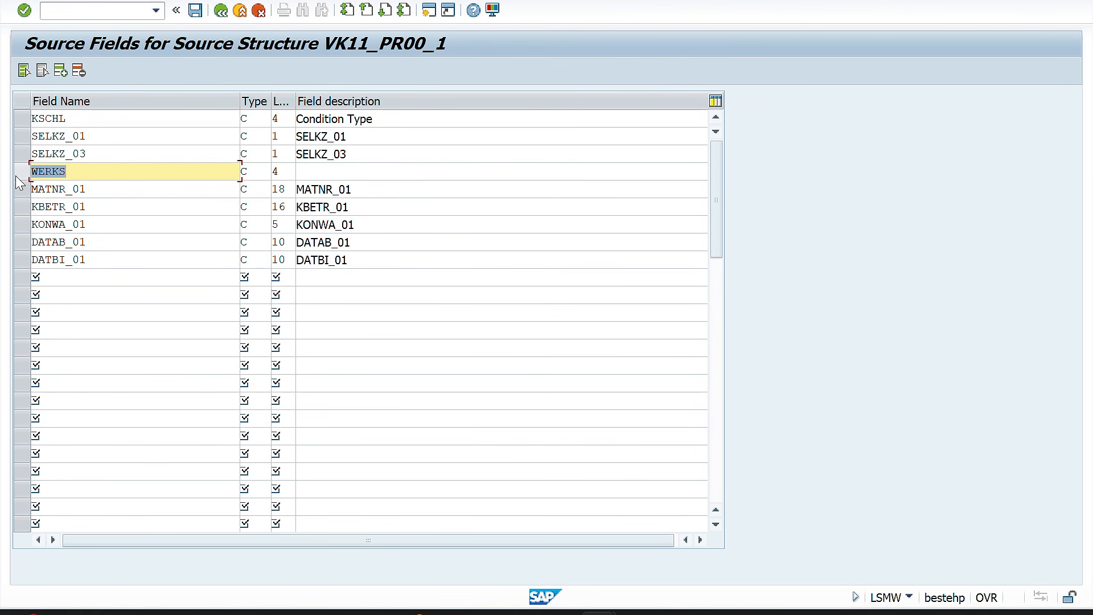
click(315, 175)
key(ctrl+v)
key(shift+Tab)
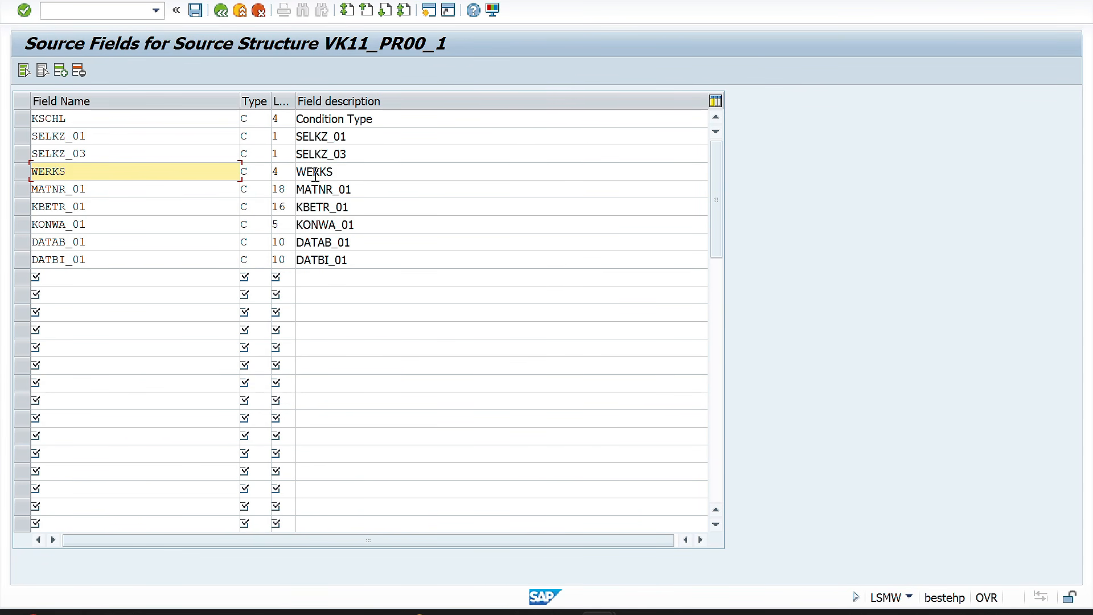
Save the source fields of structure VK11_PR00_1 and return to the source fields tree
click(198, 8)
click(198, 8)
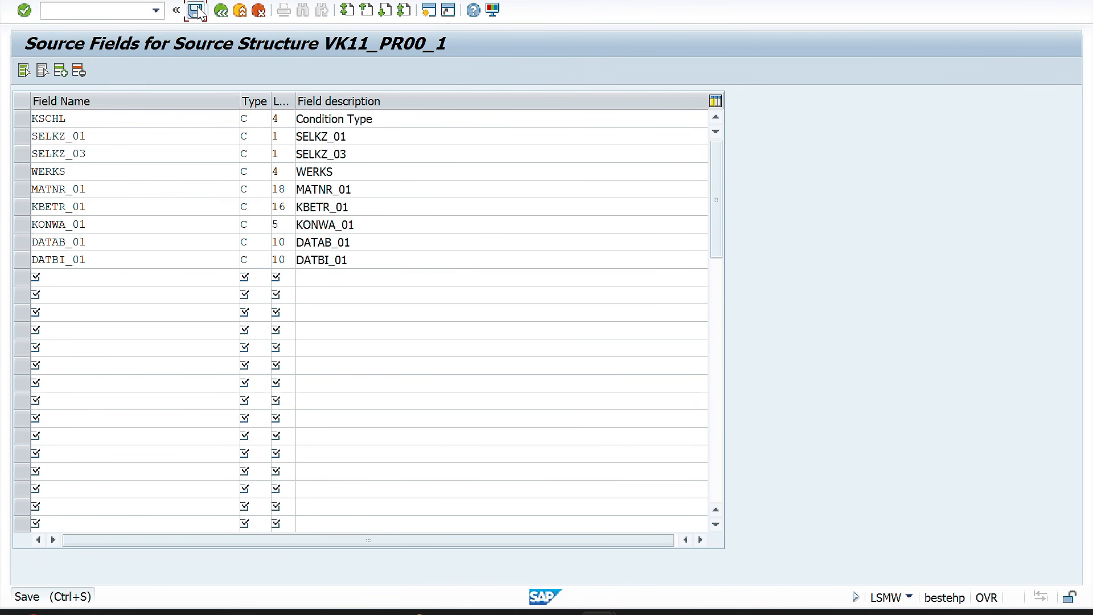
click(221, 11)
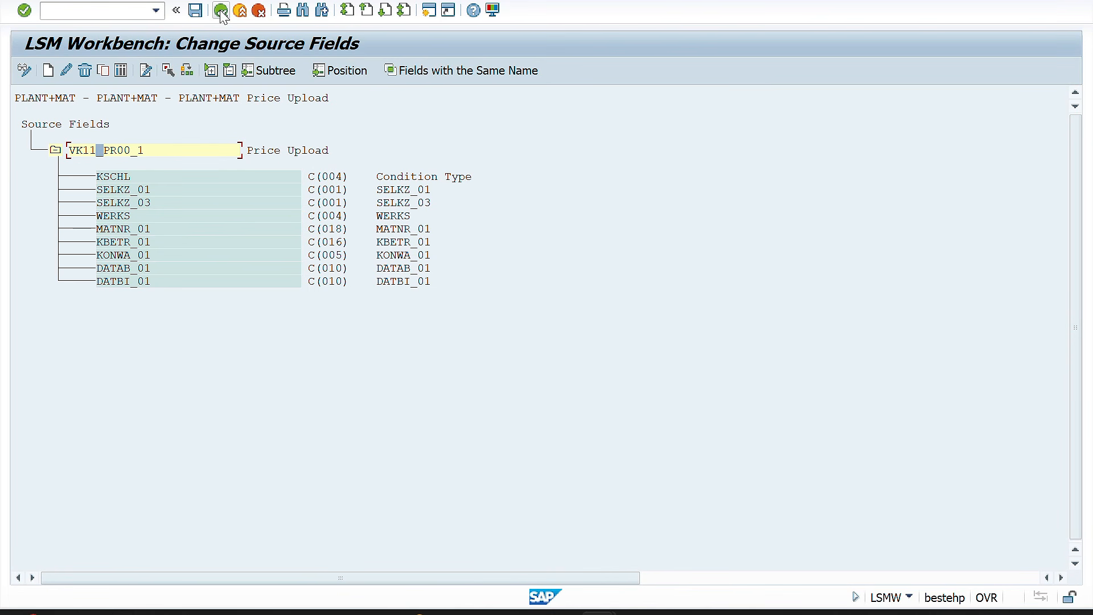
Save the source fields, and save the structure relation between target structure VK11_PR00 and source structure VK11_PR00_1
click(195, 12)
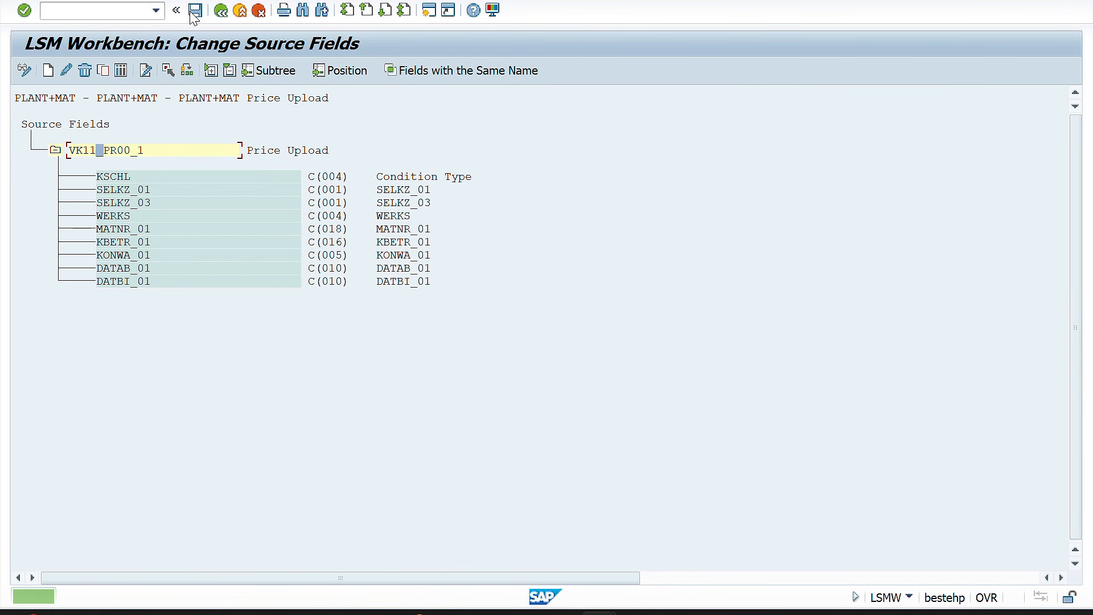
click(221, 12)
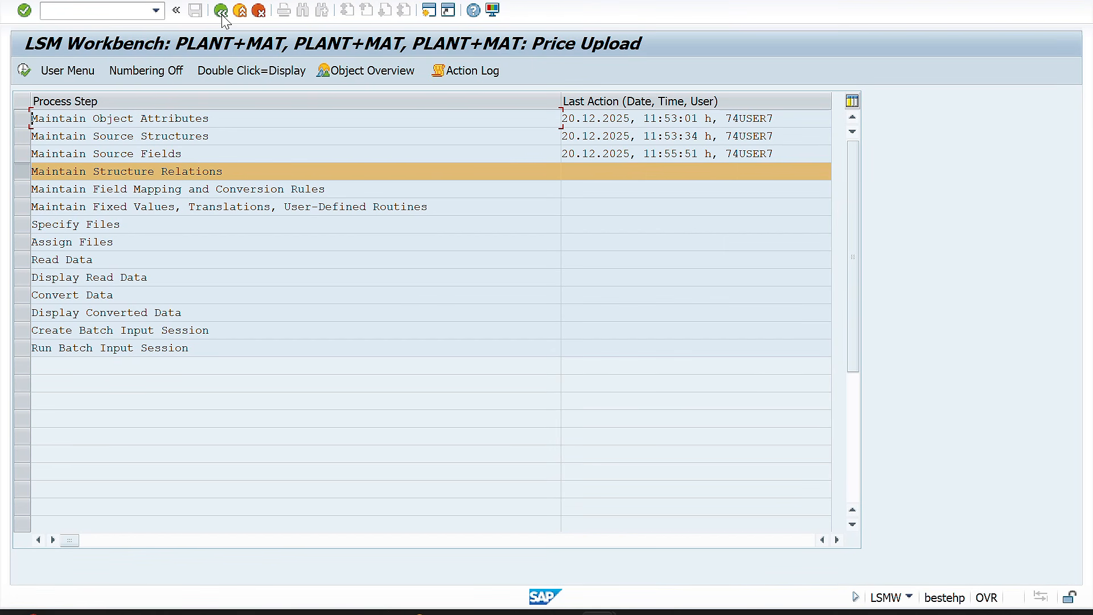
click(24, 71)
click(24, 71)
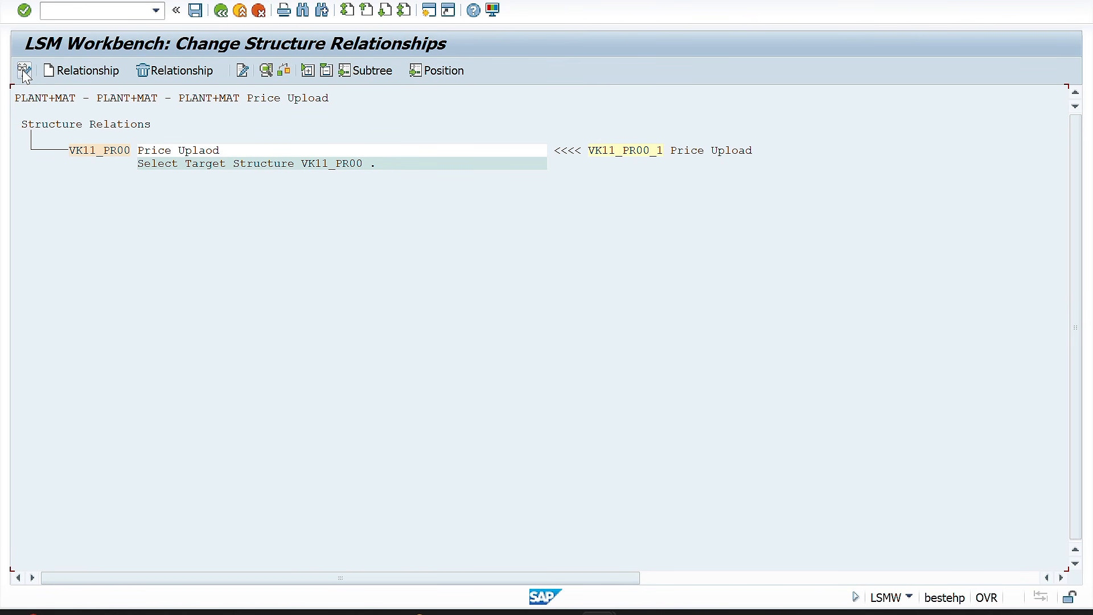
click(195, 10)
click(222, 11)
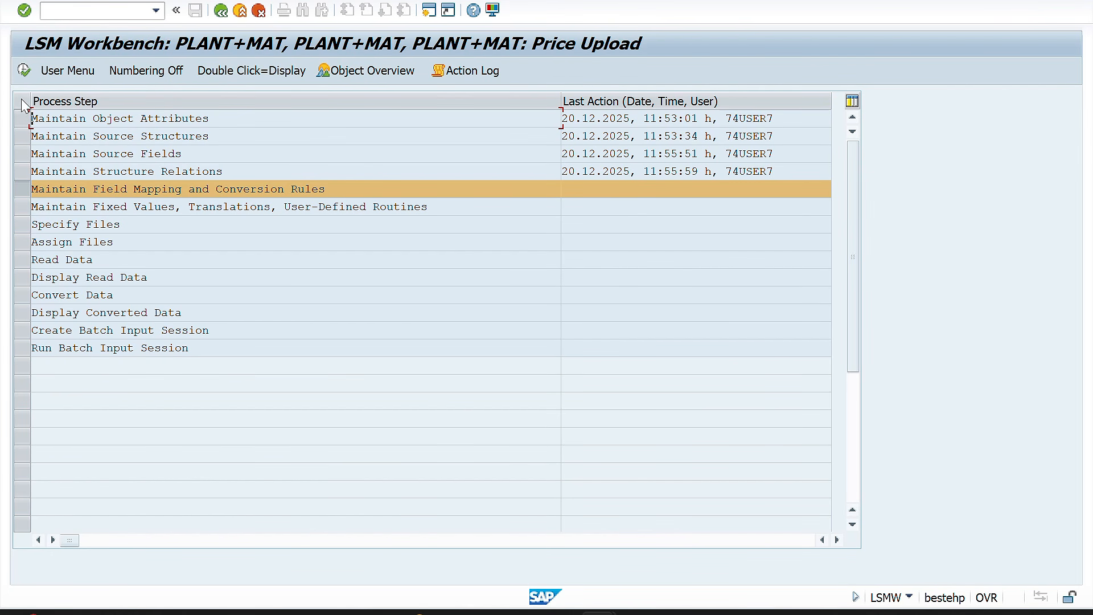
Start auto-field mapping for the conversion rules, keeping same-name matching, the Transfer (MOVE) rule and confirmation of each proposal
click(24, 71)
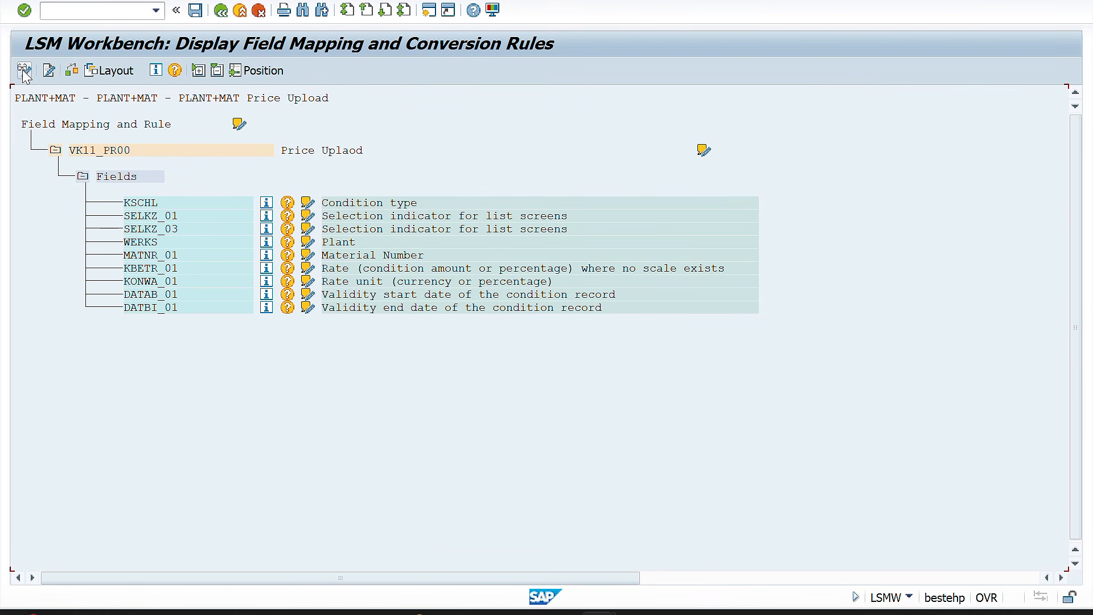
click(25, 72)
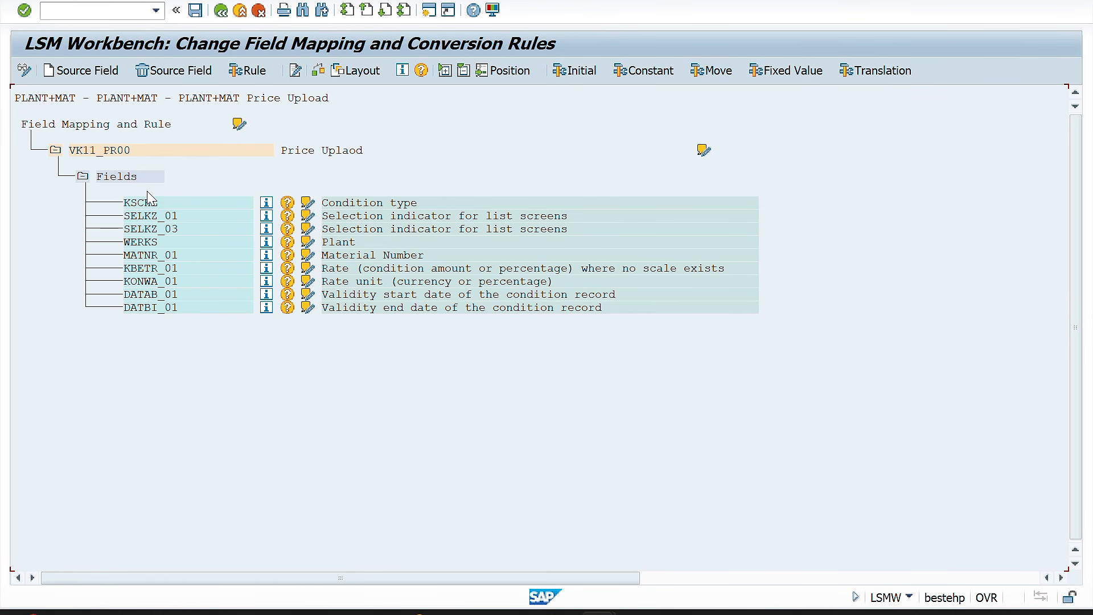
click(210, 2)
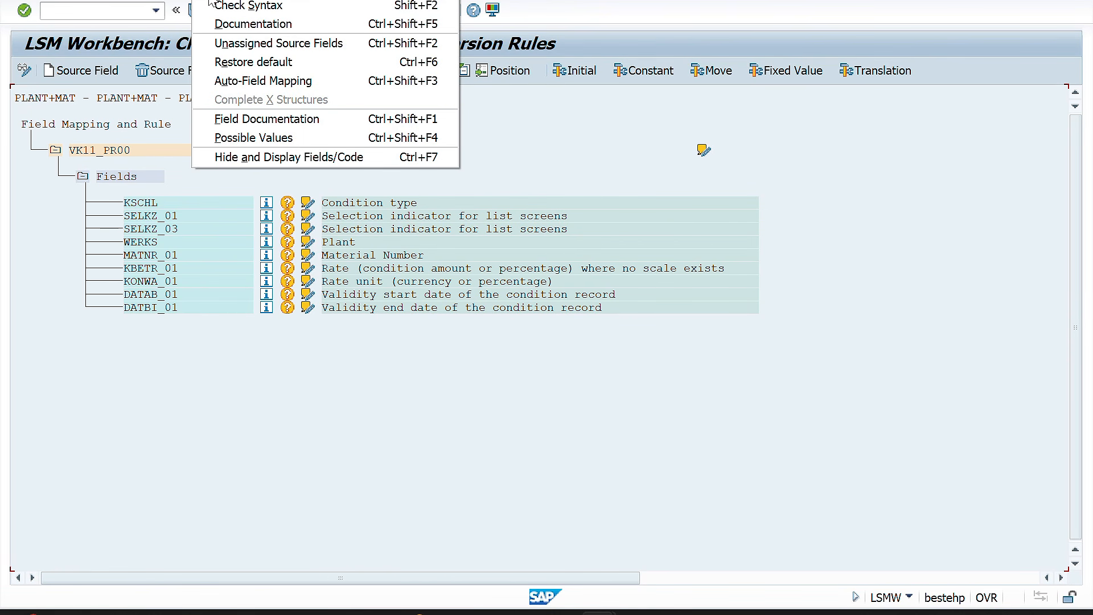
click(247, 83)
drag(207, 151, 624, 111)
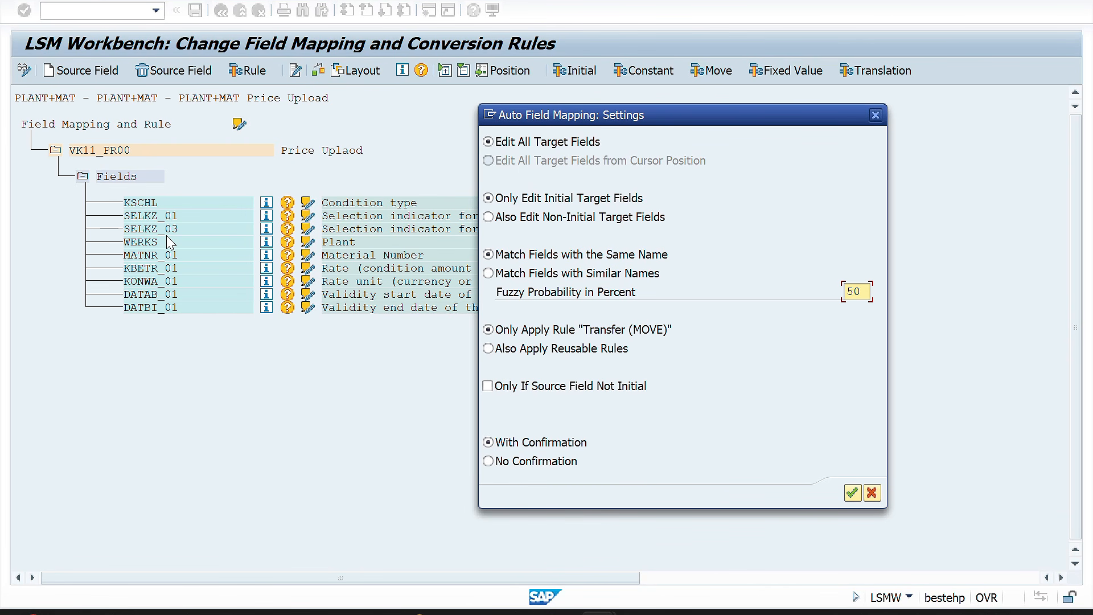
click(852, 494)
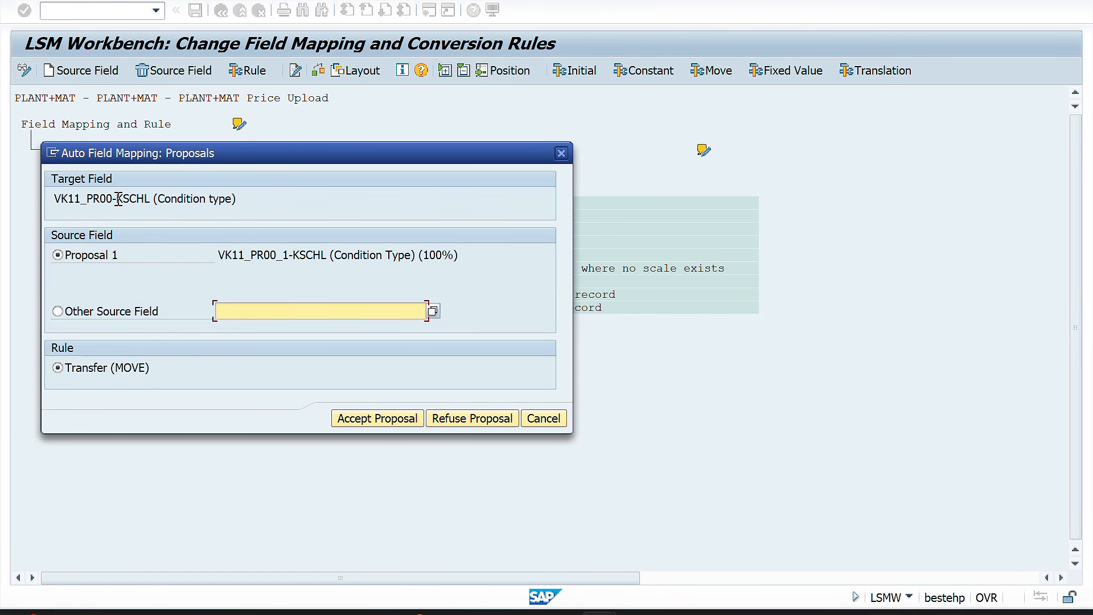
Accept the same-name source field proposals for all target fields of VK11_PR00, from KSCHL through DATBI_01
drag(118, 198, 155, 200)
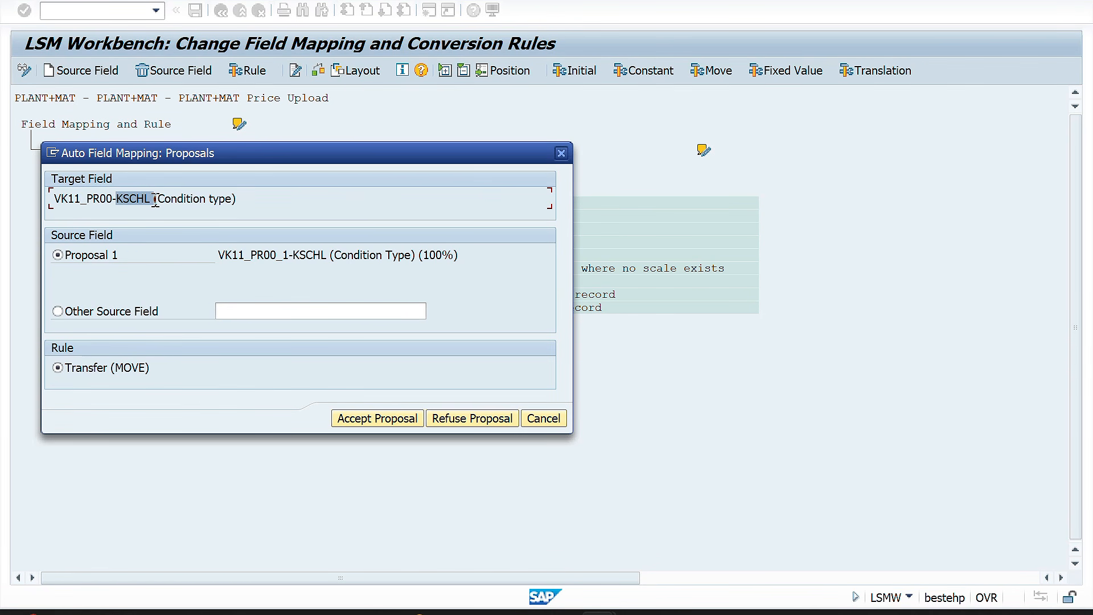
drag(292, 256, 330, 256)
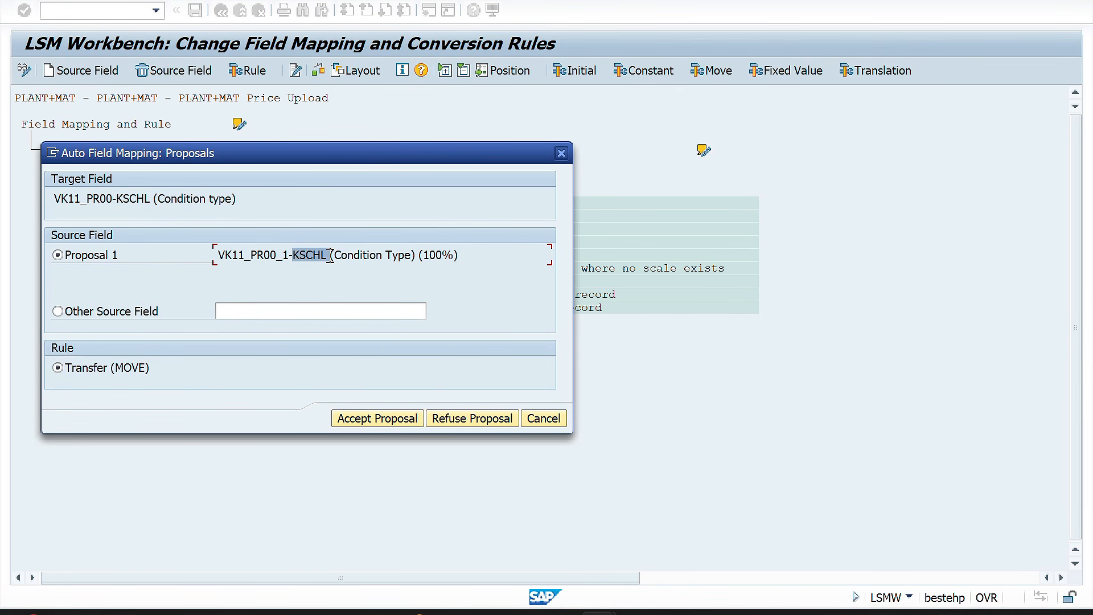
click(371, 420)
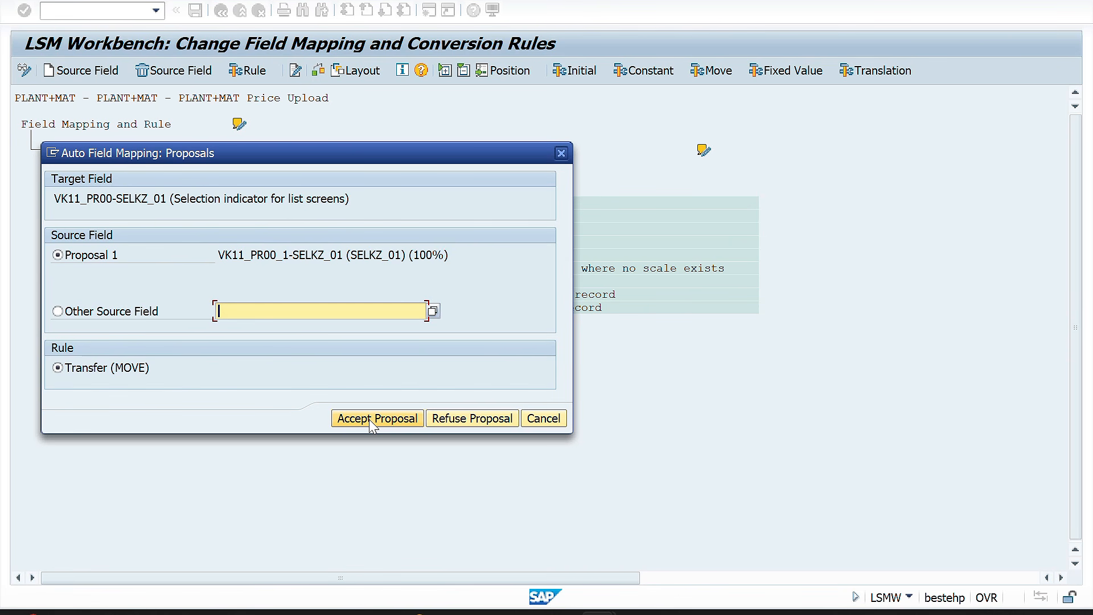
click(372, 420)
click(371, 420)
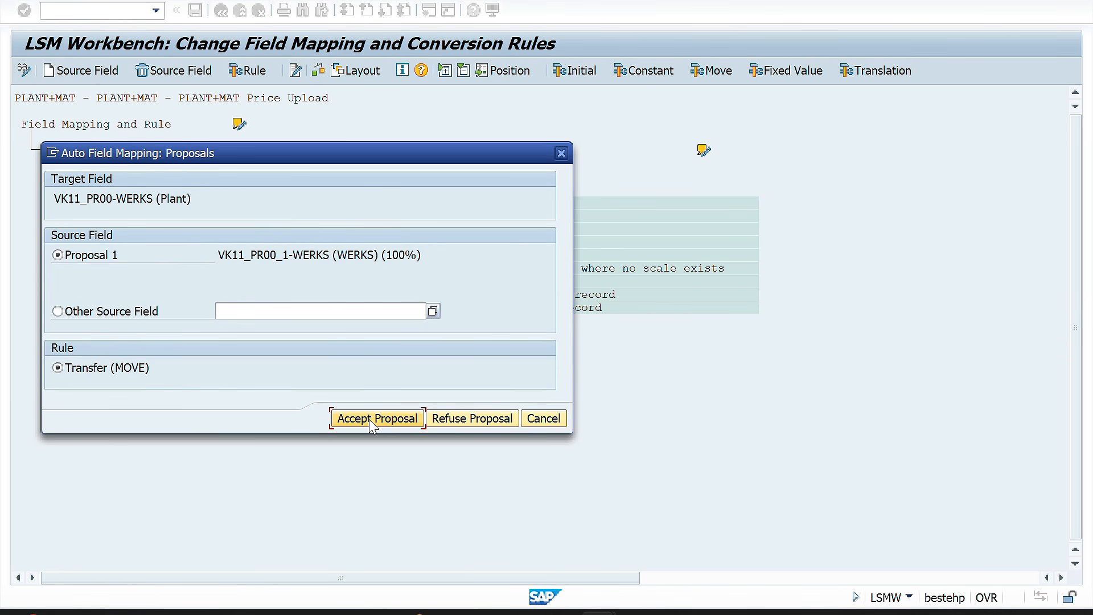
click(371, 420)
click(371, 421)
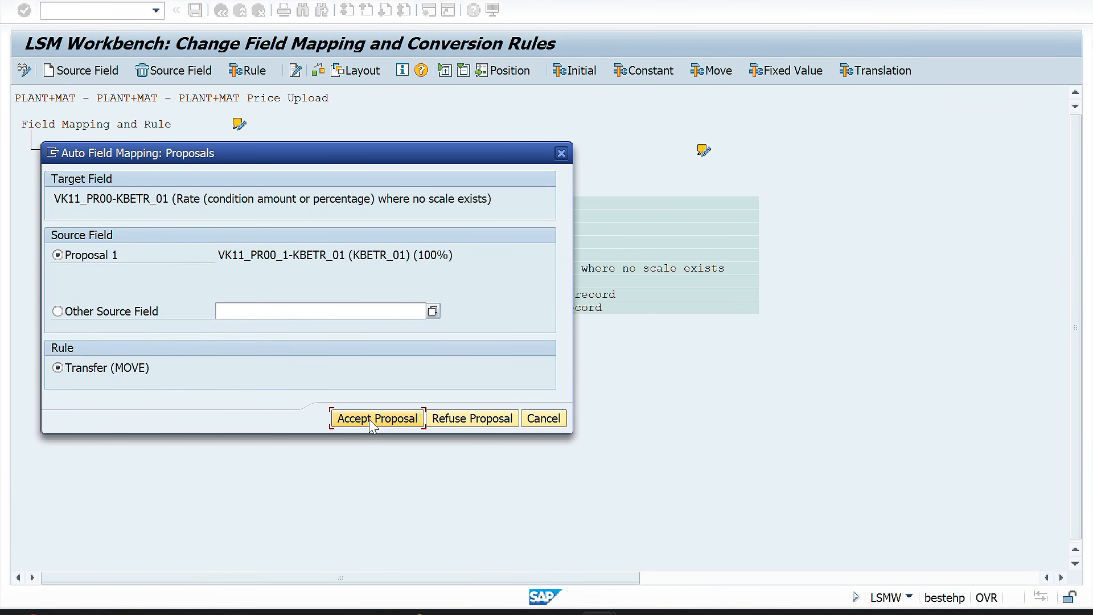
click(371, 420)
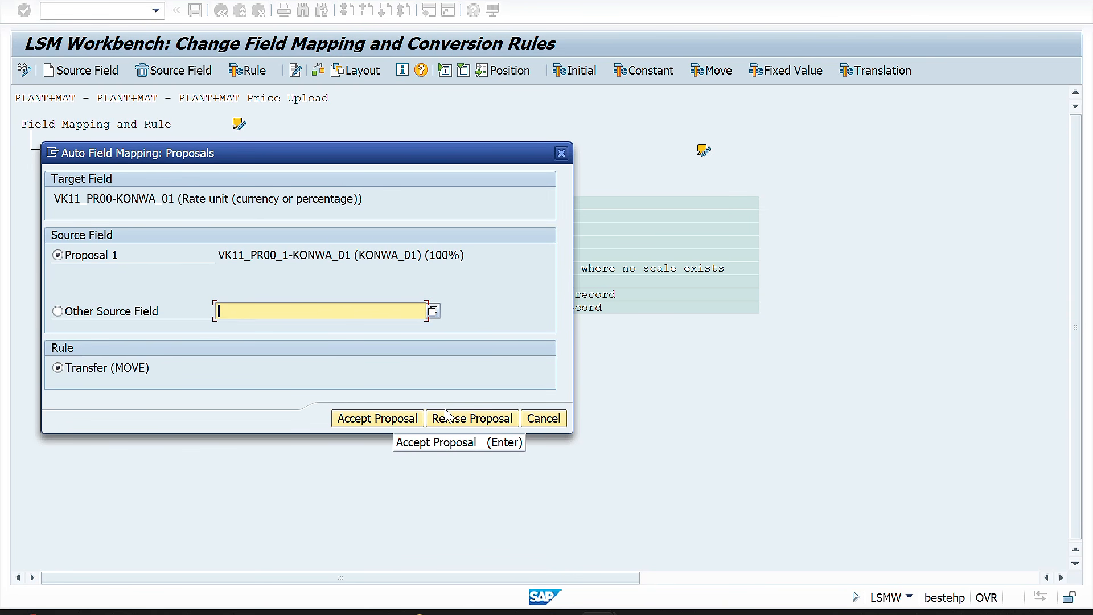
click(381, 420)
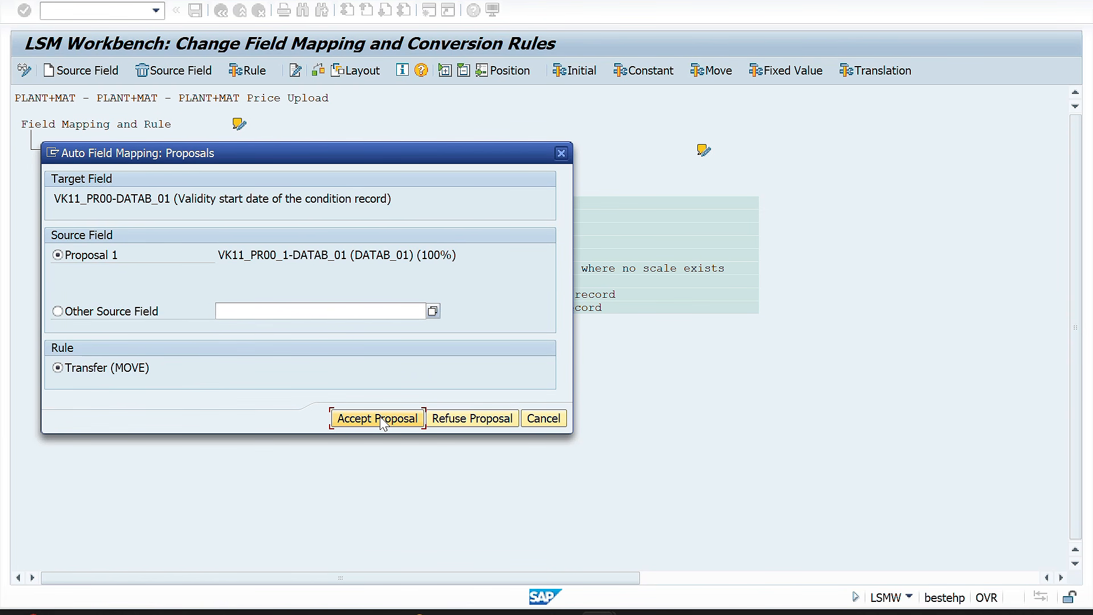
click(381, 420)
click(381, 420)
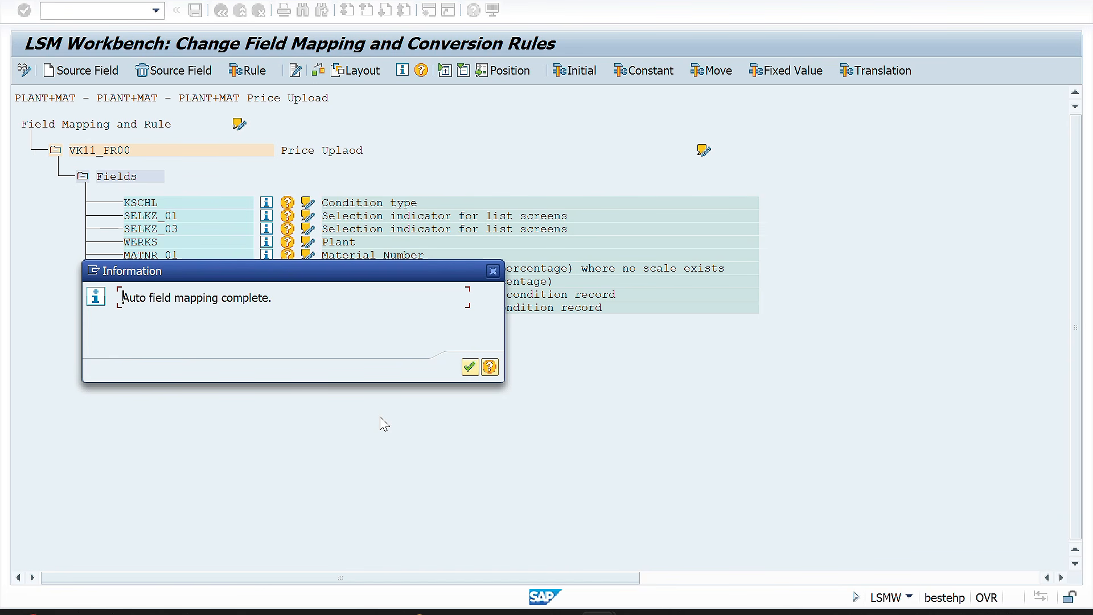
Close the auto-mapping message, review the mapped rules, save them and return to the process steps
click(469, 366)
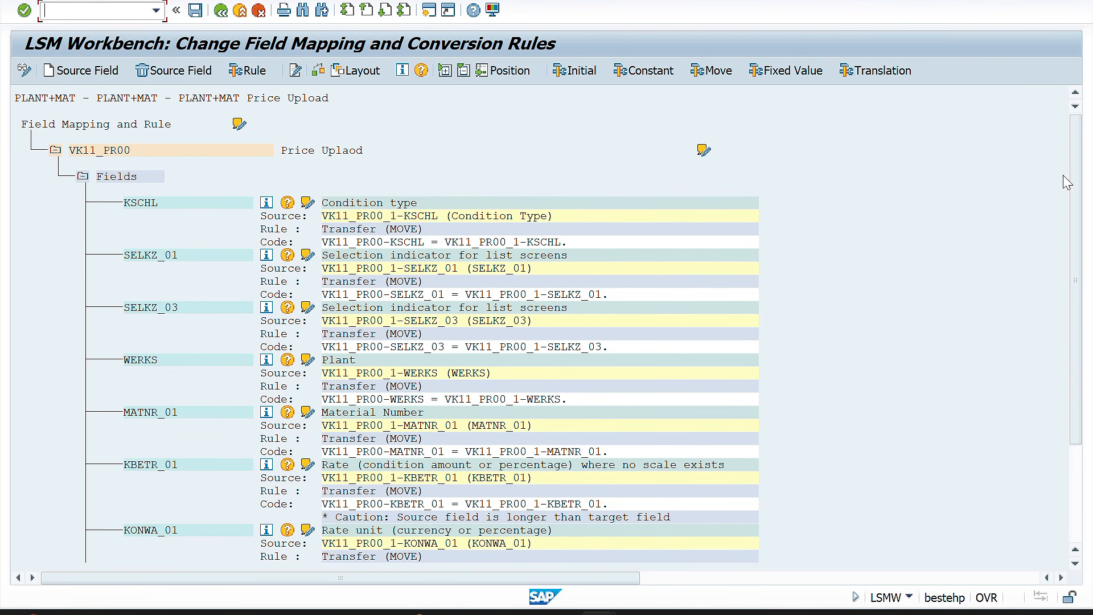
drag(1076, 183, 1076, 270)
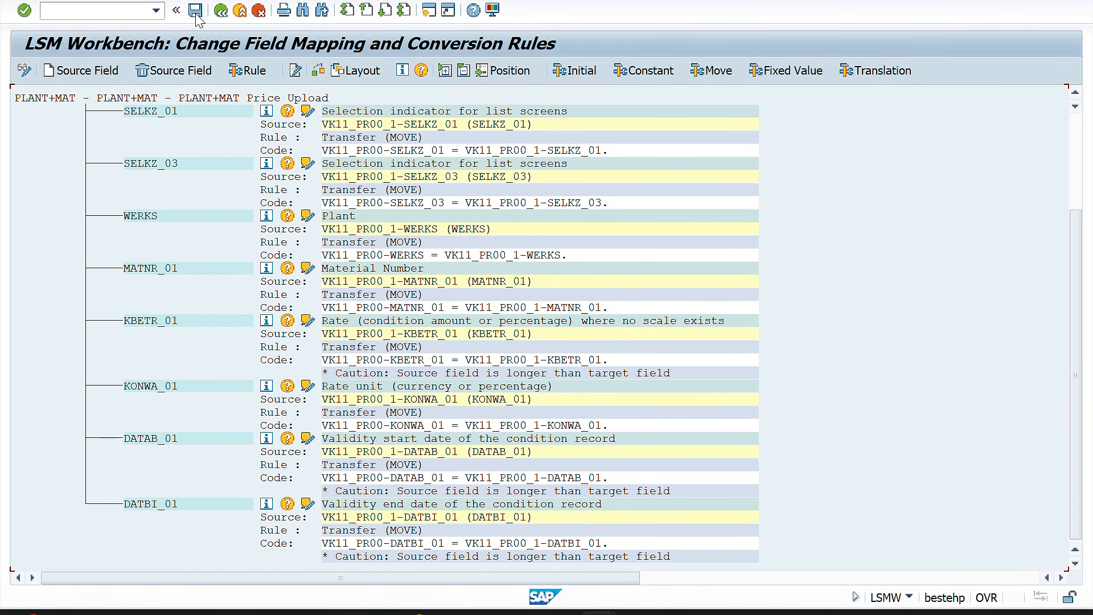
click(222, 13)
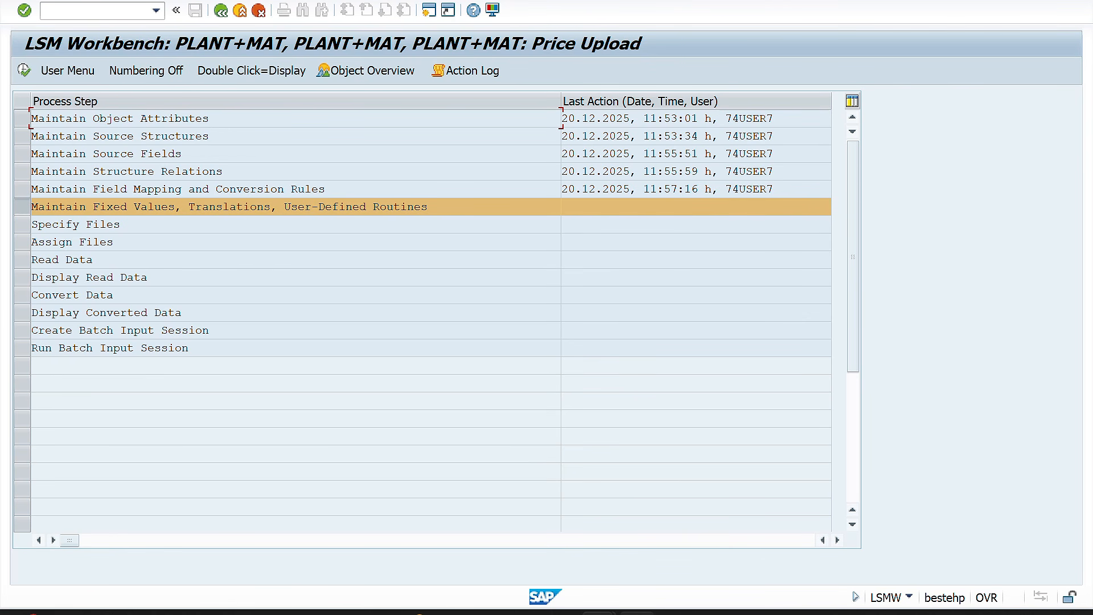
Compare the Excel template's columns with the target fields from KSCHL to WERKS in the LSMW object overview
mouse_move(637, 612)
click(654, 569)
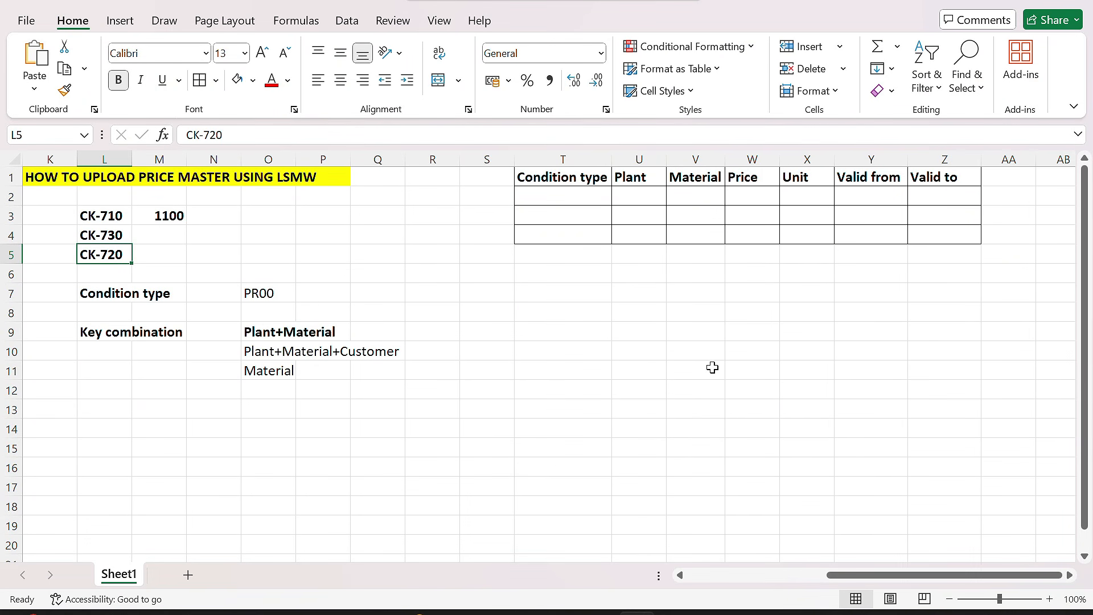
click(638, 293)
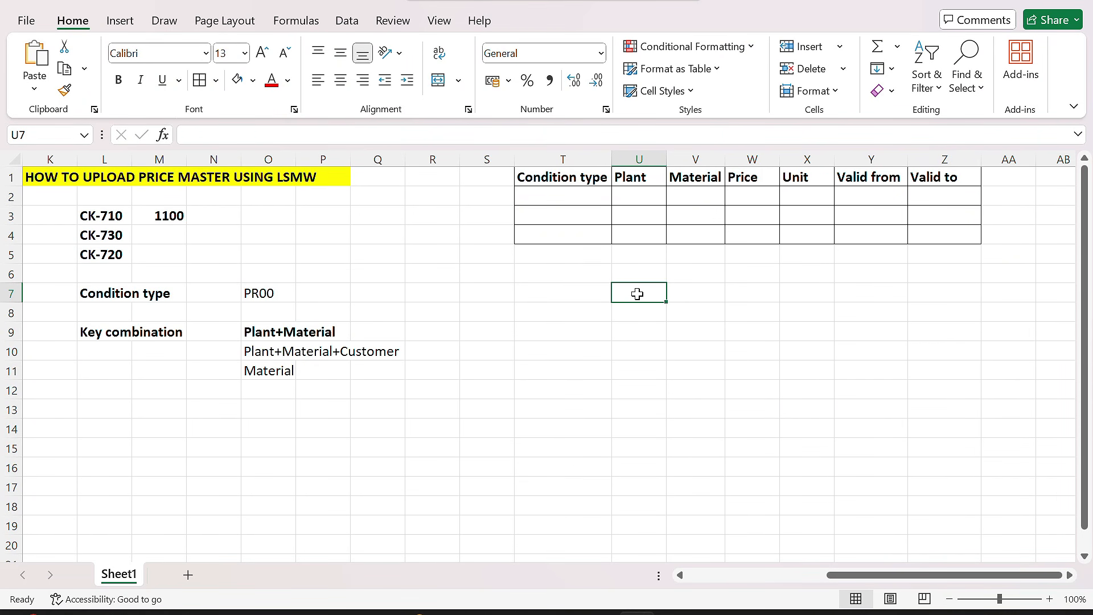
key(alt+Tab)
key(alt+Tab)
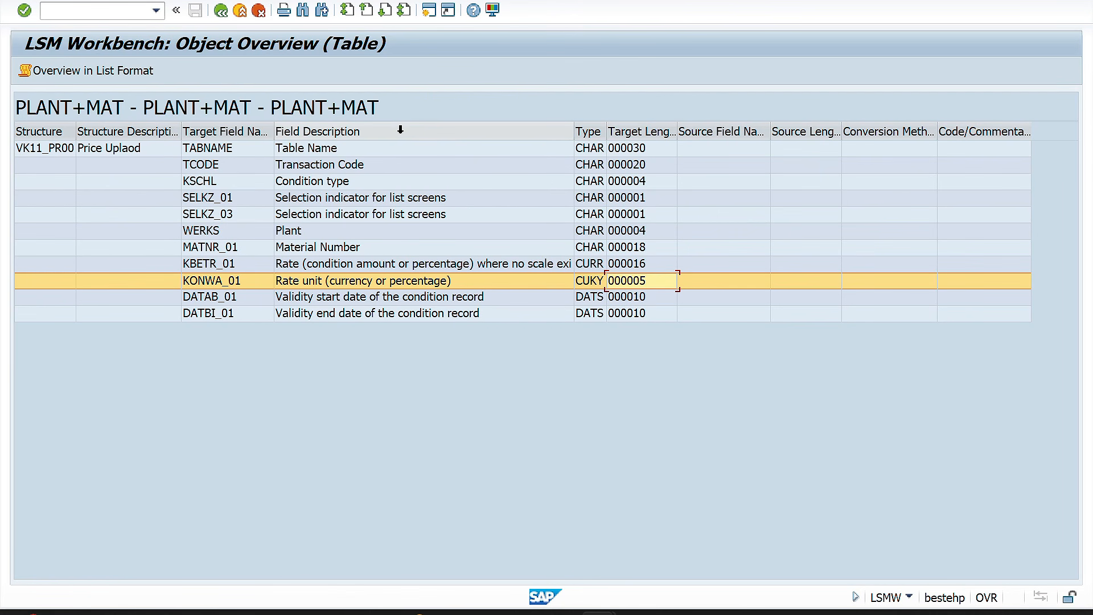
click(212, 182)
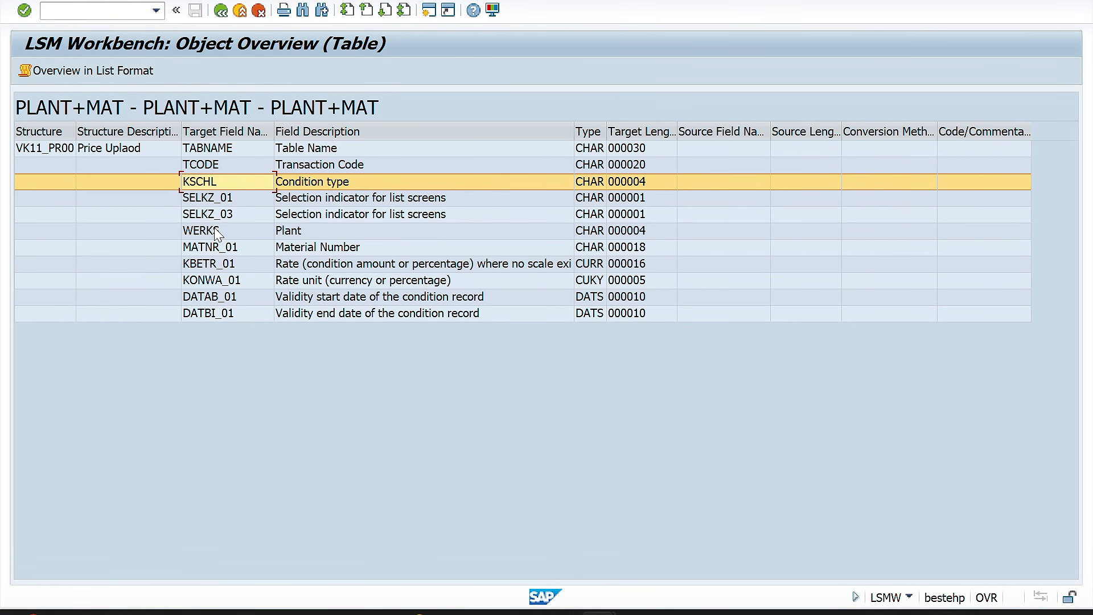
click(216, 233)
click(210, 182)
click(203, 233)
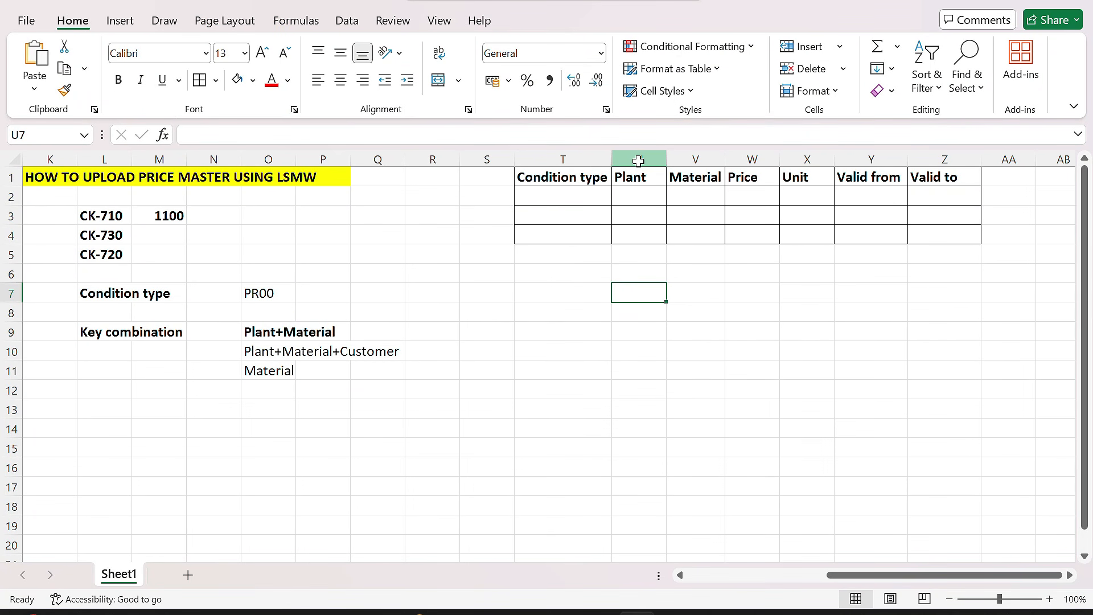
Insert two empty columns between Condition type and Plant in the Excel template
click(639, 159)
click(797, 47)
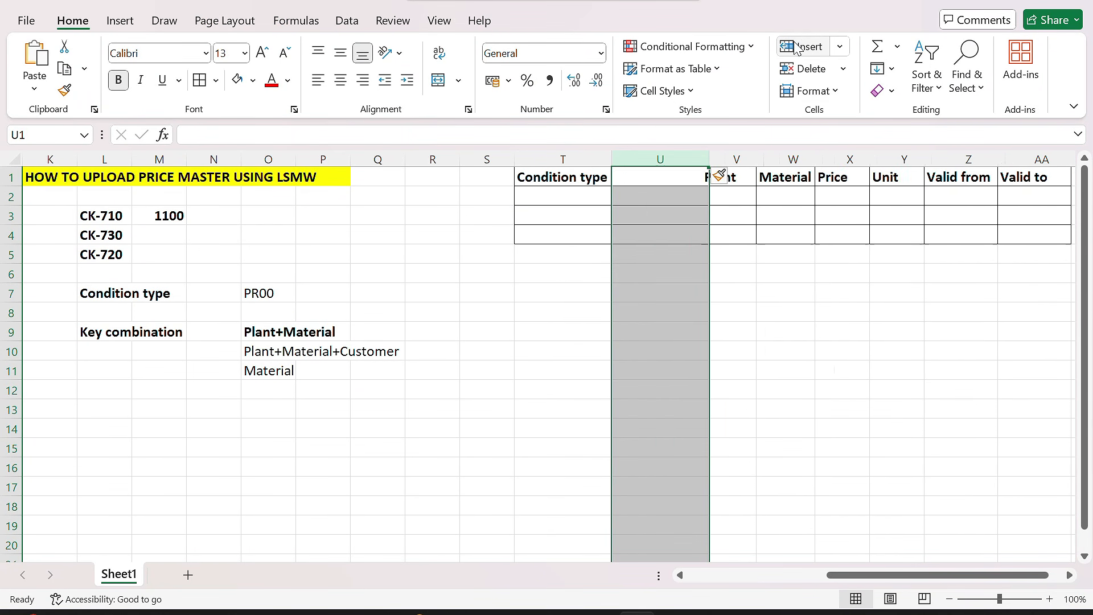
click(801, 46)
click(733, 275)
Enter the heading Sel. Indicator1 in cell U1, next to Condition type
scroll(733, 275, right, 5)
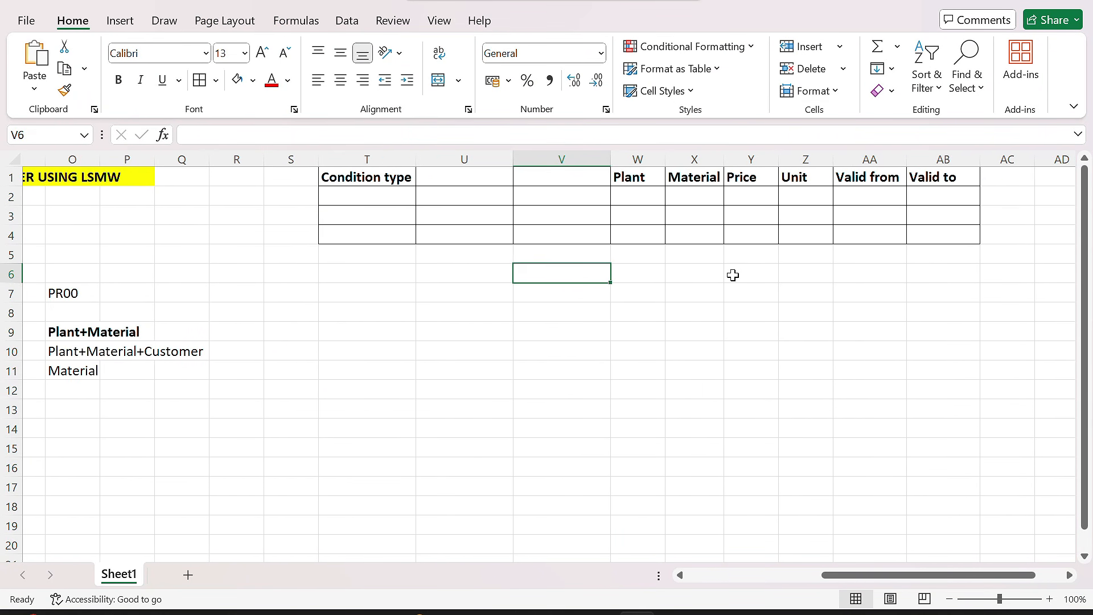
click(310, 176)
click(343, 175)
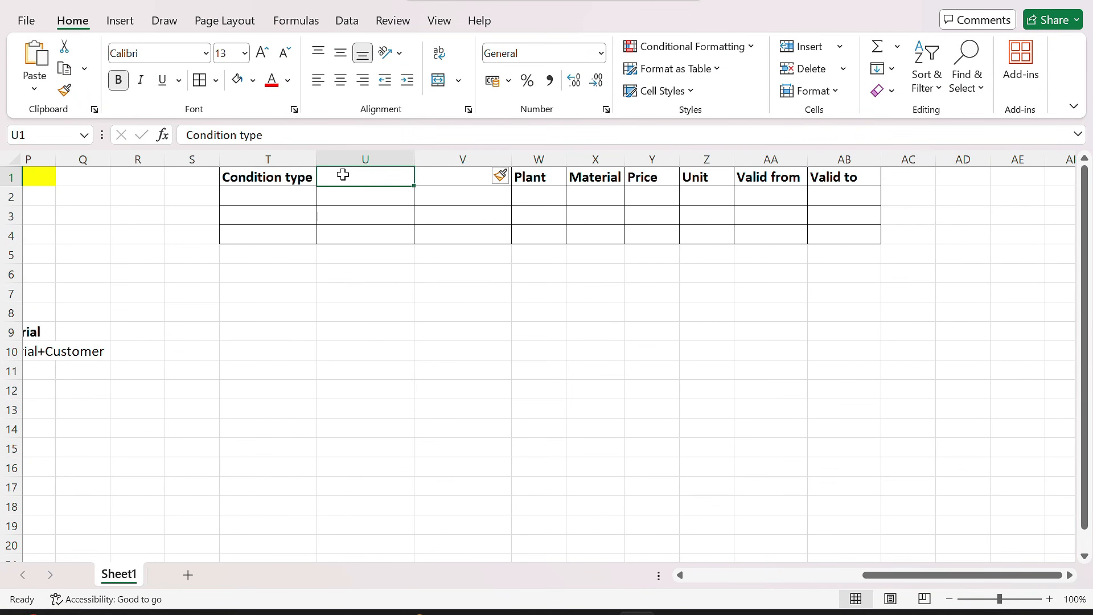
text(Se)
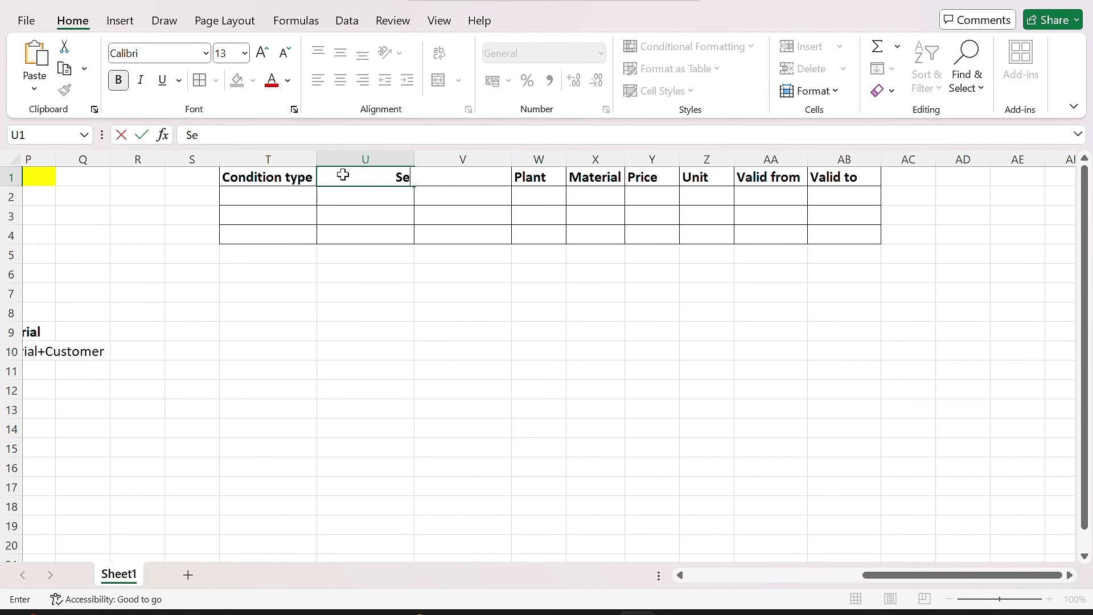
text(l. Indicator1)
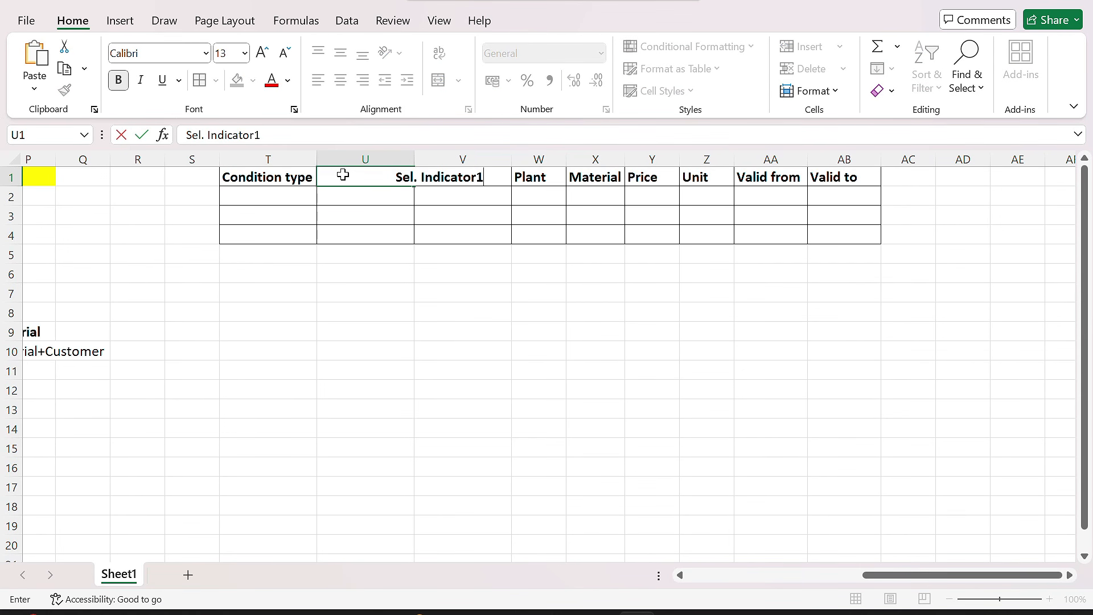
key(Return)
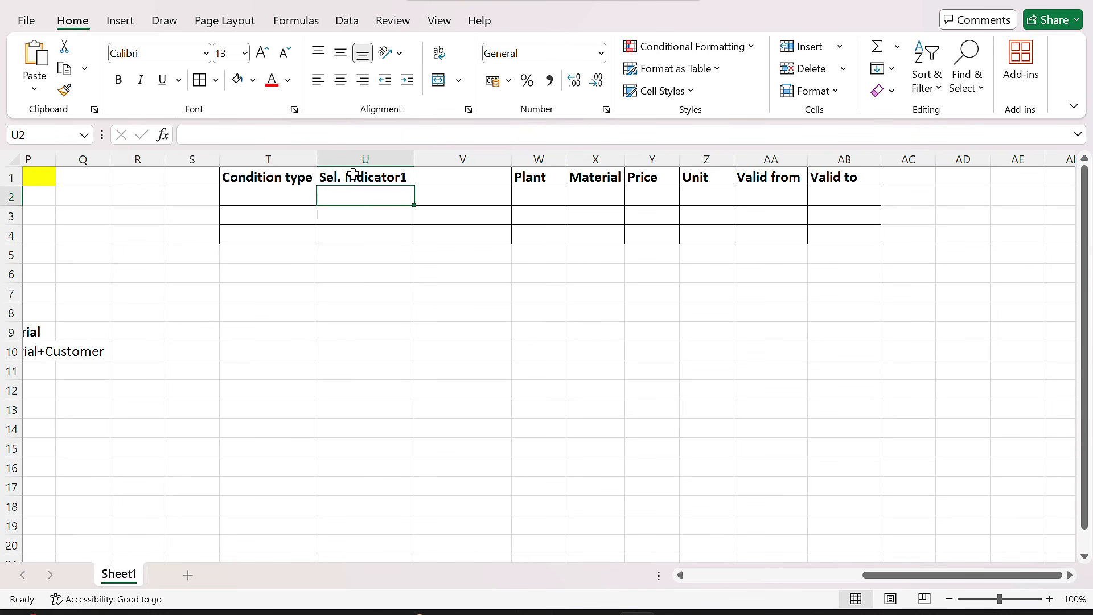
Copy the Sel. Indicator1 heading into cell V1 and change the copy to Sel. Indicator3
key(Up)
key(Left)
key(Right)
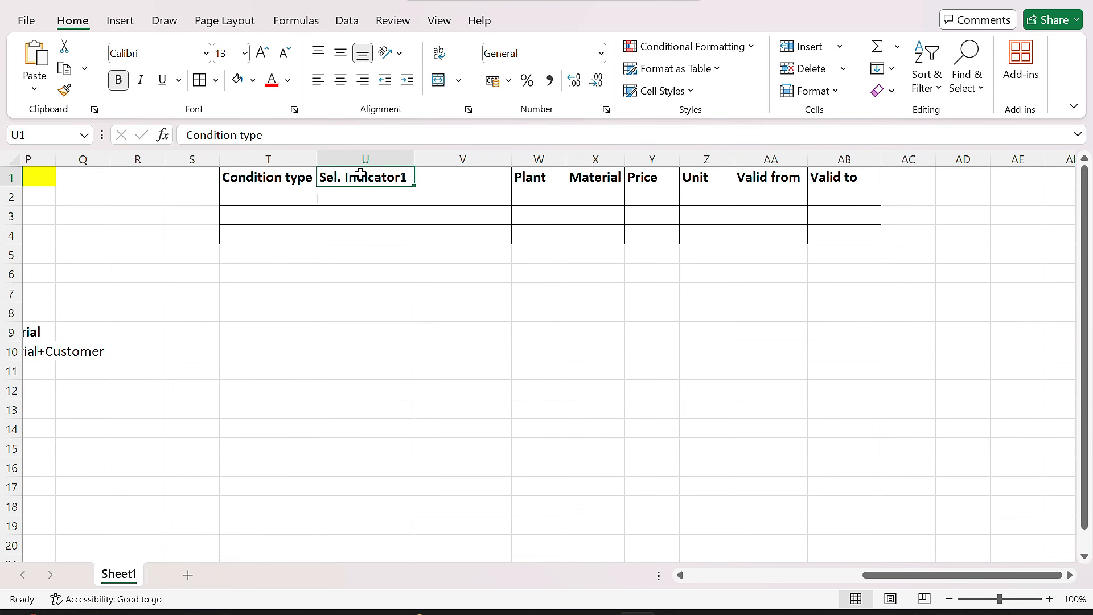
key(ctrl+c)
key(Right)
key(ctrl+v)
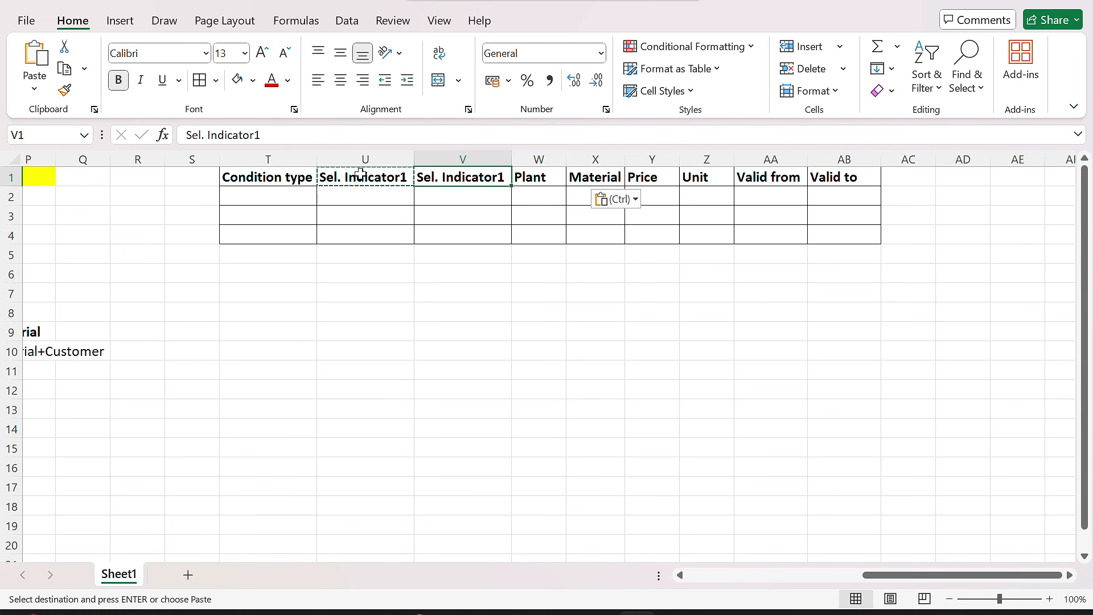
double_click(503, 173)
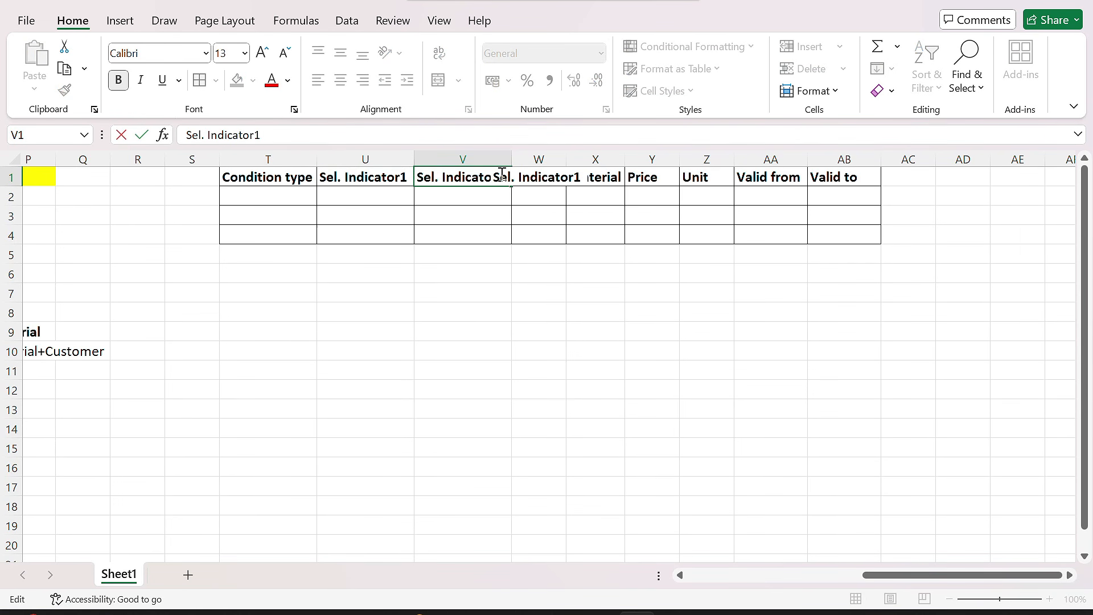
click(301, 134)
key(BackSpace)
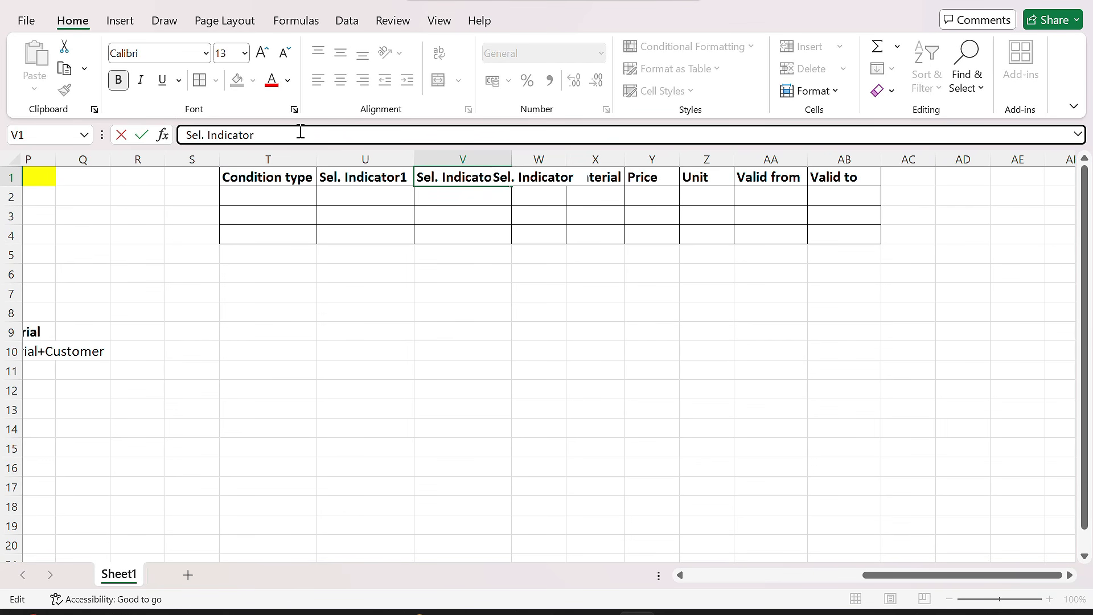
text(3)
key(Return)
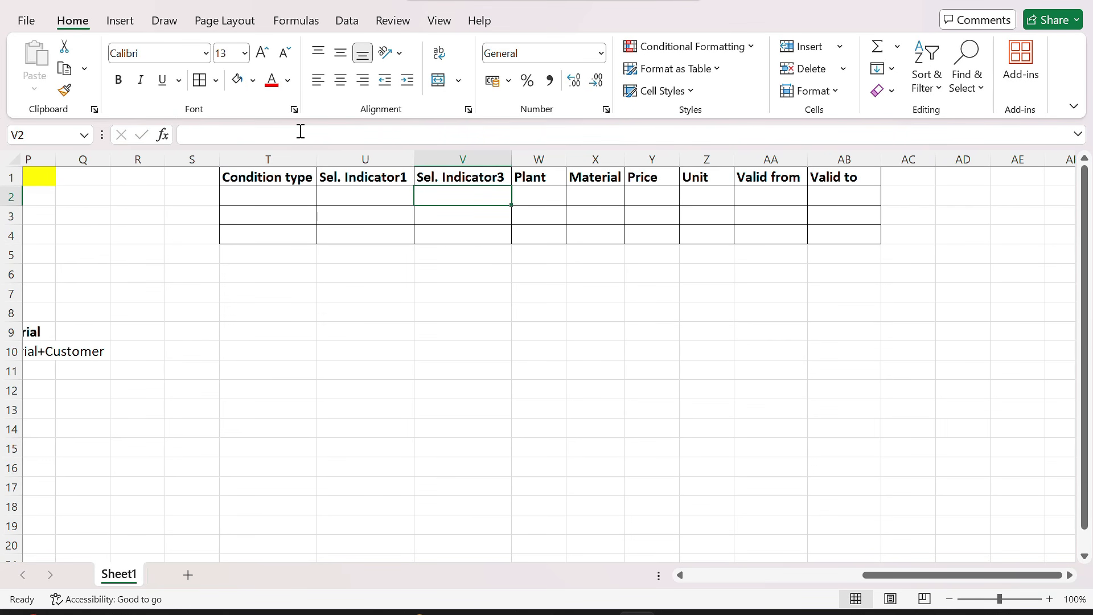
Fill row 2 with condition type PR00, an X under Sel. Indicator3 and plant 1100, leaving Sel. Indicator1 empty
key(Left)
key(Left)
key(Left)
click(264, 199)
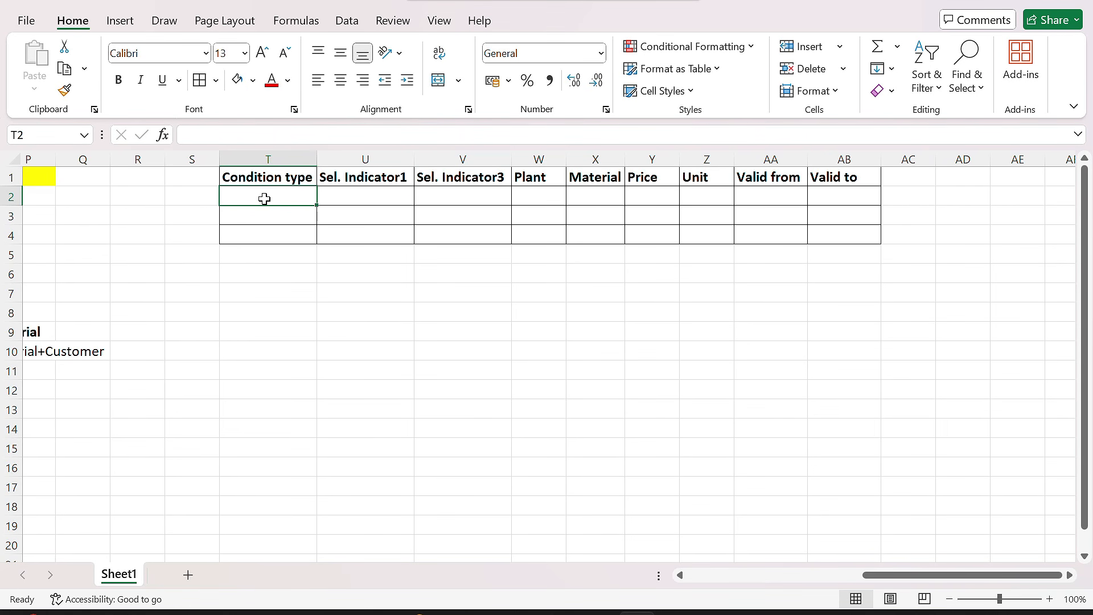
double_click(264, 199)
text(PR00)
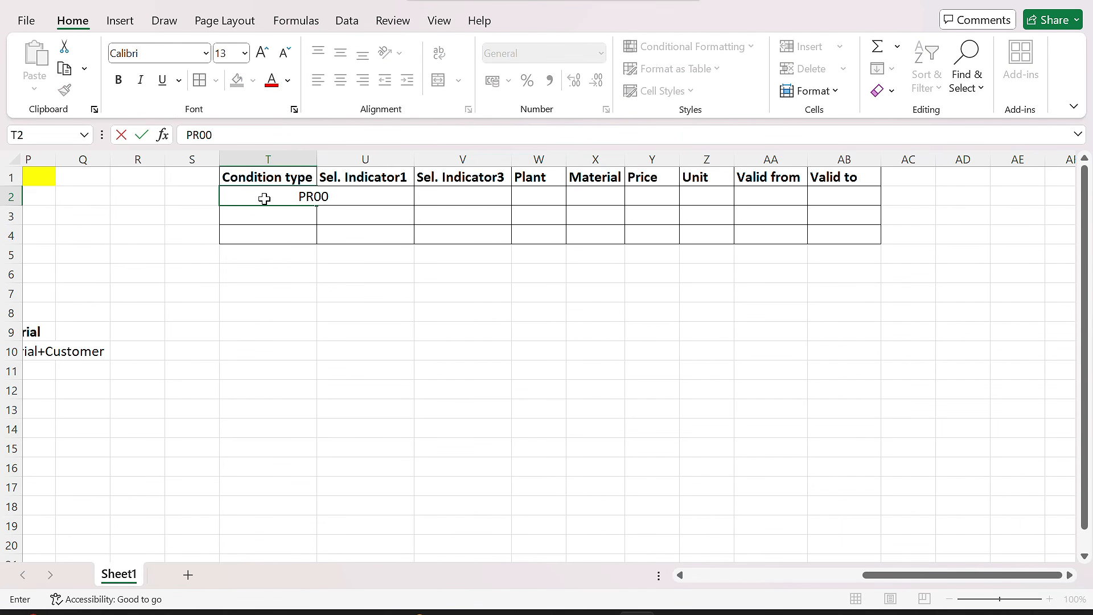
key(Tab)
scroll(476, 222, left, 3)
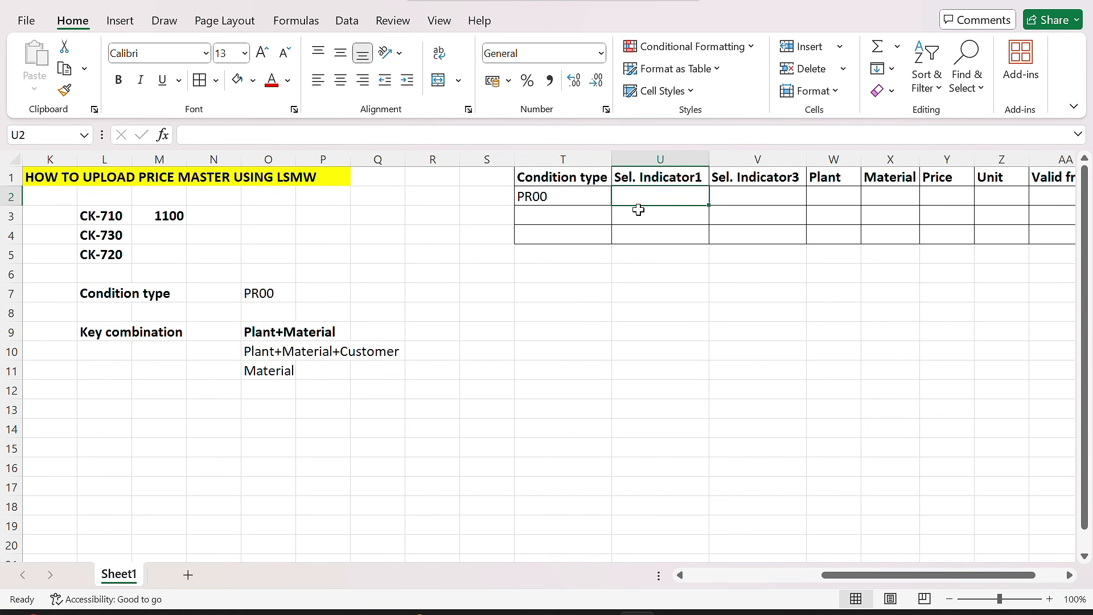
click(760, 196)
text(X)
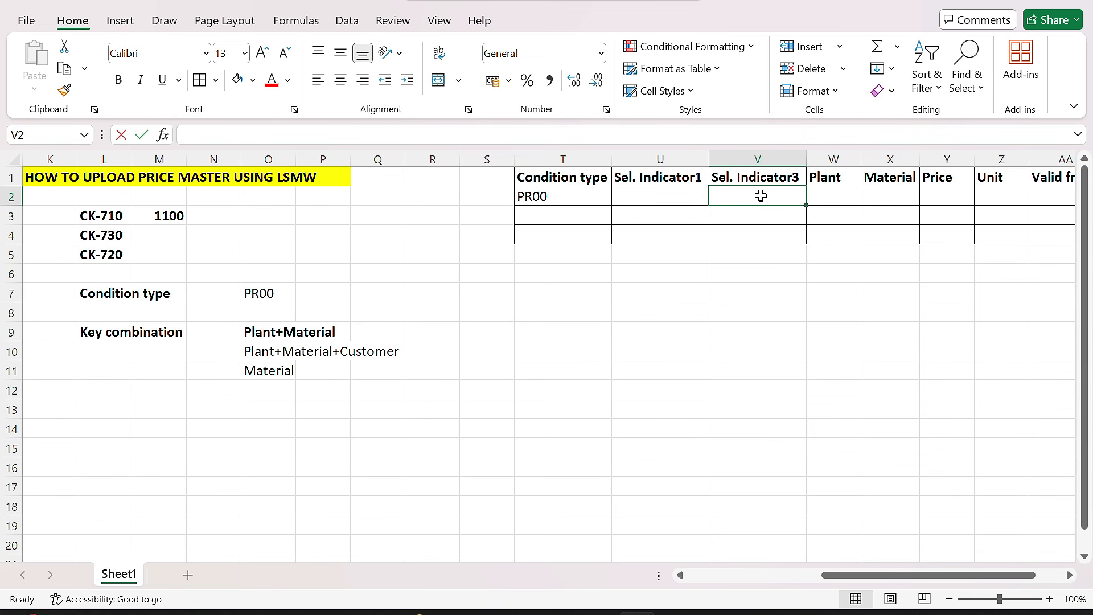
click(839, 194)
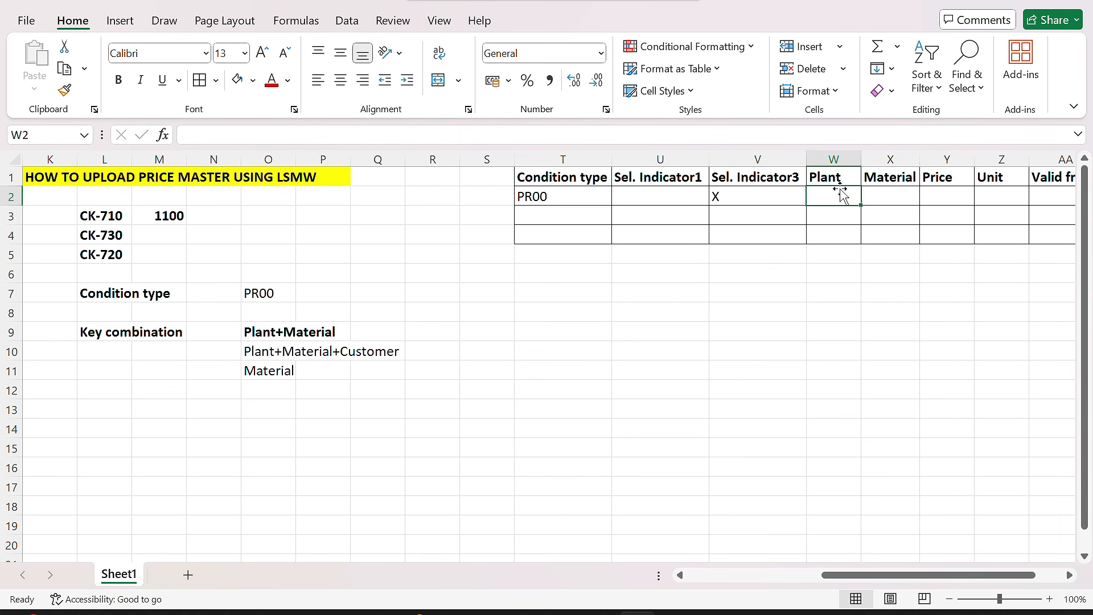
text(1100)
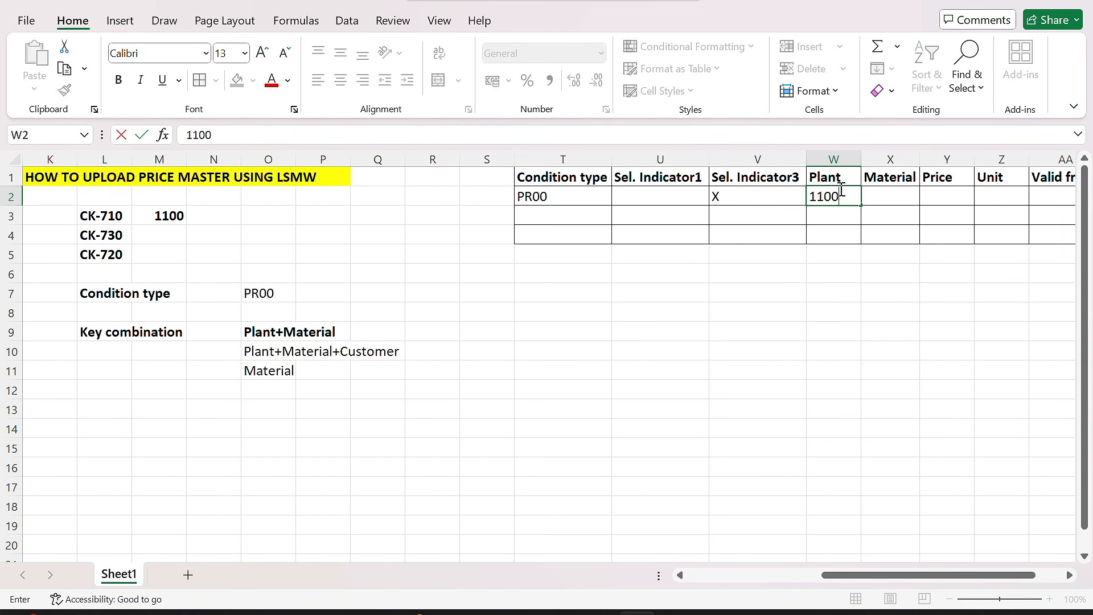
Copy the material number CK-730 from the notes list into the Material cell of row 2
click(890, 193)
click(110, 231)
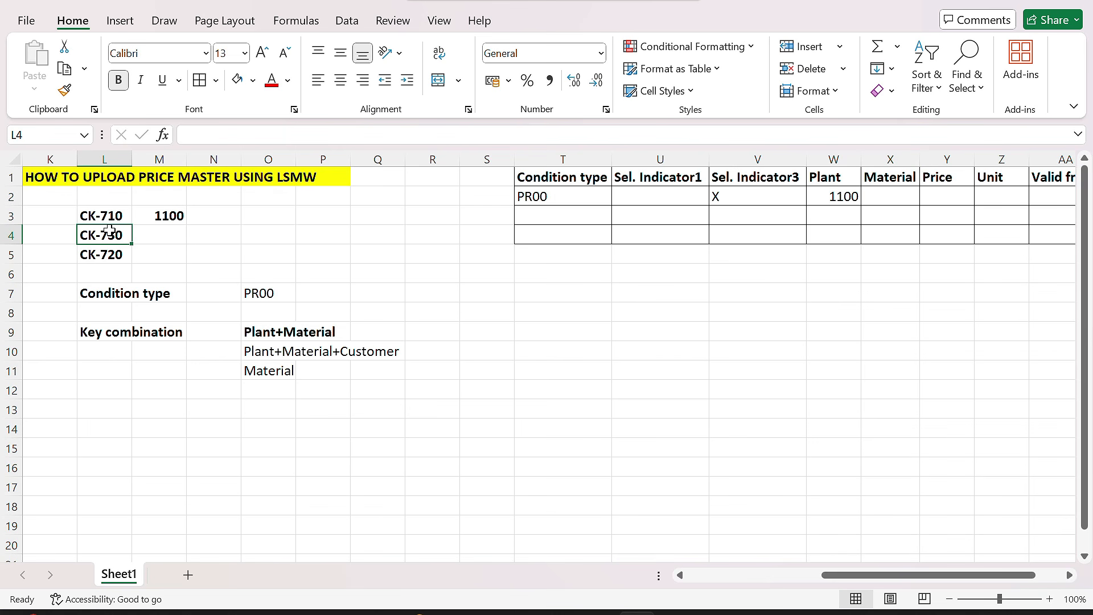
key(ctrl+c)
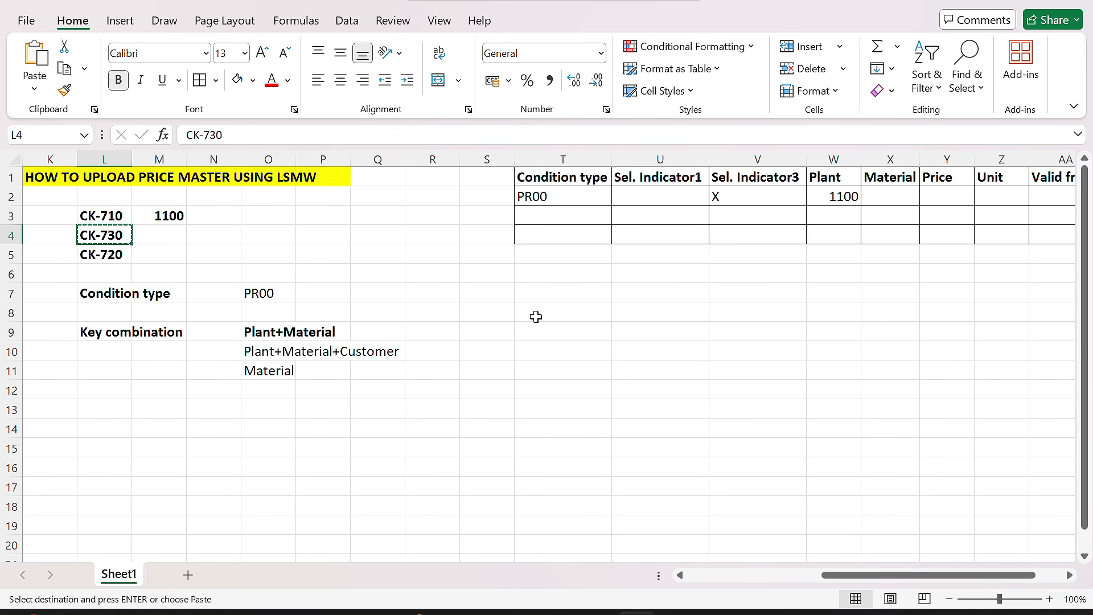
scroll(534, 317, right, 3)
click(726, 200)
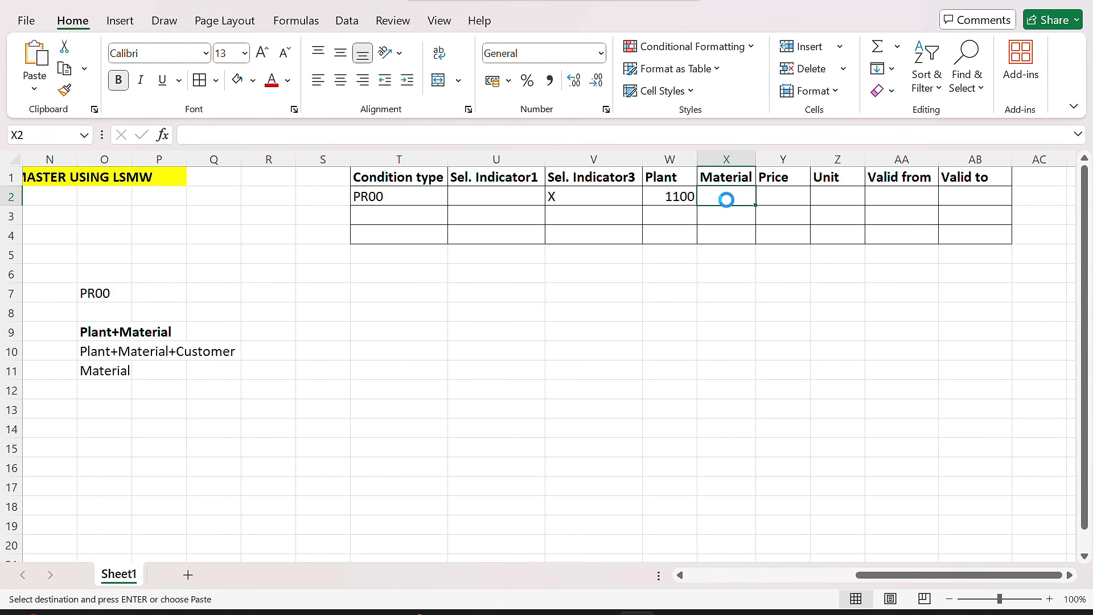
key(ctrl+v)
key(Tab)
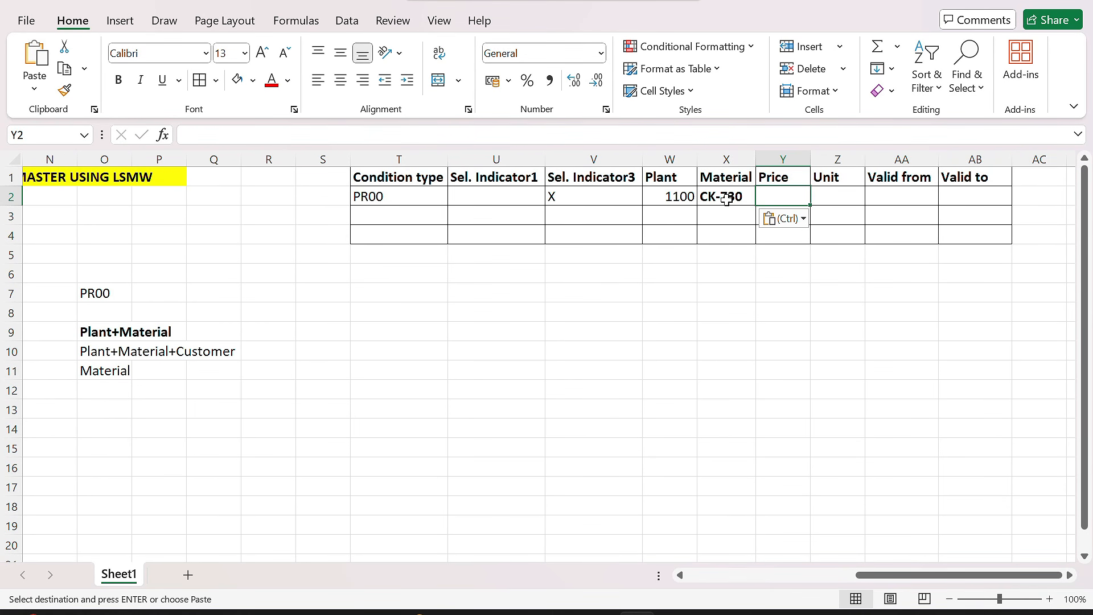
Enter a price of 18 with the unit INR in row 2
text(18)
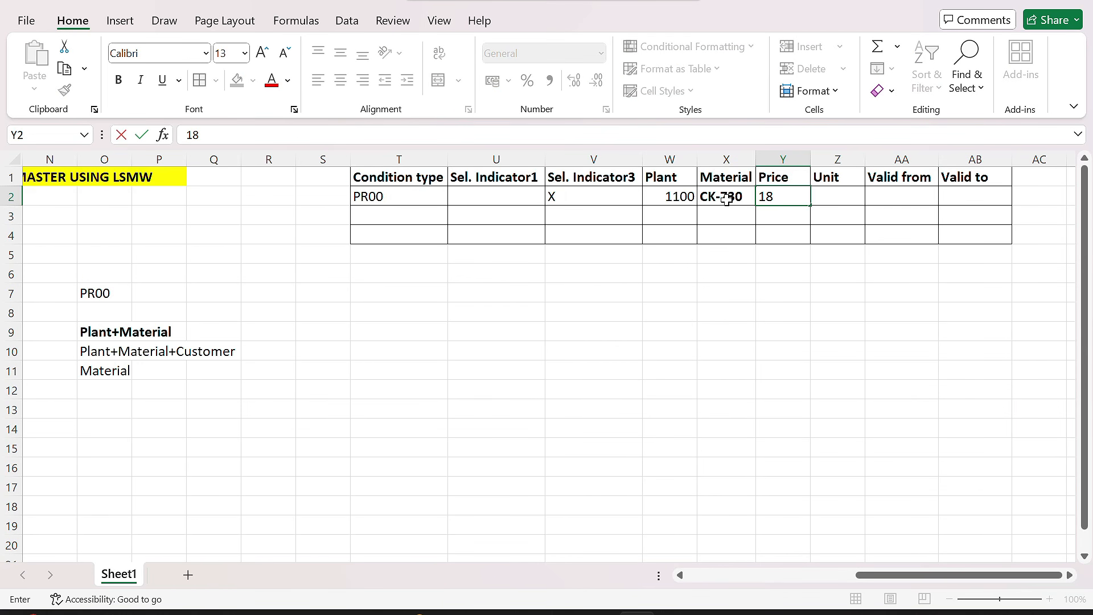
key(Tab)
text(INR)
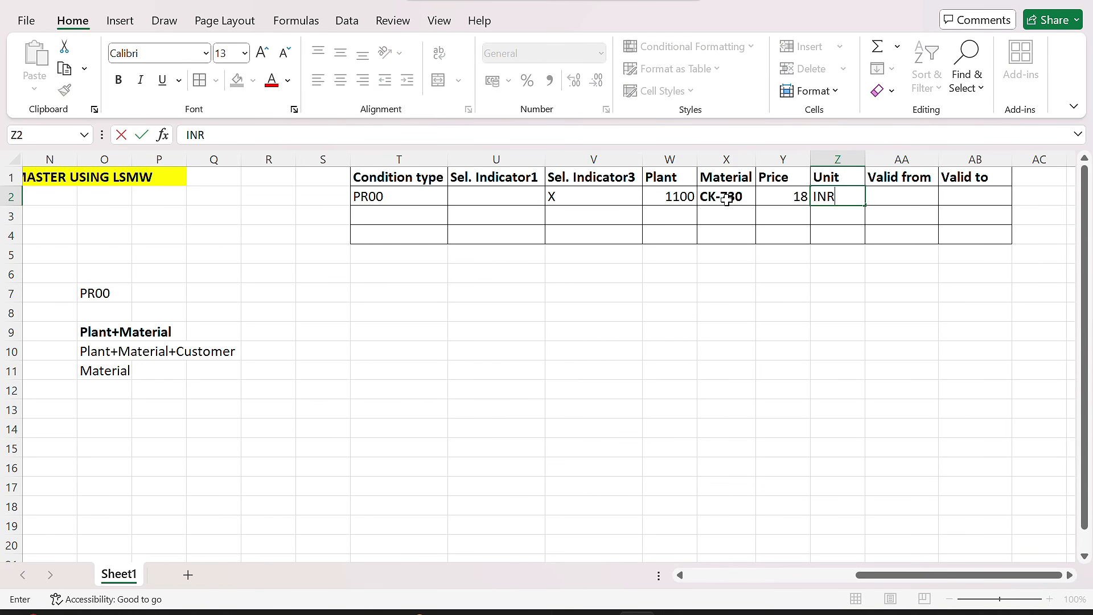
key(Tab)
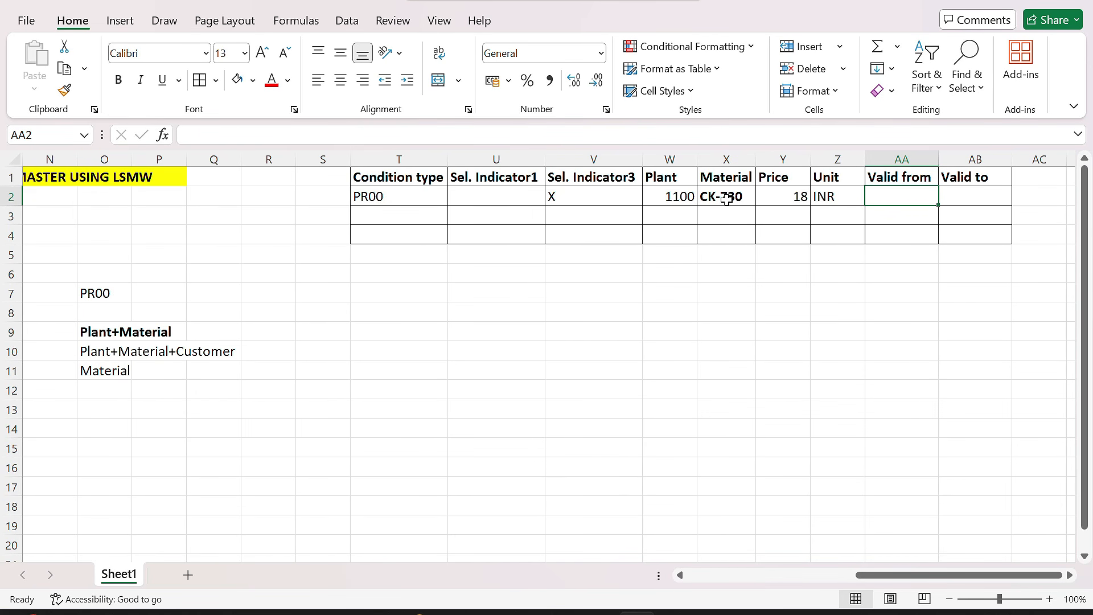
Set the row's validity from 20.12.2025 to 30.12.2025
text(20.12.2025)
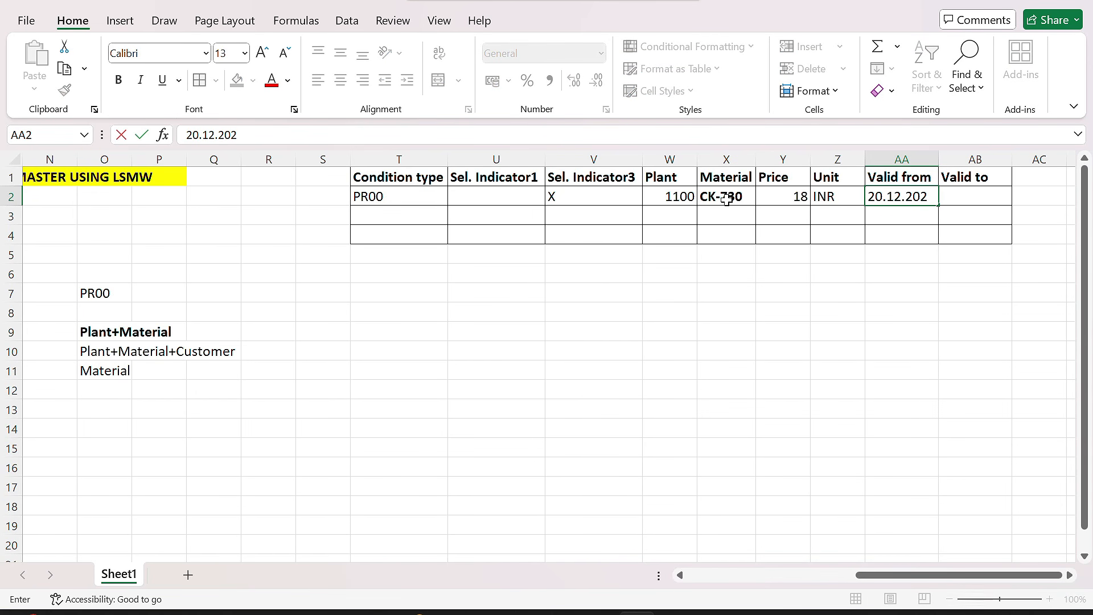
key(Tab)
text(1)
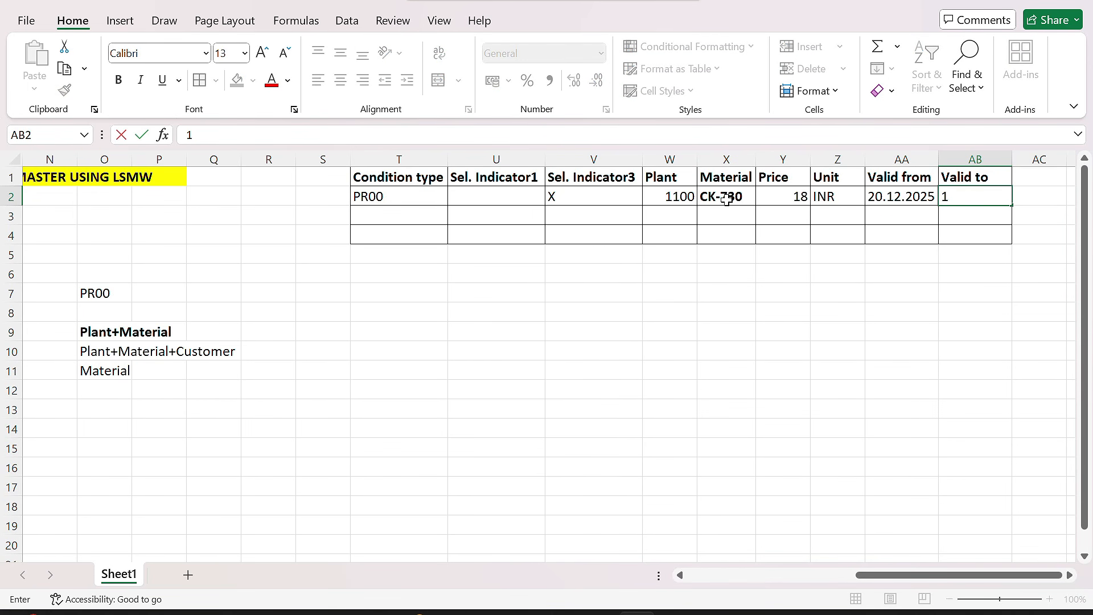
key(BackSpace)
text(30.12.2025)
key(Return)
Copy the Price cell's formatting onto the Material cell in row 2 so it is no longer bold
drag(405, 195, 909, 196)
click(782, 196)
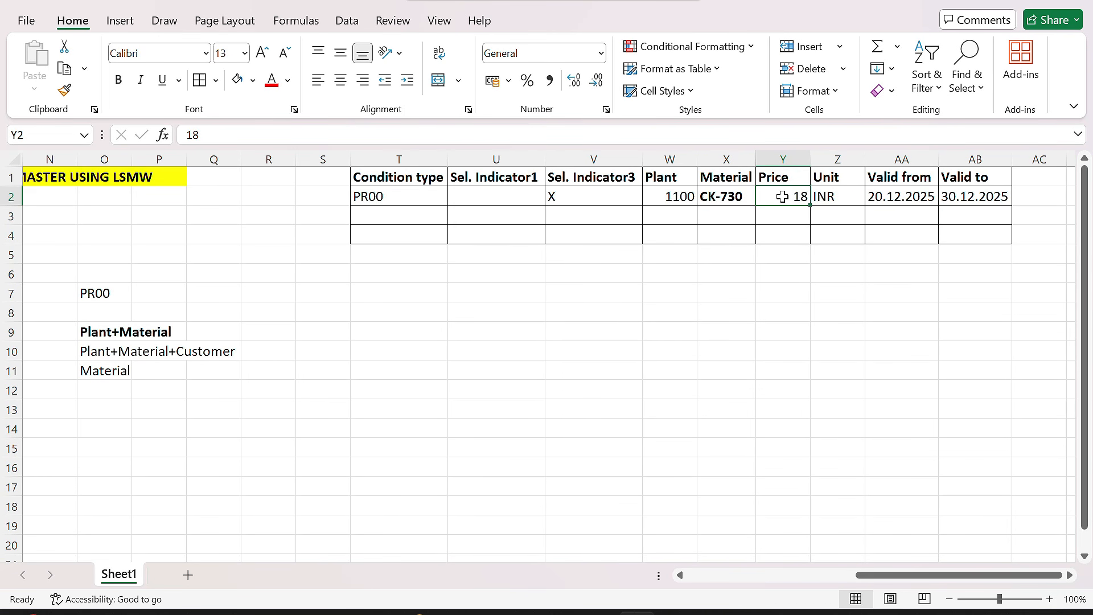
click(65, 90)
click(736, 197)
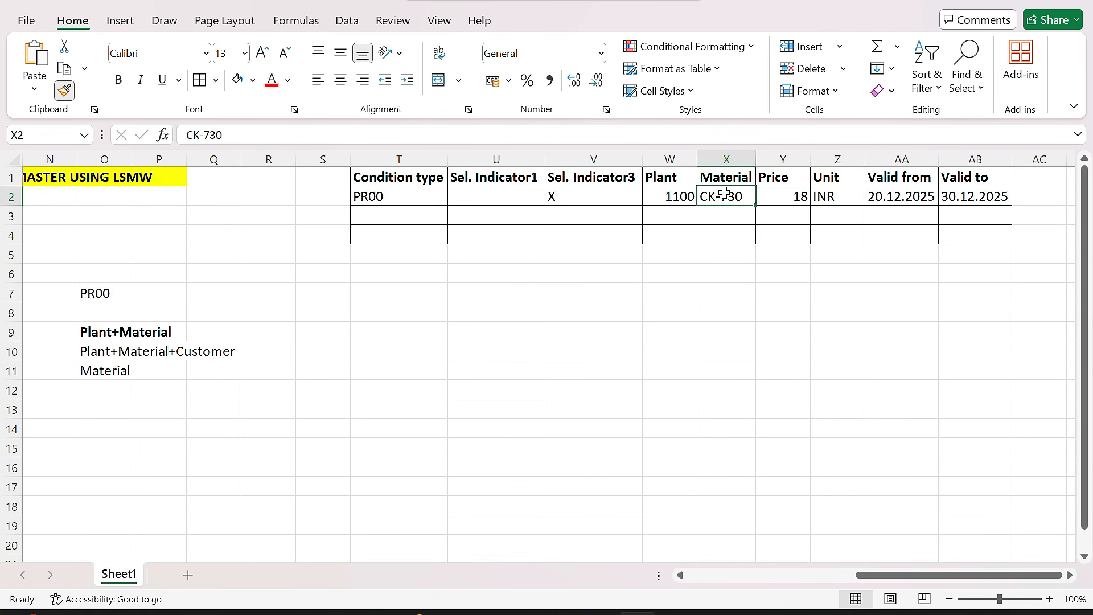
click(800, 248)
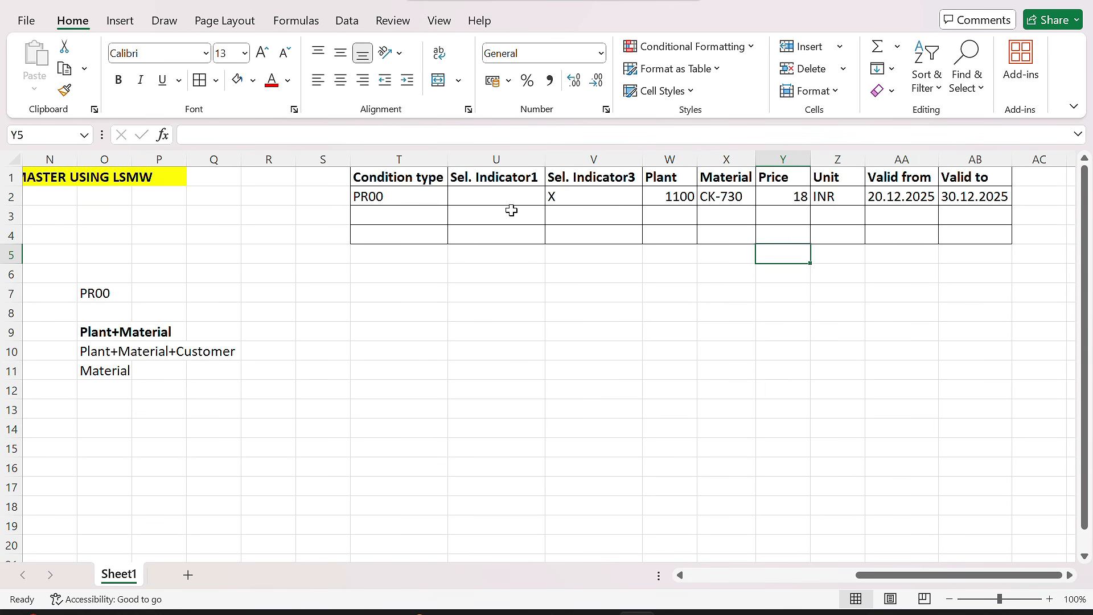
Copy the completed row from PR00 to 30.12.2025 into the open Notepad document and remove the trailing blank line
click(406, 203)
drag(406, 204, 966, 196)
key(ctrl+c)
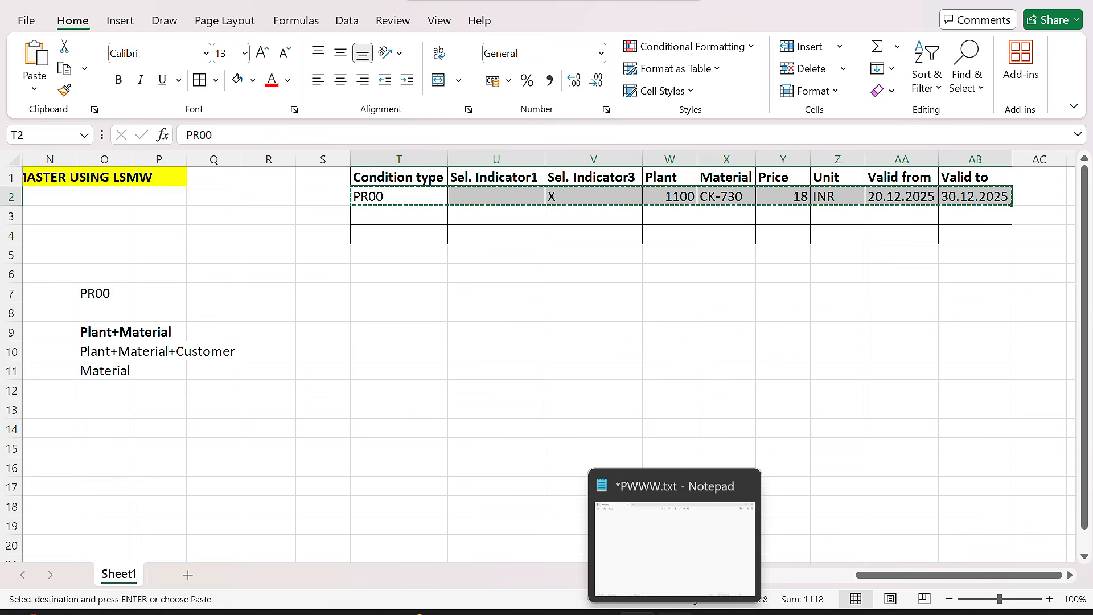
click(680, 575)
key(ctrl+v)
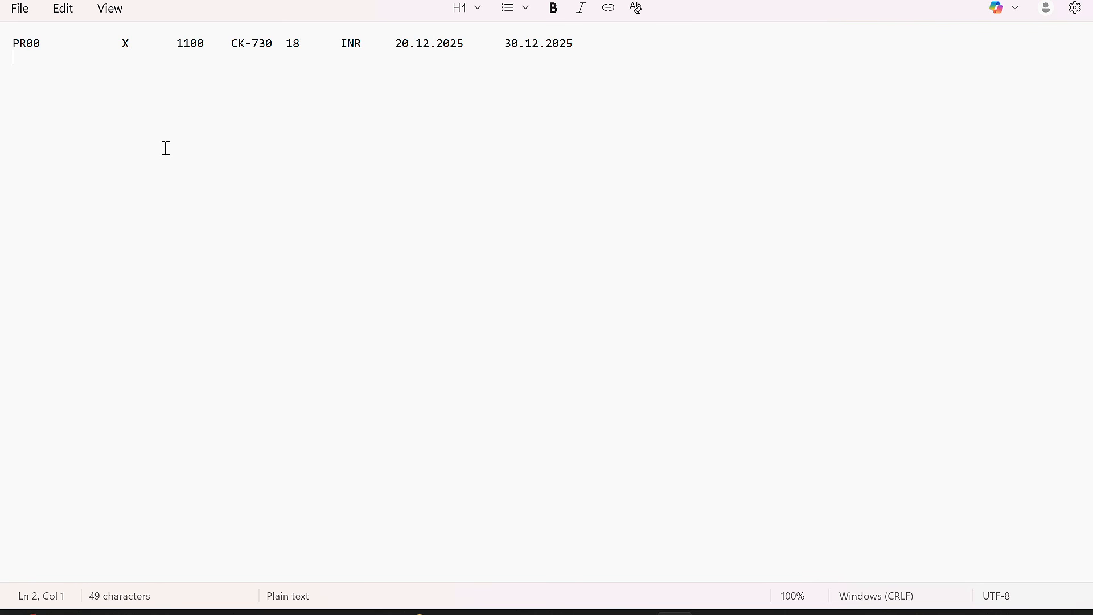
key(BackSpace)
Save the text as a new file named Price Master on the Desktop
click(19, 8)
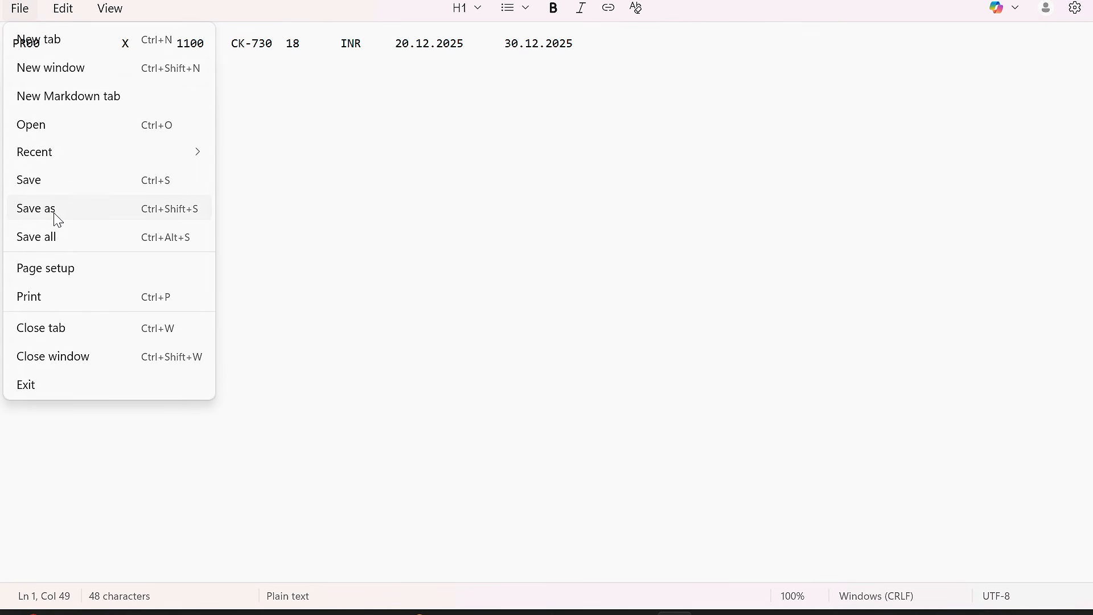
click(54, 216)
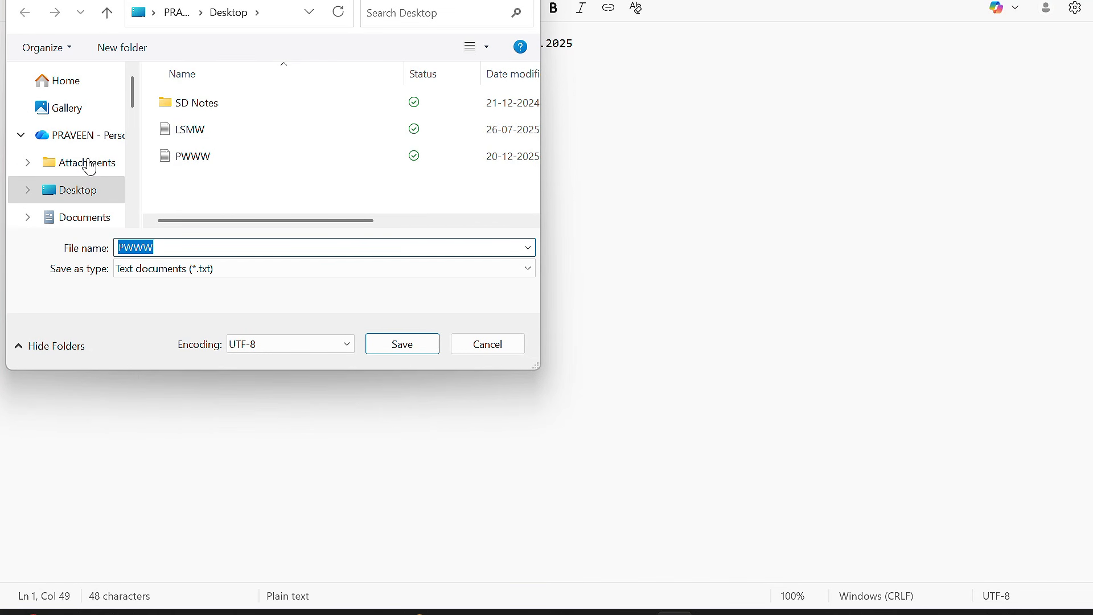
click(82, 197)
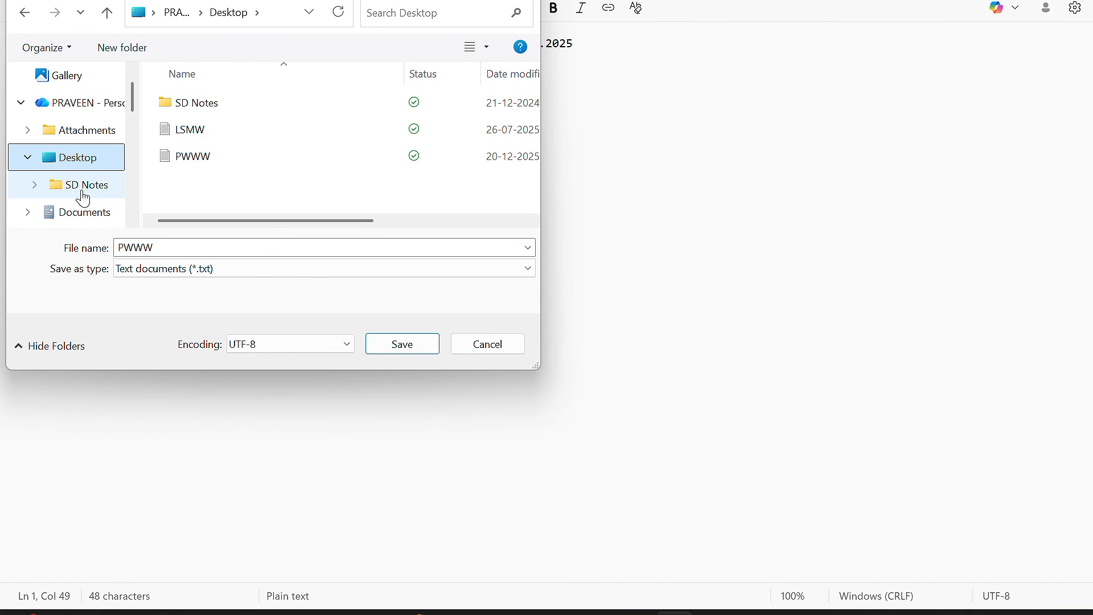
double_click(173, 253)
key(BackSpace)
text(P)
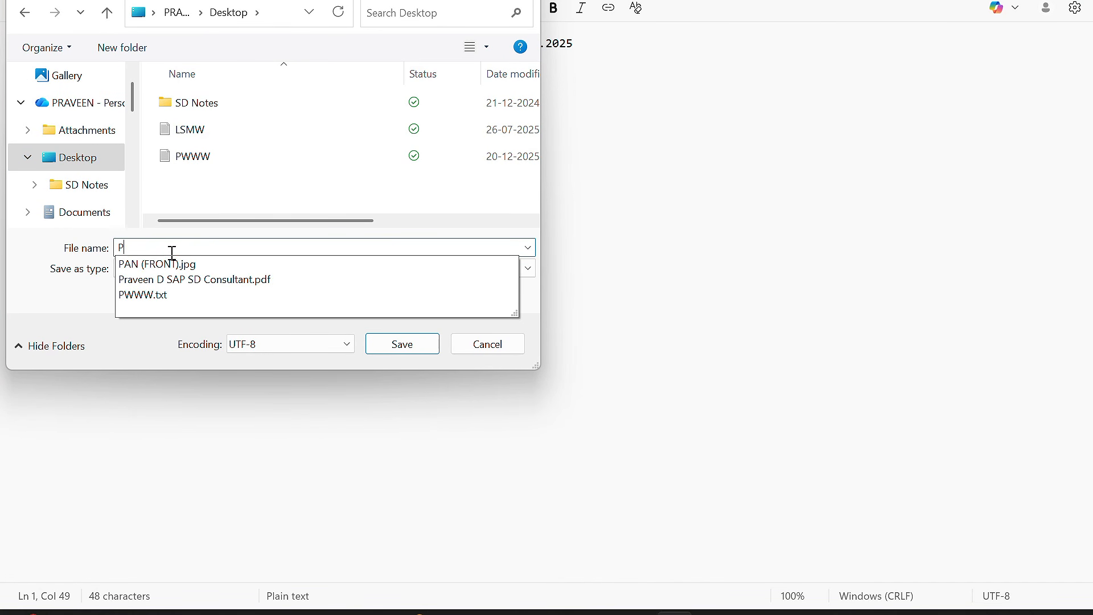
text(rice Ma)
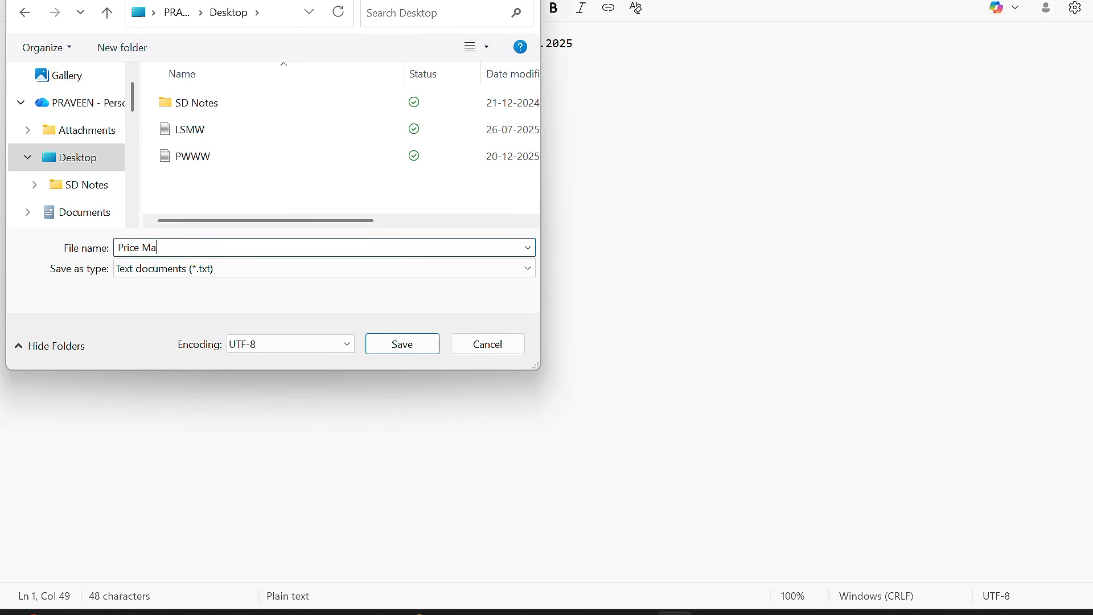
text(ster)
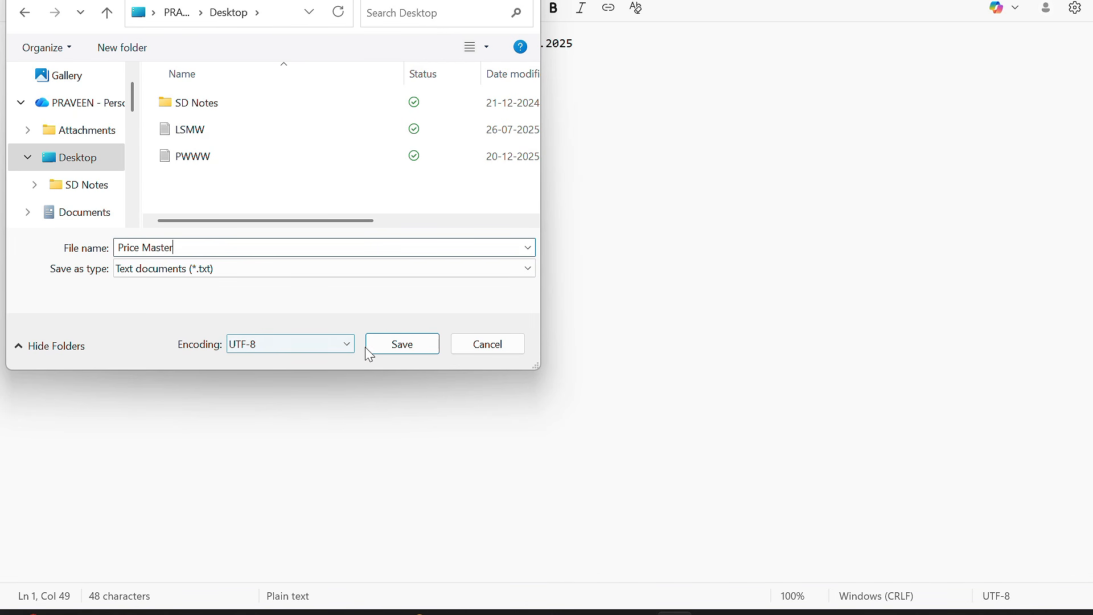
click(391, 356)
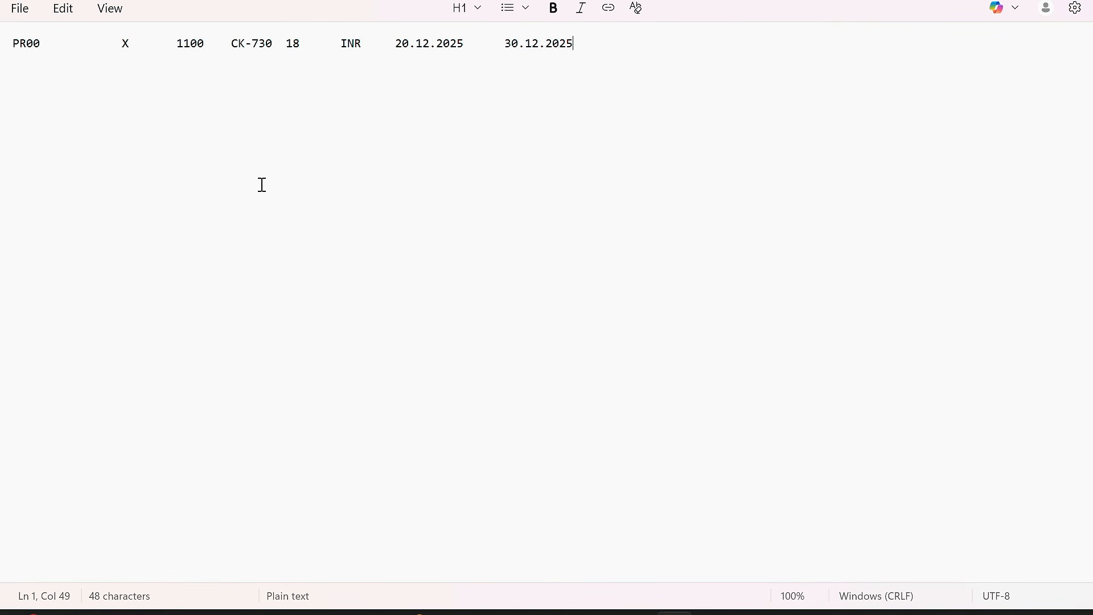
Switch to the LSM Workbench Price Upload window and open Specify Files in change mode
key(alt+Tab)
key(alt+Tab)
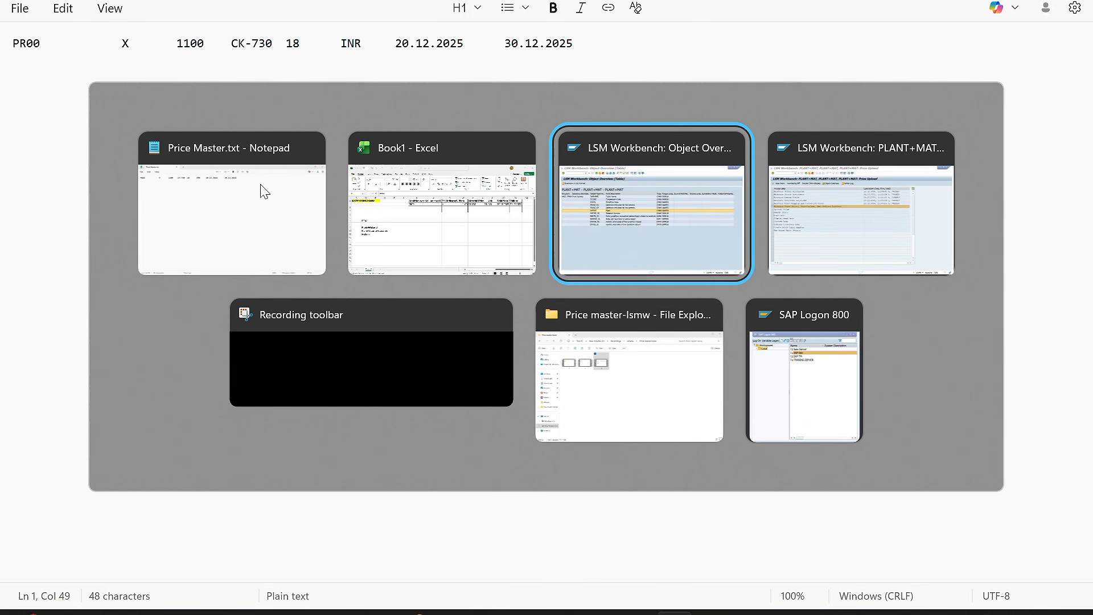
key(alt+Tab)
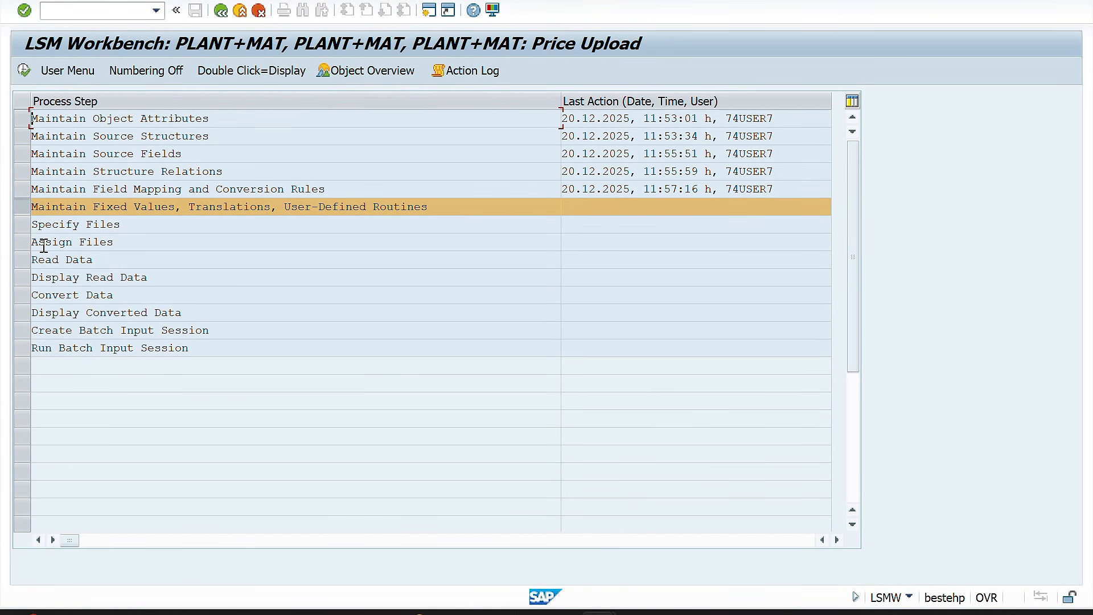
click(26, 231)
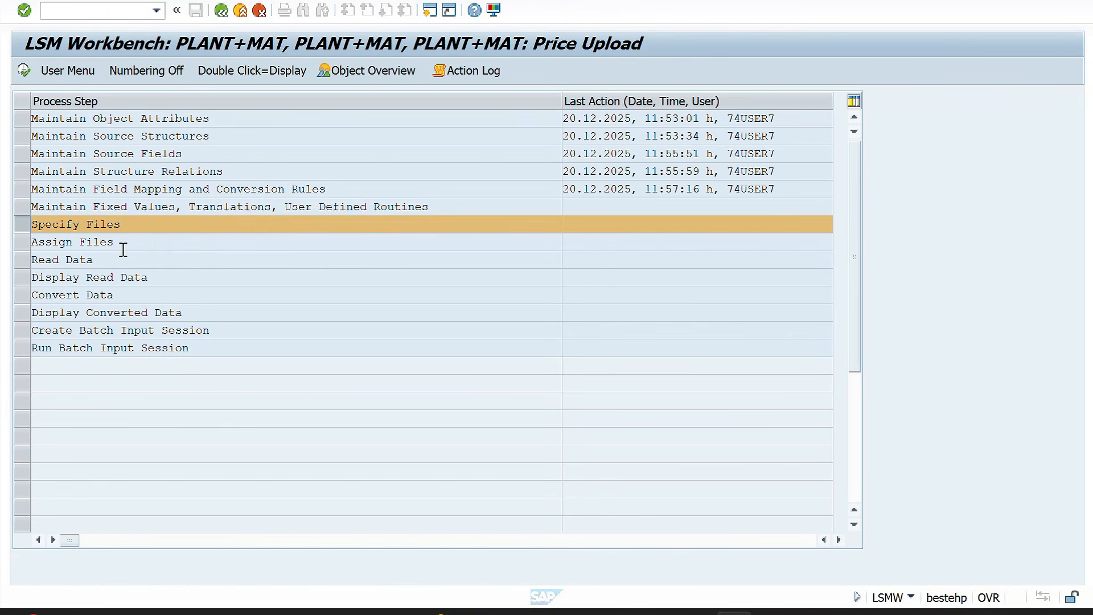
click(24, 71)
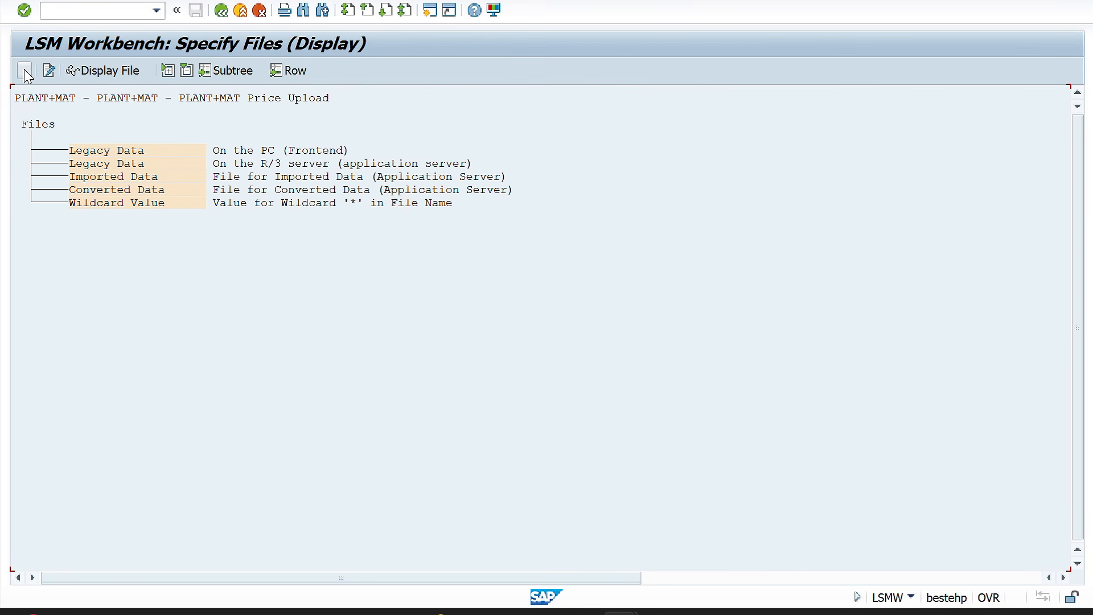
click(24, 70)
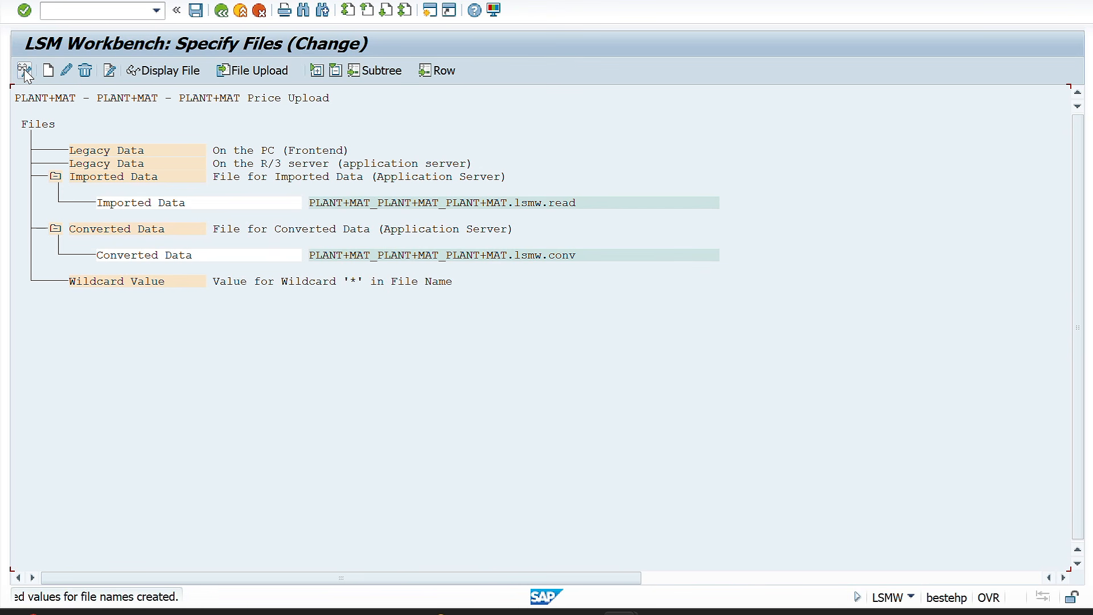
Add a legacy data file on the PC (Frontend), choosing Price Master.txt from the Desktop
click(134, 151)
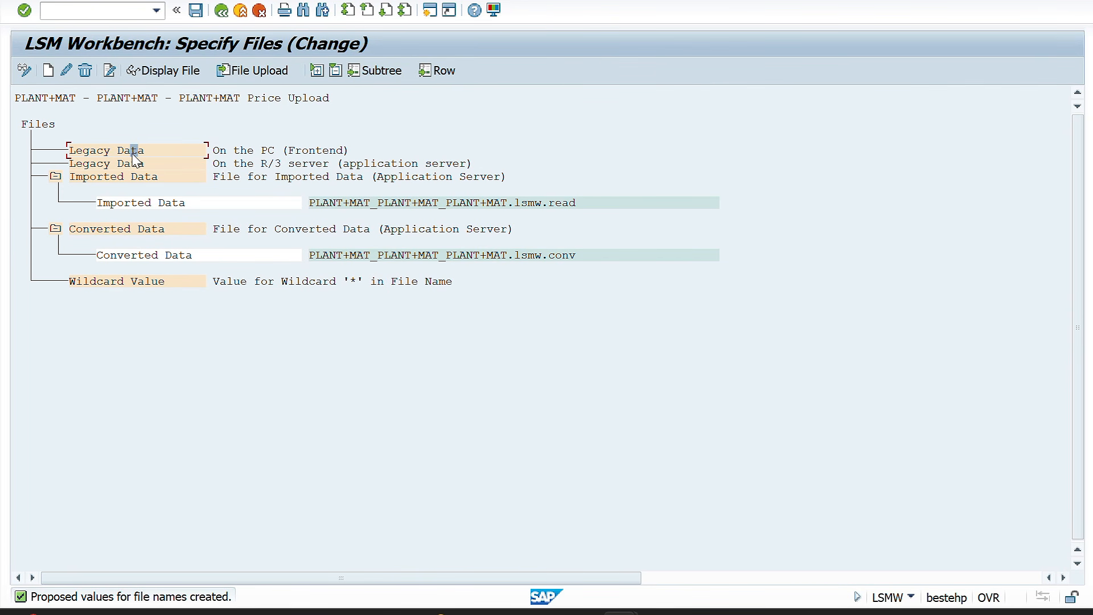
double_click(133, 154)
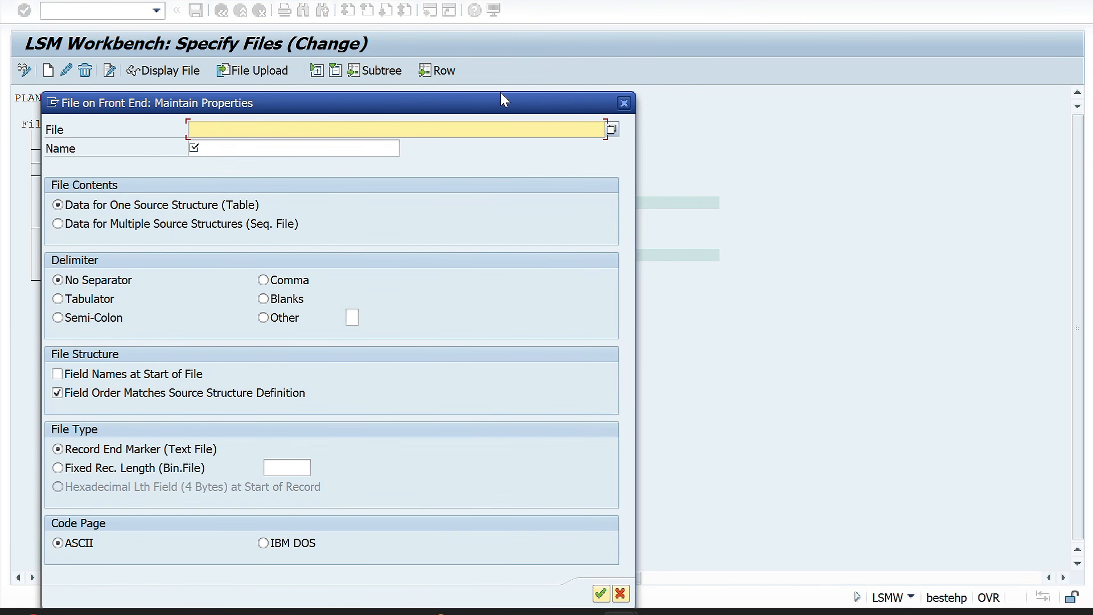
drag(506, 96, 826, 69)
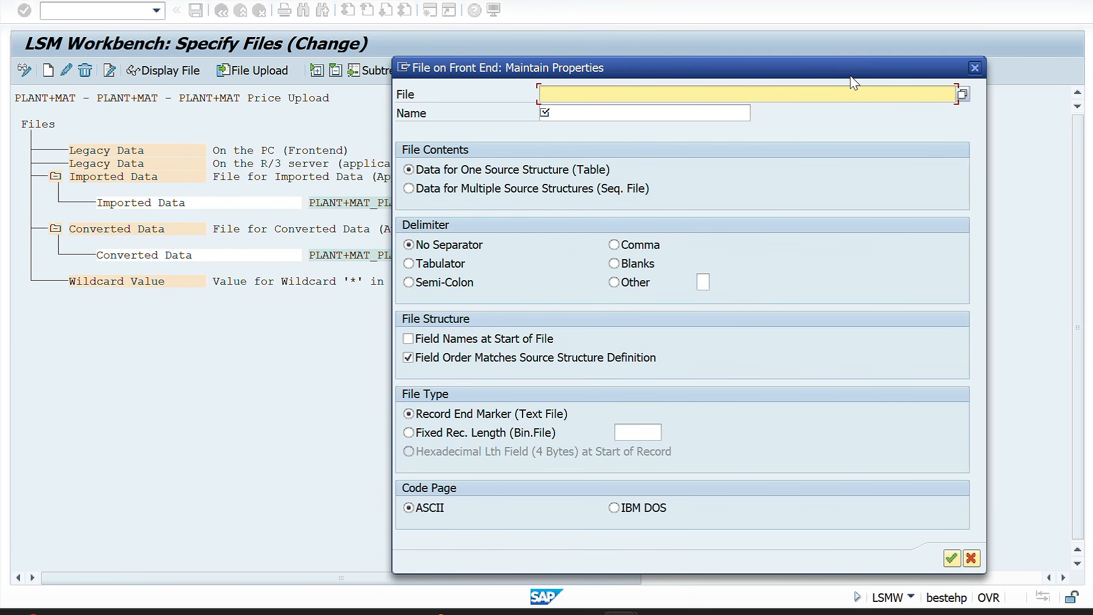
click(967, 97)
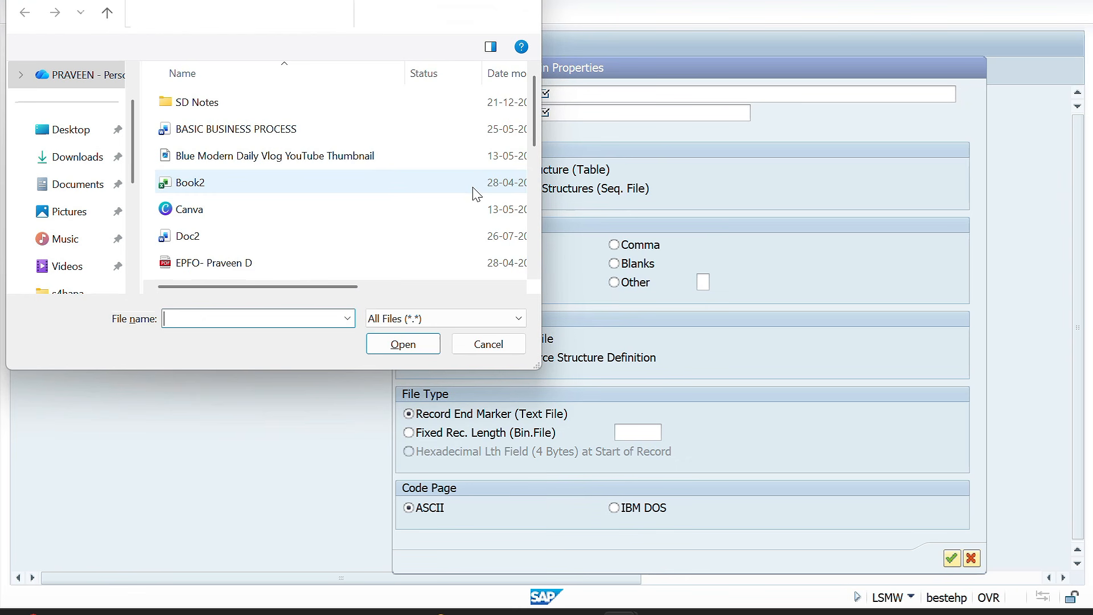
click(70, 134)
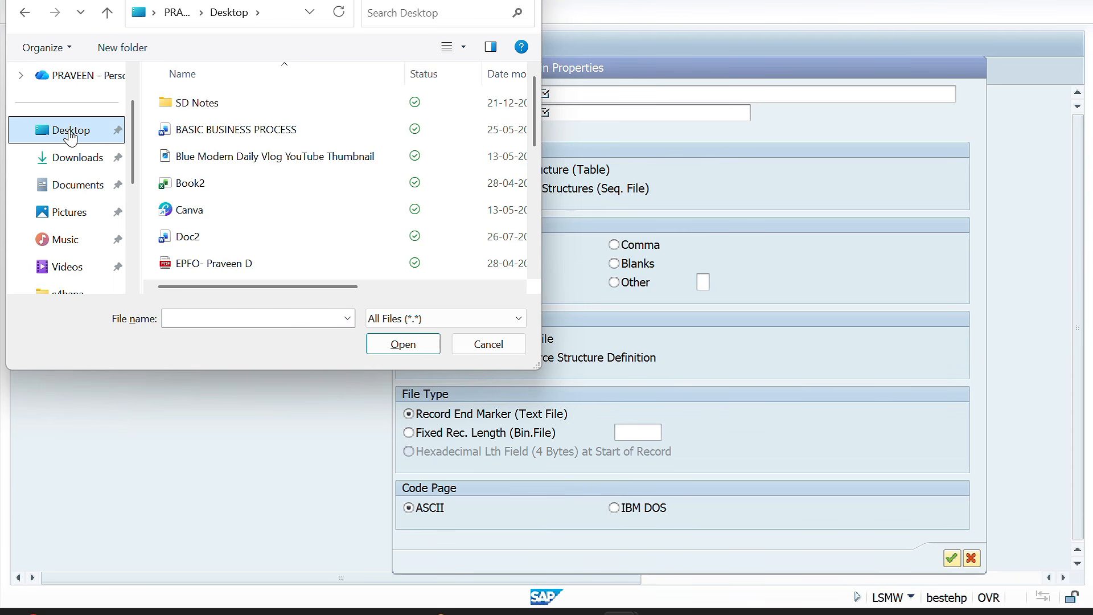
scroll(300, 203, down, 3)
click(260, 209)
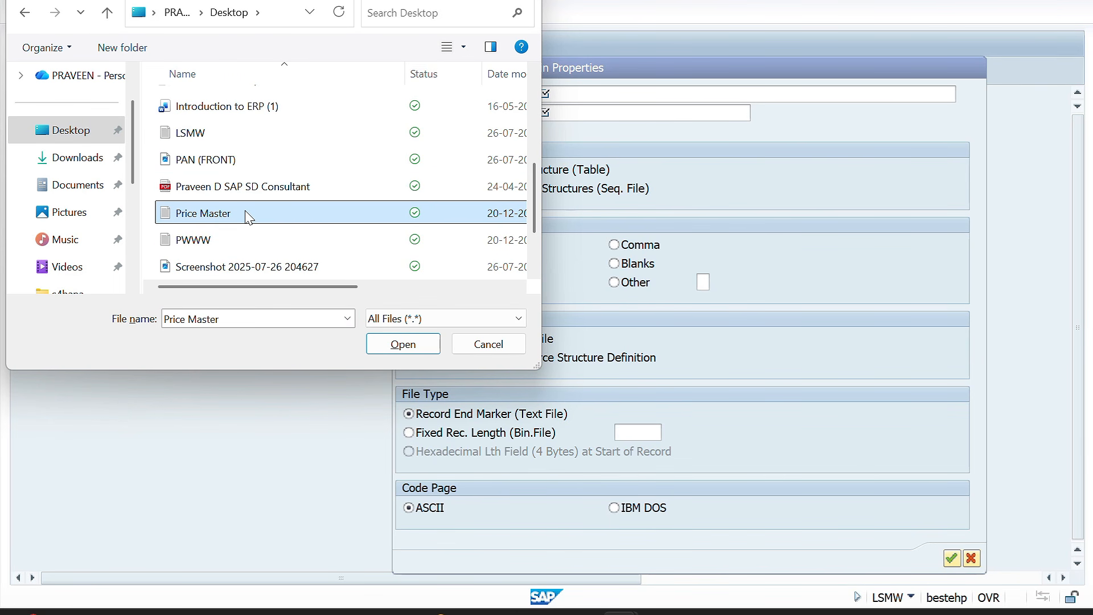
click(392, 349)
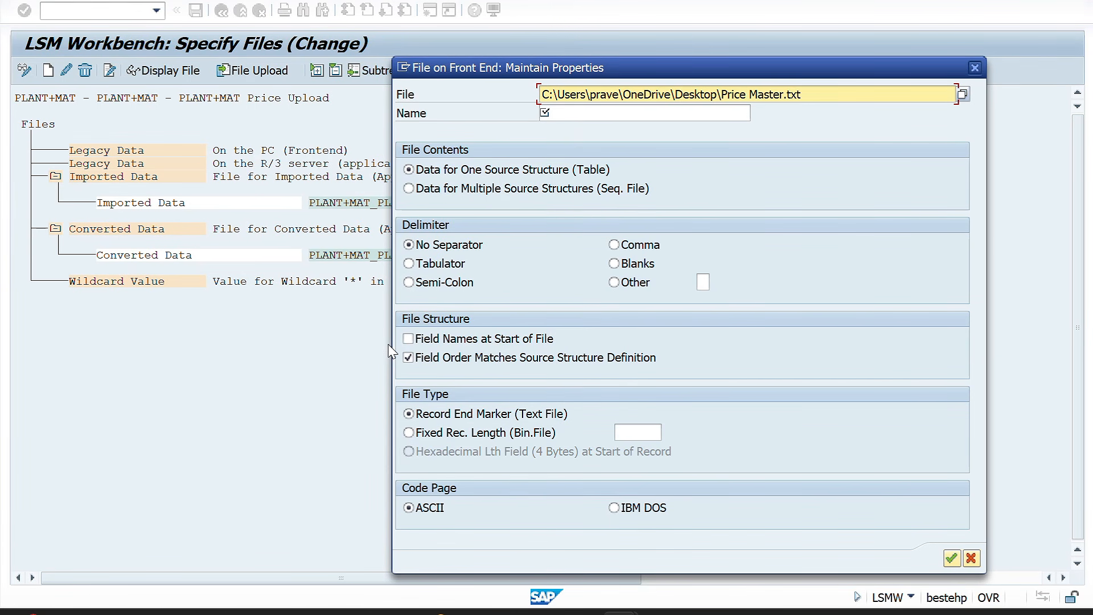
Name the legacy file Price Master with Tabulator as delimiter, save the file specification and return to the process steps
click(550, 114)
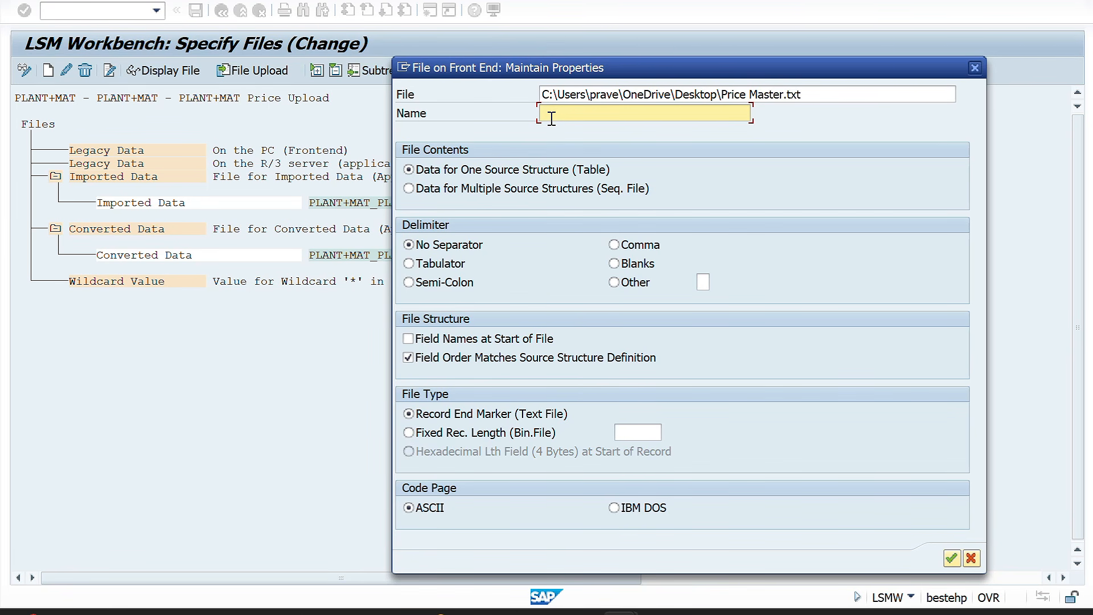
text(Price Master)
click(413, 265)
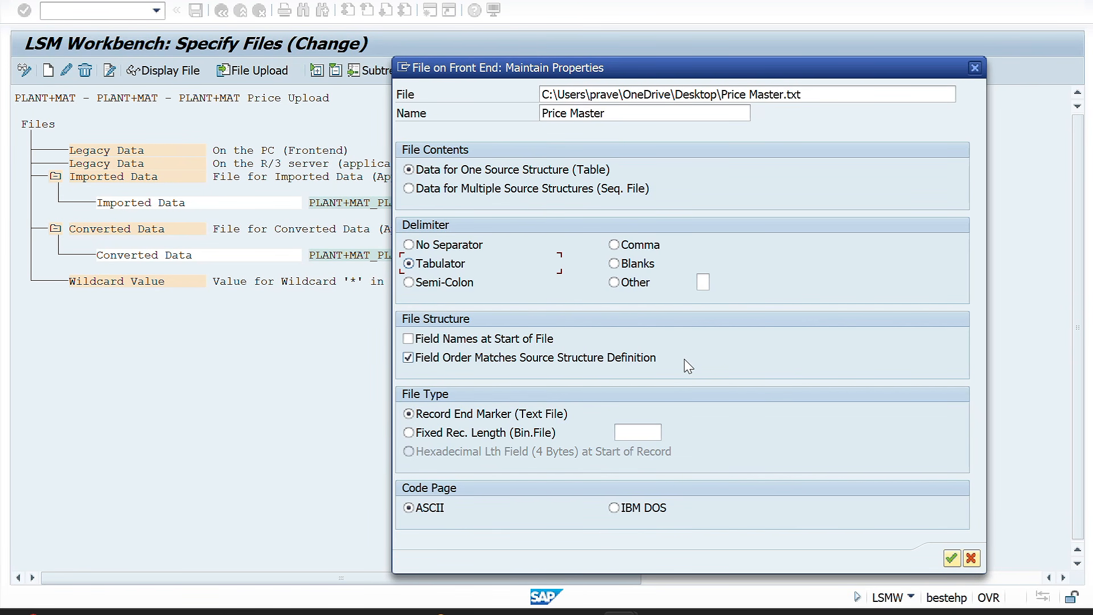
click(951, 558)
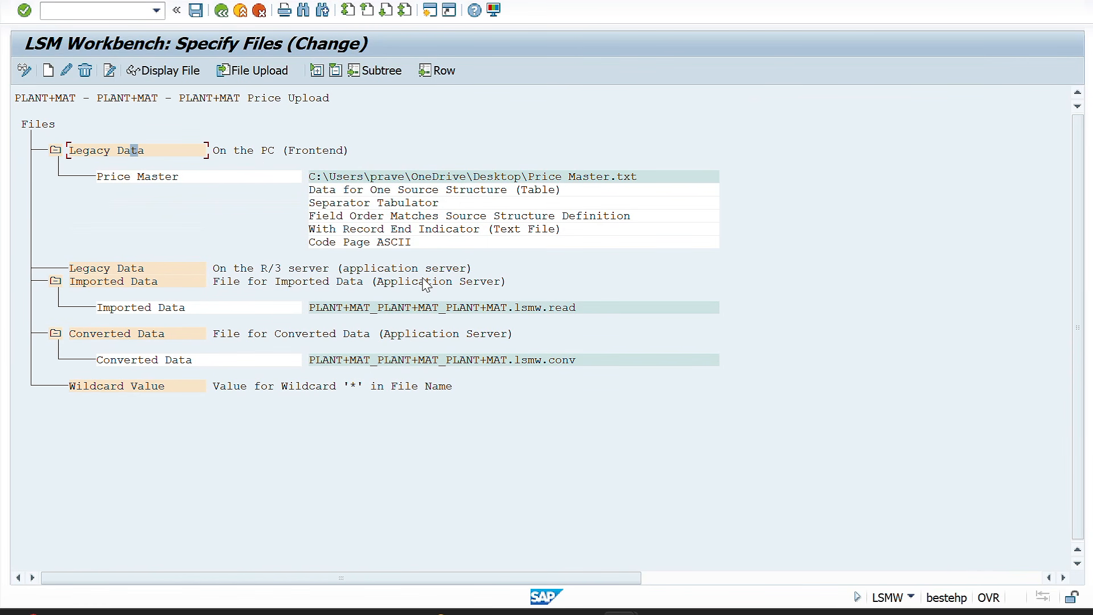
click(196, 13)
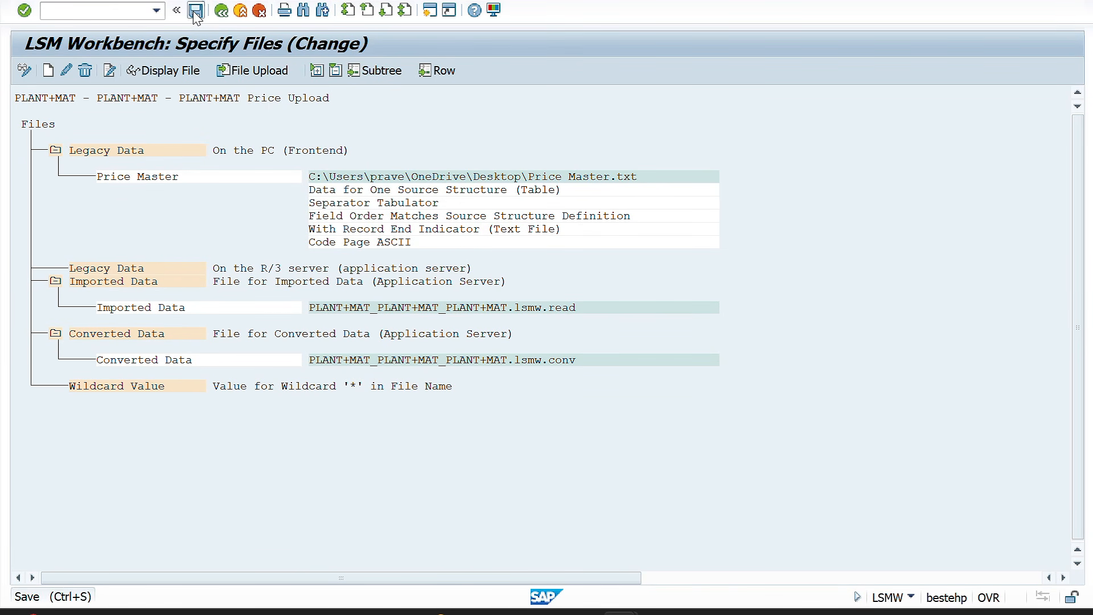
click(221, 11)
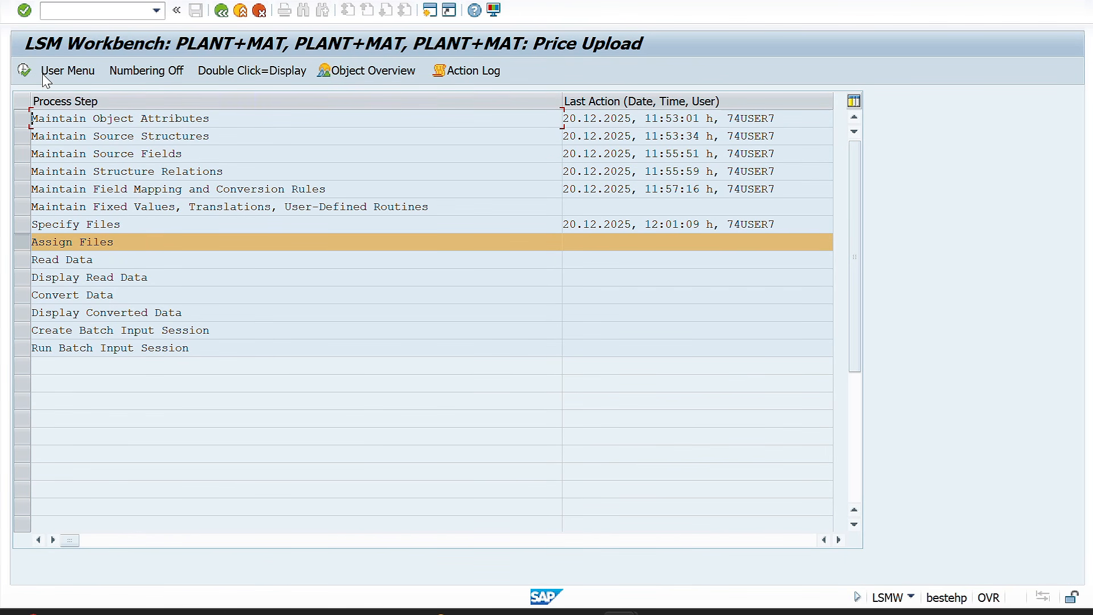
Open Assign Files in change mode, save the Price Master assignment to VK11_PR00_1 and return to the process steps
click(23, 71)
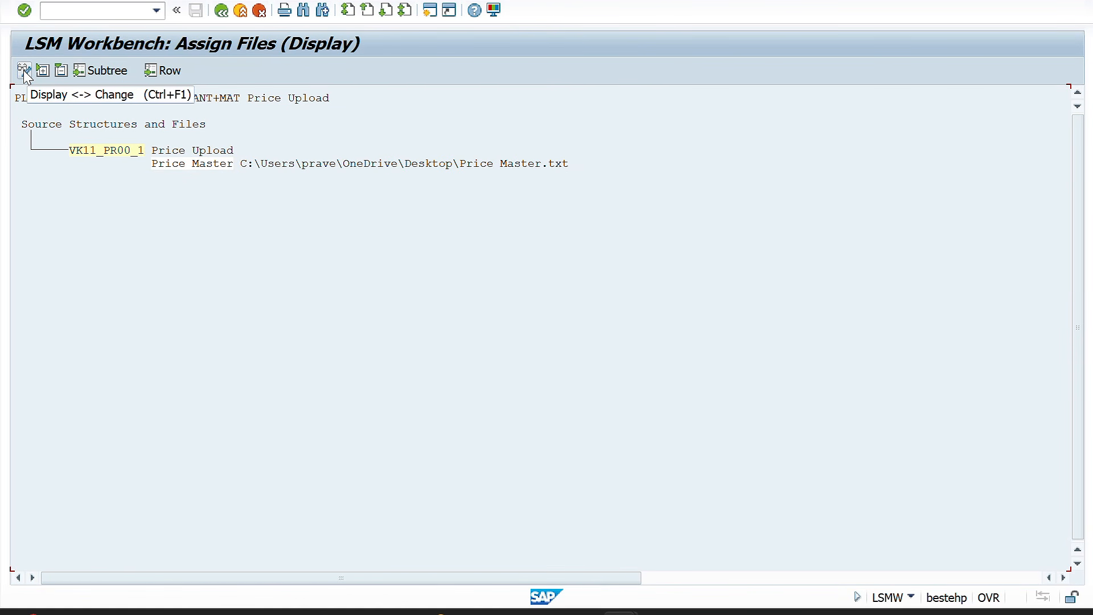
click(25, 72)
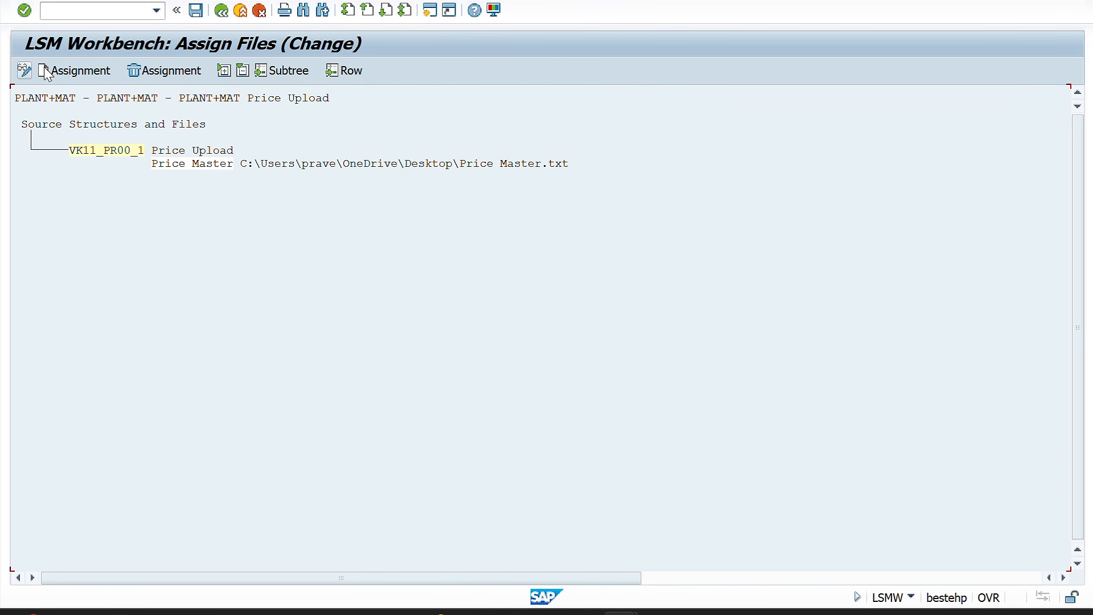
click(196, 14)
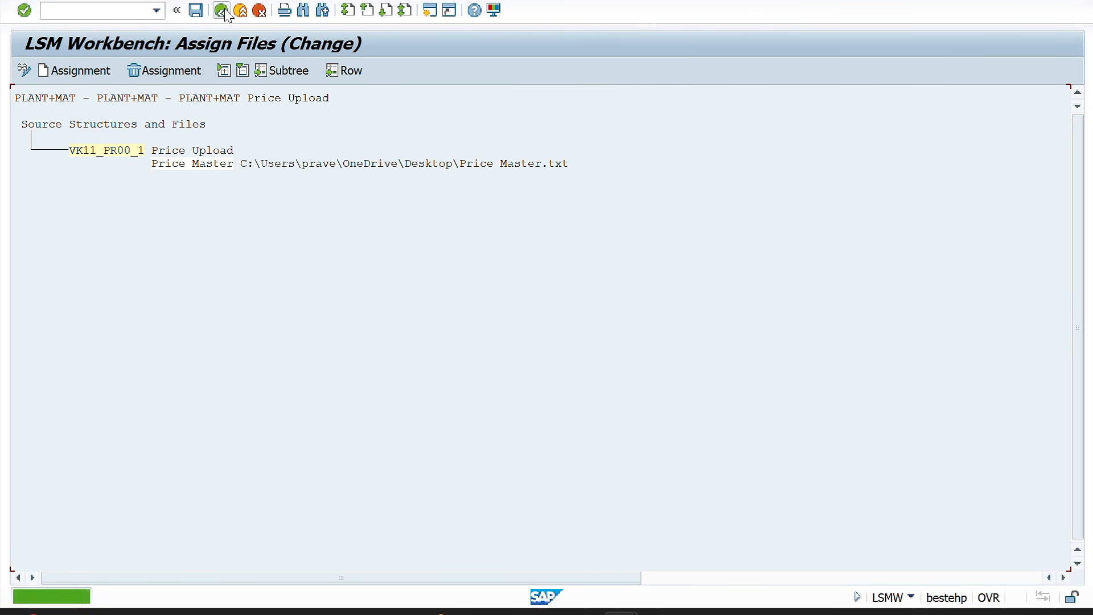
click(224, 12)
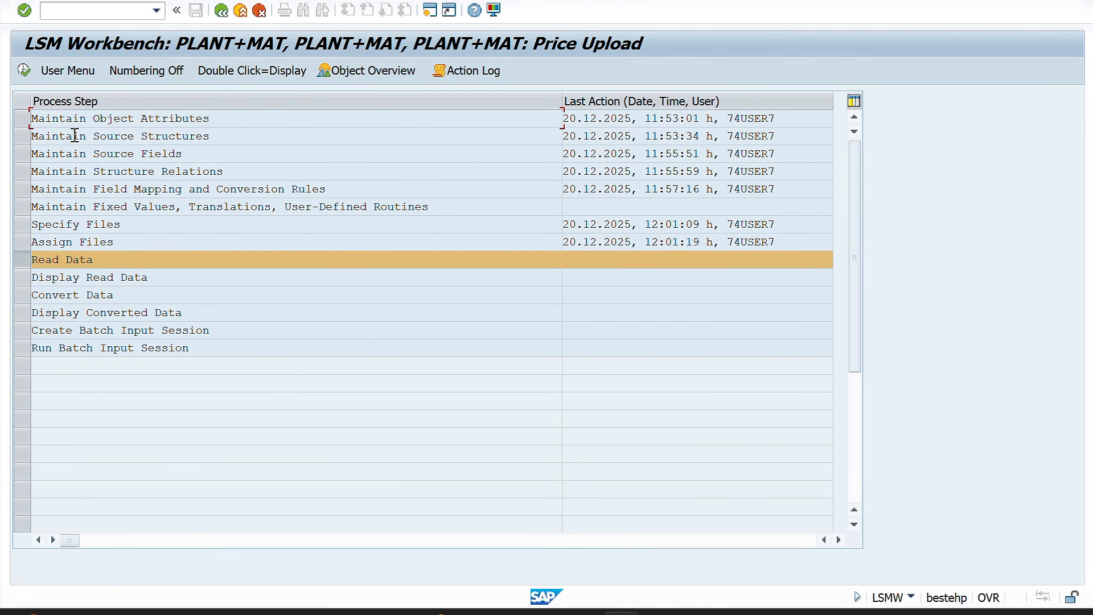
Run Read Data for all transactions, allowing access to Price Master.txt with the decision remembered, and return to the process steps
click(23, 71)
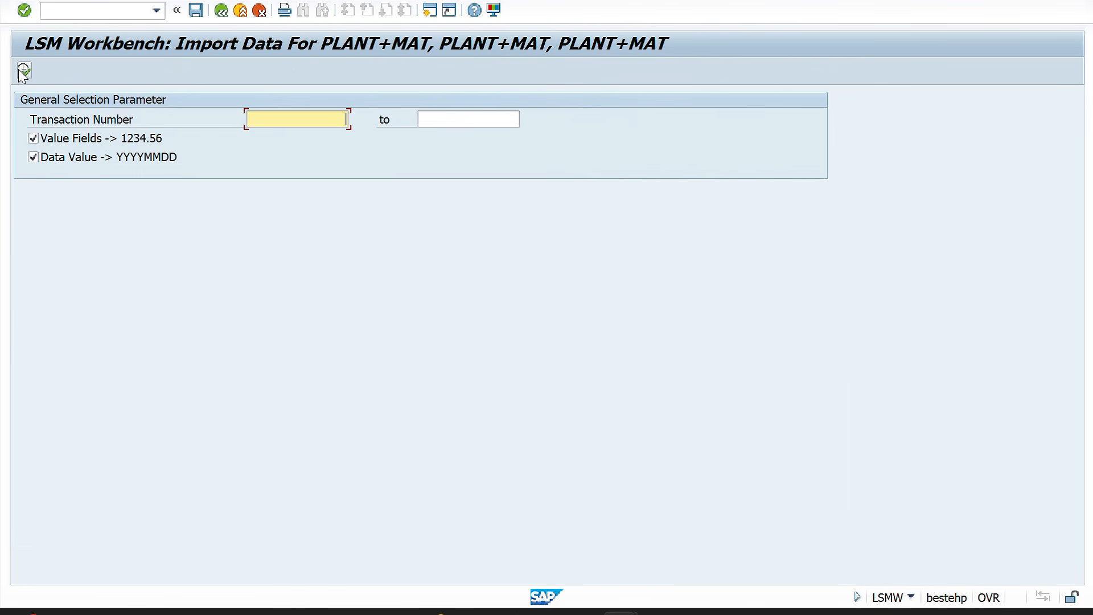
click(23, 71)
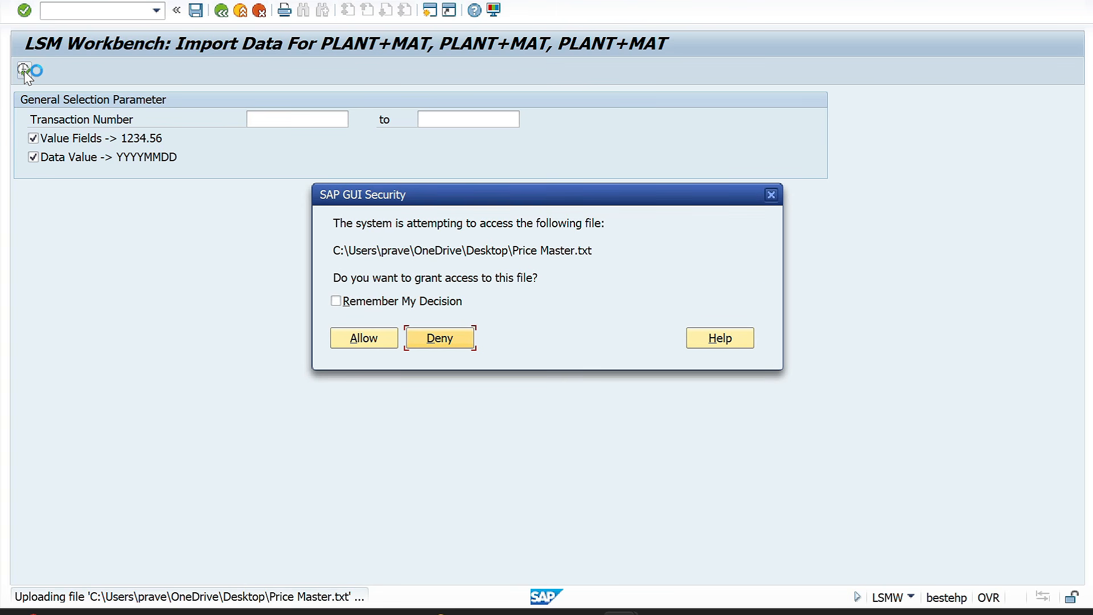
click(336, 300)
click(359, 342)
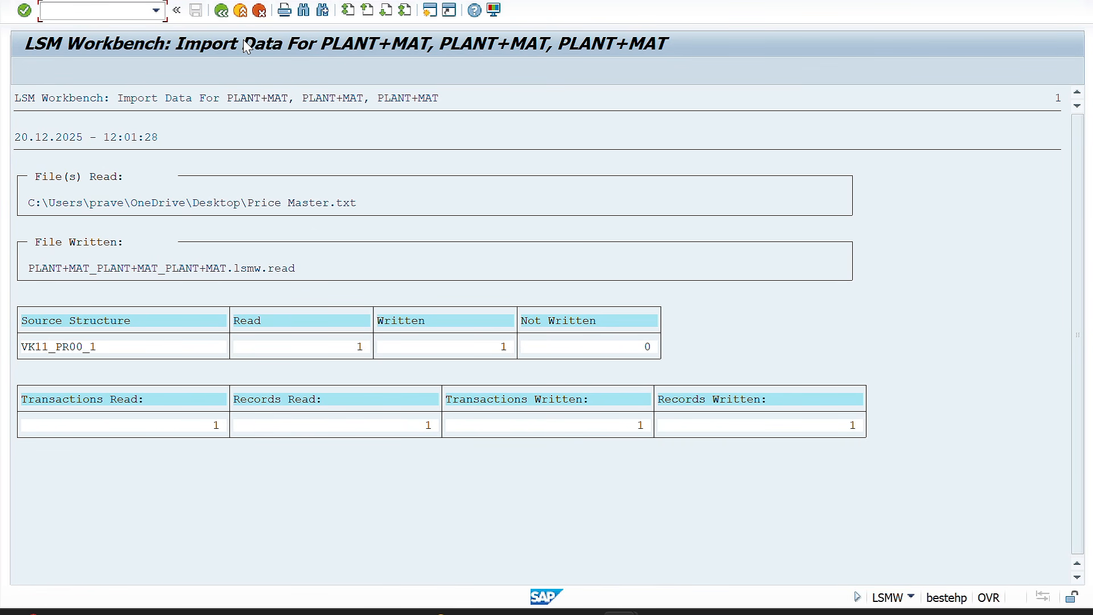
click(222, 11)
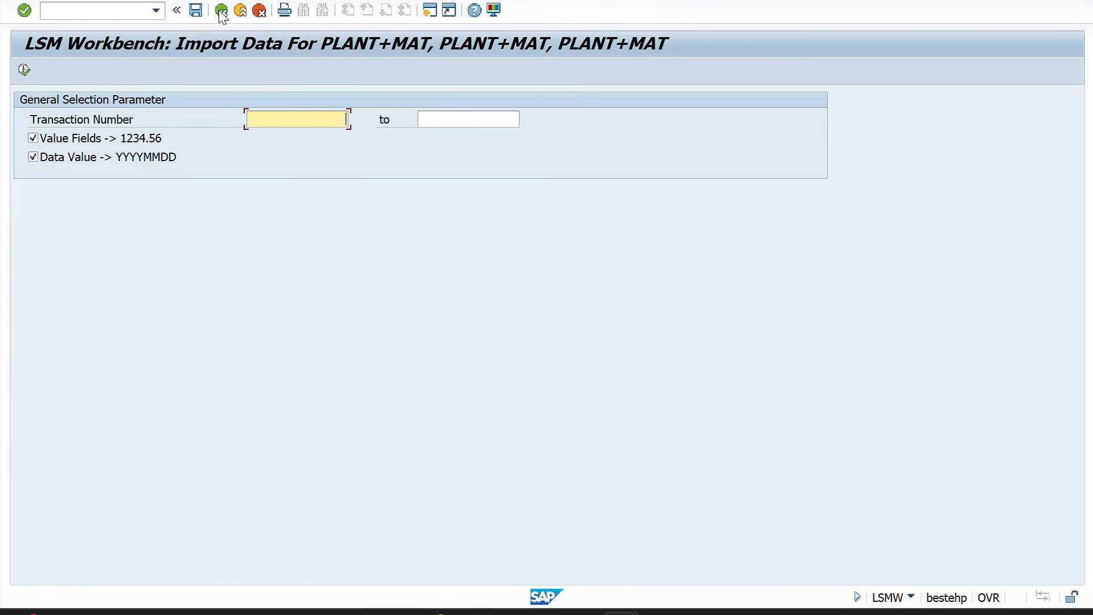
click(221, 12)
click(221, 11)
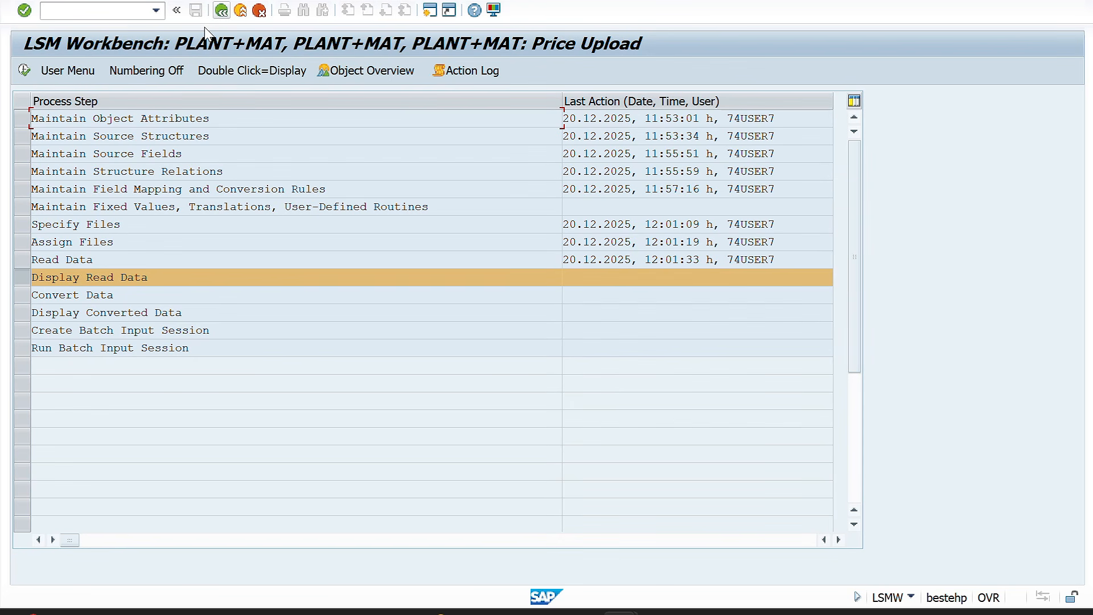
Display the read data and open the field contents of the imported VK11_PR00_1 record
click(22, 72)
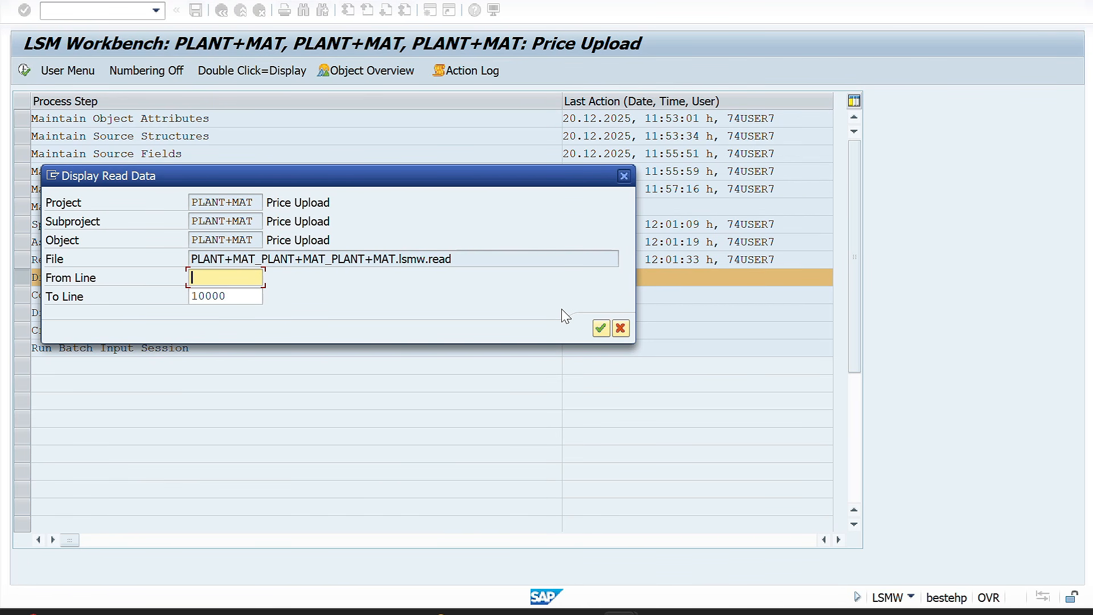
click(602, 329)
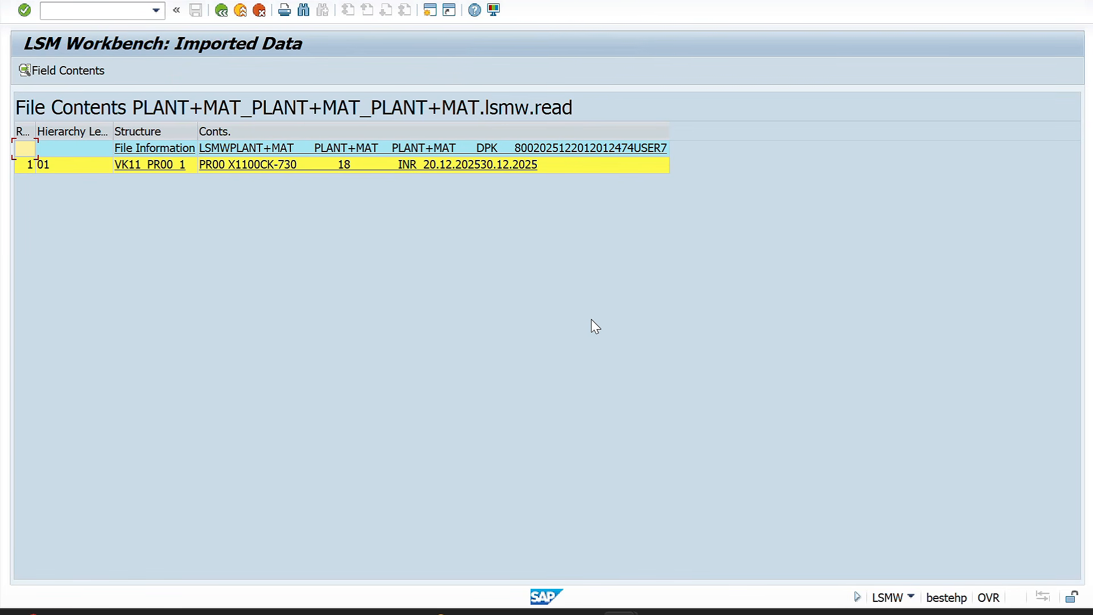
double_click(251, 166)
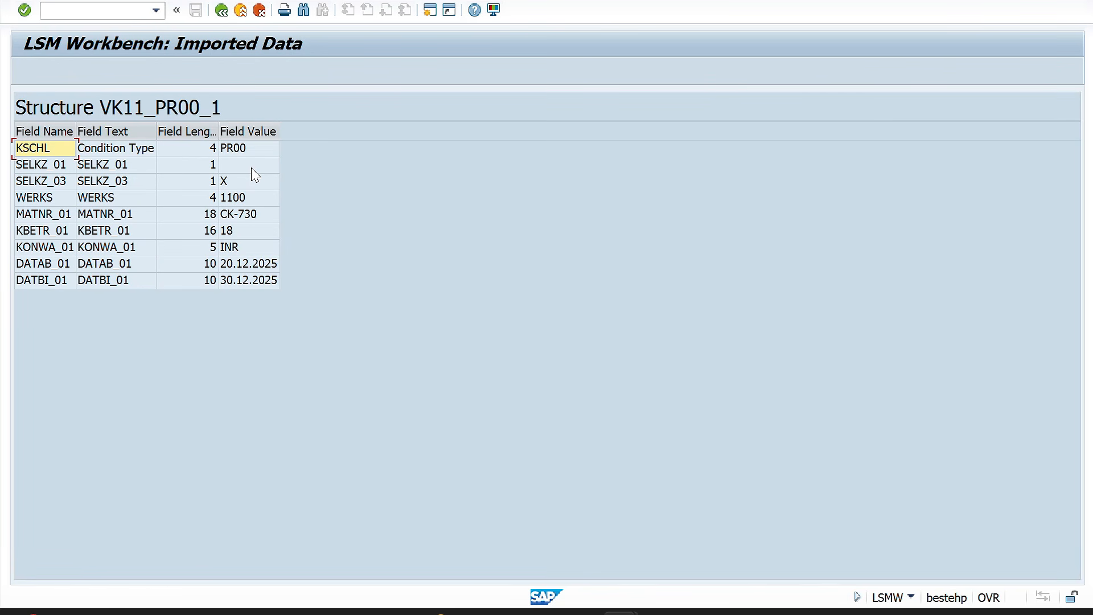
Examine the imported VK11_PR00_1 field values from condition type through plant, material, rate and currency, and return to the process steps
click(137, 147)
click(257, 149)
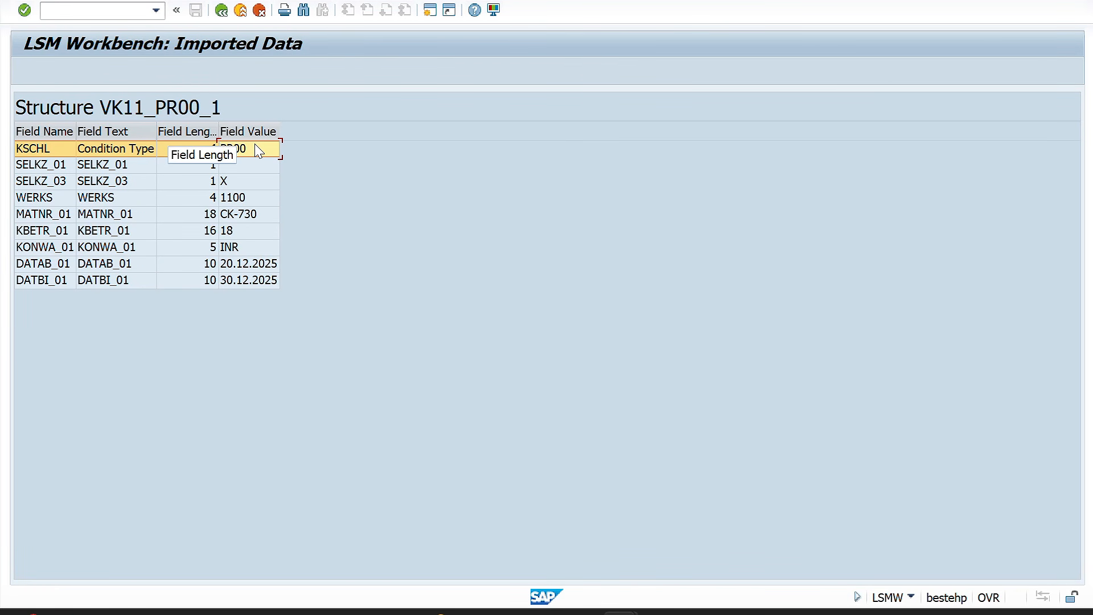
click(118, 169)
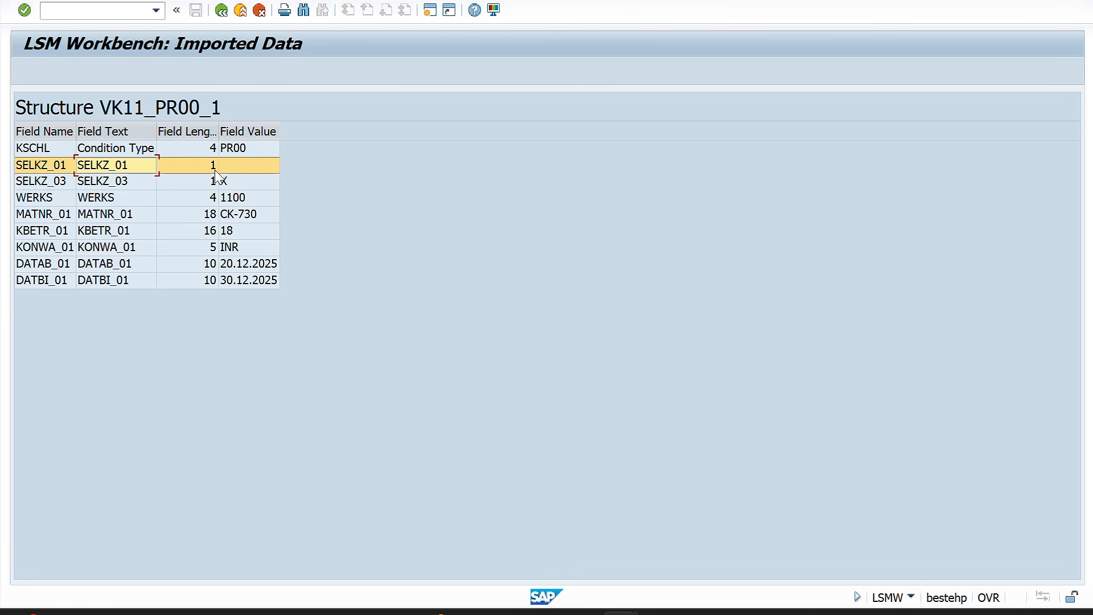
click(272, 165)
click(64, 183)
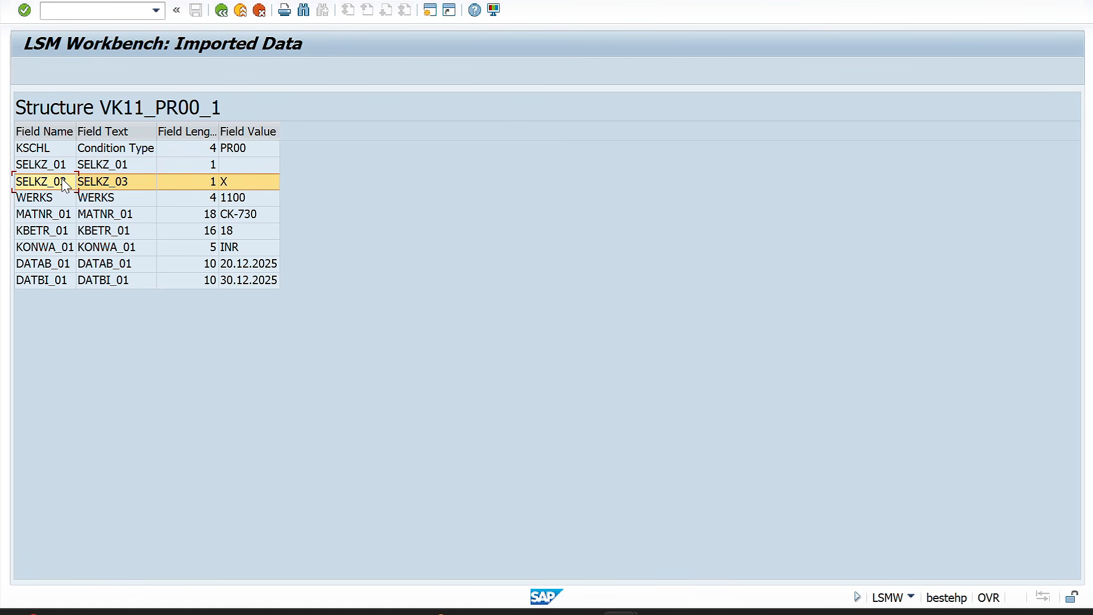
click(242, 183)
click(95, 200)
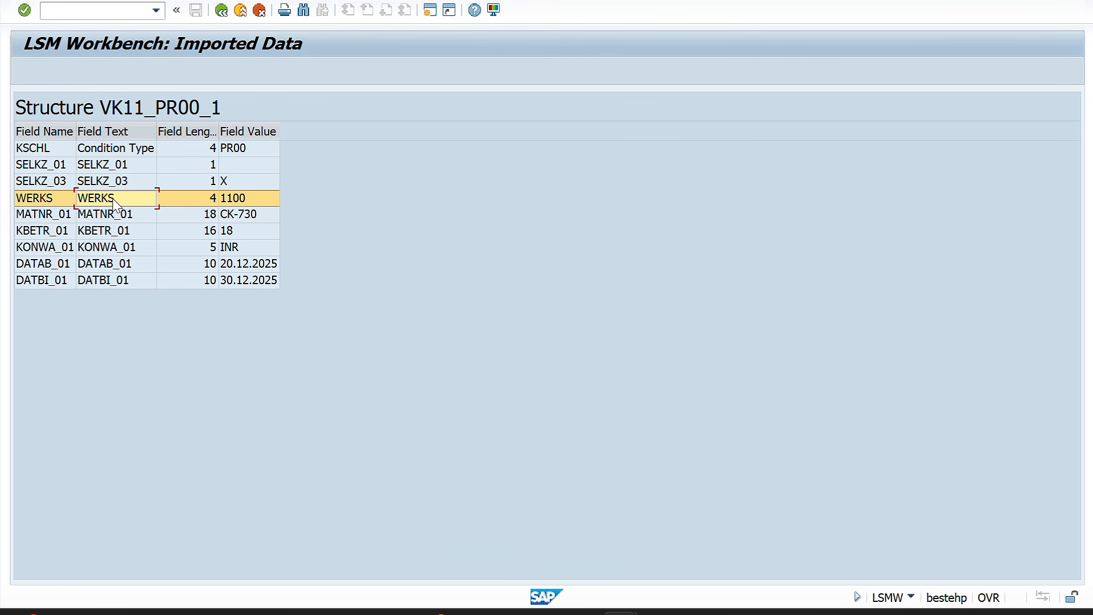
click(250, 213)
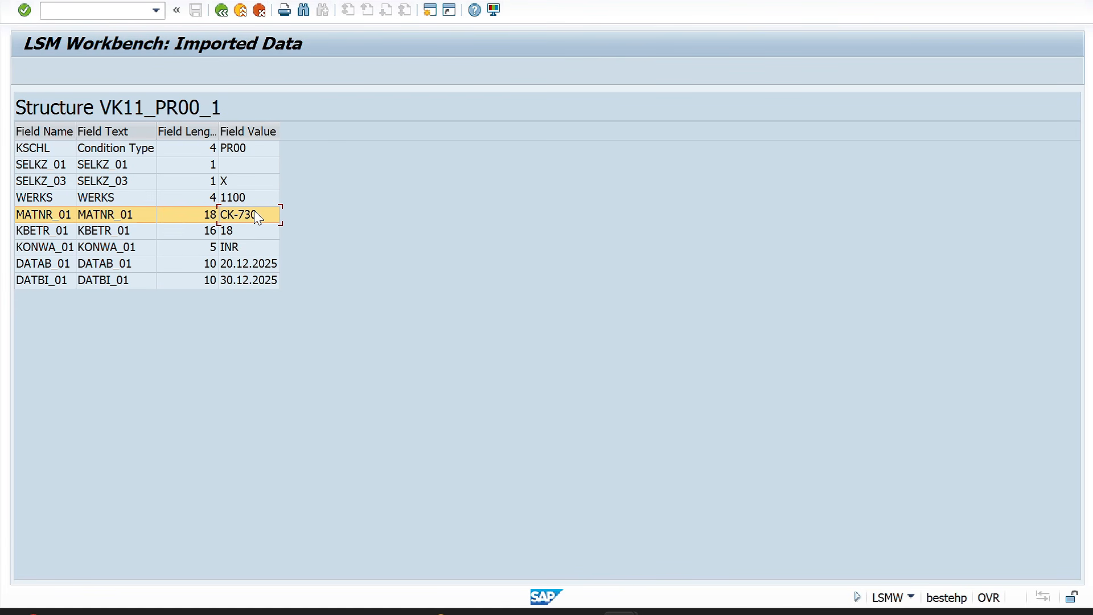
click(232, 232)
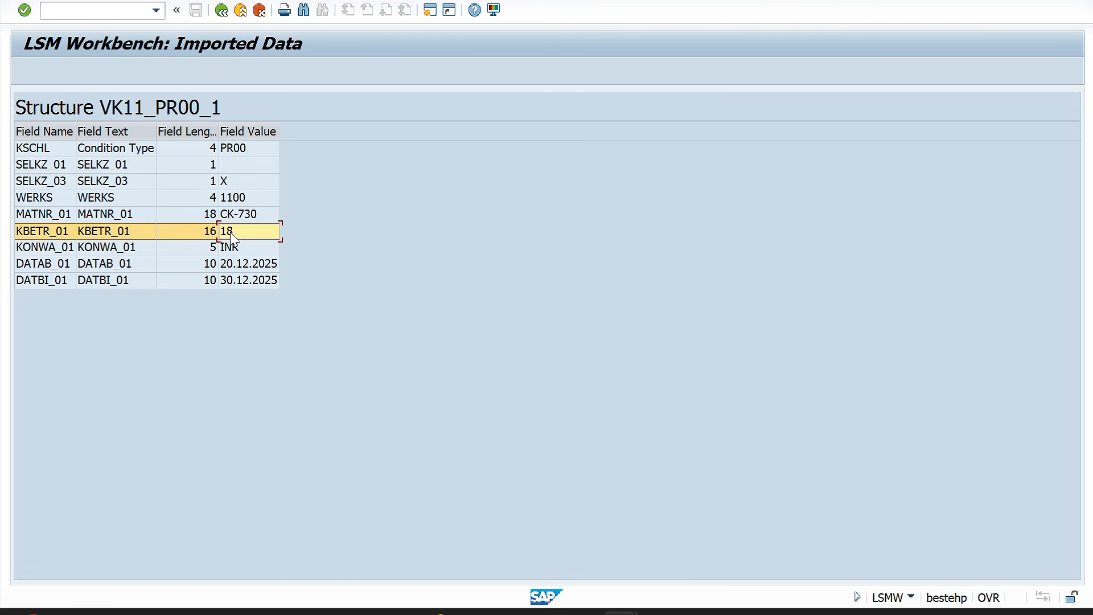
click(233, 248)
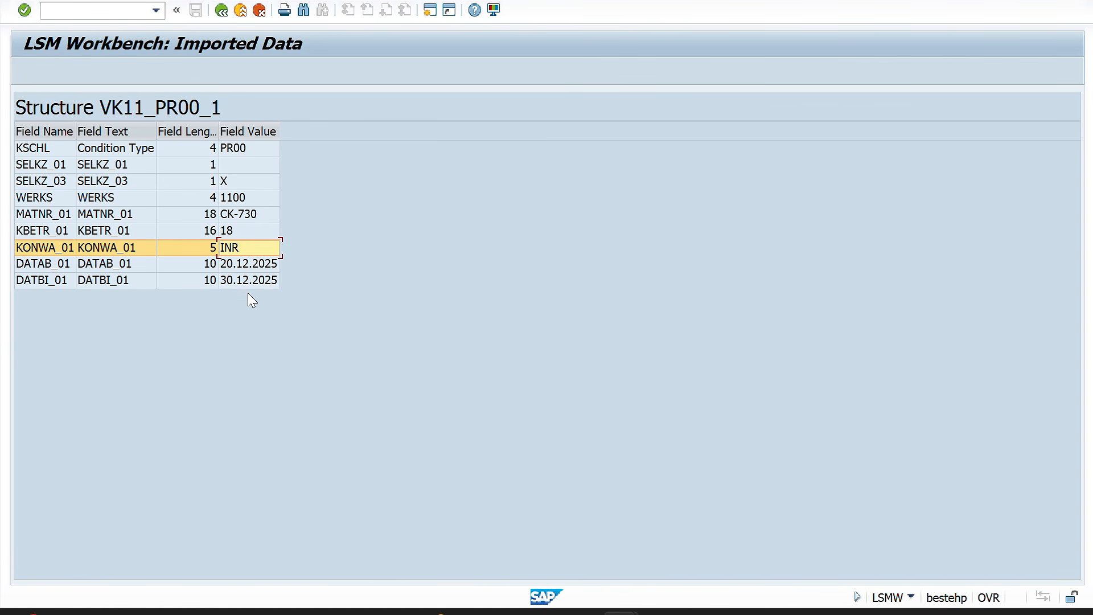
click(222, 12)
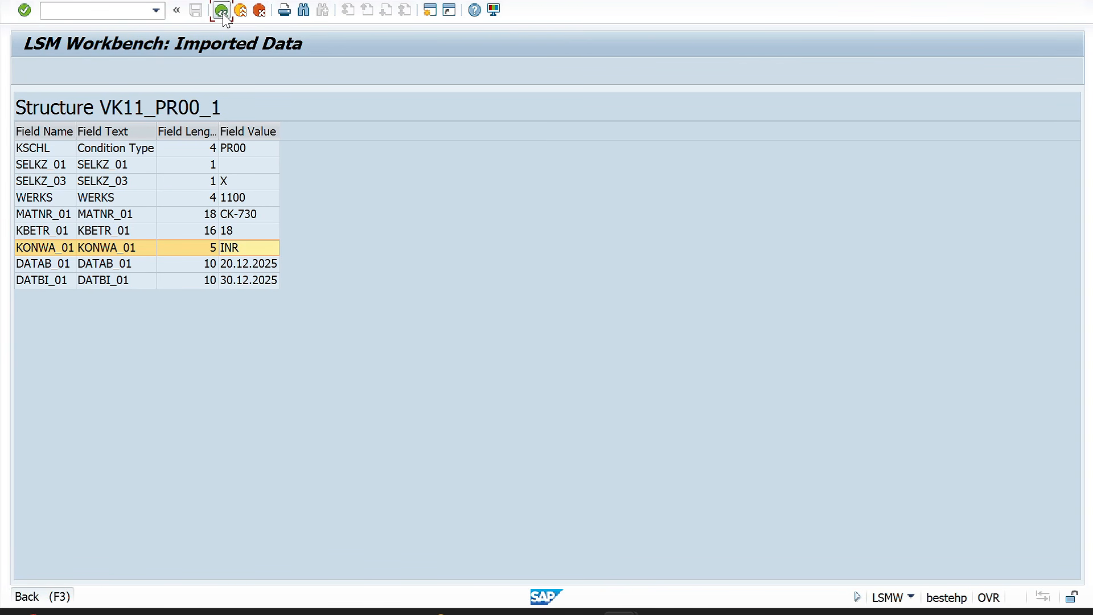
click(222, 11)
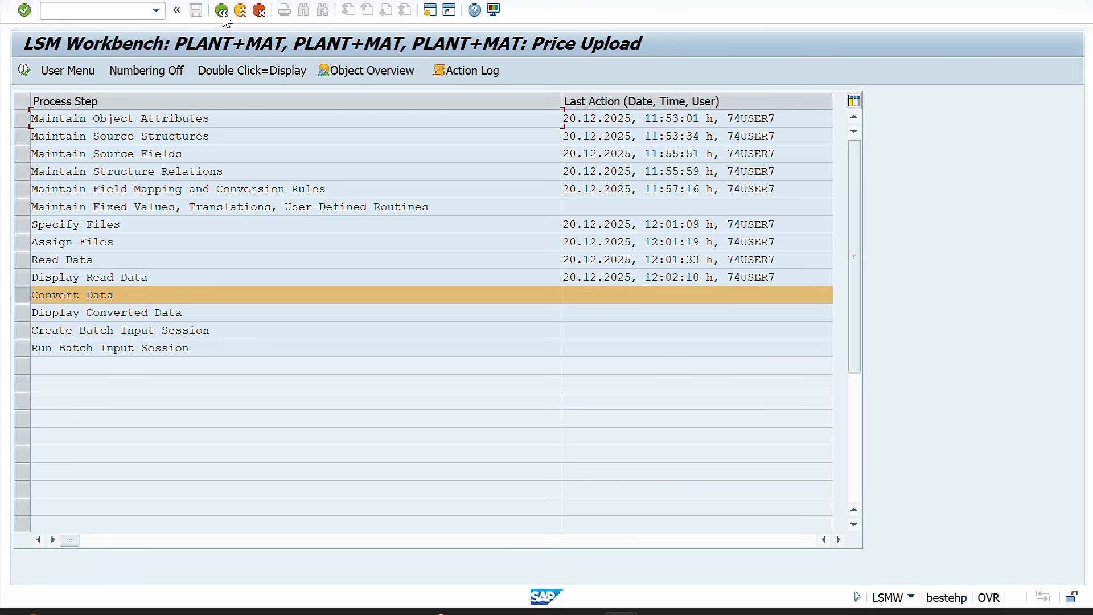
Run Convert Data for all transactions of PLANT+MAT and return to the process steps
click(24, 71)
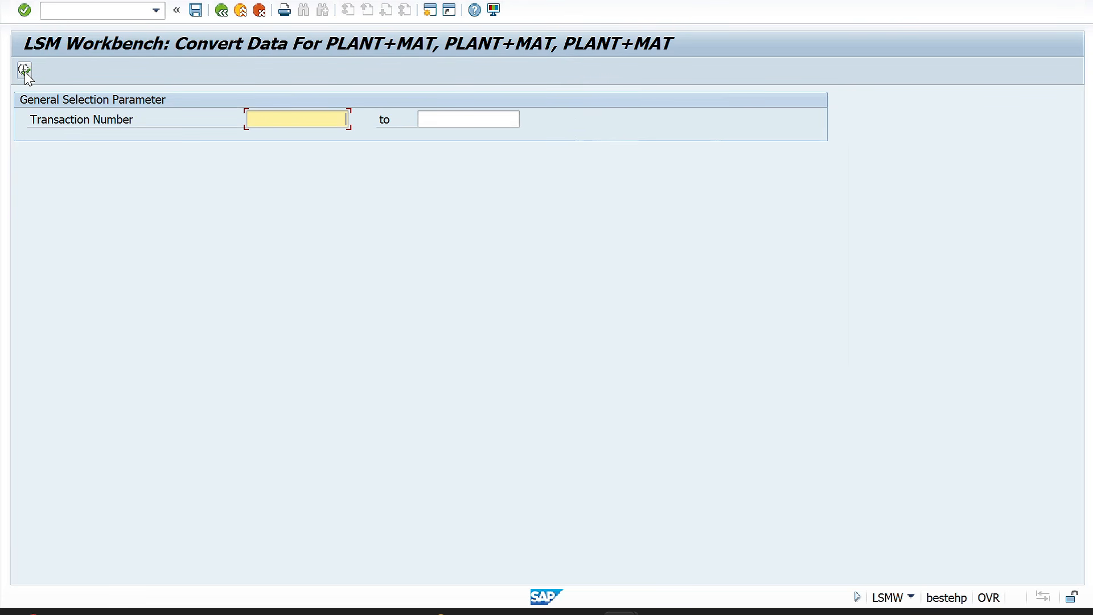
click(25, 70)
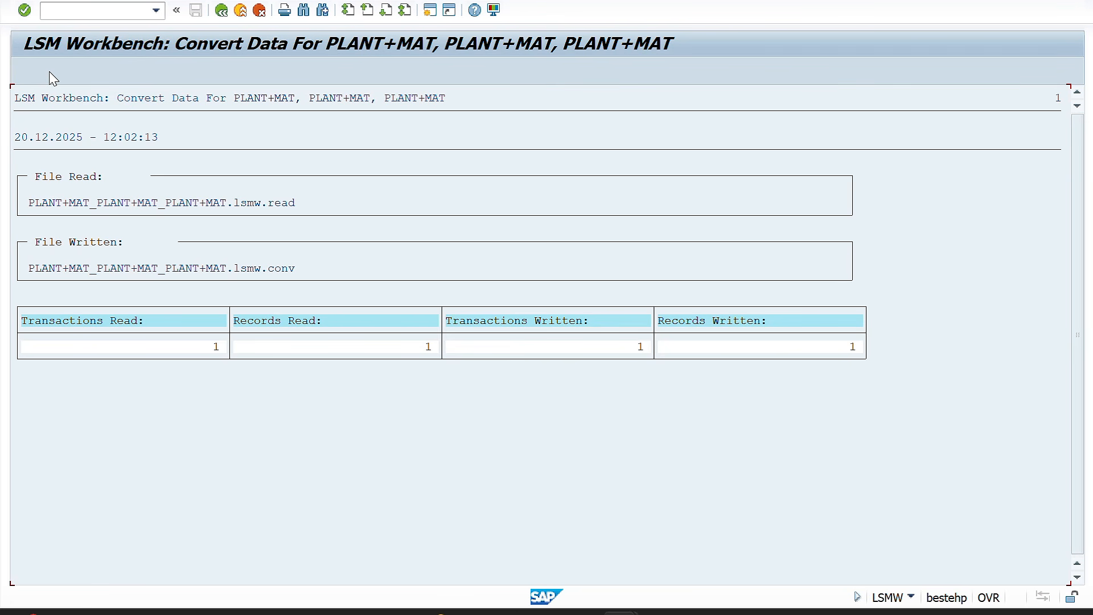
click(222, 10)
click(223, 11)
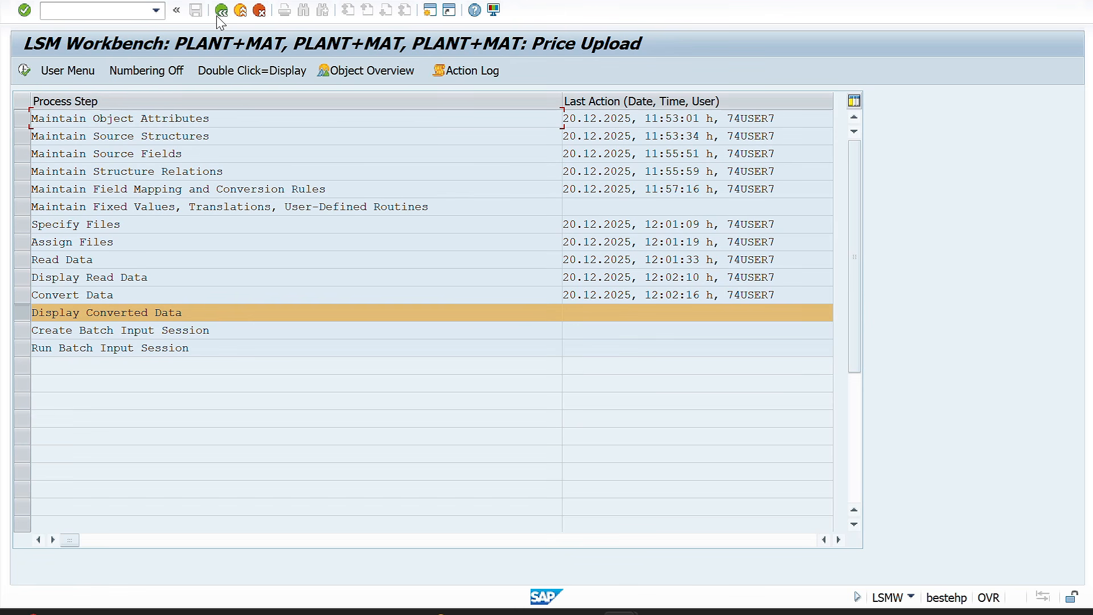
Display the converted data, examine the VK11_PR00 record's field values and lengths, and return to the process steps
click(25, 70)
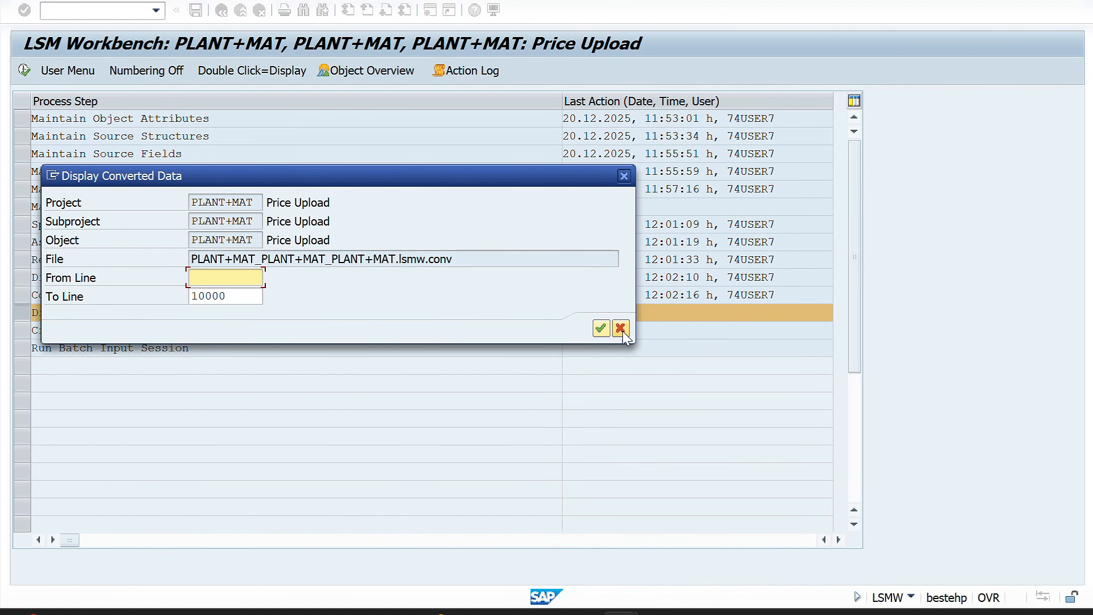
click(601, 328)
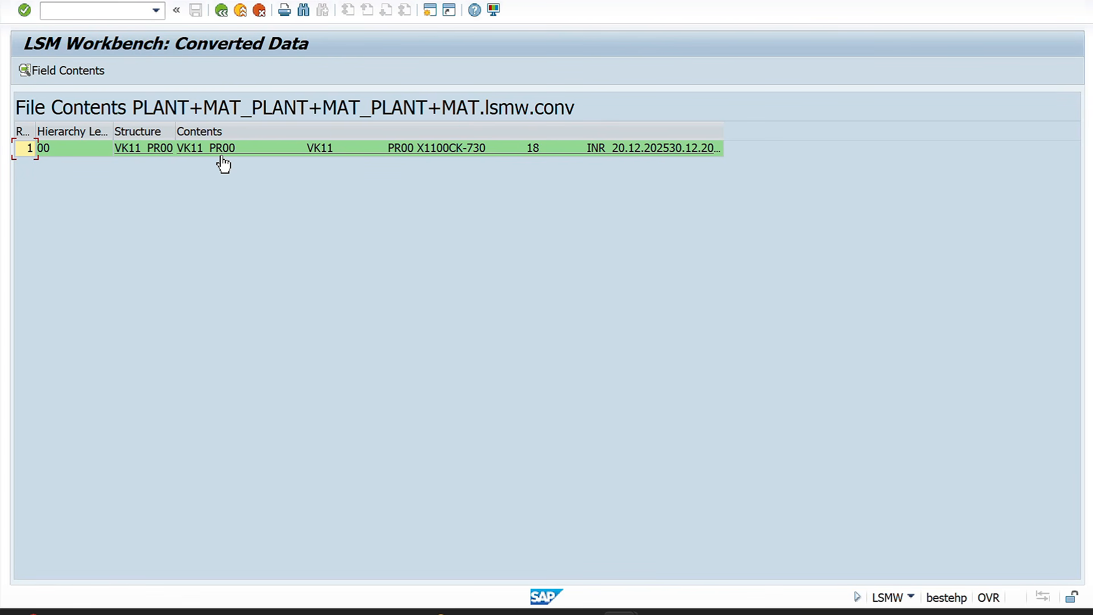
double_click(186, 150)
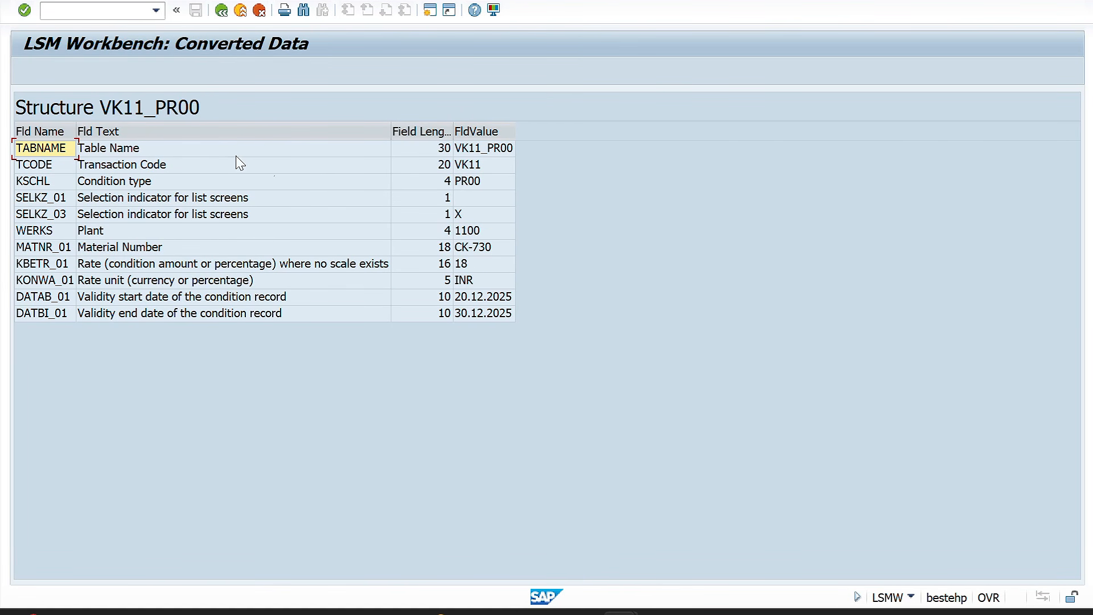
click(486, 153)
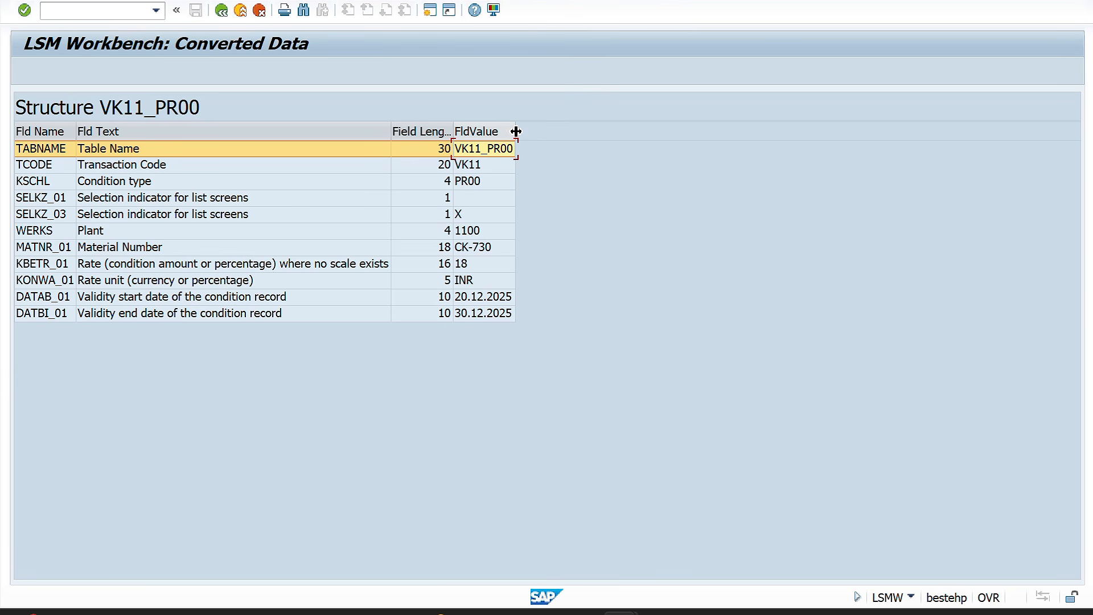
click(467, 167)
click(470, 182)
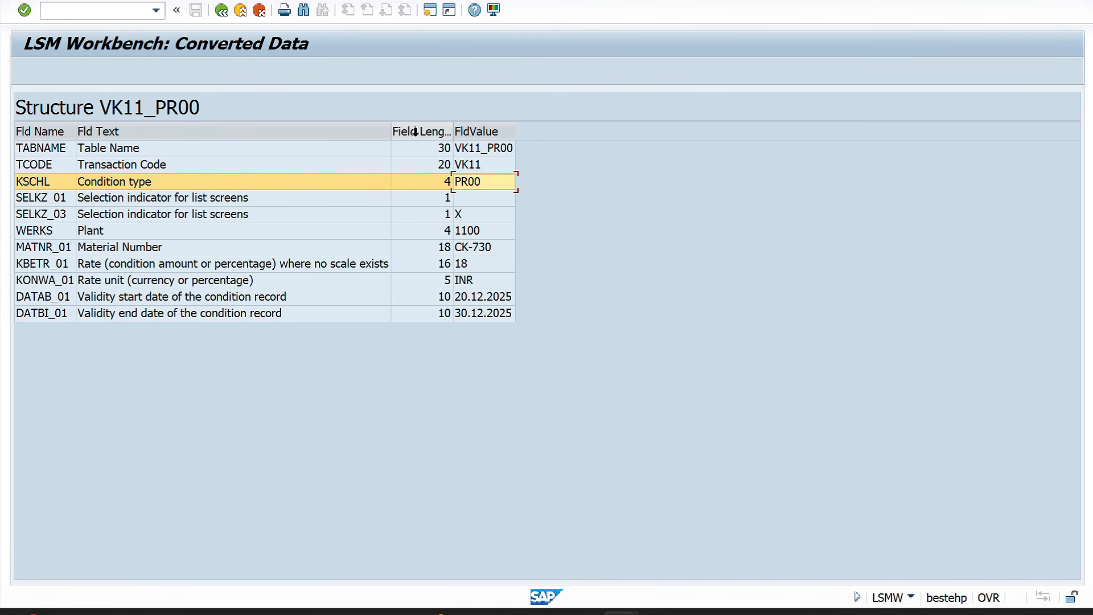
click(415, 132)
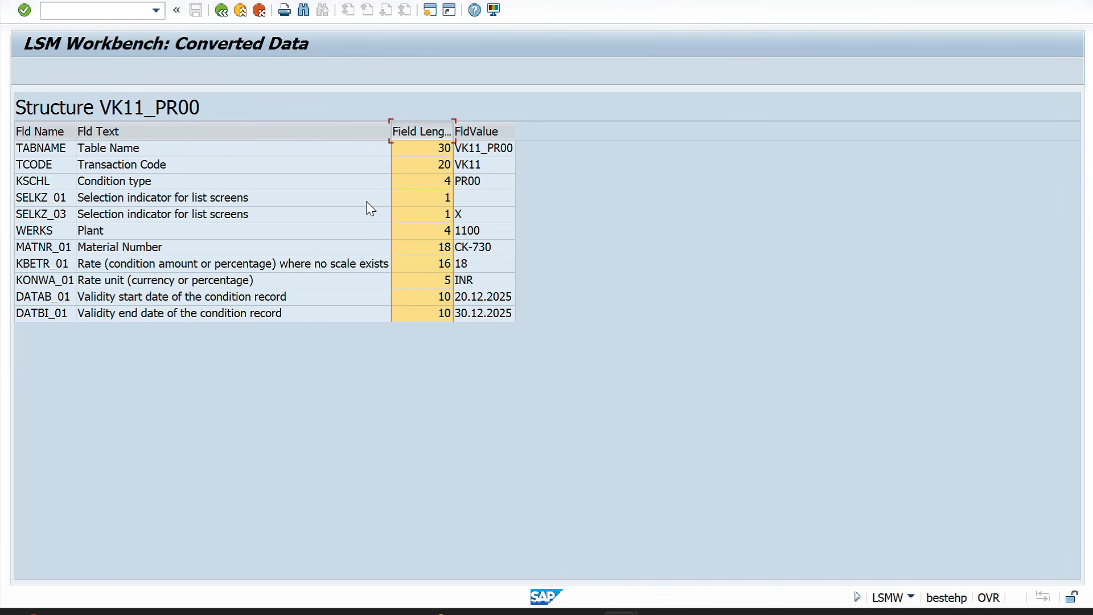
click(222, 11)
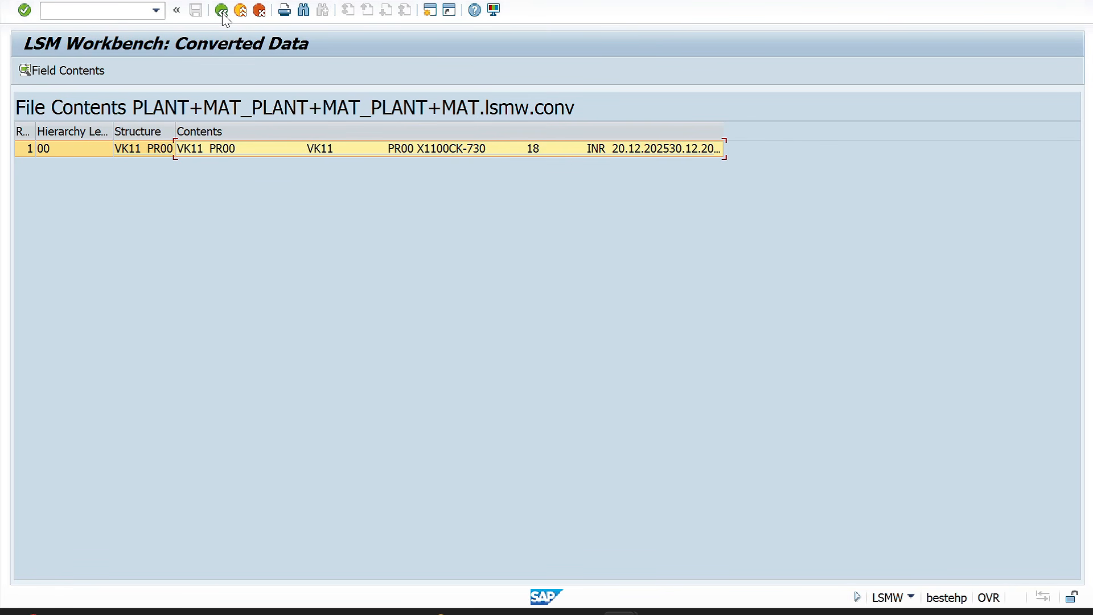
click(222, 11)
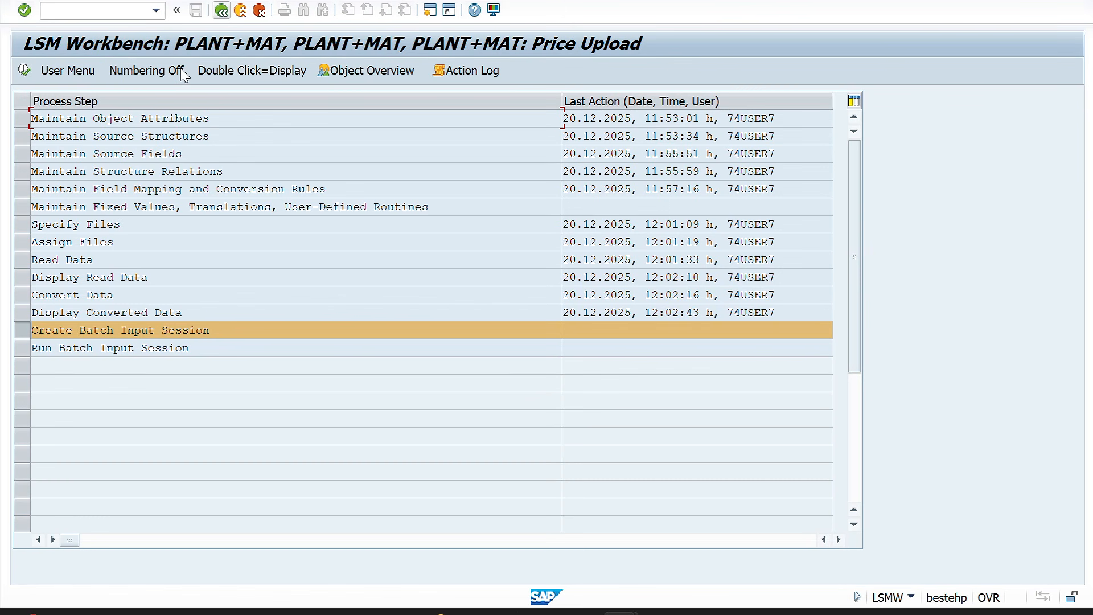
Create the PLANT+MAT batch input session with the option to keep batch input folders enabled, and acknowledge the message
click(25, 71)
click(66, 181)
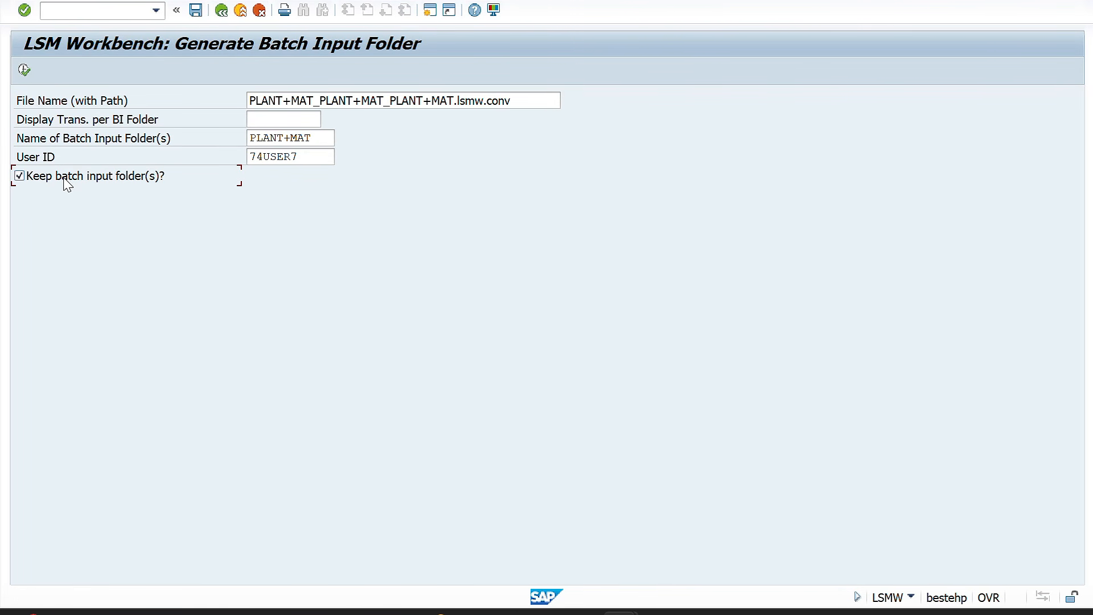
click(24, 69)
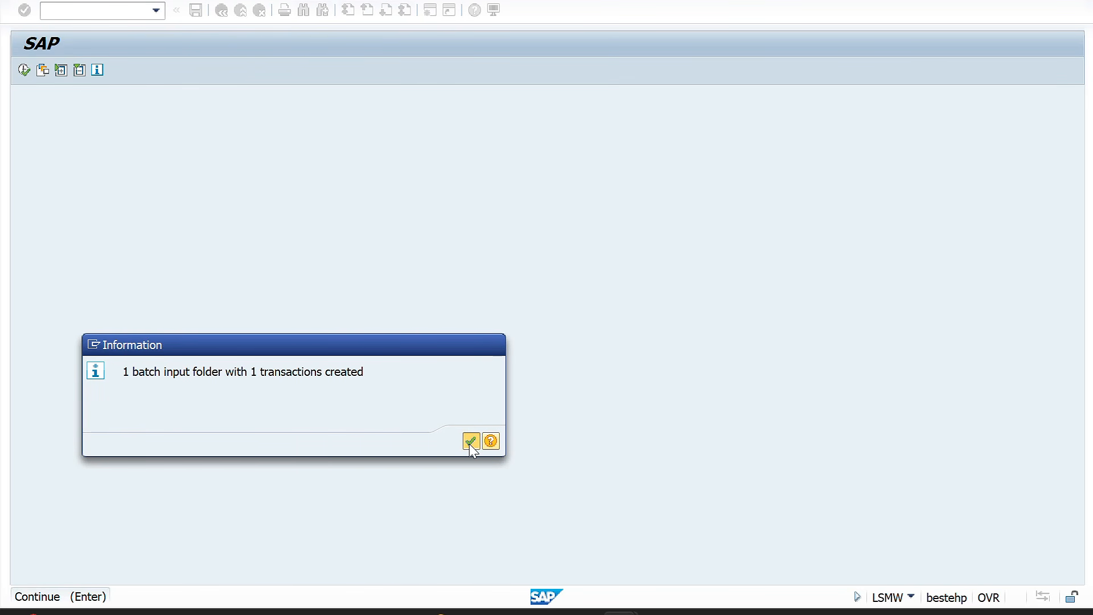
click(471, 442)
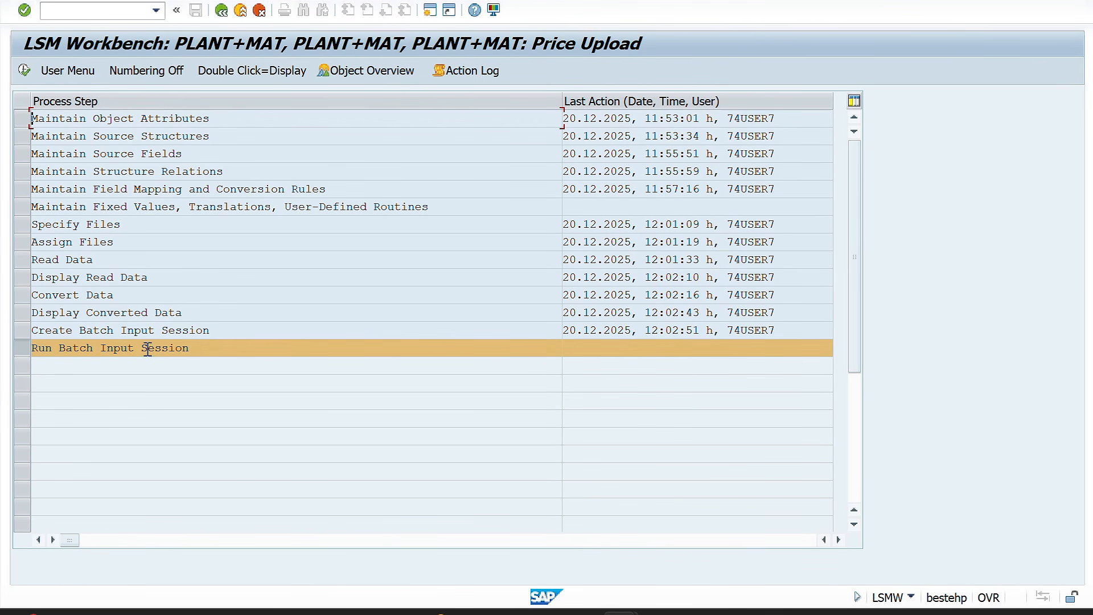
Open Run Batch Input Session and start processing session PLANT+MAT in the foreground with Dynpro standard size
click(23, 70)
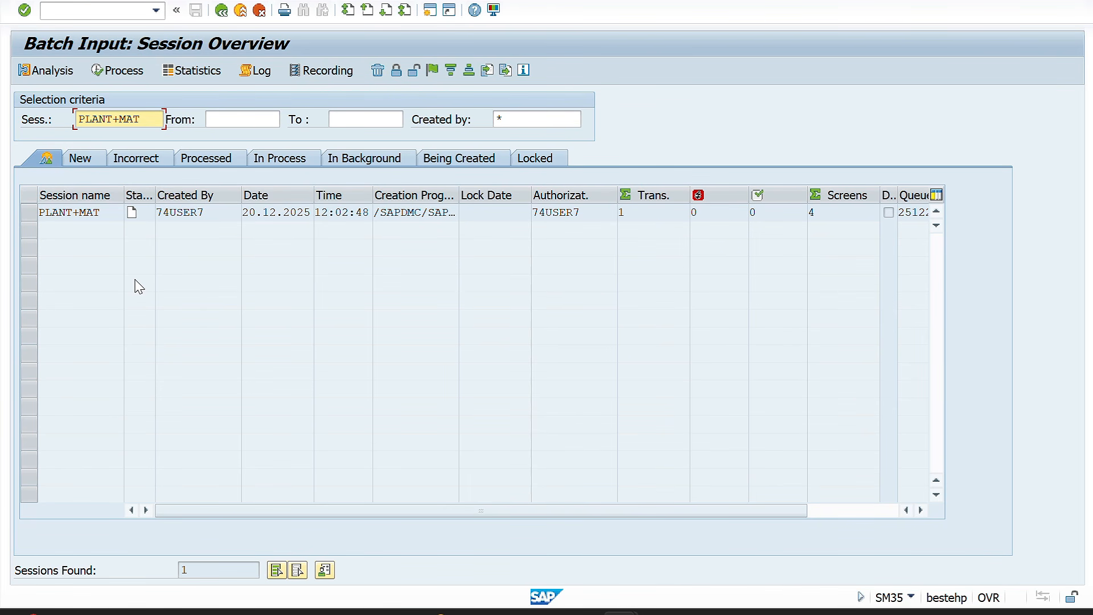
click(29, 213)
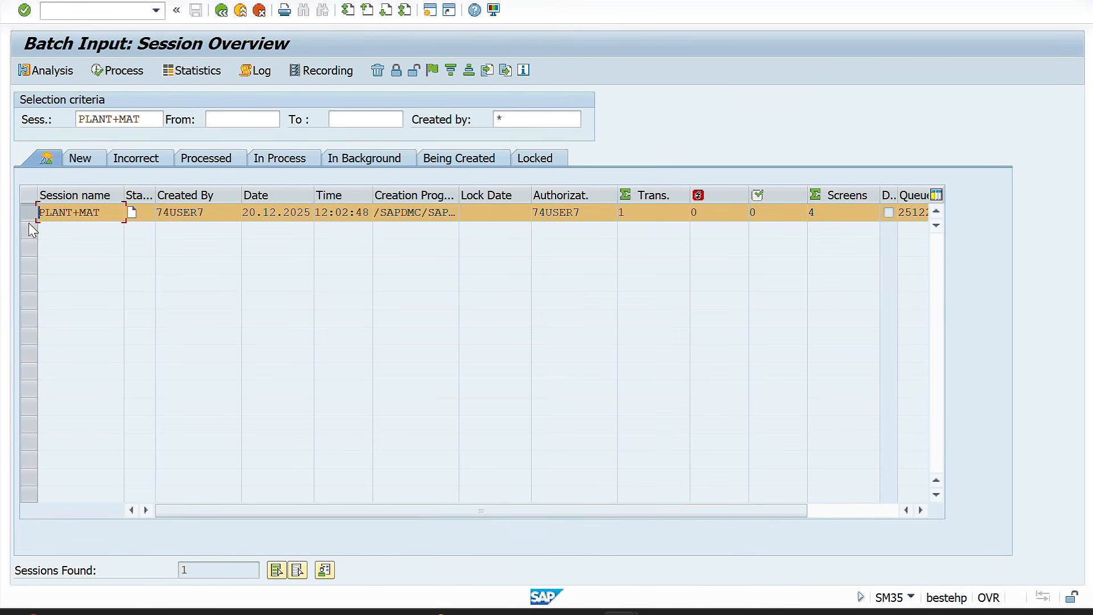
click(118, 70)
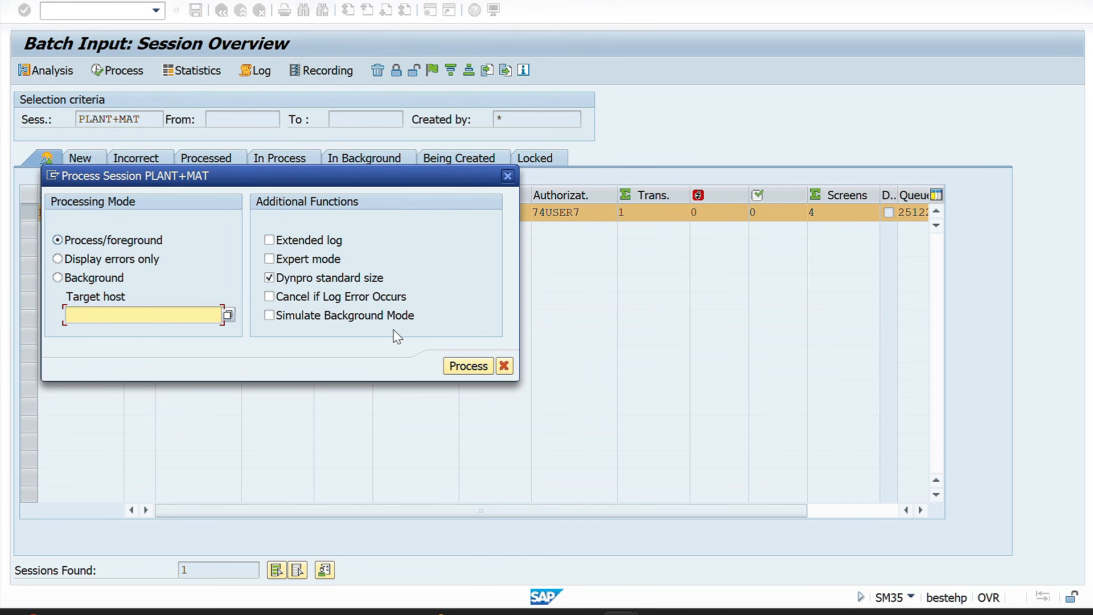
click(464, 368)
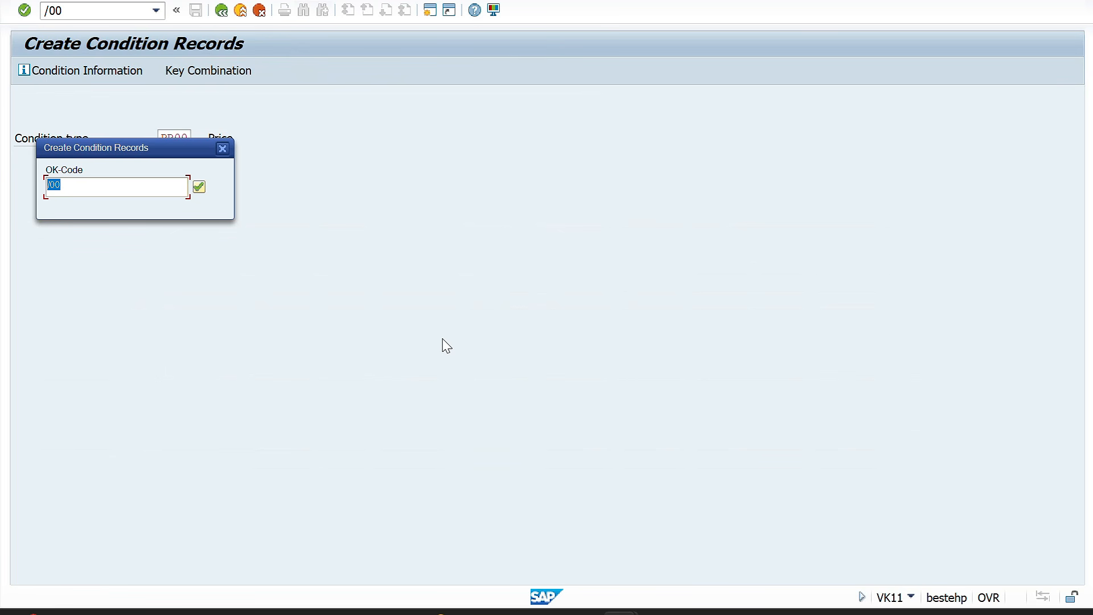
Move the OK-Code dialog clear of the form and confirm condition type PR00 with the Plant/material key combination
drag(164, 149, 680, 115)
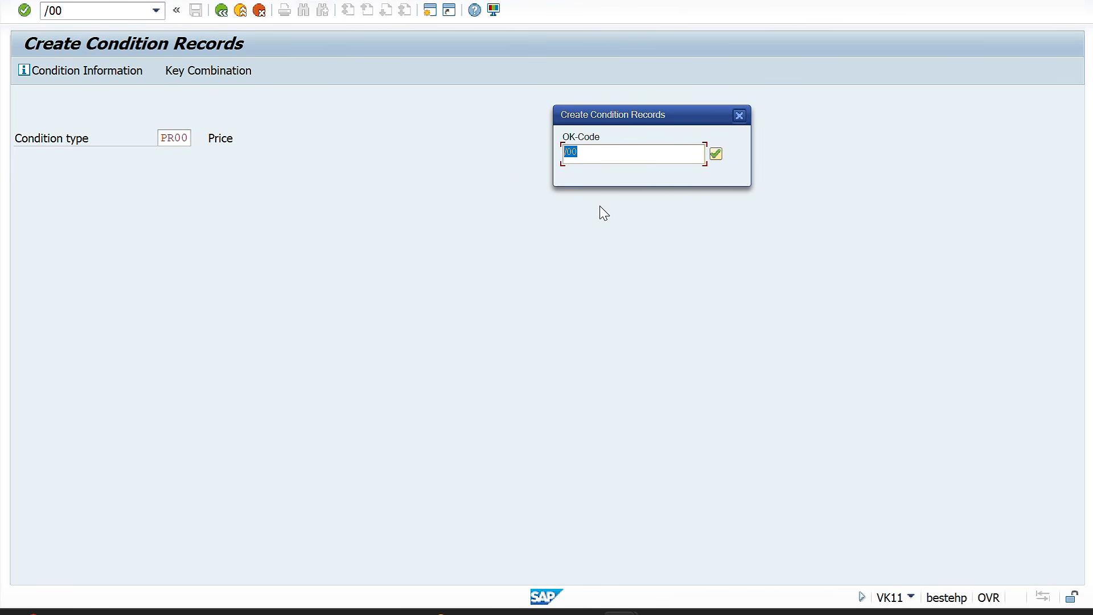
click(716, 154)
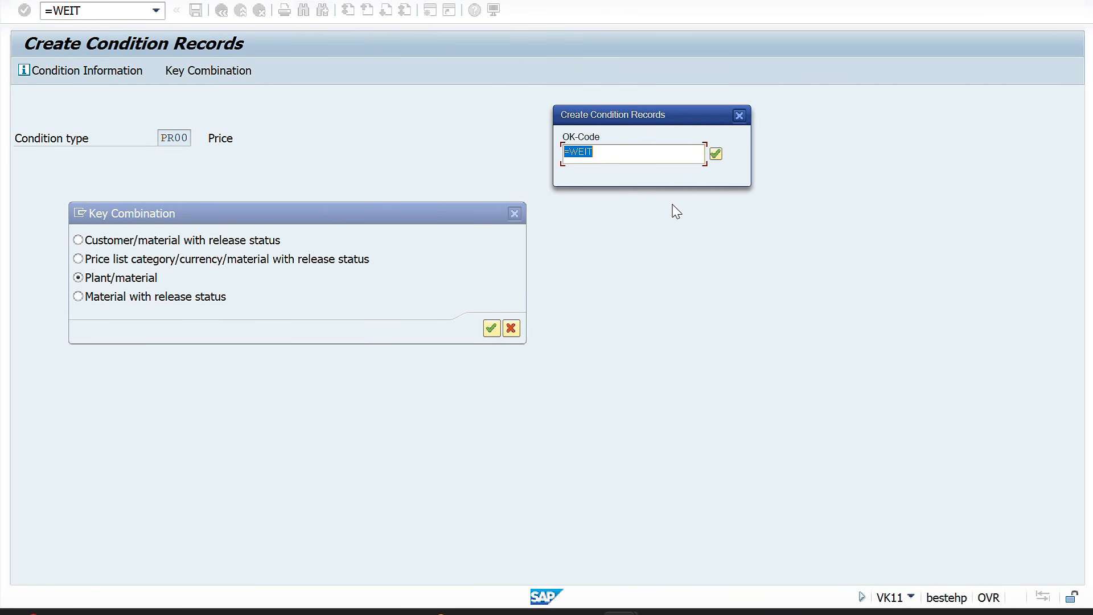
click(490, 330)
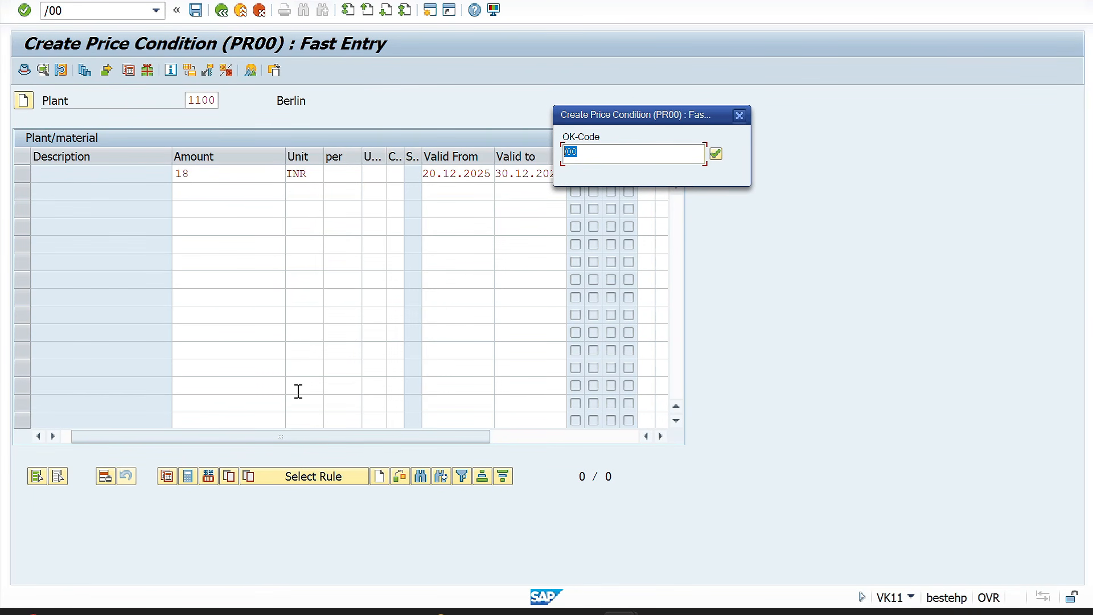
Check the fast entry row for material CK-730, confirm it with /00 and save the price condition with =SICH
drag(224, 439, 168, 448)
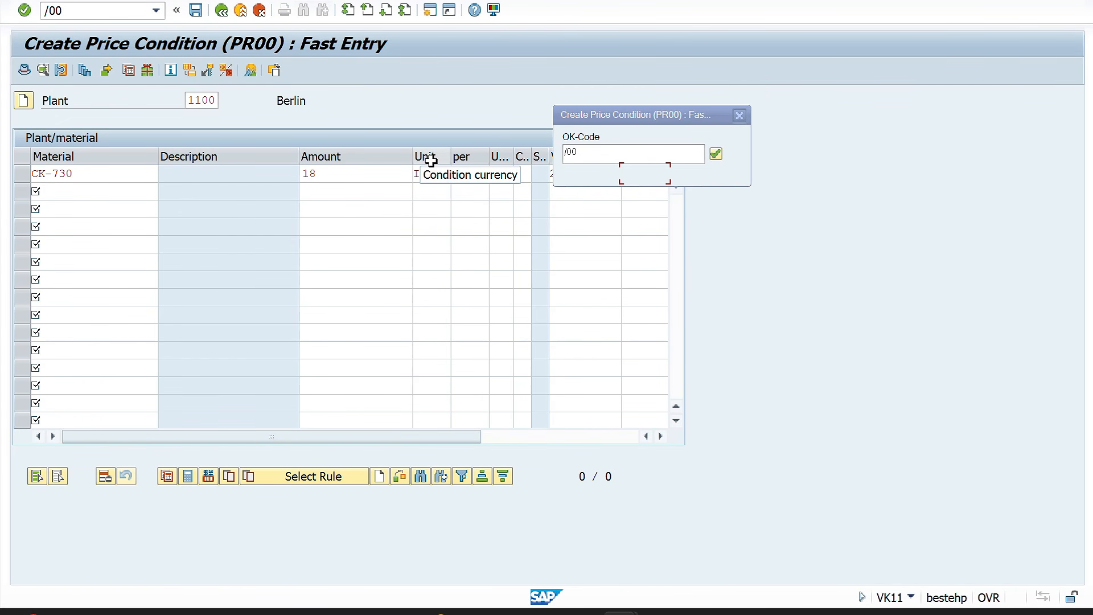
drag(313, 439, 268, 439)
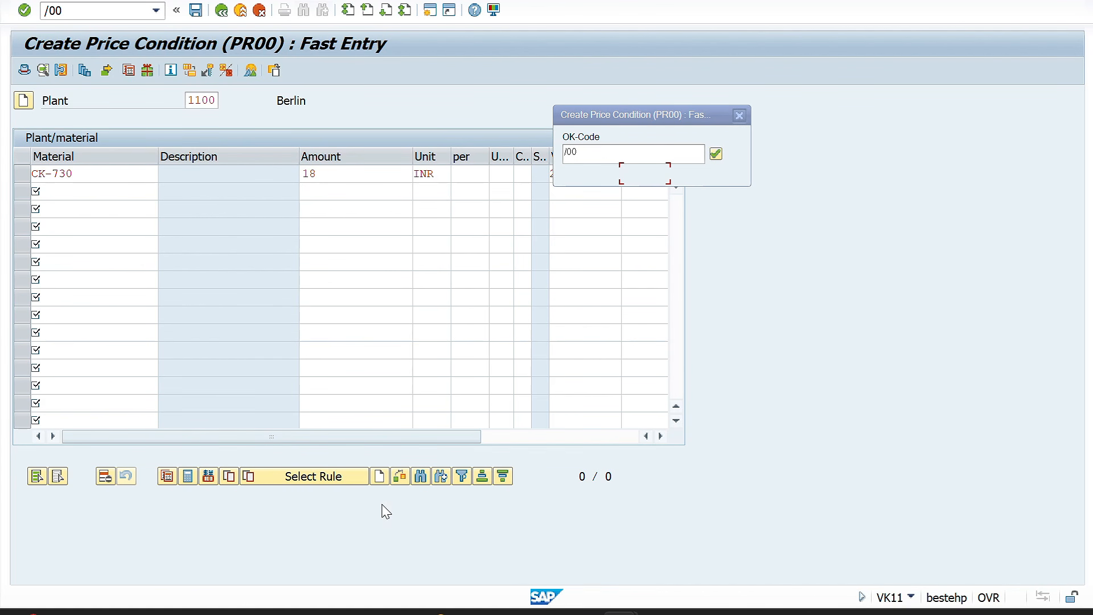
drag(640, 120, 554, 142)
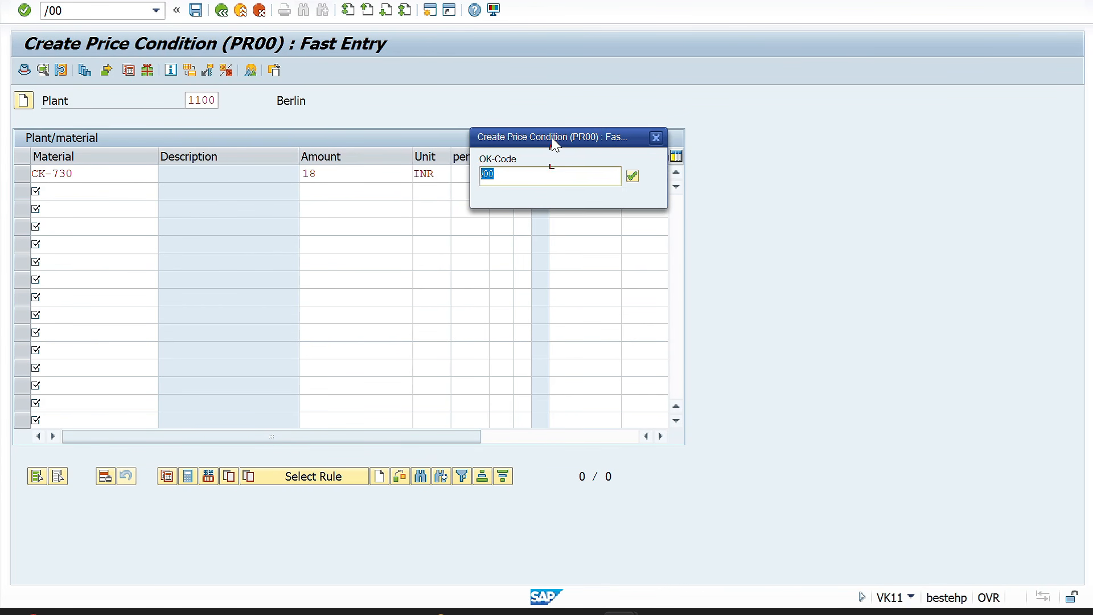
click(631, 177)
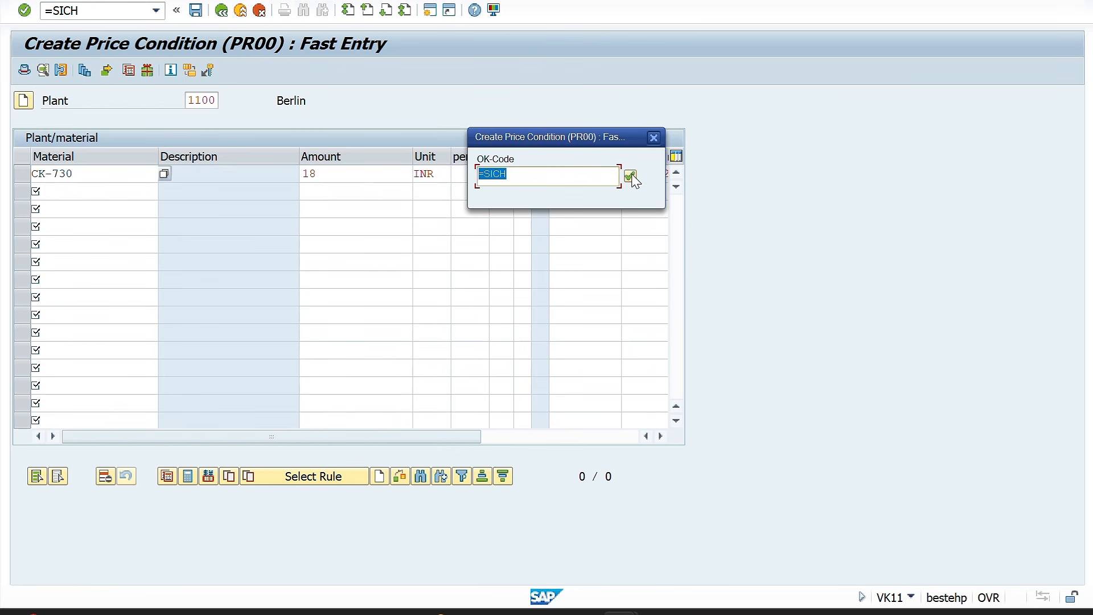
click(631, 177)
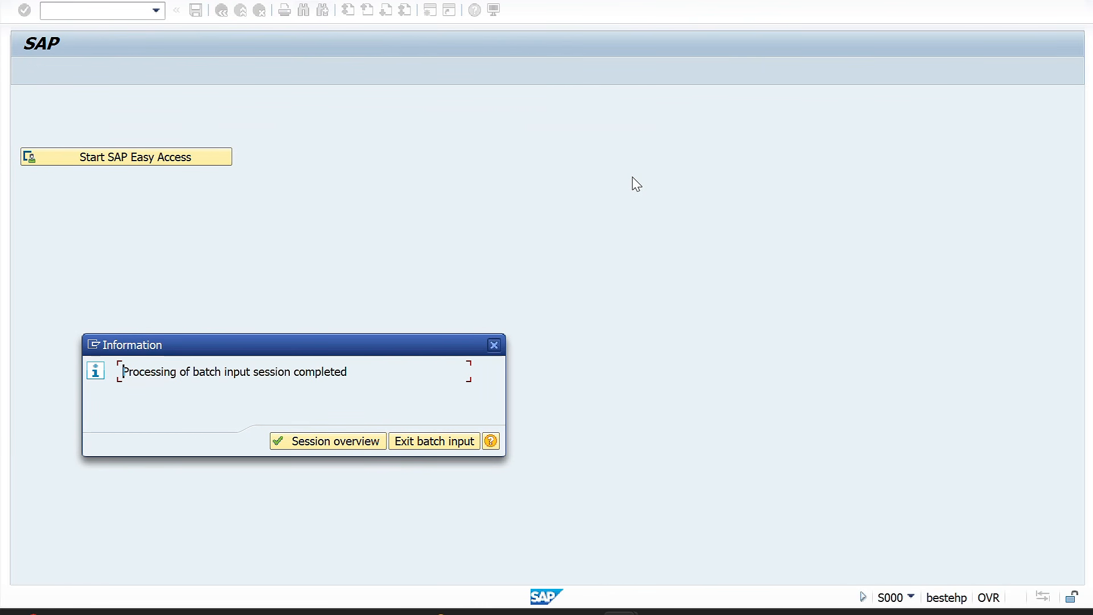
Return to the session overview, examine the transaction and screen counts in the analysis of session PLANT+MAT, and go back to SAP Easy Access
click(323, 446)
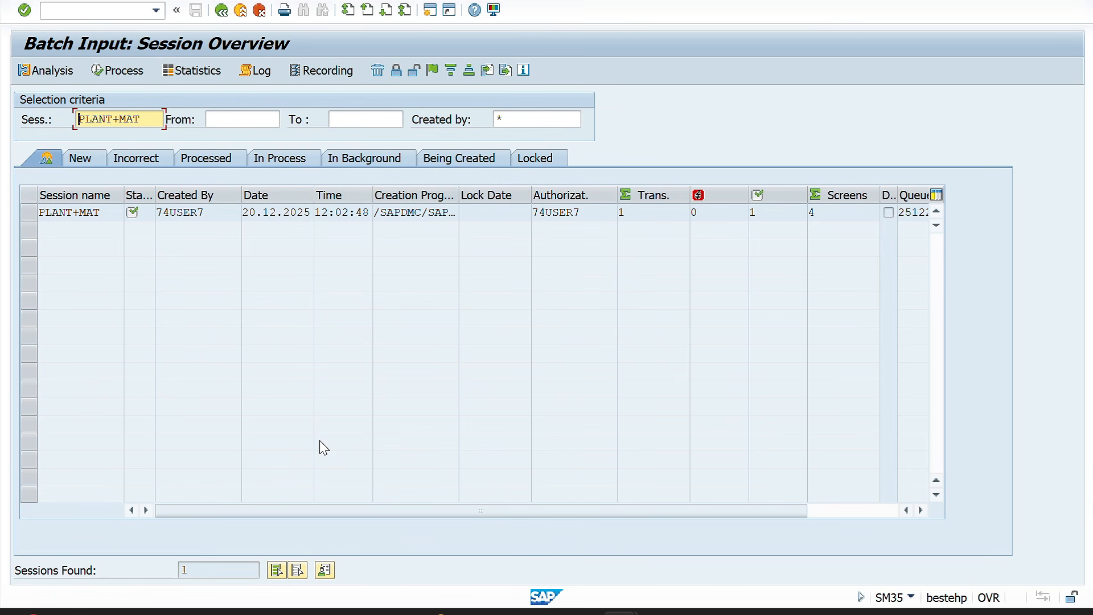
mouse_move(134, 219)
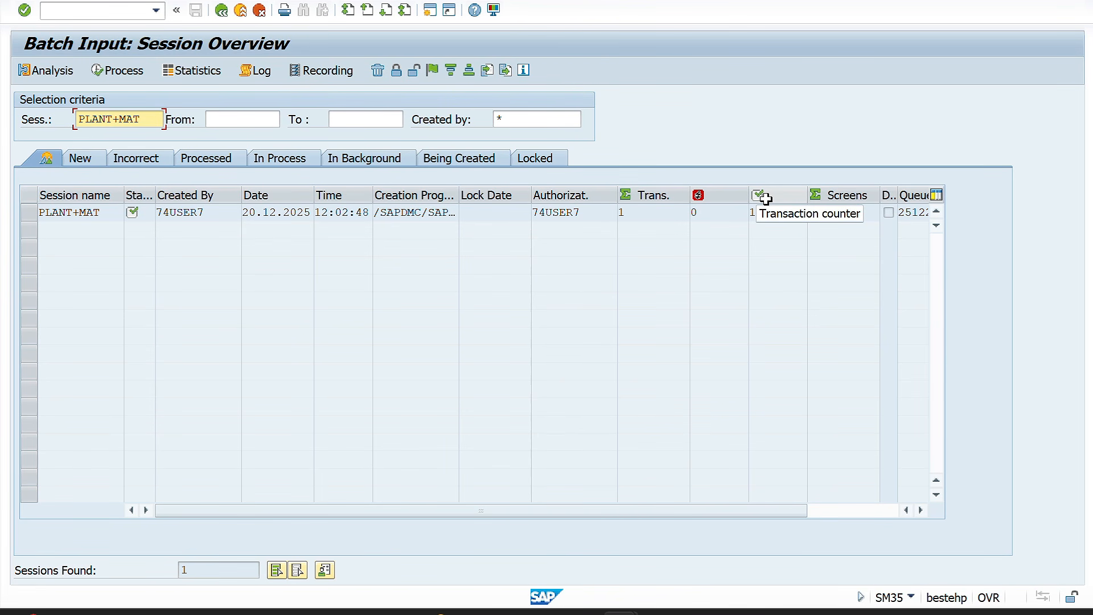
click(26, 218)
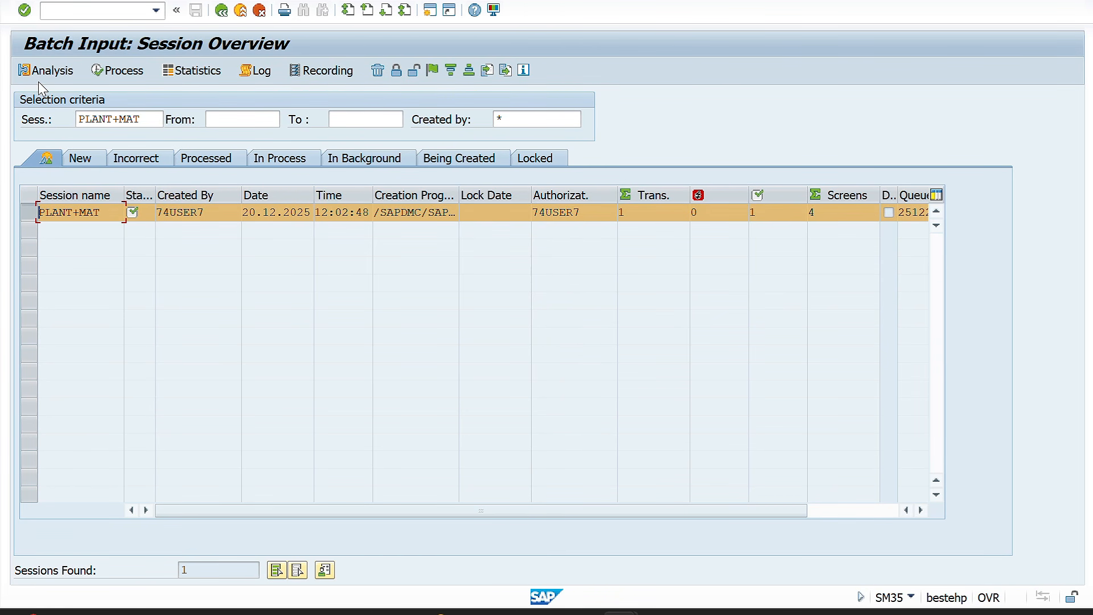
click(69, 71)
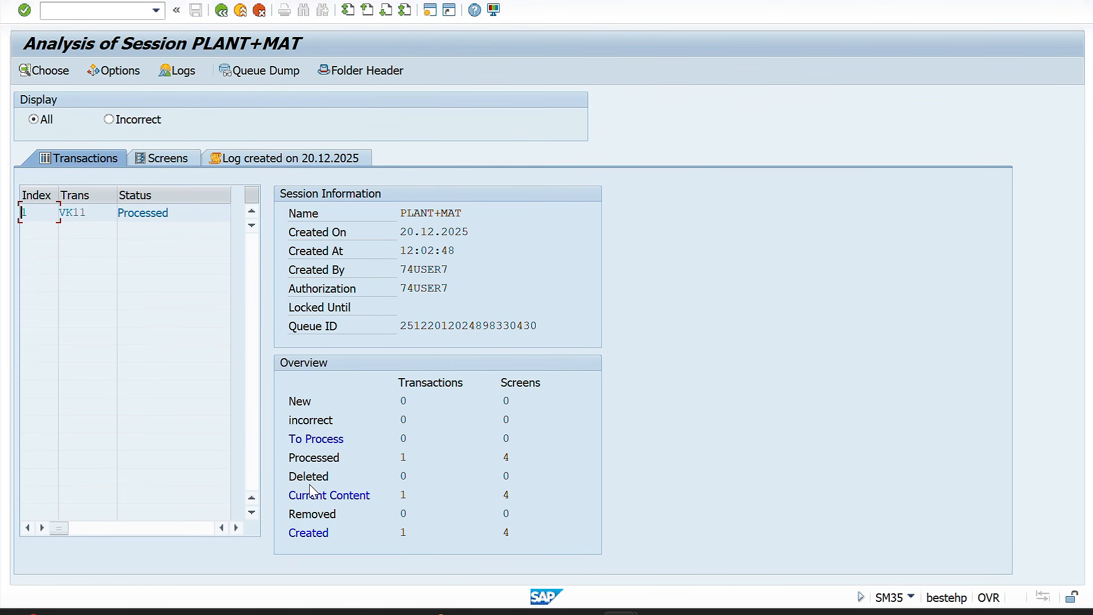
click(417, 456)
click(222, 10)
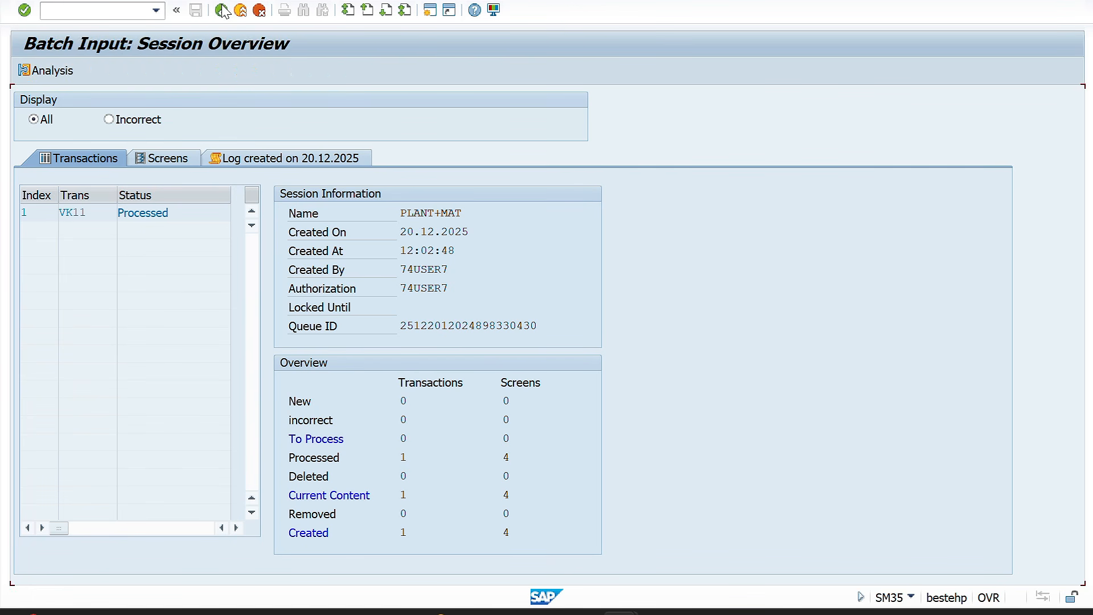
click(222, 10)
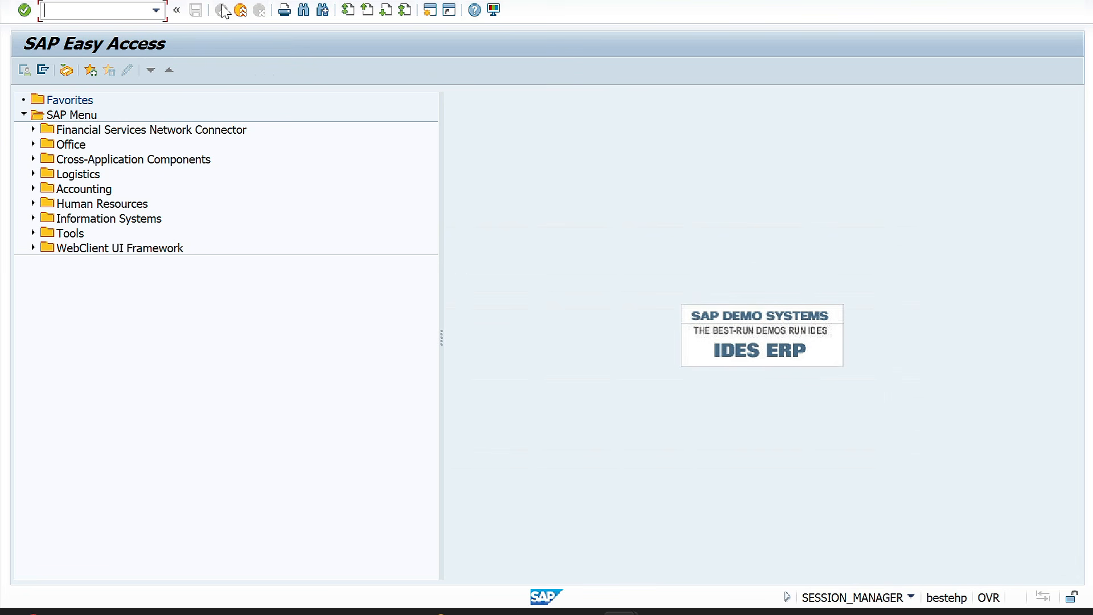
Open transaction VK12 for condition type PR00 with the Plant/material key combination
text(vk12)
key(Return)
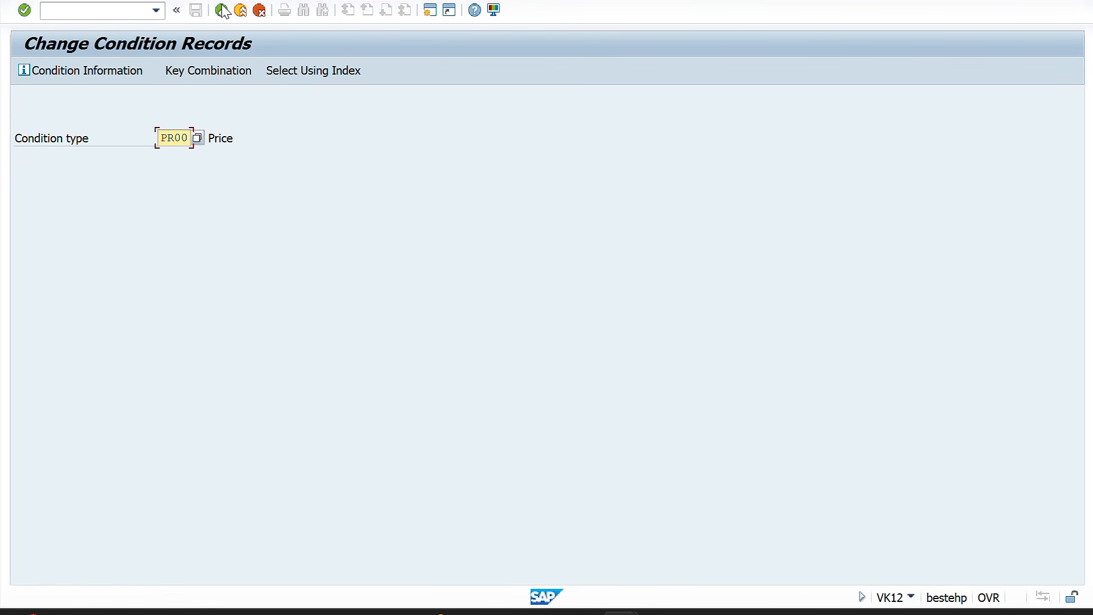
key(Return)
click(103, 279)
key(Return)
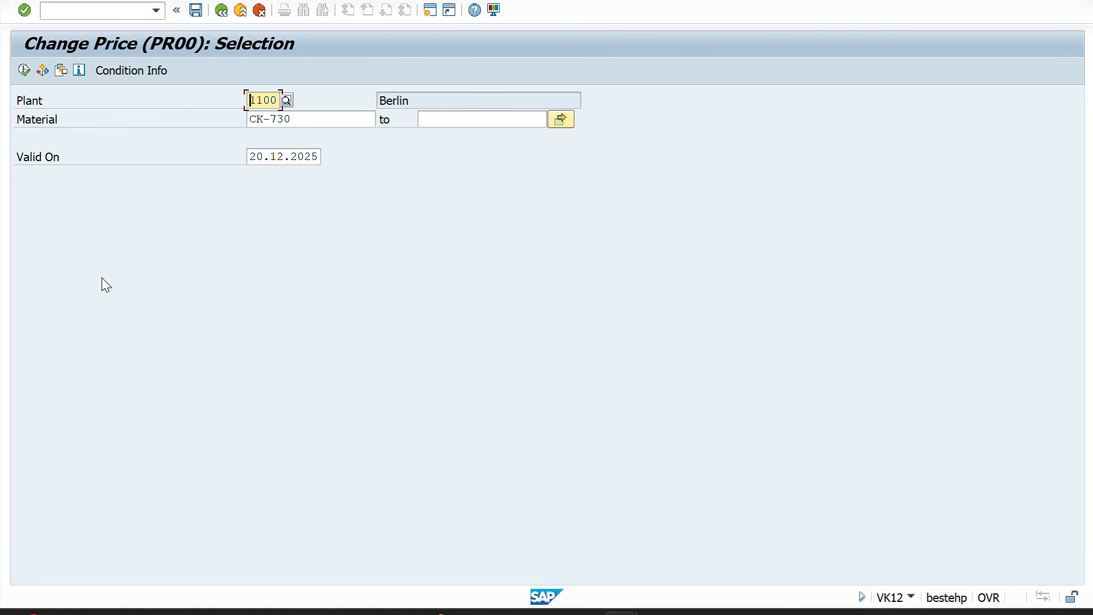
Compare the material on the selection screen with the uploaded row and material list in the Excel price sheet, and return to SAP
click(303, 124)
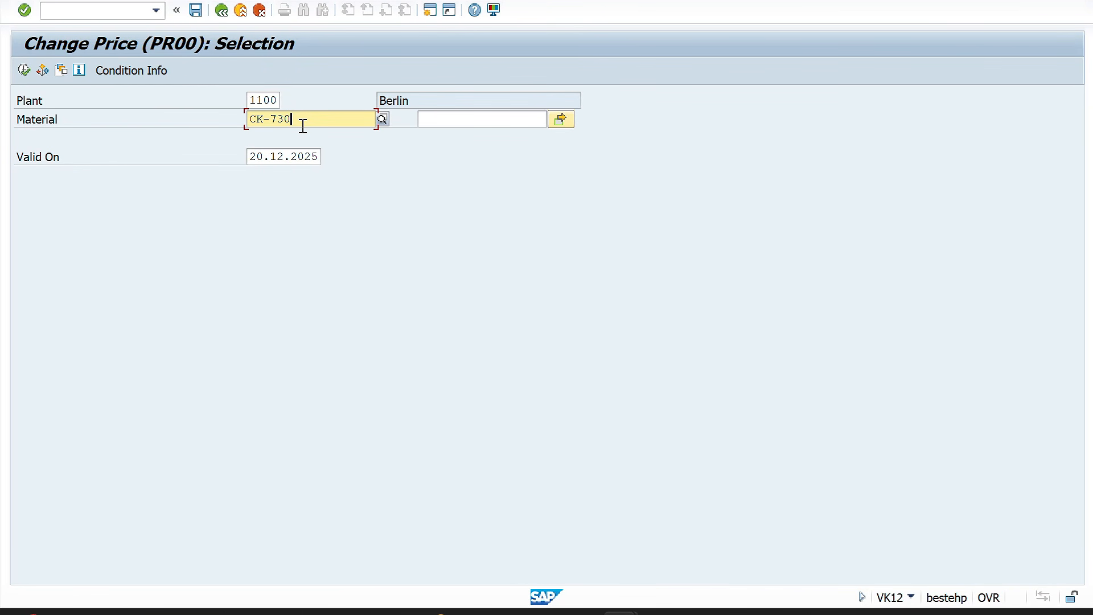
key(alt+Tab)
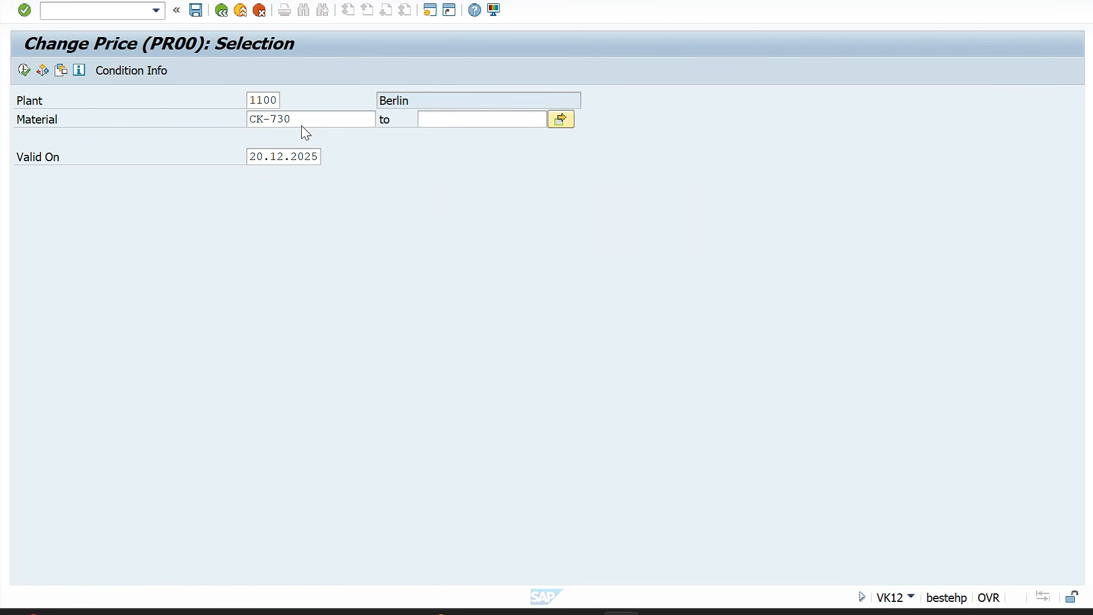
key(alt+Tab)
scroll(192, 237, left, 6)
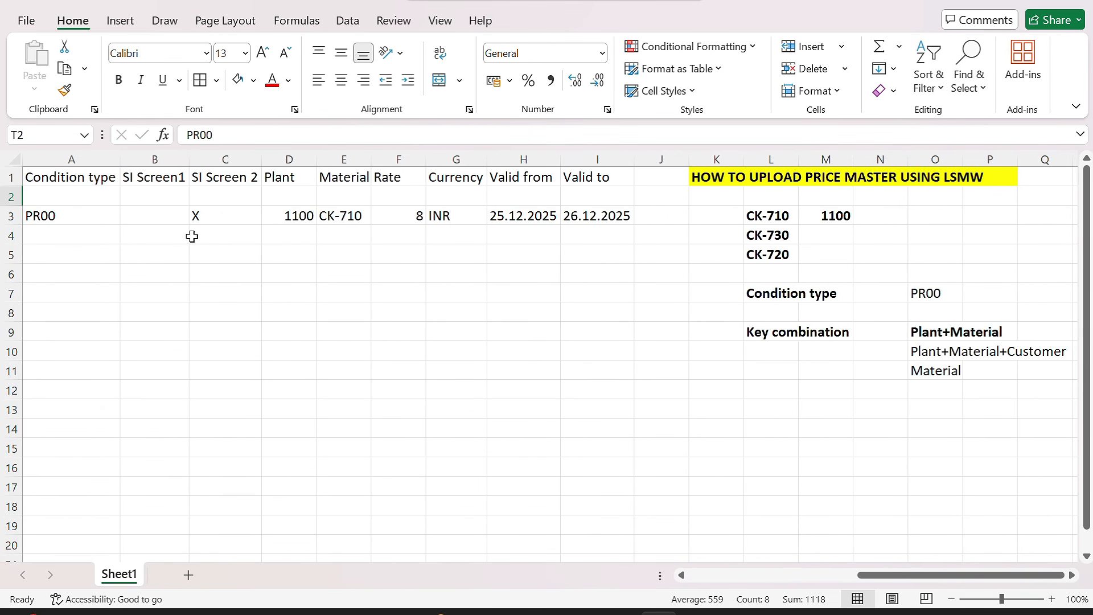
scroll(146, 254, right, 4)
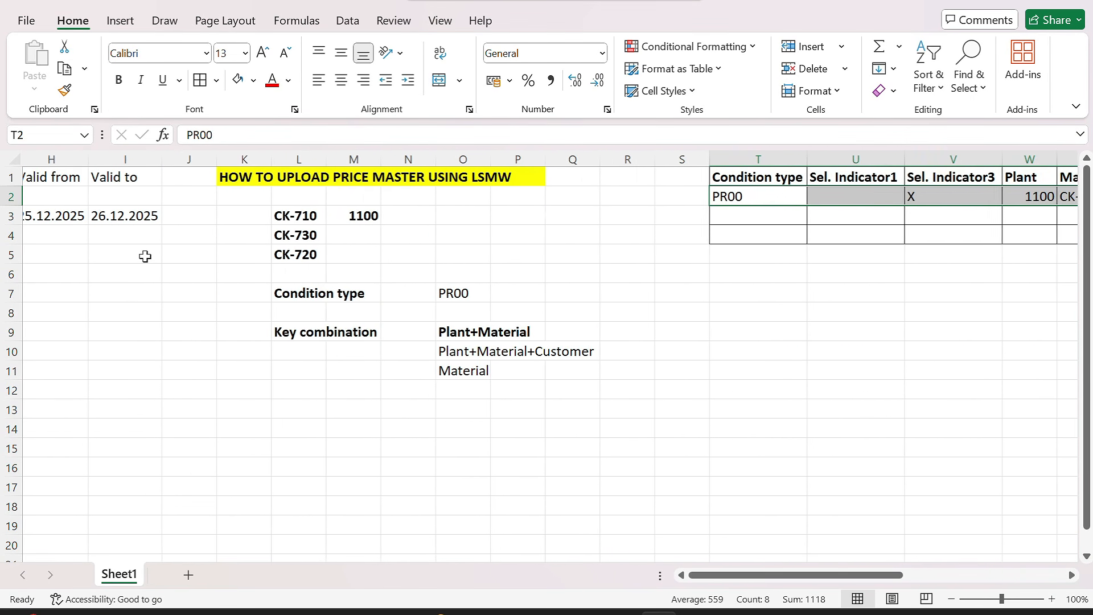
scroll(145, 257, right, 2)
click(106, 236)
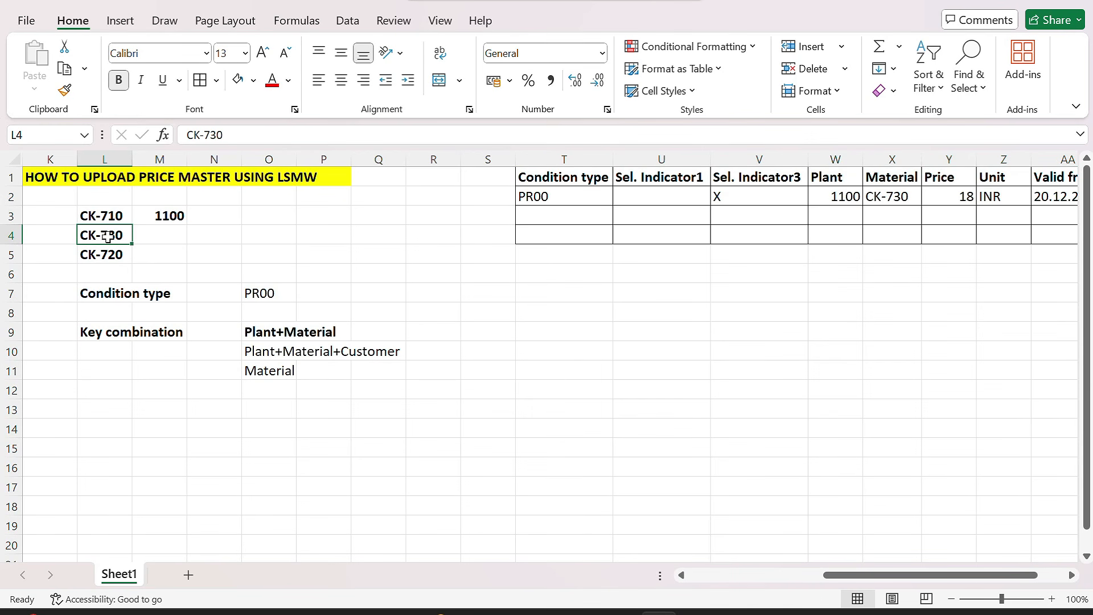
key(alt+Tab)
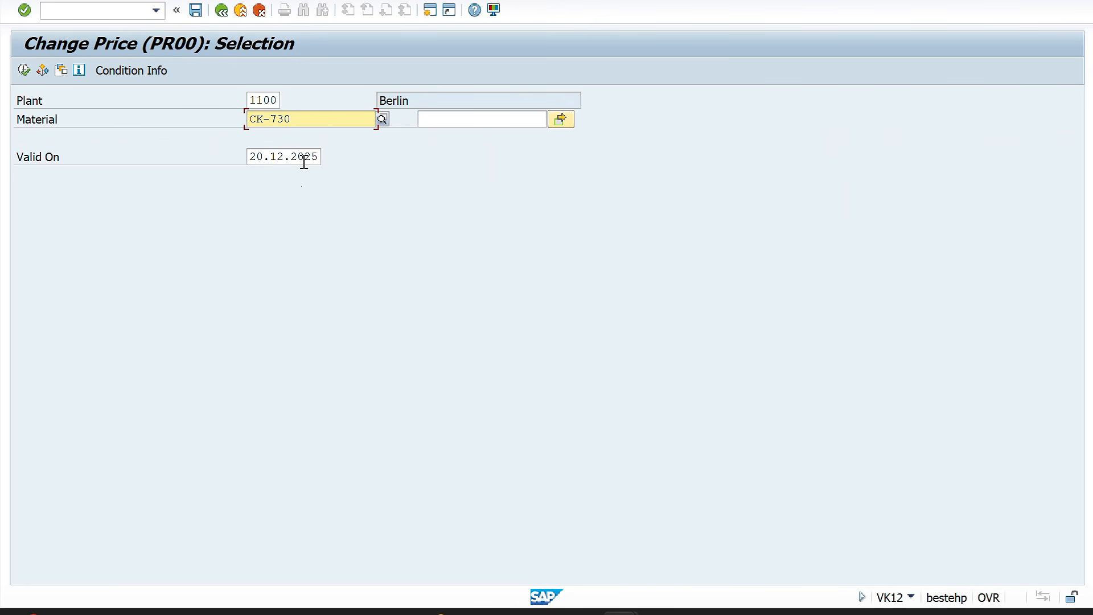
Display the PR00 condition record for plant 1100 and material CK-730, check its amount, unit and validity, and return to SAP Easy Access
click(23, 72)
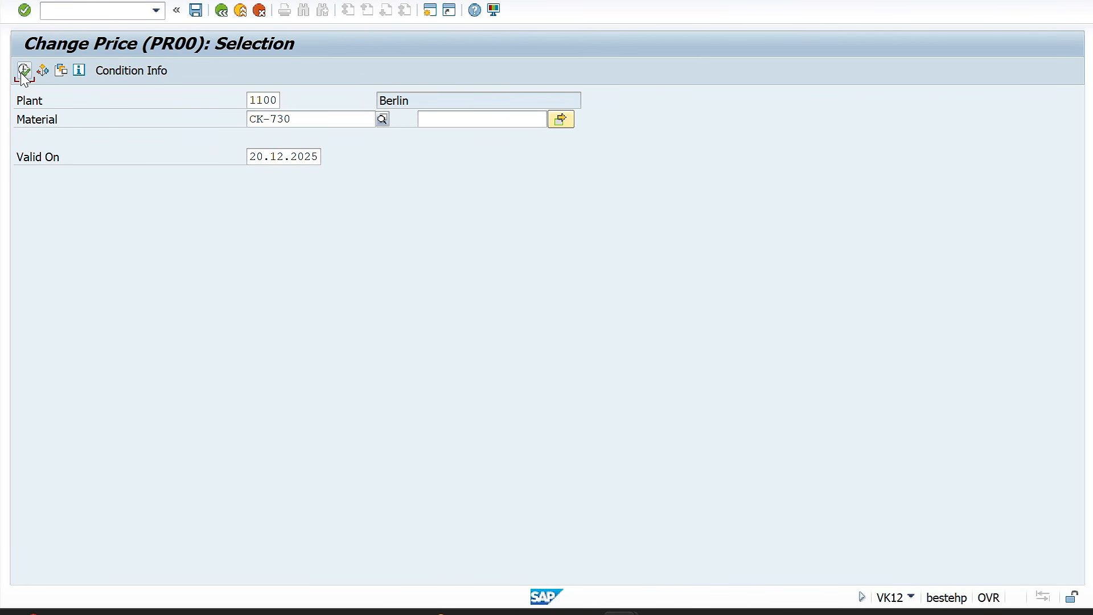
click(369, 192)
drag(369, 192, 420, 195)
click(483, 192)
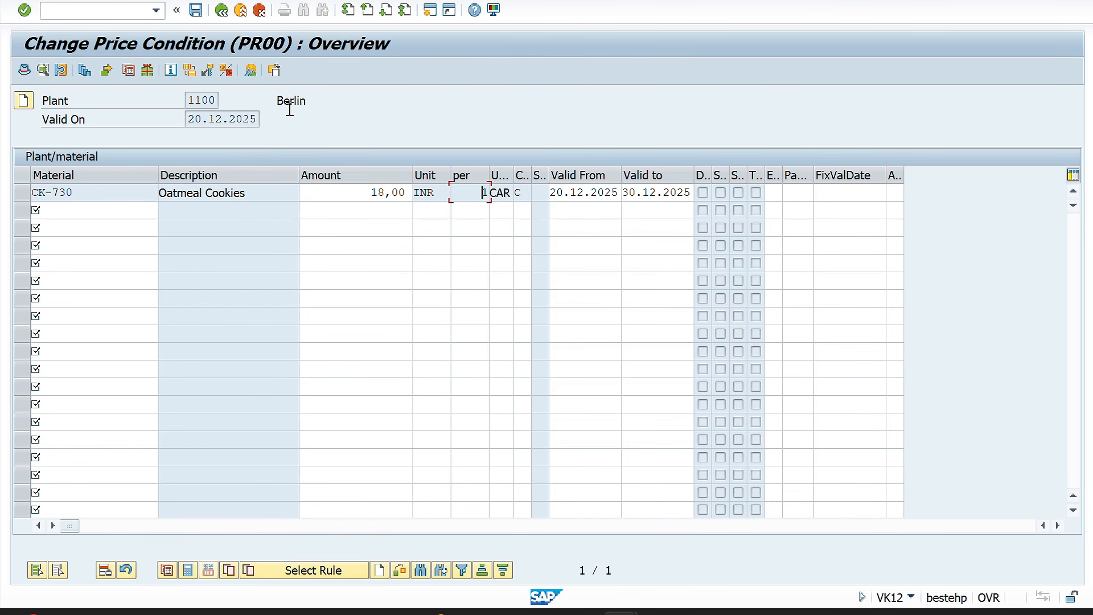
click(222, 12)
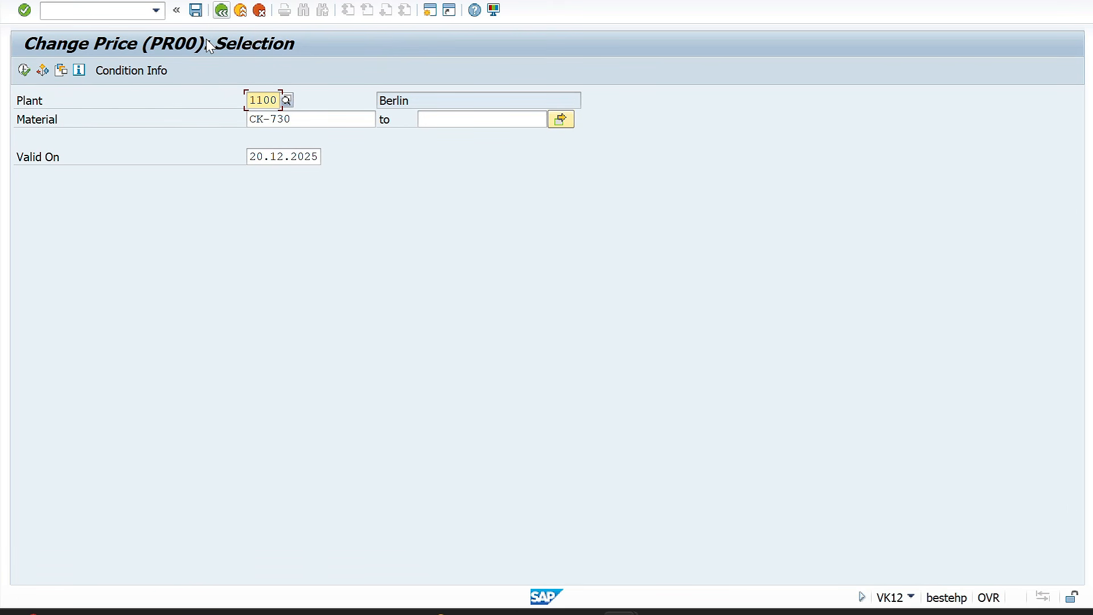
click(222, 12)
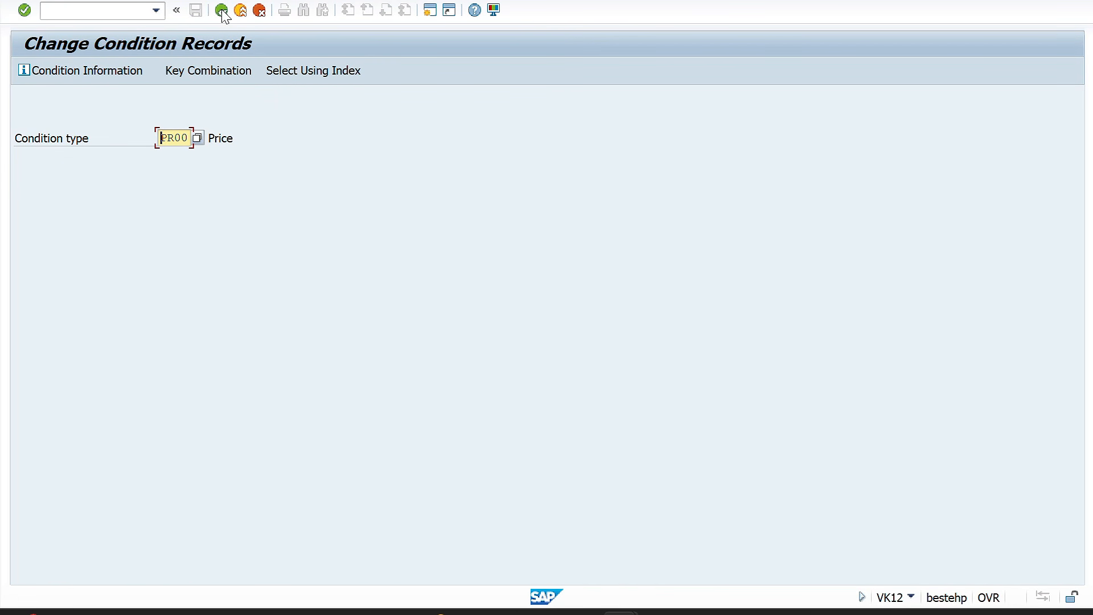
click(222, 12)
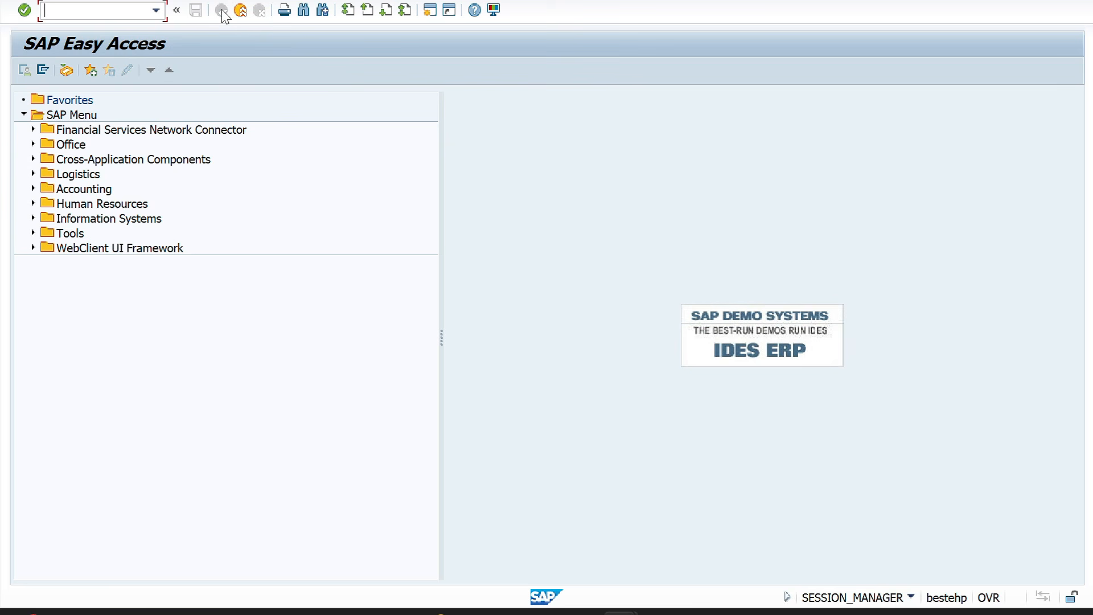